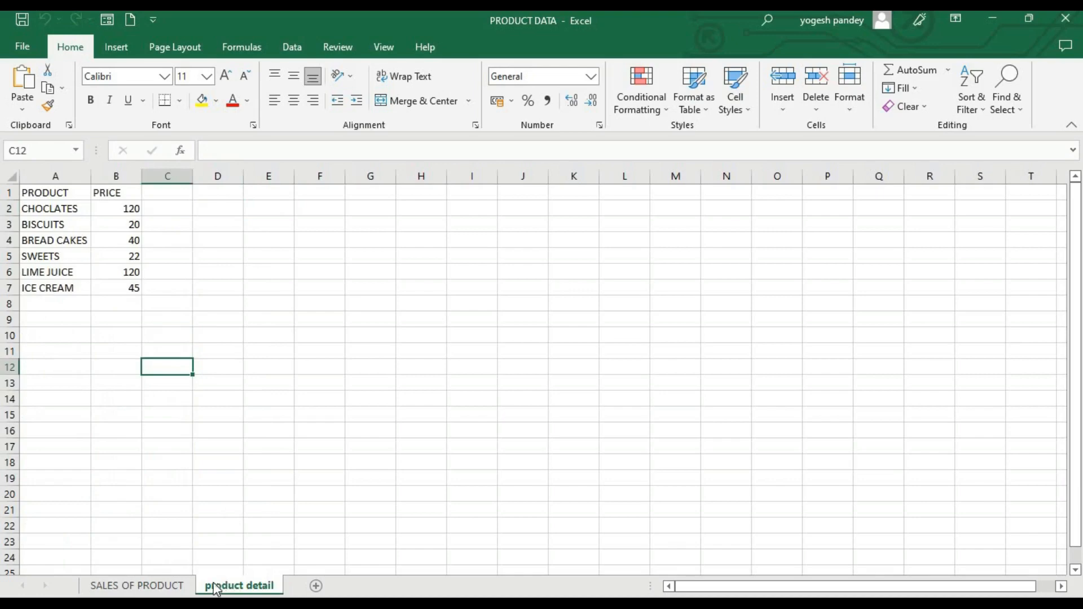
Examine the columns of the SALES OF PRODUCT sheet and the product prices on the product detail sheet.
{"action": "left_click", "coordinate": [160, 585]}
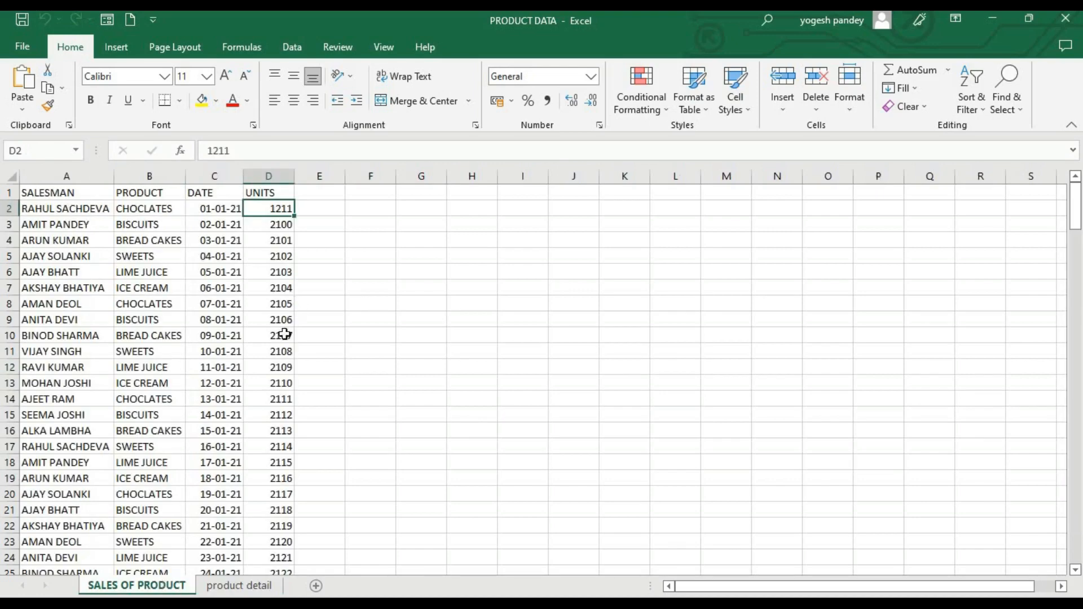
{"action": "left_click", "coordinate": [311, 197]}
{"action": "left_click", "coordinate": [312, 208]}
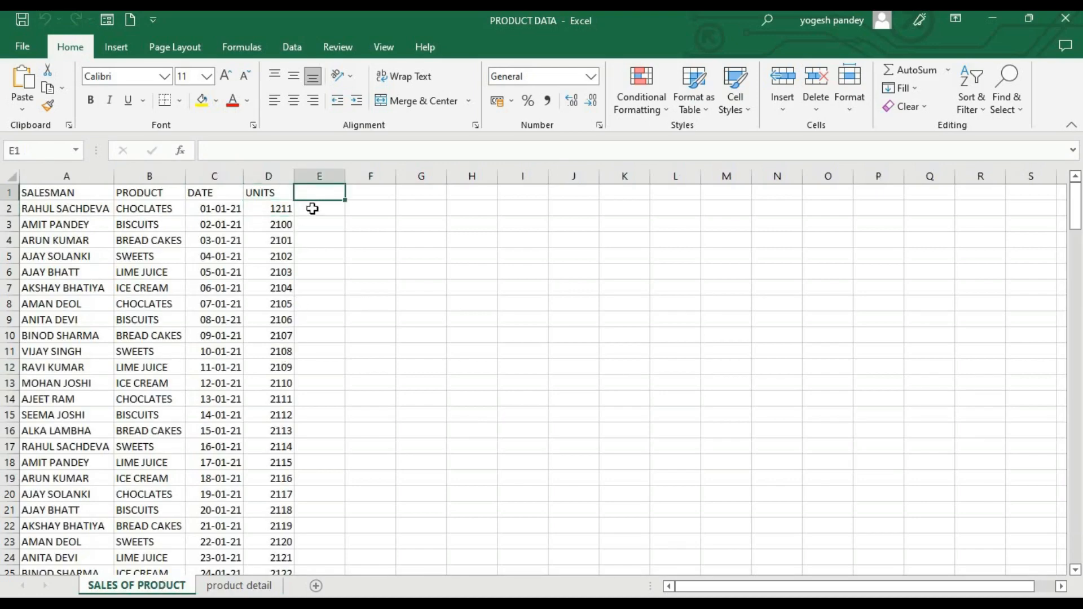
{"action": "left_click", "coordinate": [246, 587]}
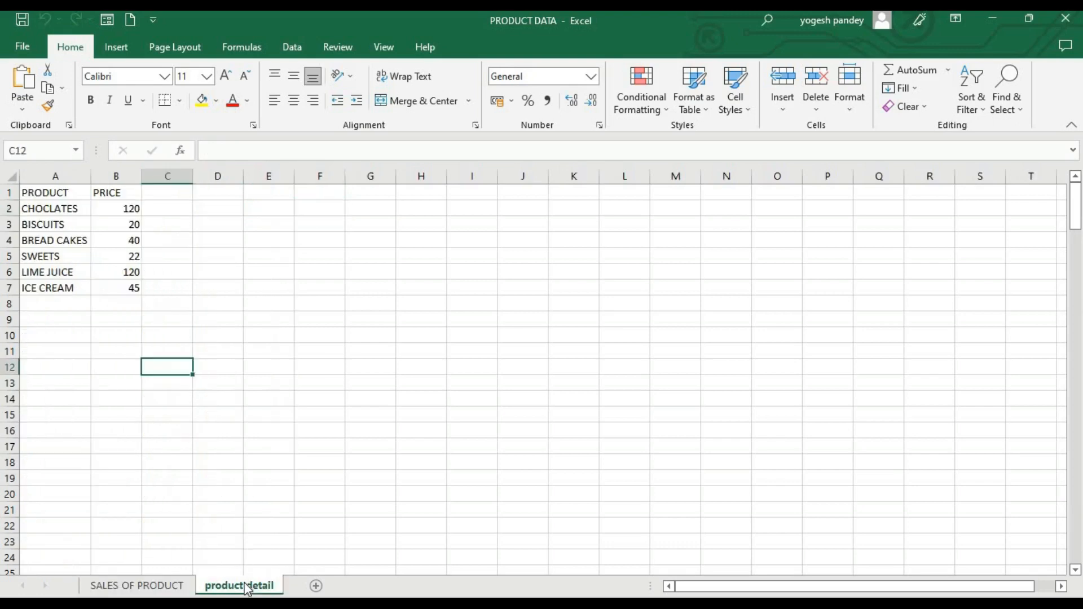
{"action": "left_click", "coordinate": [136, 586]}
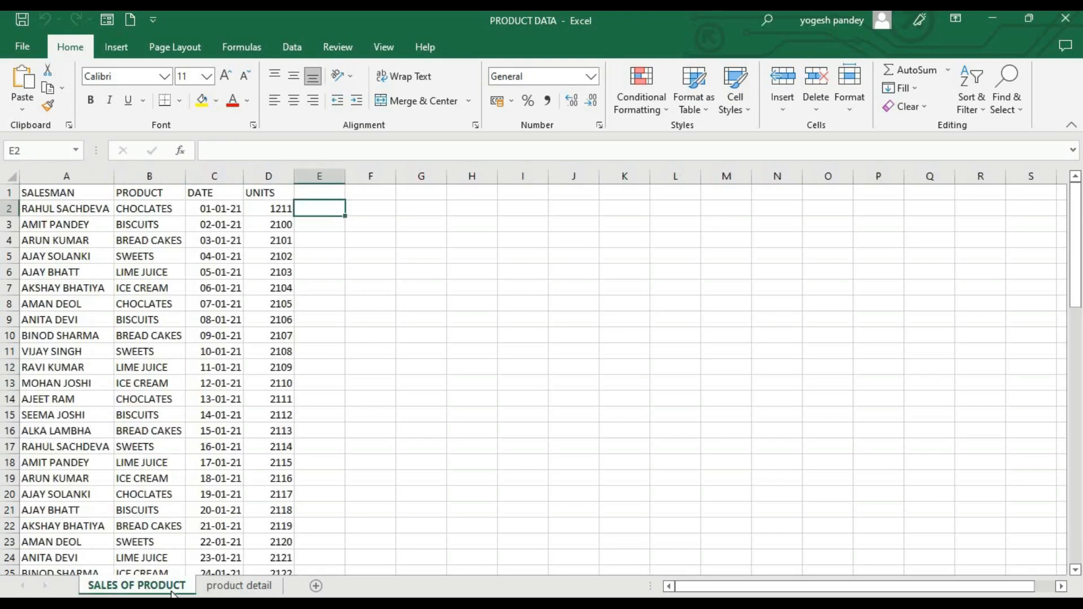
{"action": "left_click", "coordinate": [310, 223]}
{"action": "left_click", "coordinate": [309, 209]}
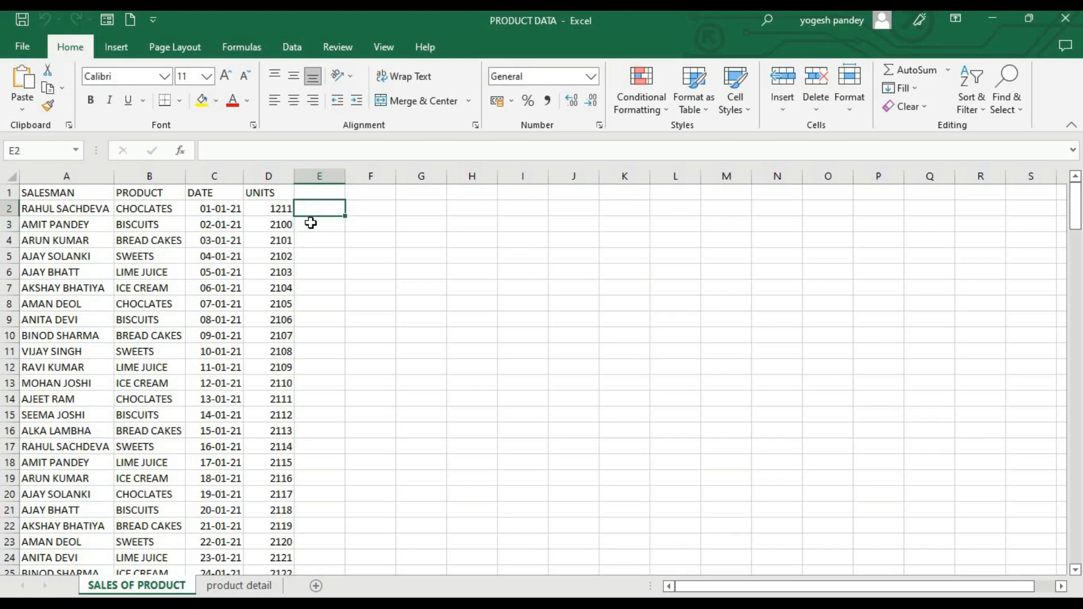
{"action": "left_click", "coordinate": [310, 223]}
{"action": "left_click", "coordinate": [203, 236]}
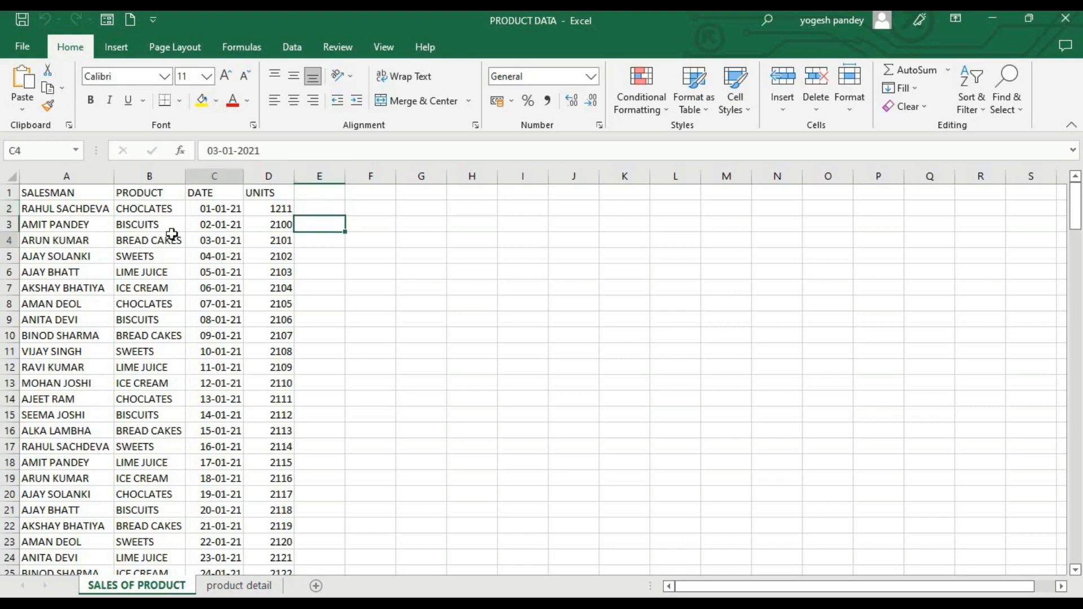
{"action": "left_click", "coordinate": [119, 240]}
{"action": "left_click", "coordinate": [73, 241]}
{"action": "left_click", "coordinate": [68, 206]}
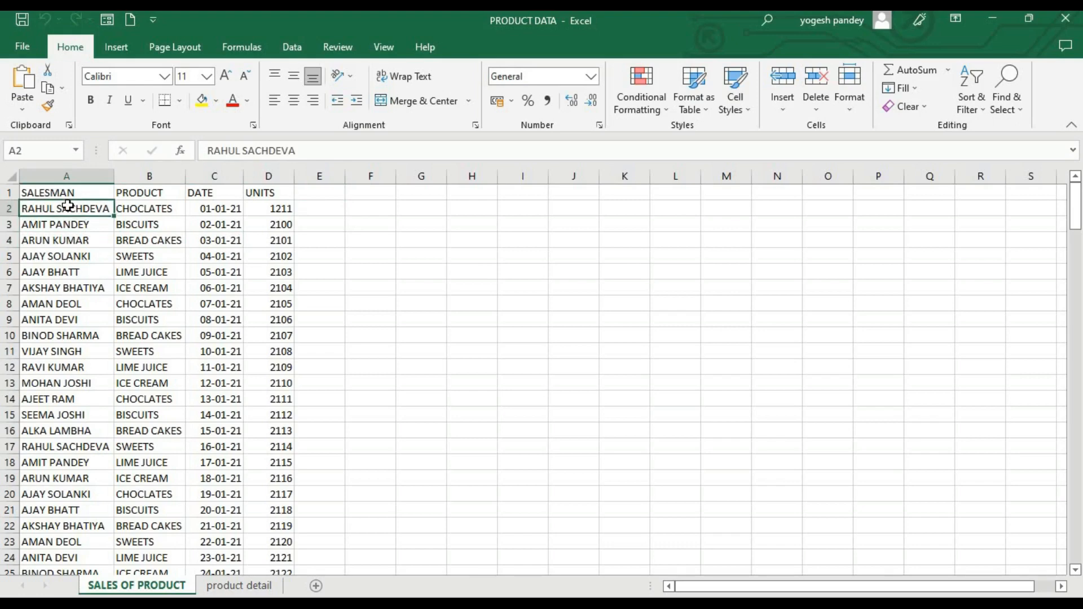
{"action": "left_click", "coordinate": [68, 195]}
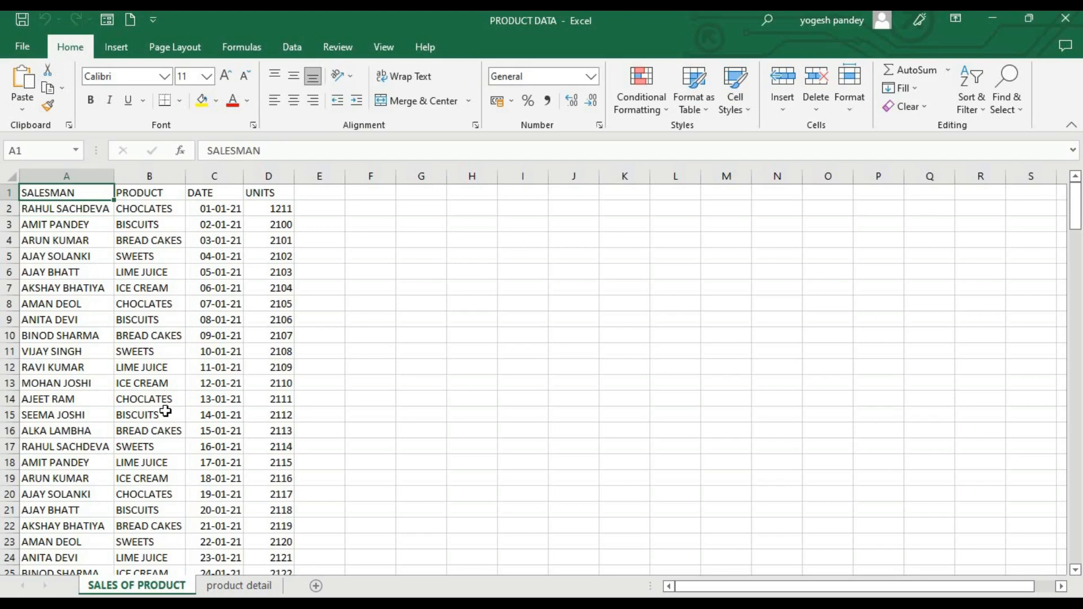
Close the PRODUCT DATA workbook and select cell A1 in the blank Book1 workbook.
{"action": "left_click", "coordinate": [1065, 18]}
{"action": "left_click", "coordinate": [194, 309]}
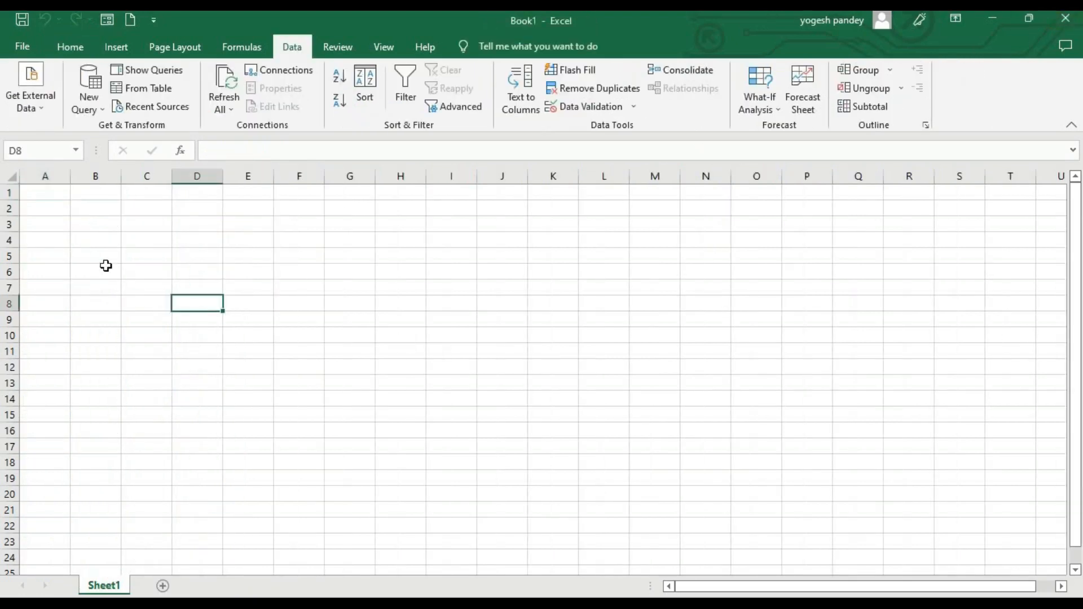
{"action": "left_click", "coordinate": [104, 267]}
{"action": "left_click", "coordinate": [53, 204]}
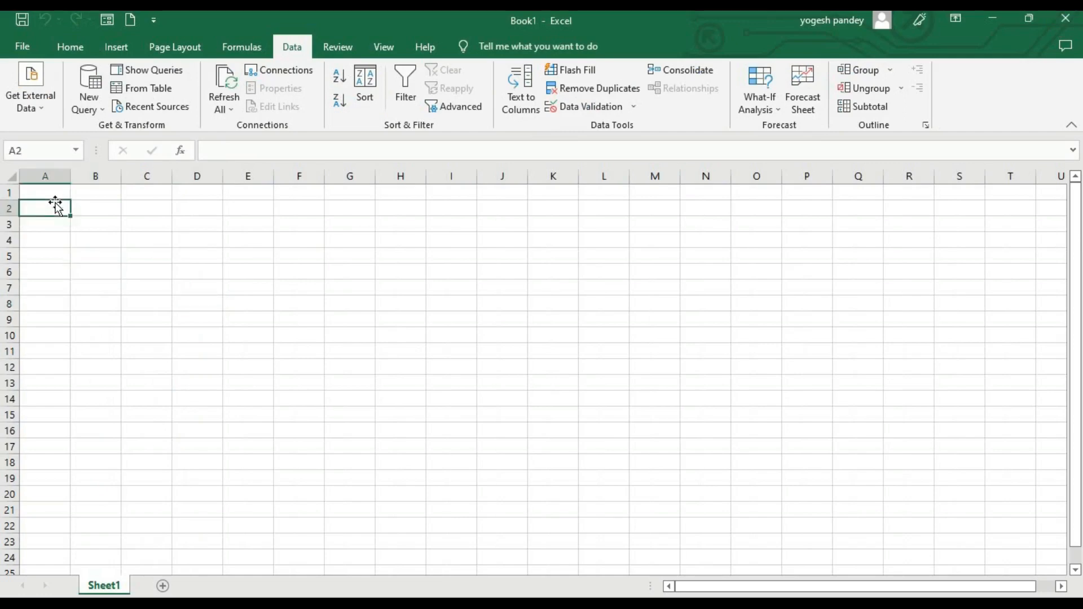
{"action": "left_click", "coordinate": [55, 196]}
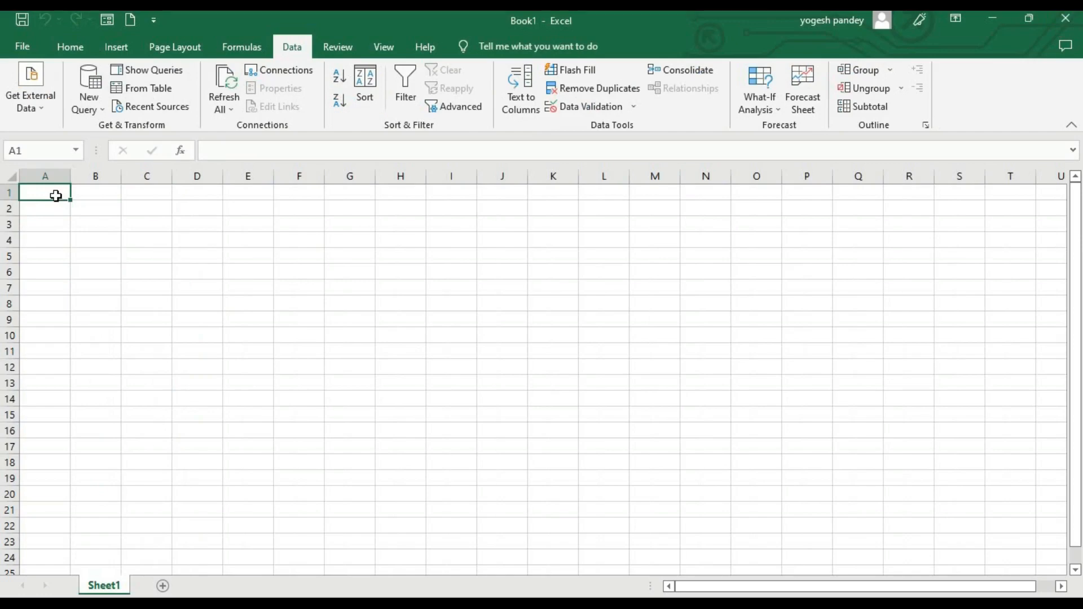
Create a new query from an Excel workbook, importing the PRODUCT DATA file from the MERGE folder.
{"action": "left_click", "coordinate": [70, 47]}
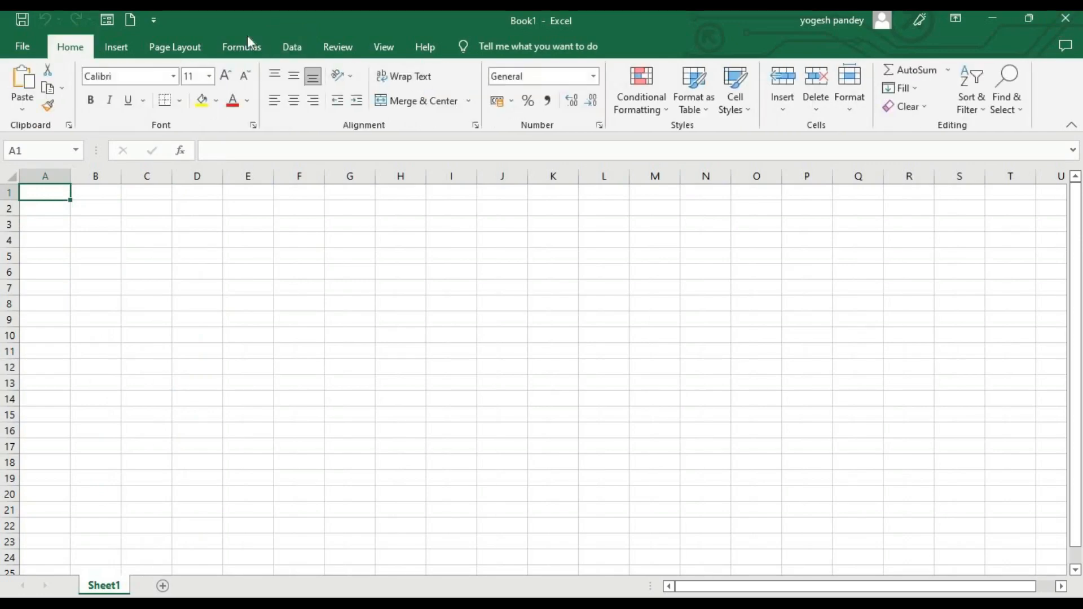
{"action": "left_click", "coordinate": [306, 43]}
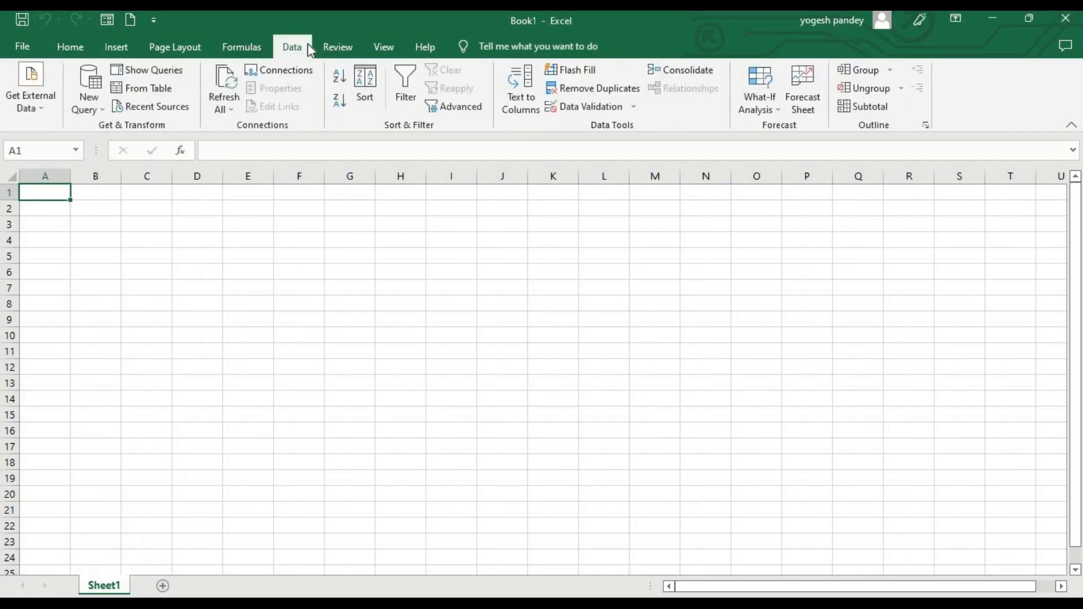
{"action": "left_click", "coordinate": [101, 109]}
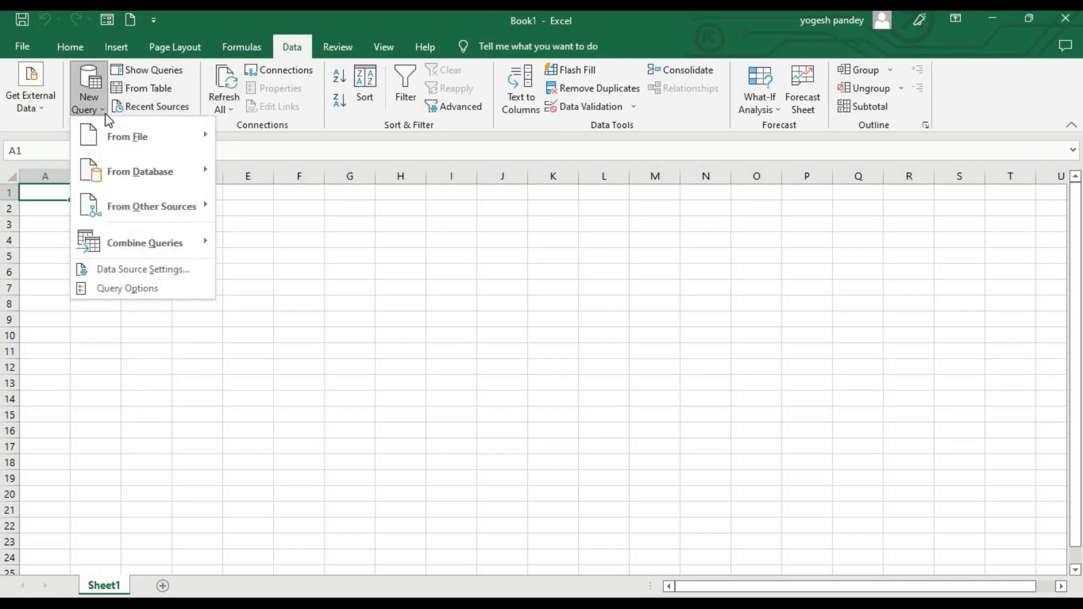
{"action": "mouse_move", "coordinate": [113, 126]}
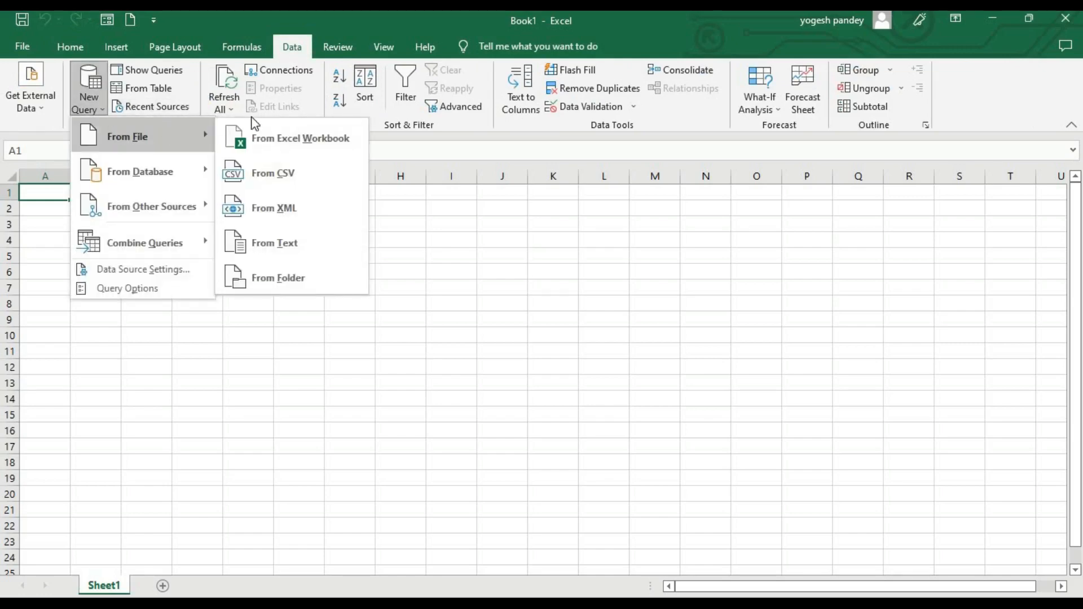
{"action": "left_click", "coordinate": [295, 138]}
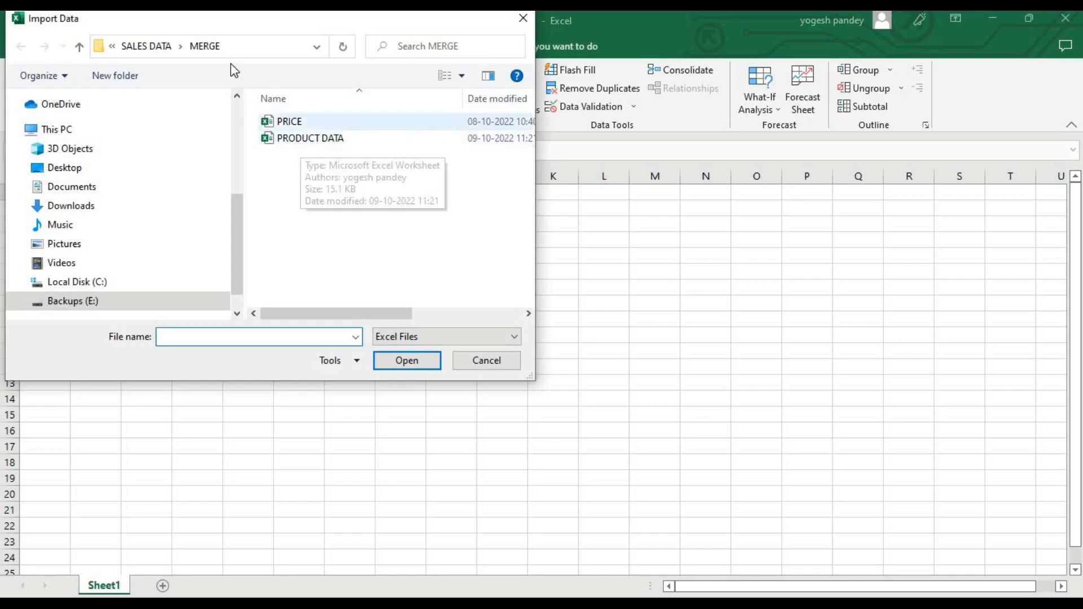
{"action": "double_click", "coordinate": [293, 139]}
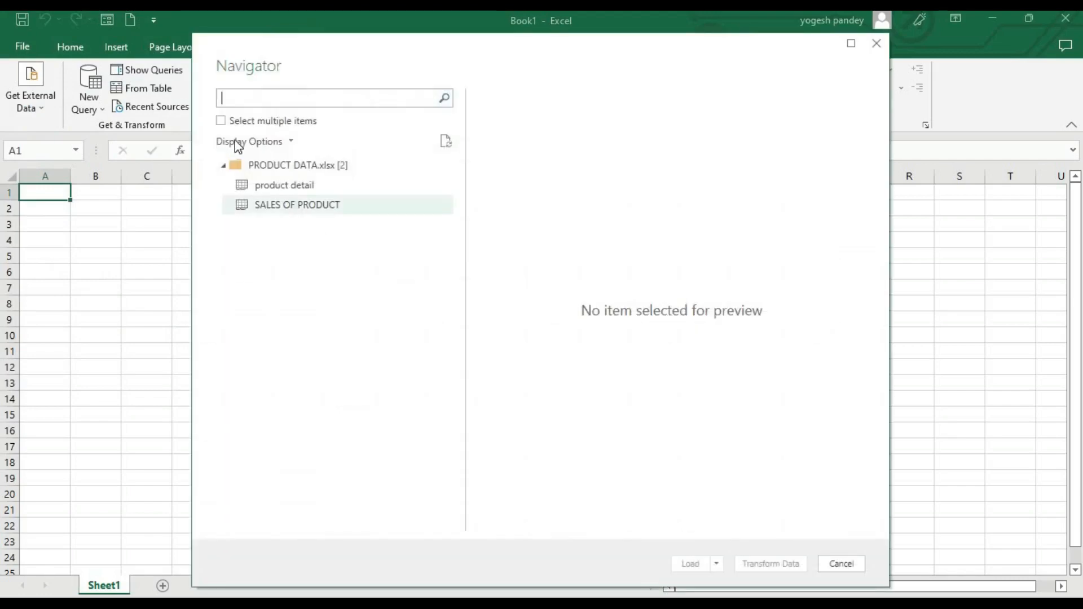
Enable selecting multiple items, choose the product detail and SALES OF PRODUCT sheets, and open both for transformation in Power Query Editor.
{"action": "left_click", "coordinate": [225, 123]}
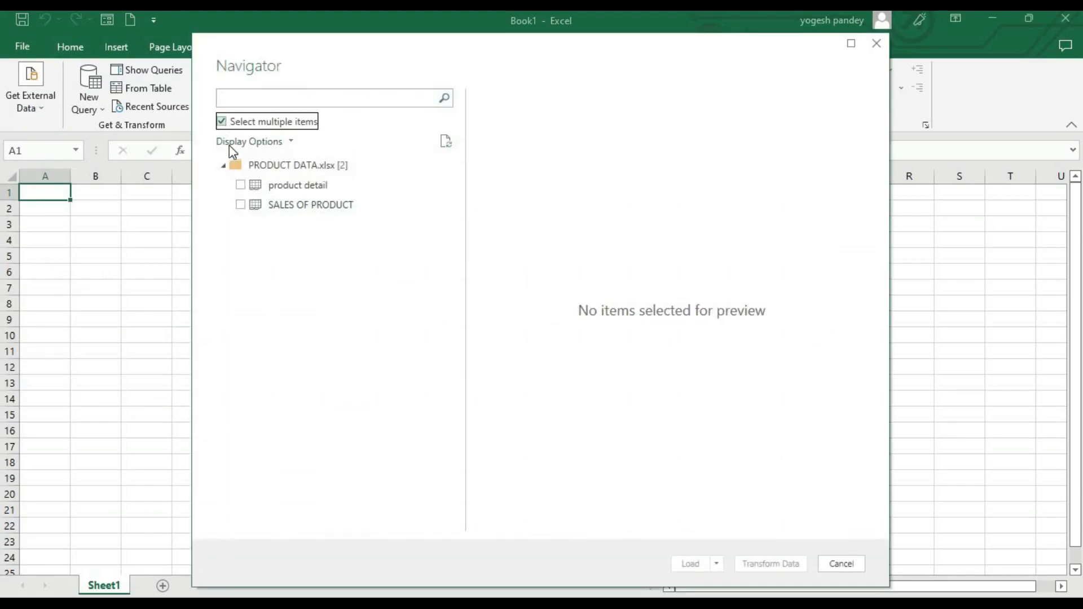
{"action": "left_click", "coordinate": [240, 185]}
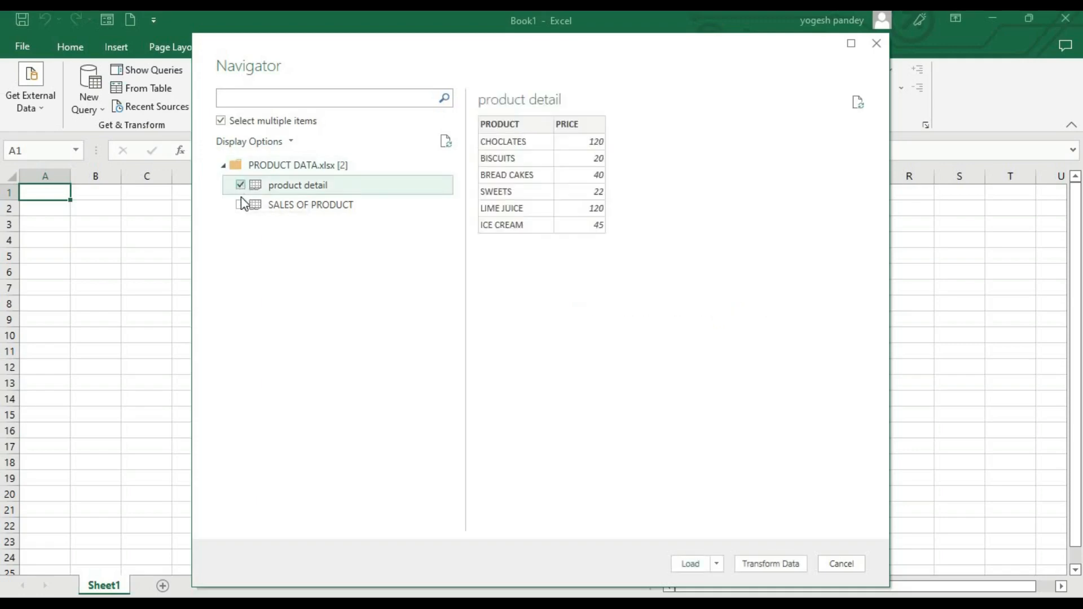
{"action": "left_click", "coordinate": [240, 204]}
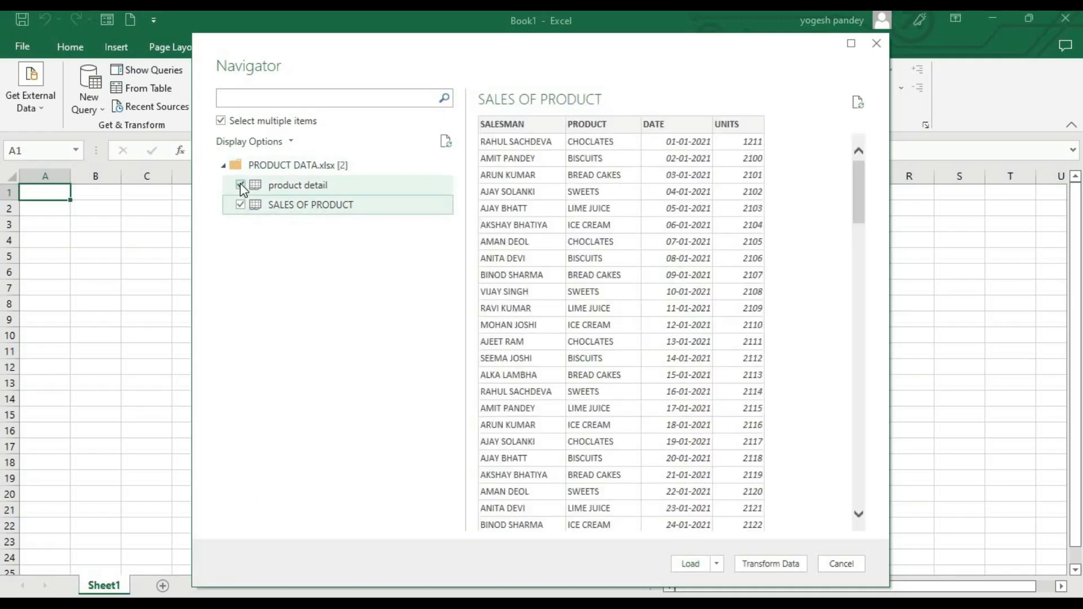
{"action": "left_click", "coordinate": [241, 186]}
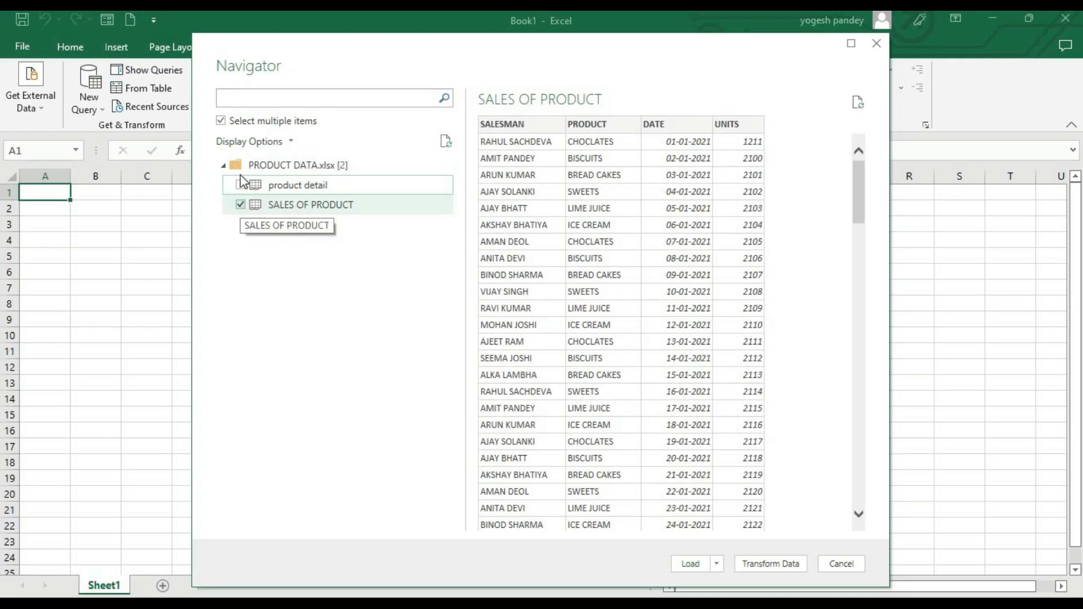
{"action": "left_click", "coordinate": [241, 185]}
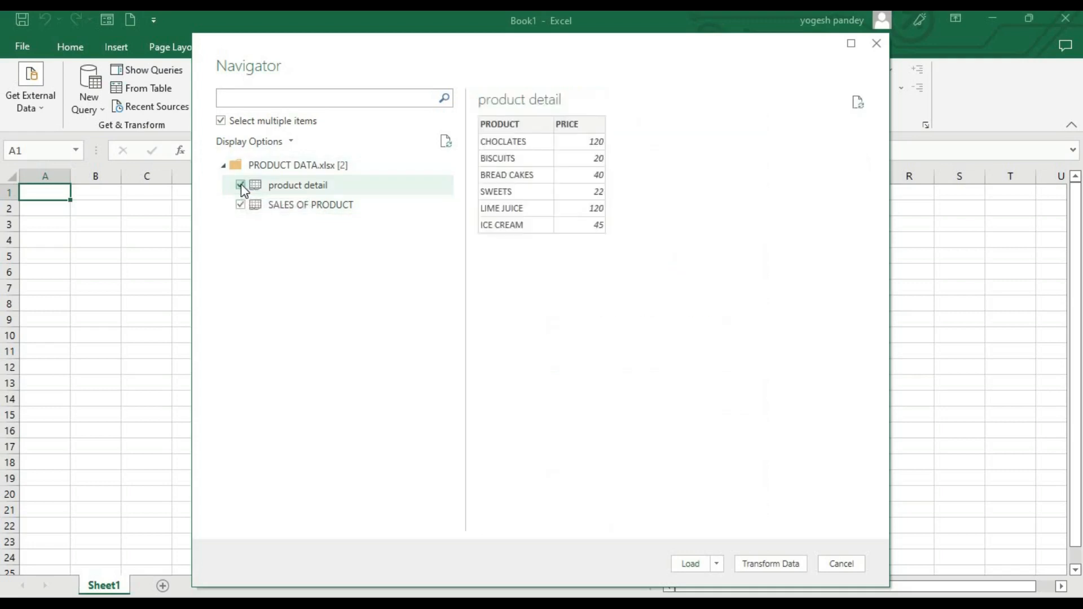
{"action": "left_click", "coordinate": [770, 564]}
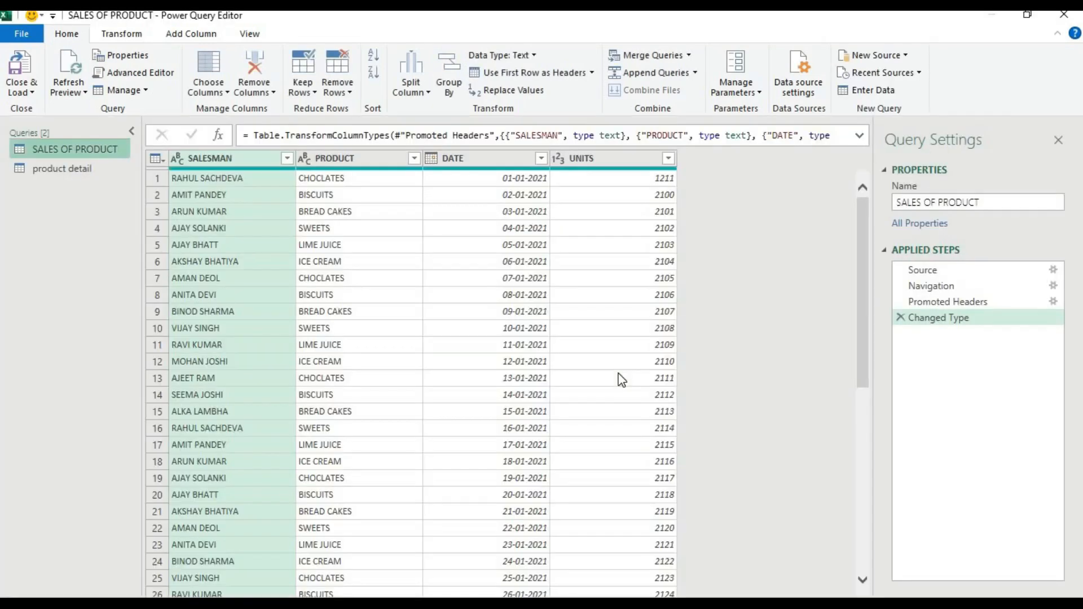
Merge the SALES OF PRODUCT query with product detail, matching on the PRODUCT column of both tables with a Left Outer join.
{"action": "left_click", "coordinate": [101, 165]}
{"action": "left_click", "coordinate": [100, 158]}
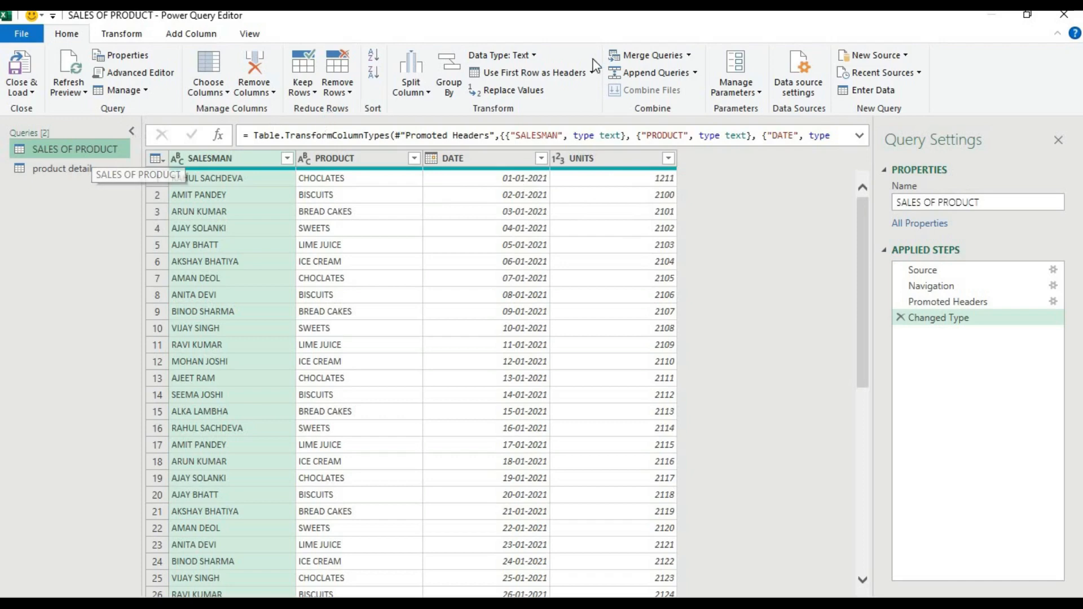
{"action": "left_click", "coordinate": [634, 55]}
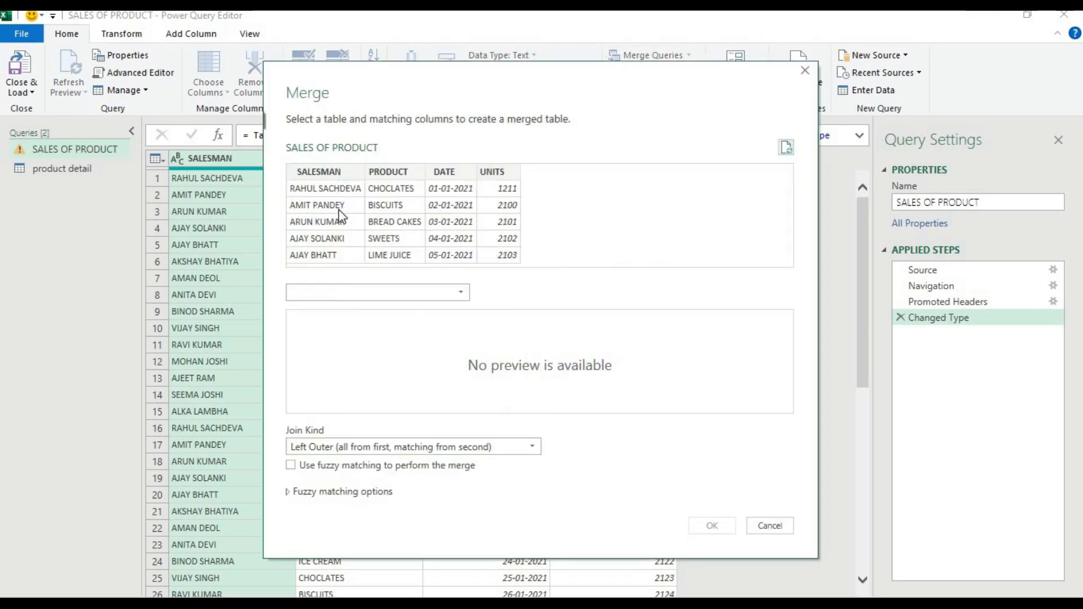
{"action": "left_click", "coordinate": [411, 290]}
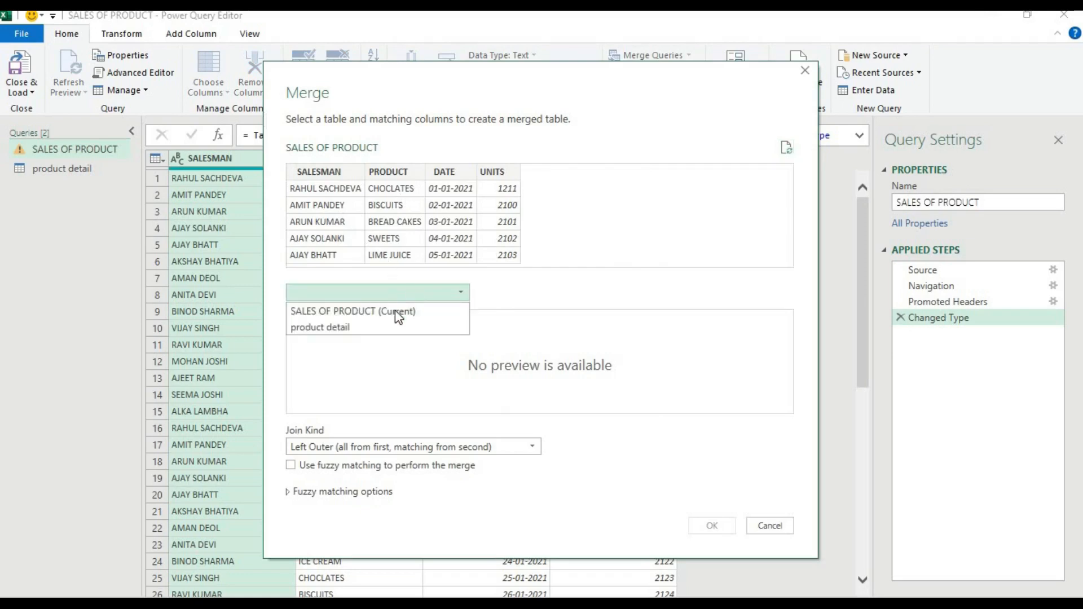
{"action": "left_click", "coordinate": [398, 327]}
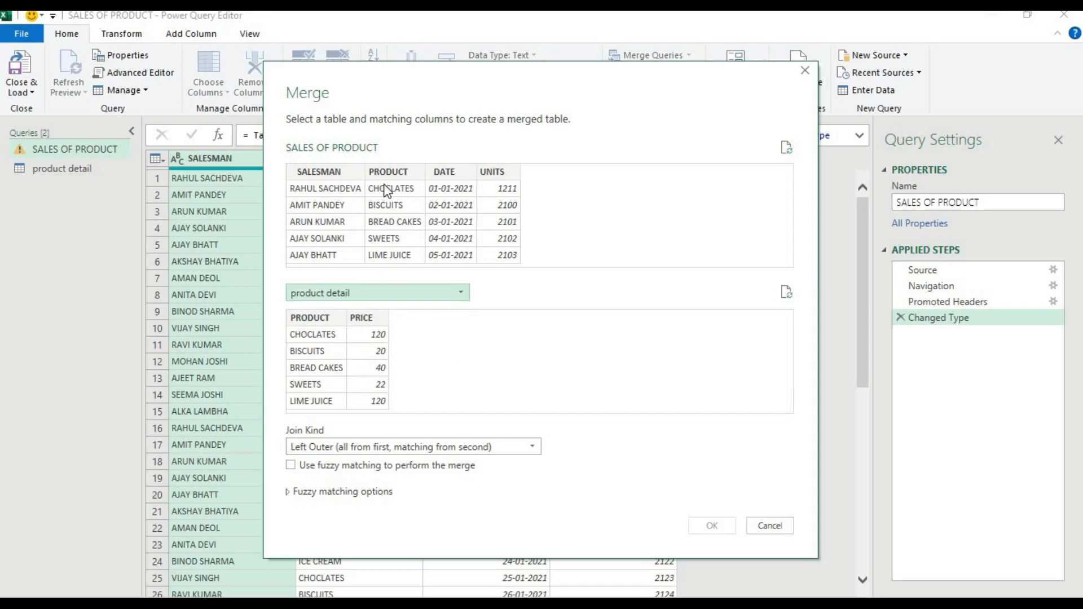
{"action": "left_click", "coordinate": [315, 316]}
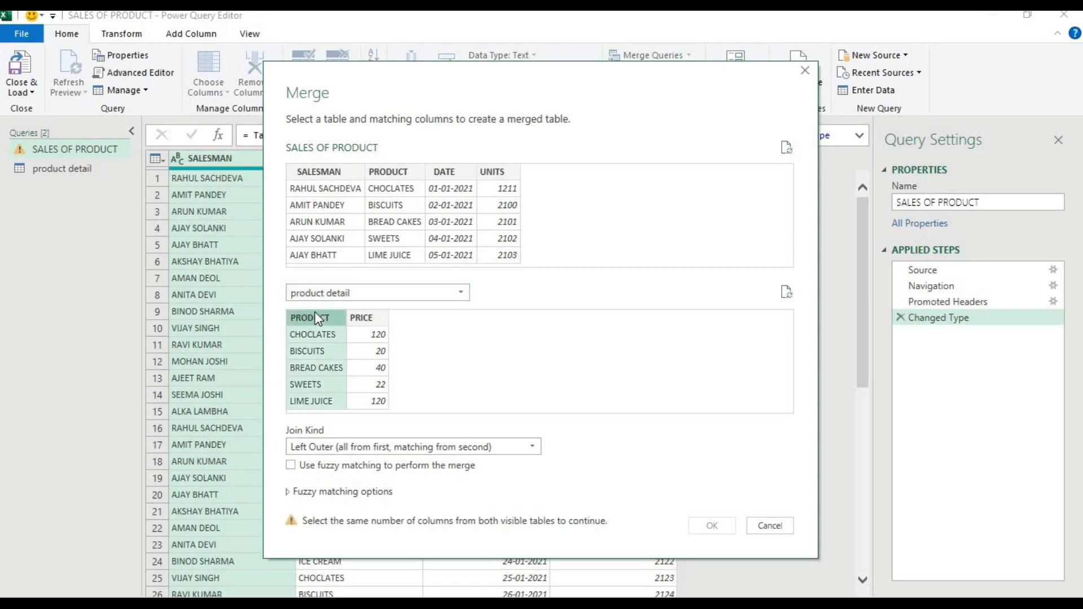
{"action": "left_click", "coordinate": [386, 173]}
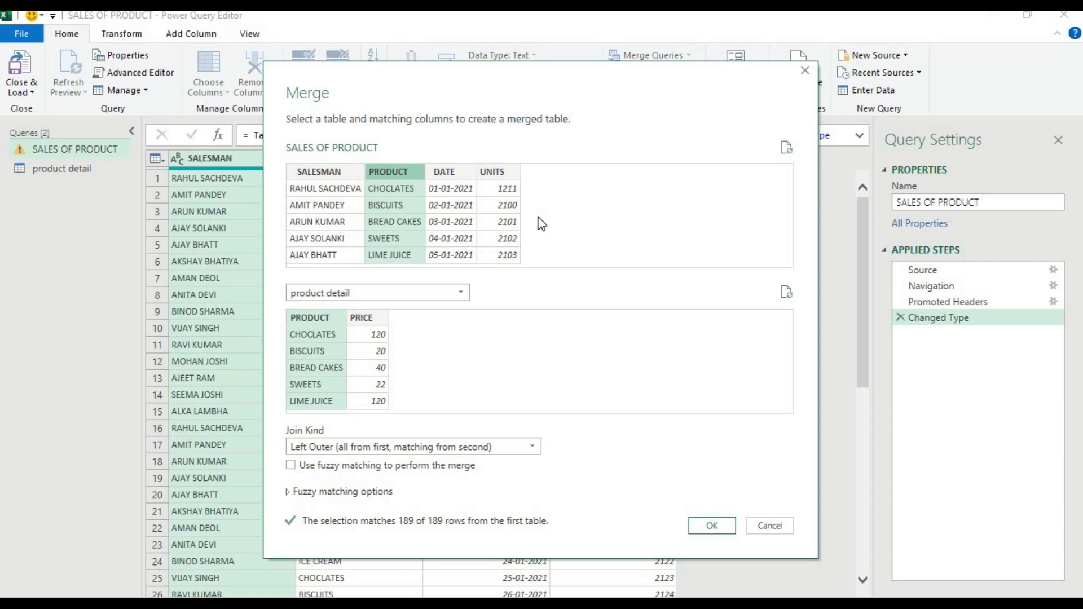
{"action": "left_click", "coordinate": [699, 522]}
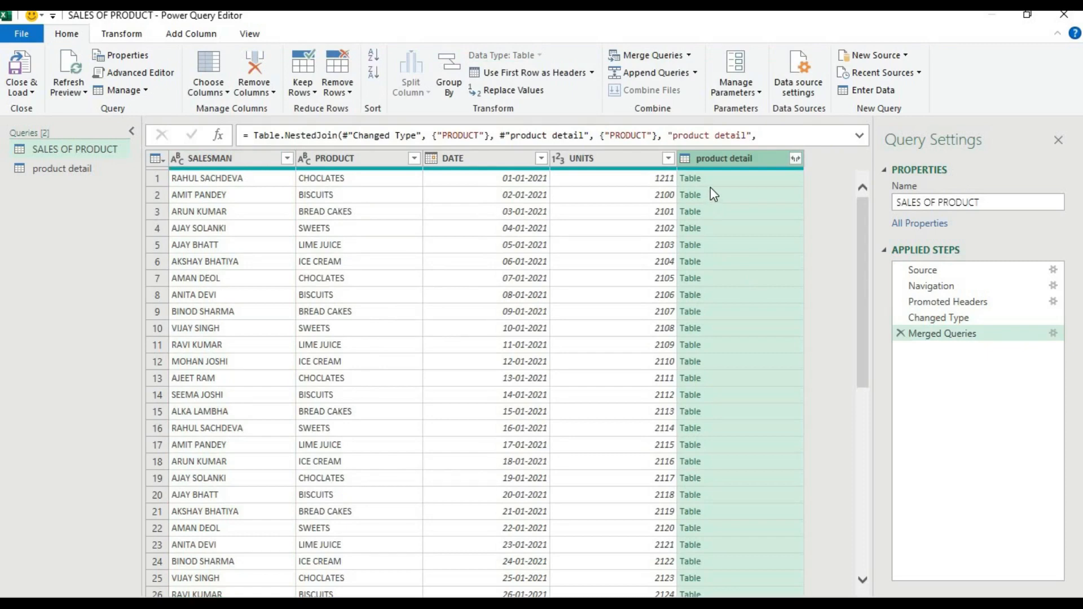
Expand only the PRICE field of the merged product detail column, keeping the original name as prefix, and load the queries into the workbook.
{"action": "left_click", "coordinate": [792, 160]}
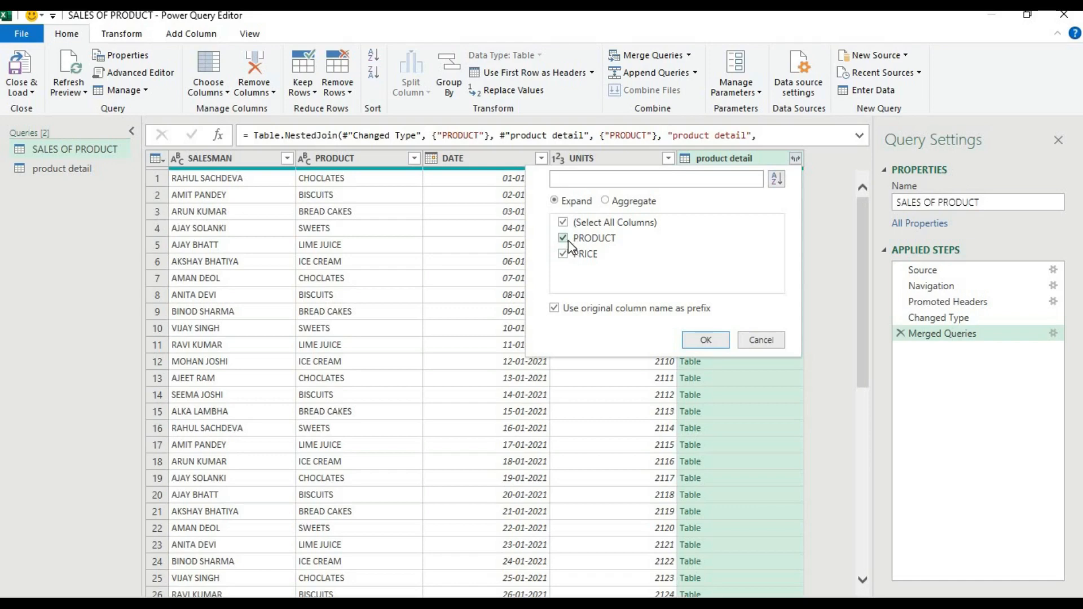
{"action": "left_click", "coordinate": [566, 239]}
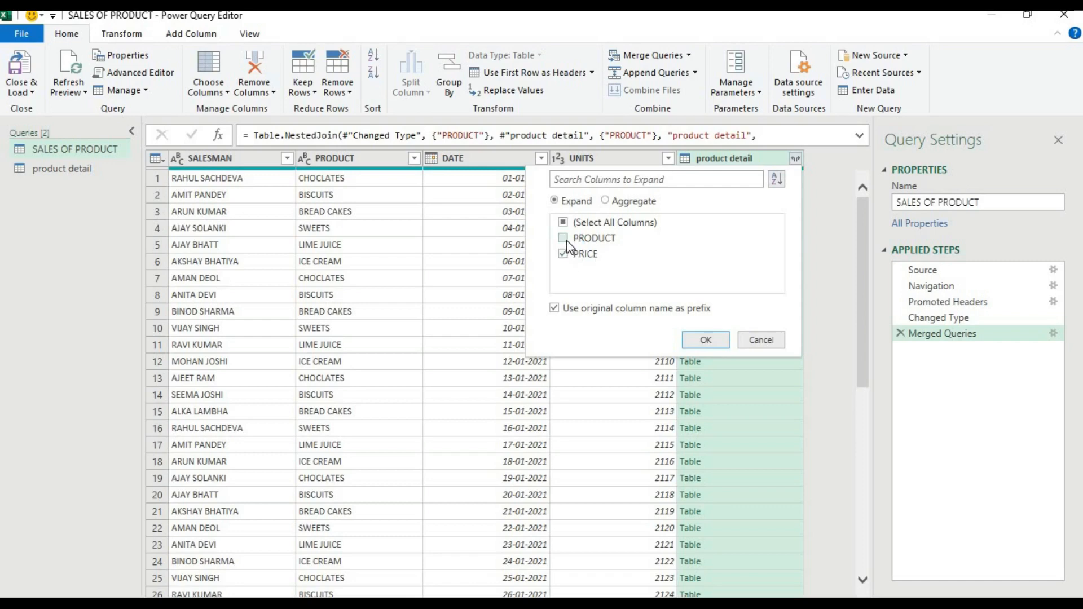
{"action": "left_click", "coordinate": [699, 343]}
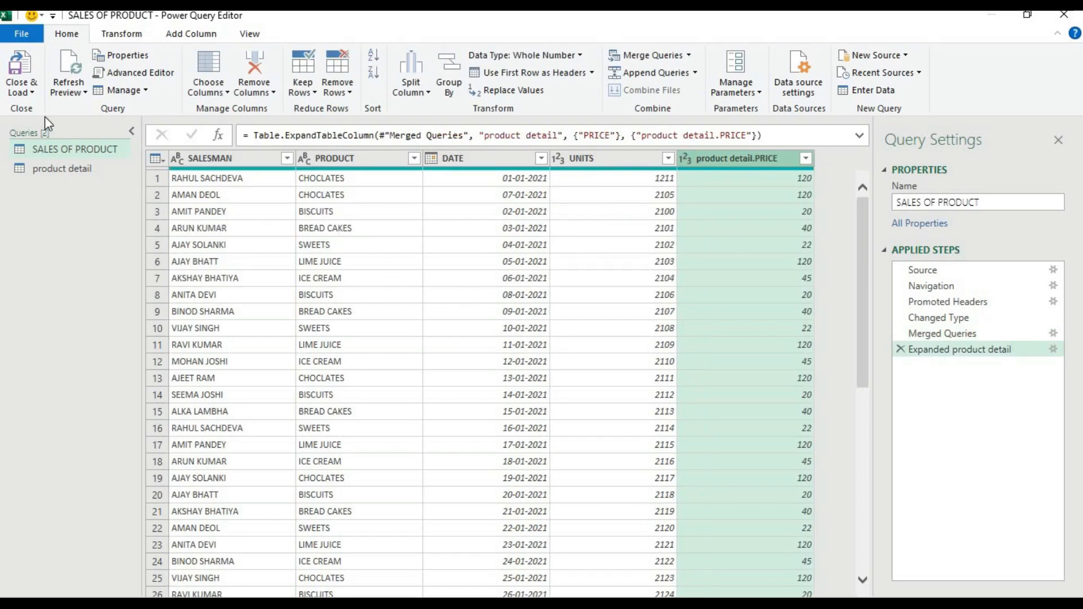
{"action": "left_click", "coordinate": [34, 91]}
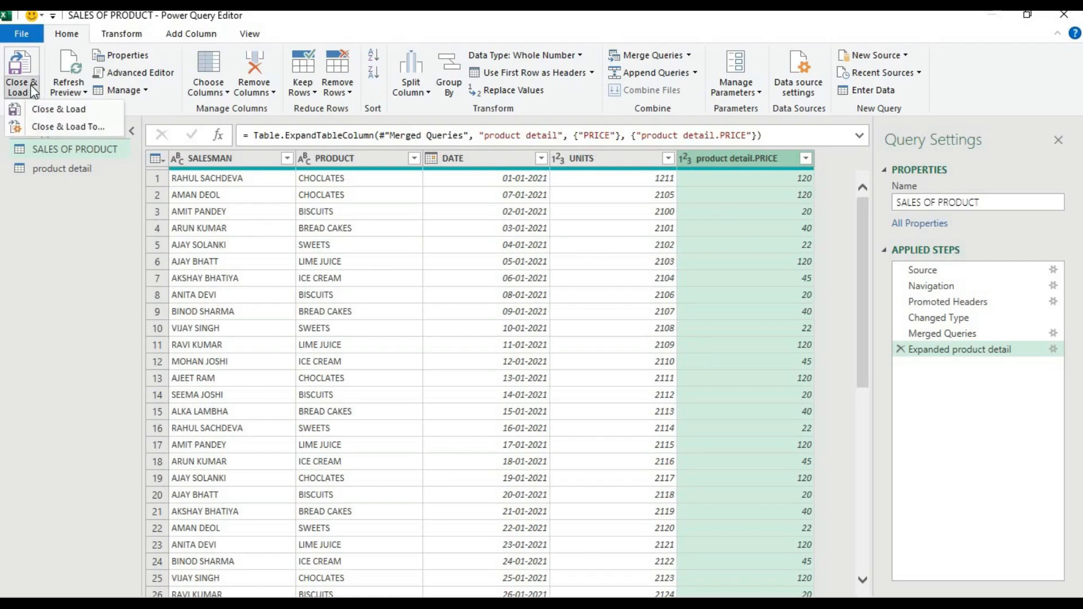
{"action": "left_click", "coordinate": [46, 109]}
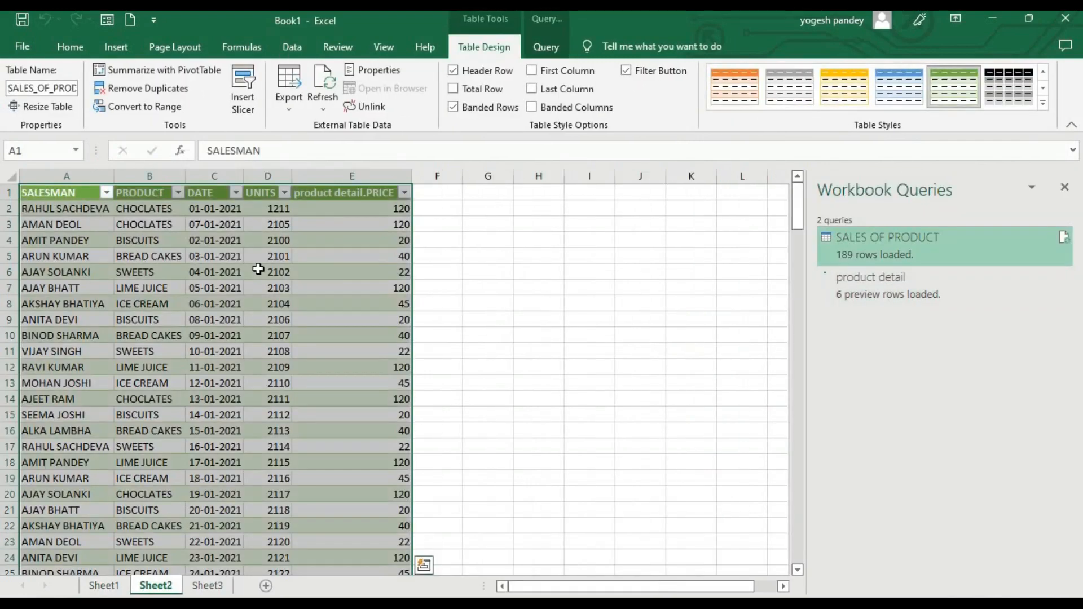
Add a column headed "sale" beside product detail.PRICE in the merged table on Sheet2.
{"action": "left_click", "coordinate": [434, 203]}
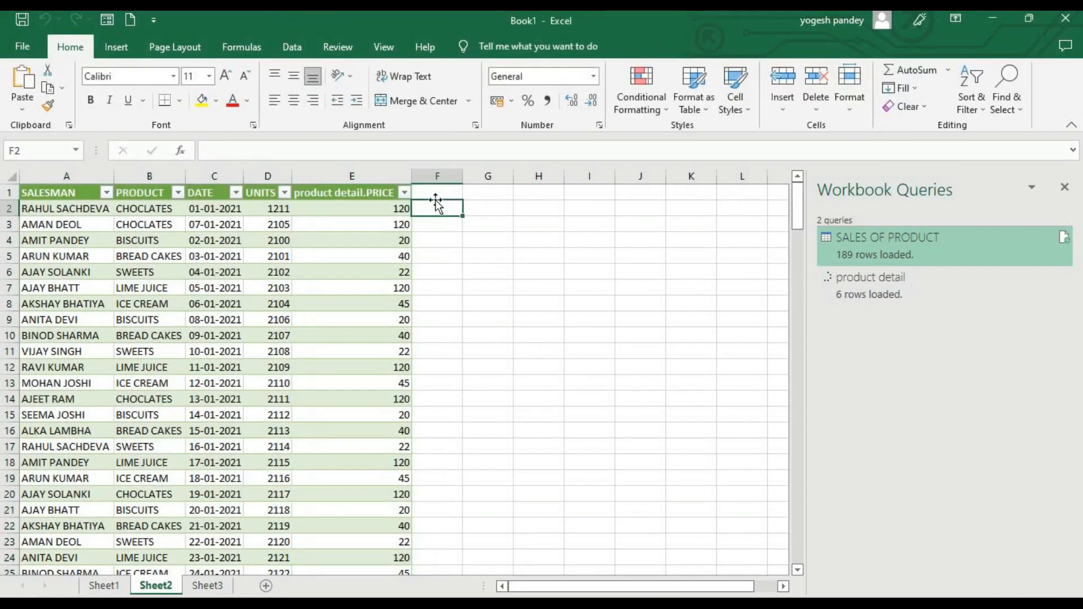
{"action": "left_click", "coordinate": [436, 196]}
{"action": "key", "text": "ctrl+Page_Down"}
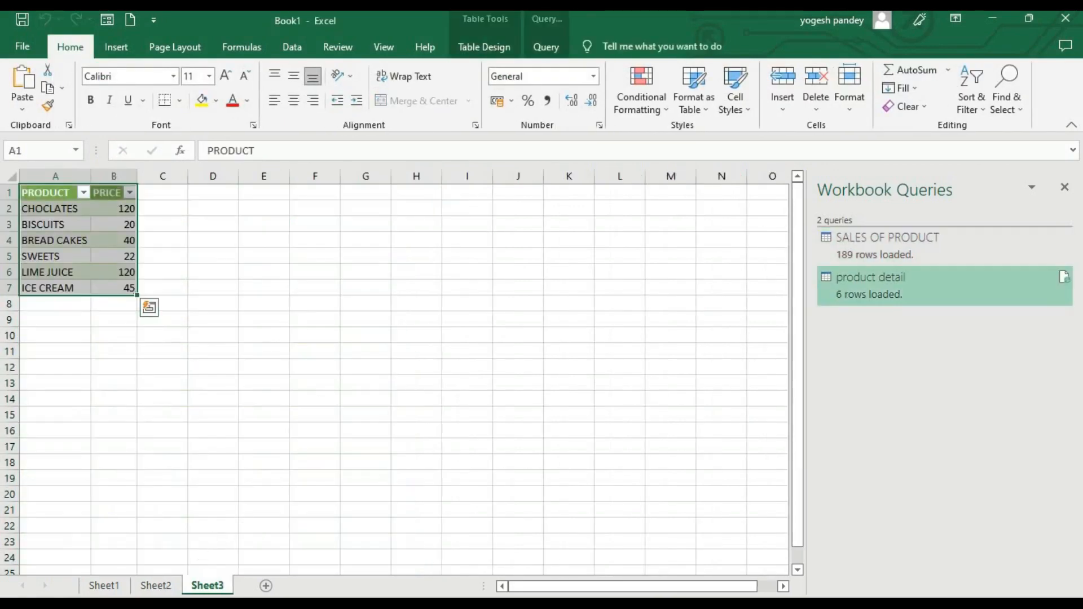
{"action": "left_click", "coordinate": [155, 586]}
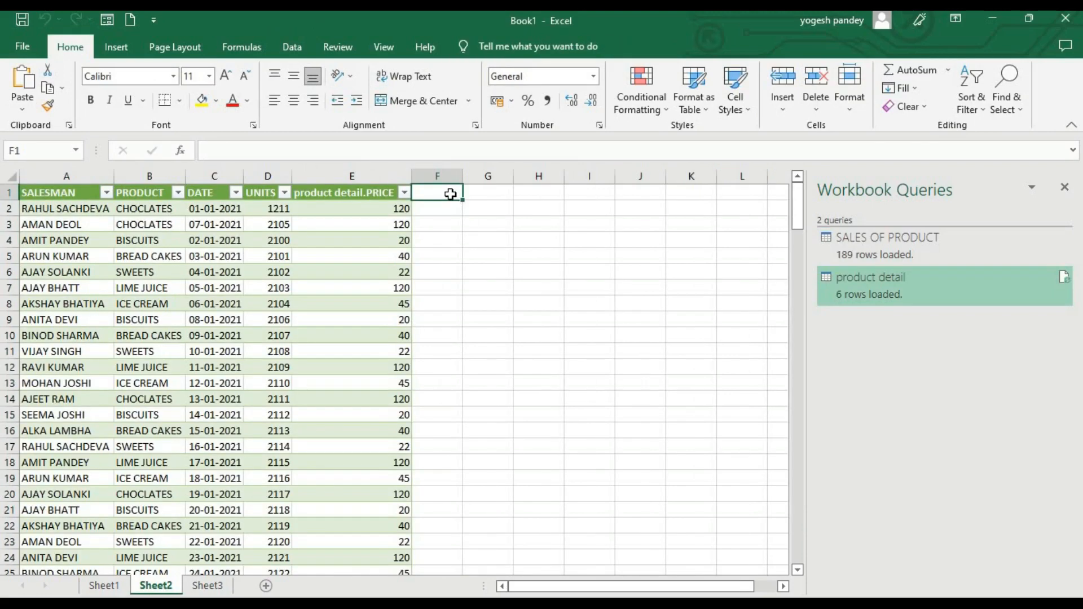
{"action": "type", "text": "sale"}
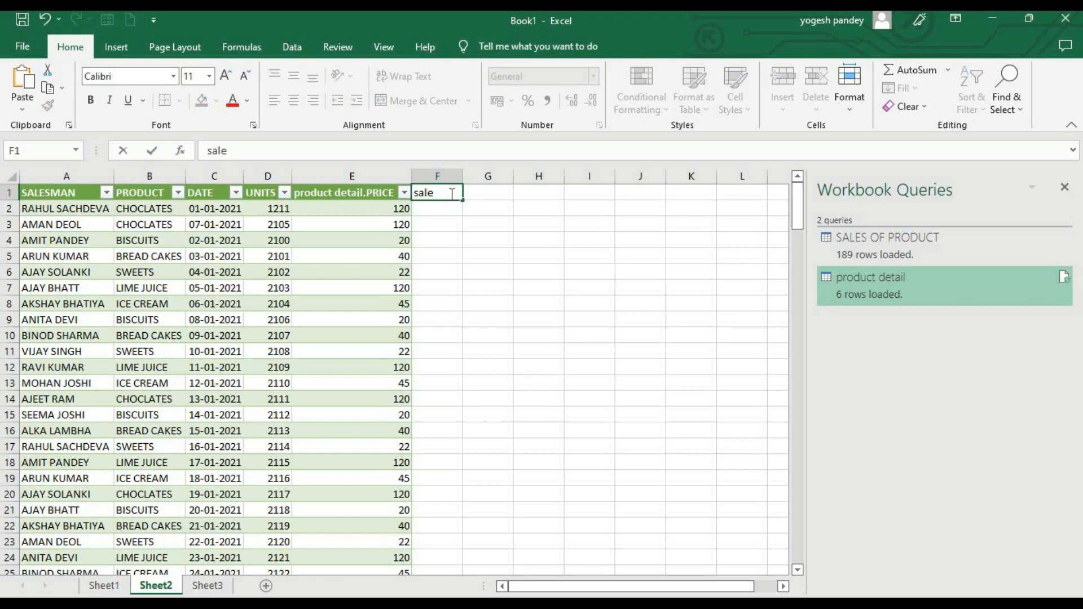
{"action": "key", "text": "Return"}
Fill the sale column with a formula multiplying UNITS by product detail.PRICE.
{"action": "type", "text": "="}
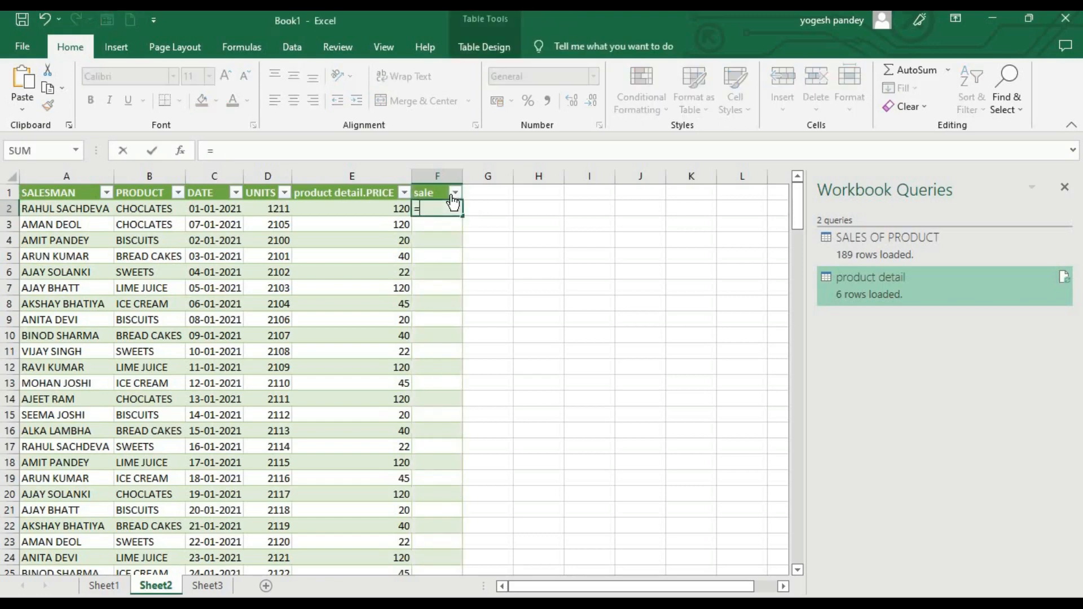
{"action": "left_click", "coordinate": [281, 211]}
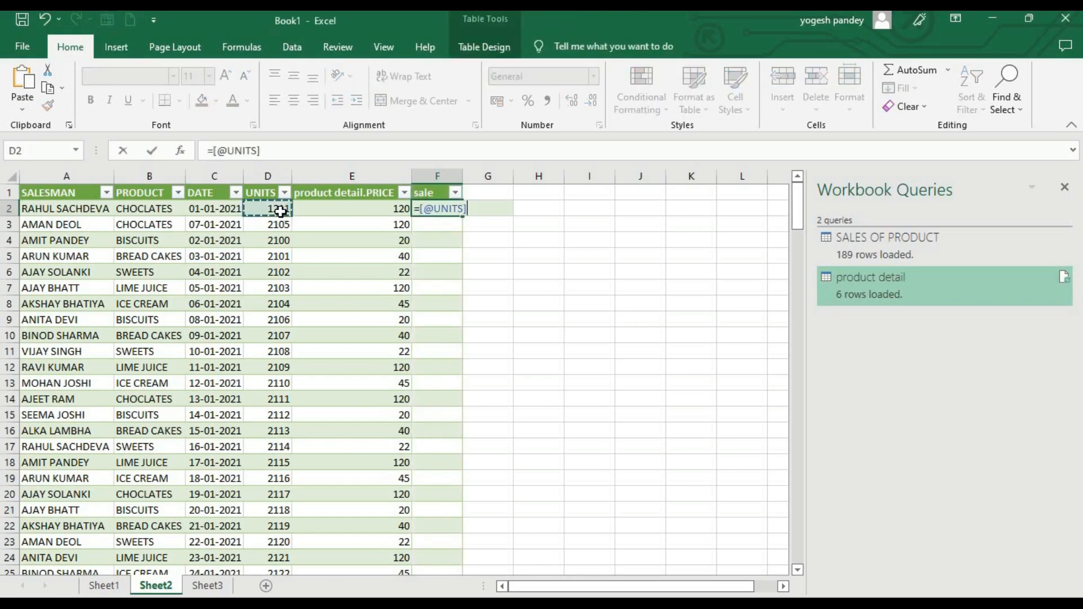
{"action": "type", "text": "*"}
{"action": "left_click", "coordinate": [347, 208]}
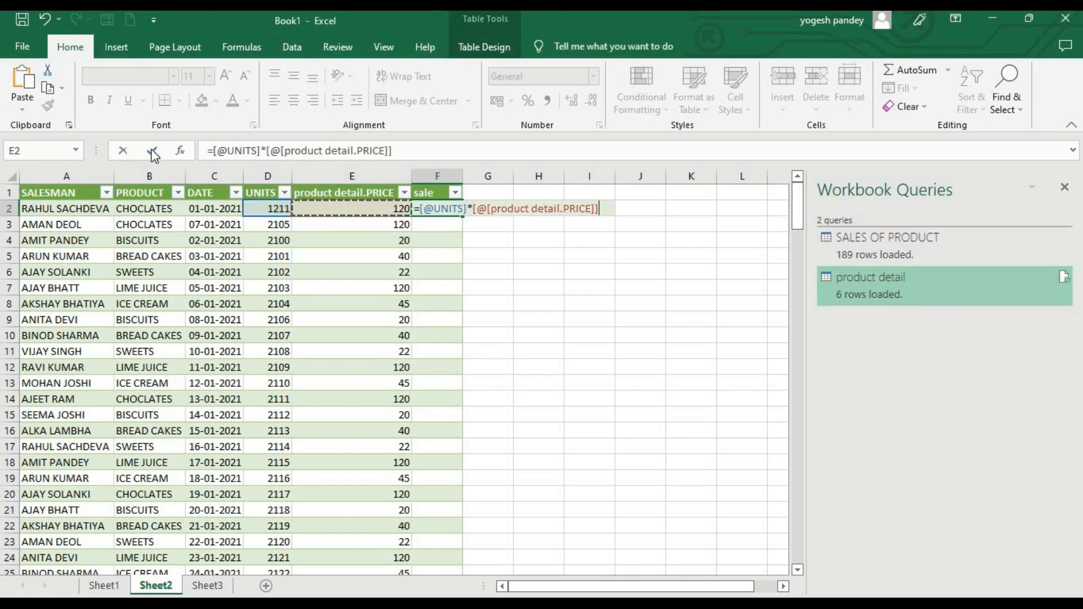
{"action": "left_click", "coordinate": [152, 150]}
{"action": "left_click", "coordinate": [584, 309]}
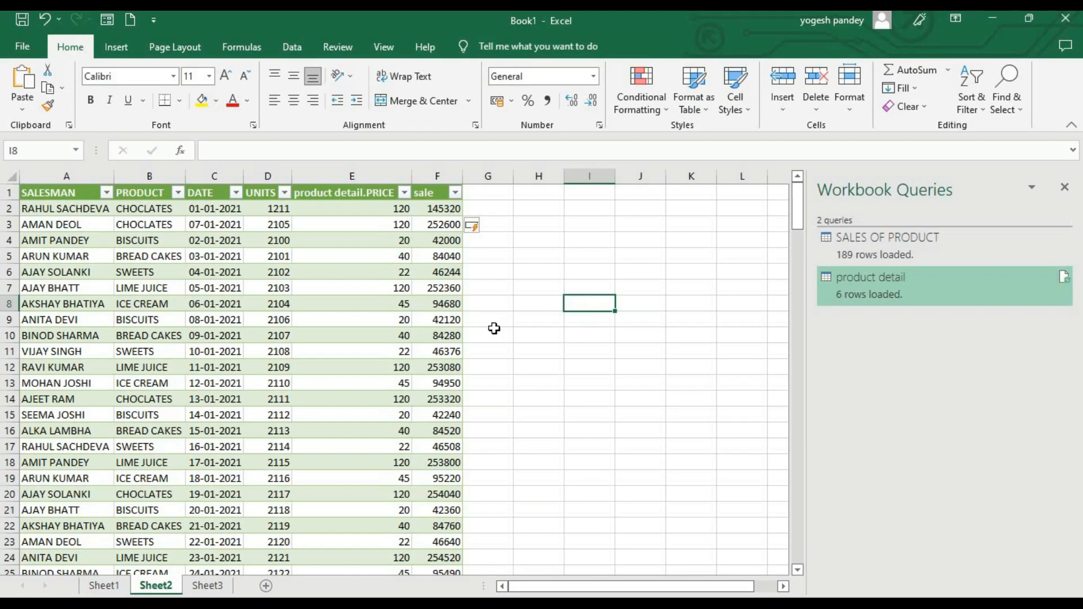
Examine the calculated sale values down to the last row of the table and return to its beginning.
{"action": "left_click", "coordinate": [797, 475]}
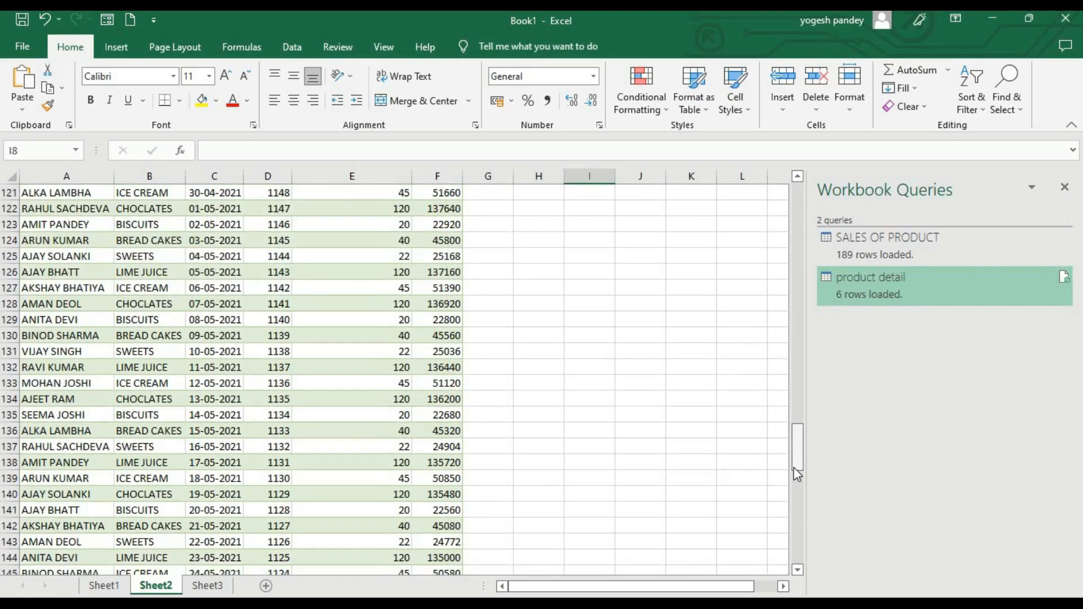
{"action": "left_click_drag", "start_coordinate": [797, 474], "coordinate": [796, 517]}
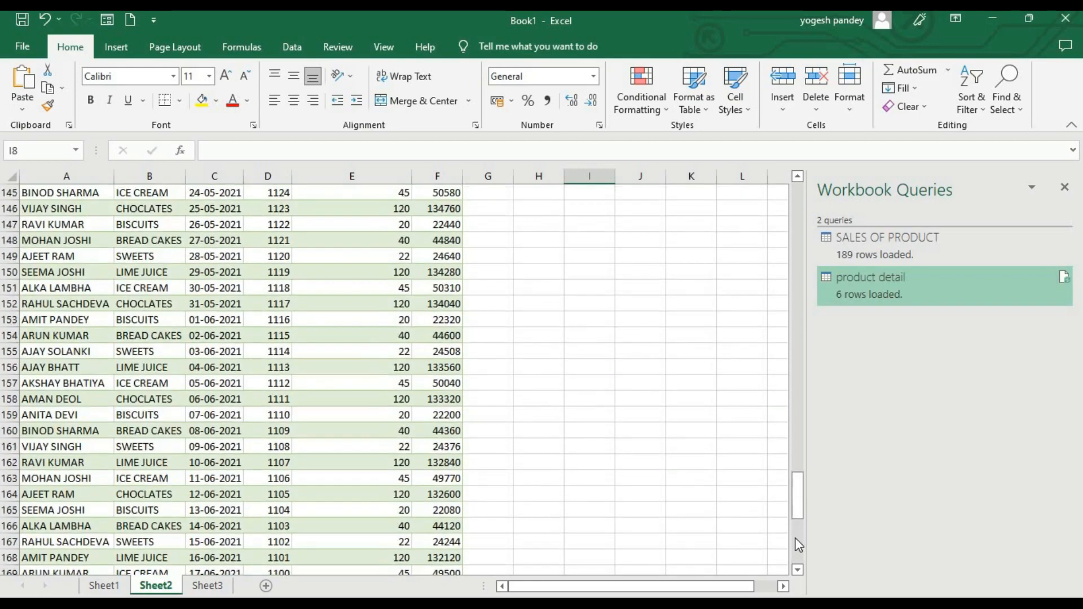
{"action": "left_click", "coordinate": [795, 538]}
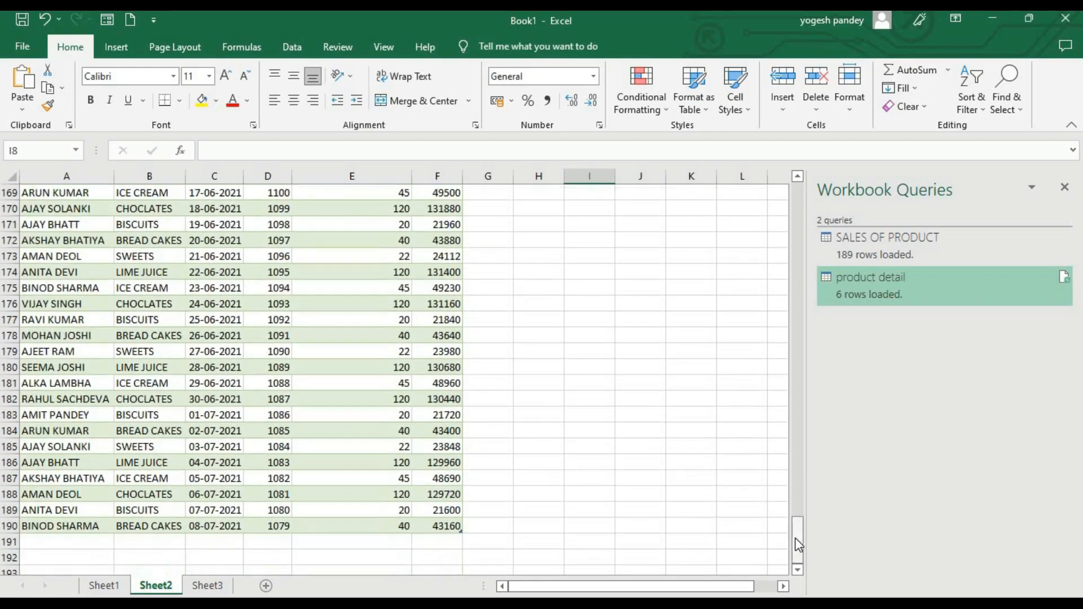
{"action": "left_click", "coordinate": [795, 449]}
{"action": "left_click", "coordinate": [797, 377]}
{"action": "left_click", "coordinate": [797, 377]}
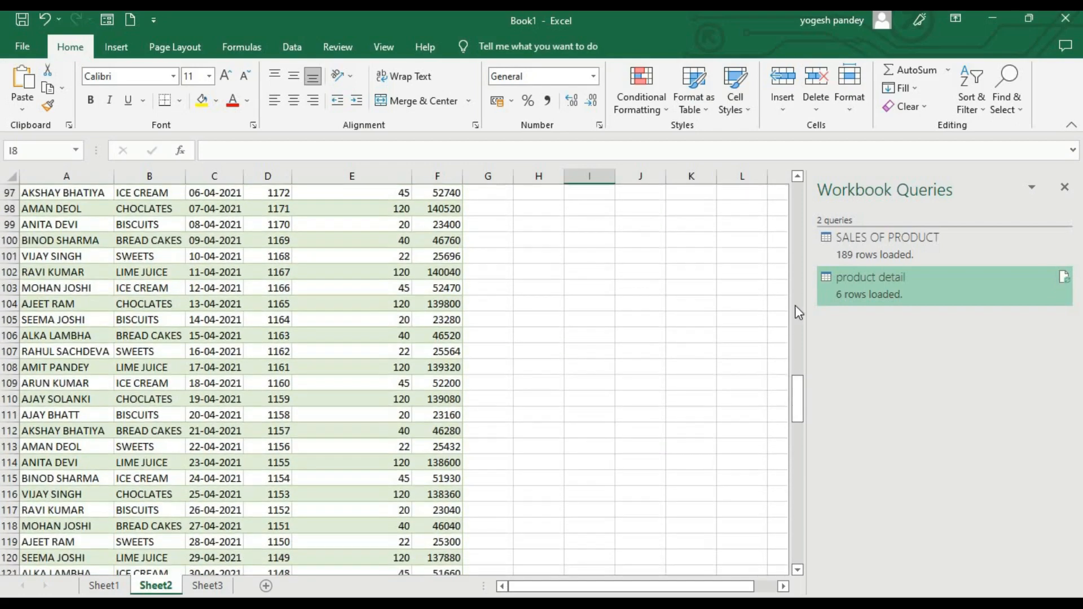
{"action": "left_click", "coordinate": [798, 312]}
{"action": "left_click", "coordinate": [794, 265]}
{"action": "left_click", "coordinate": [795, 237]}
{"action": "left_click", "coordinate": [799, 215]}
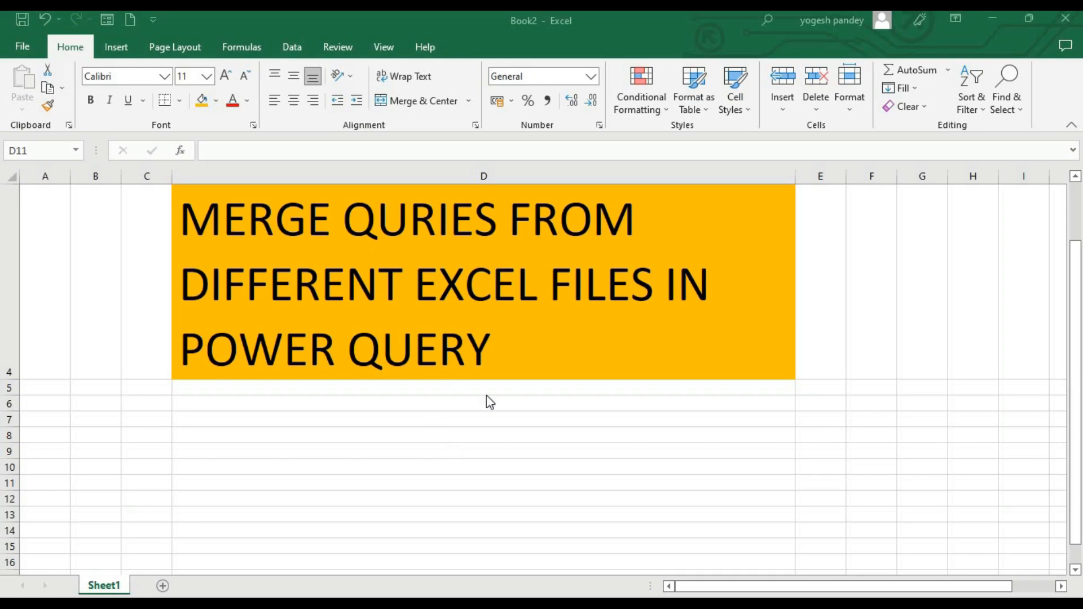
Switch to File Explorer, open the PRICE workbook from the MERGE folder, and examine its PRODUCT and PRICE columns.
{"action": "mouse_move", "coordinate": [182, 597]}
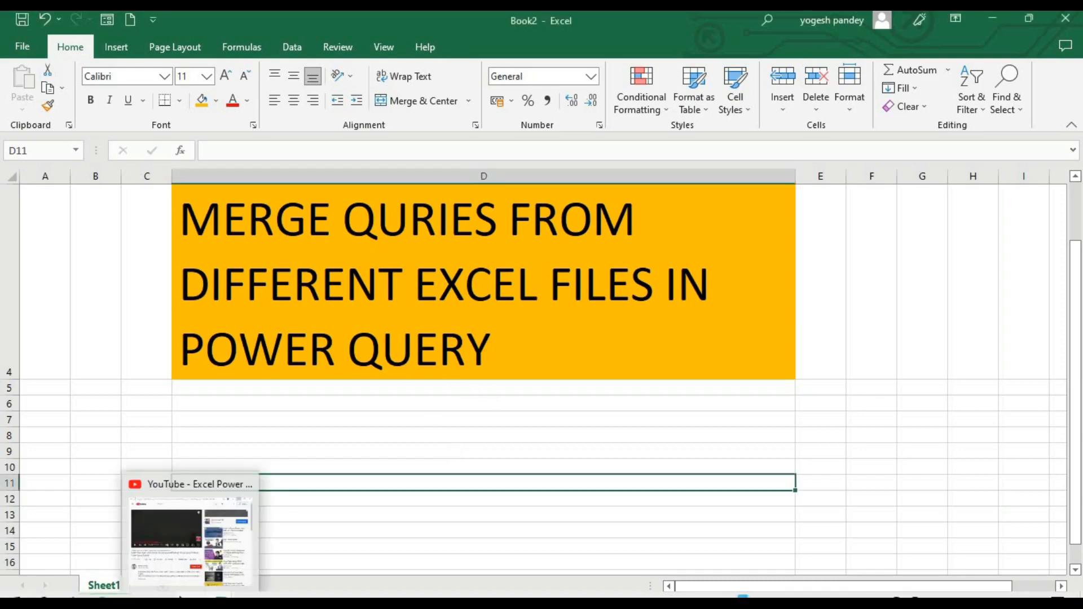
{"action": "mouse_move", "coordinate": [141, 596]}
{"action": "left_click", "coordinate": [183, 544]}
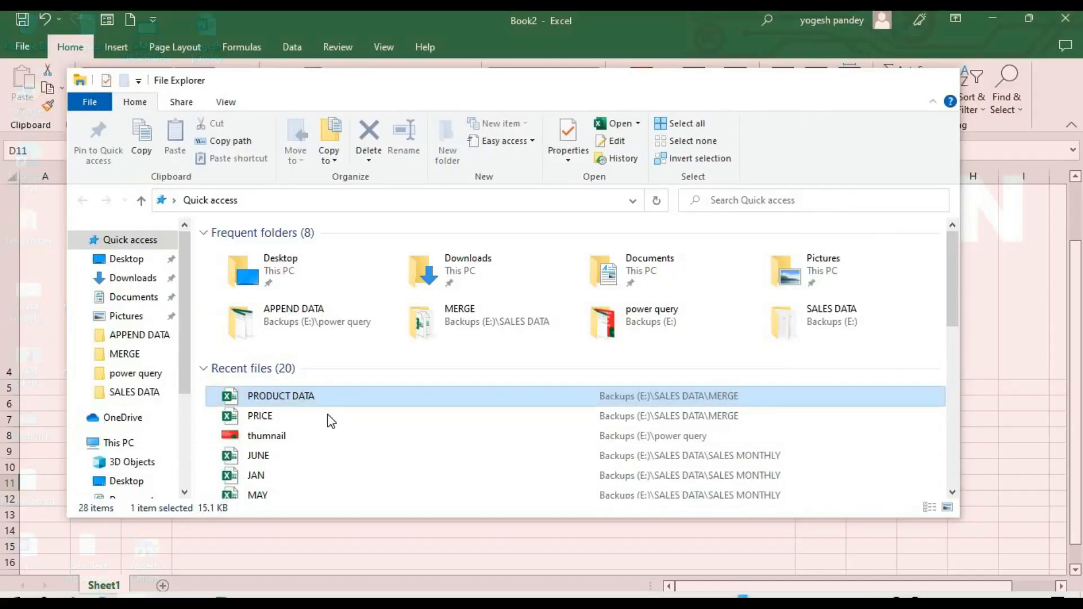
{"action": "double_click", "coordinate": [476, 320]}
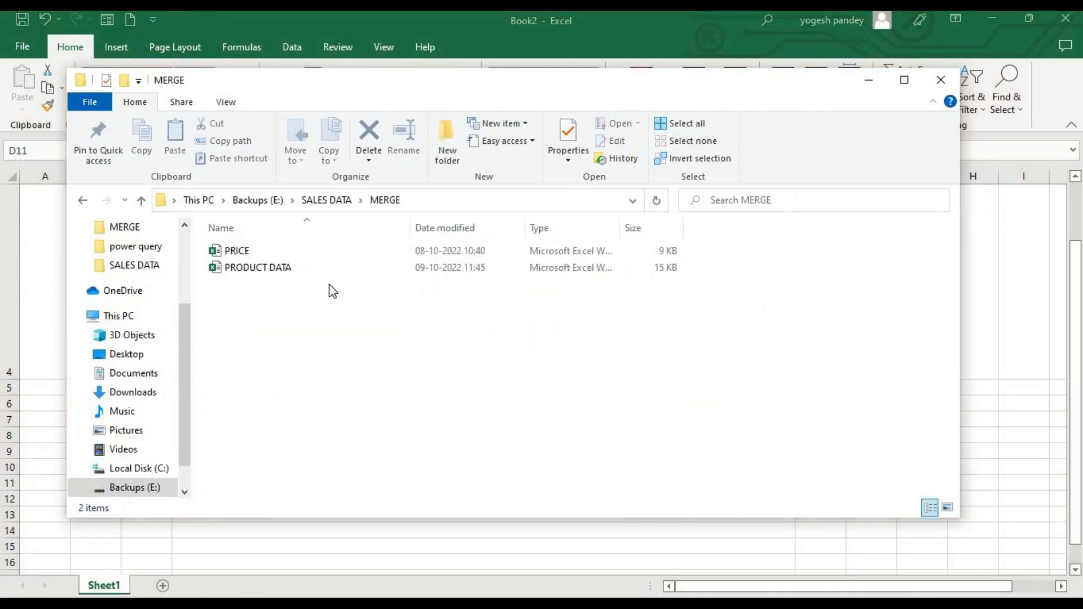
{"action": "left_click", "coordinate": [295, 255]}
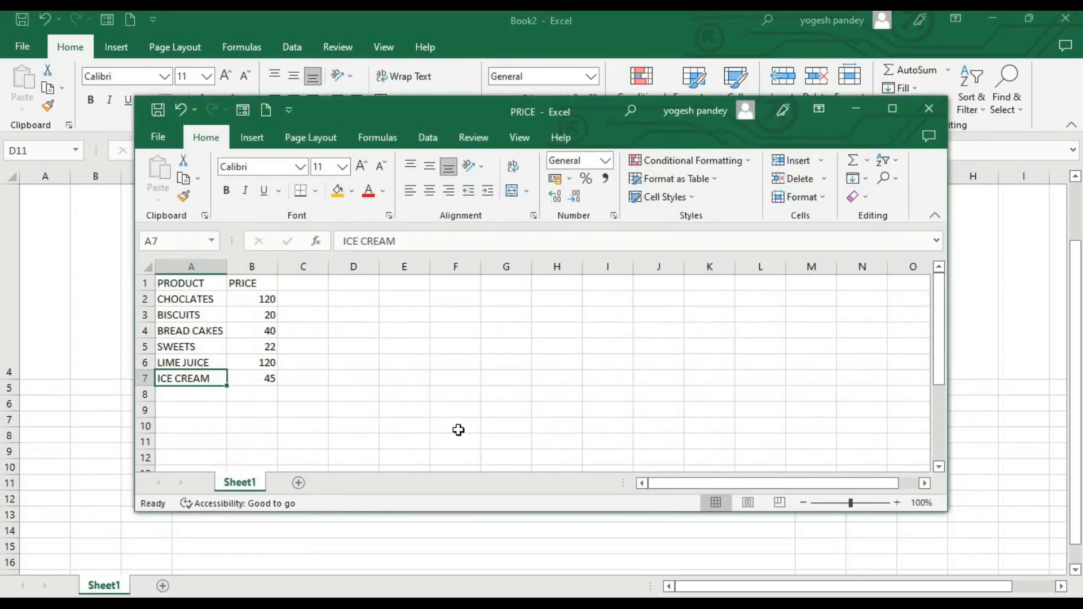
{"action": "left_click", "coordinate": [366, 379]}
{"action": "left_click", "coordinate": [219, 332]}
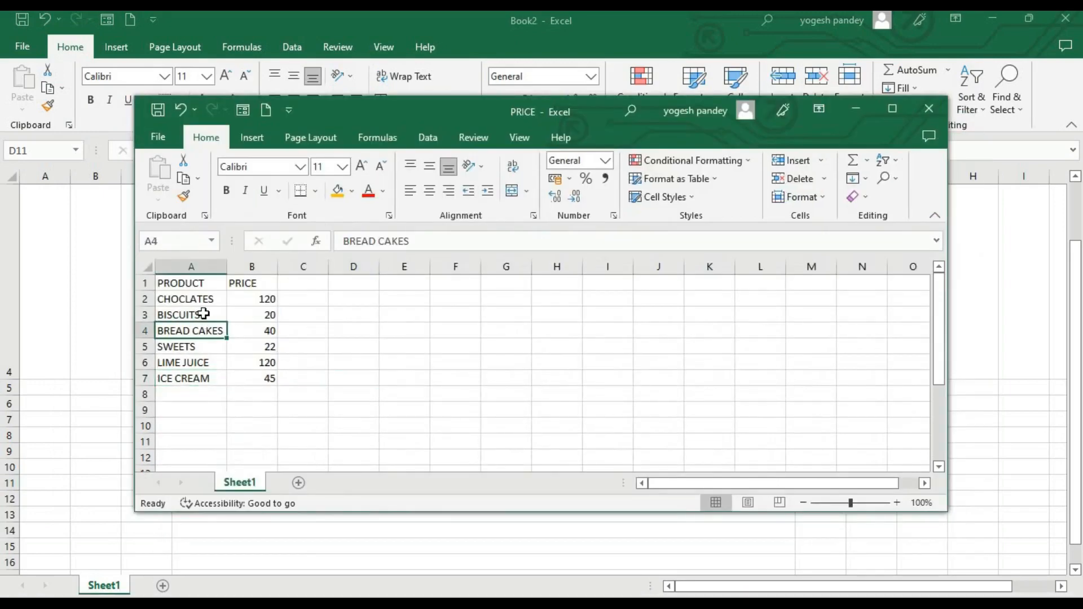
{"action": "left_click", "coordinate": [209, 315]}
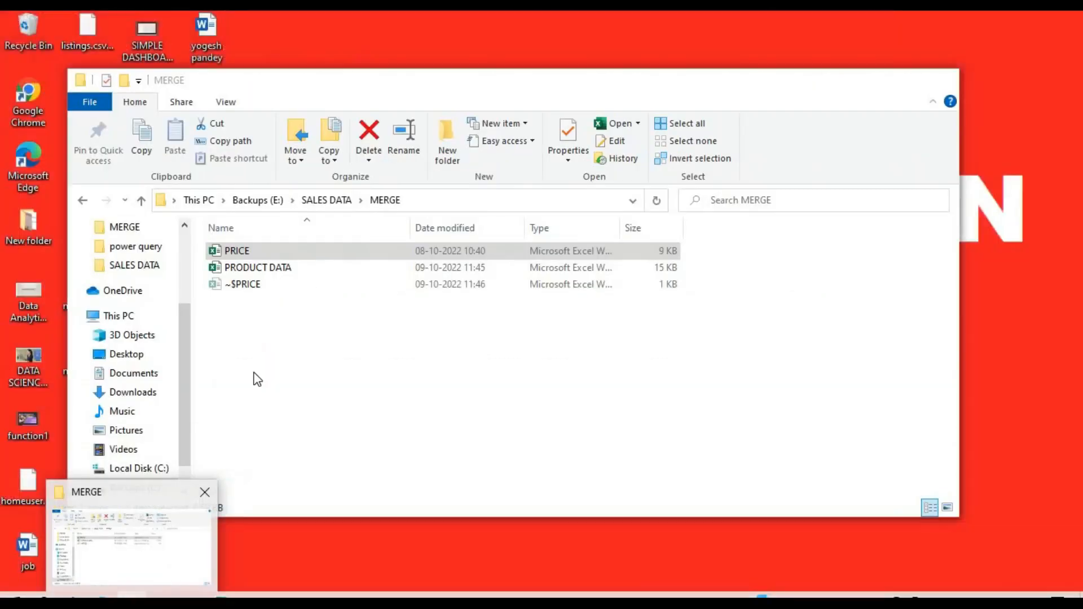
Open the PRODUCT DATA workbook from the MERGE folder and review the columns of its SALES OF PRODUCT sheet.
{"action": "left_click", "coordinate": [167, 567]}
{"action": "double_click", "coordinate": [306, 272]}
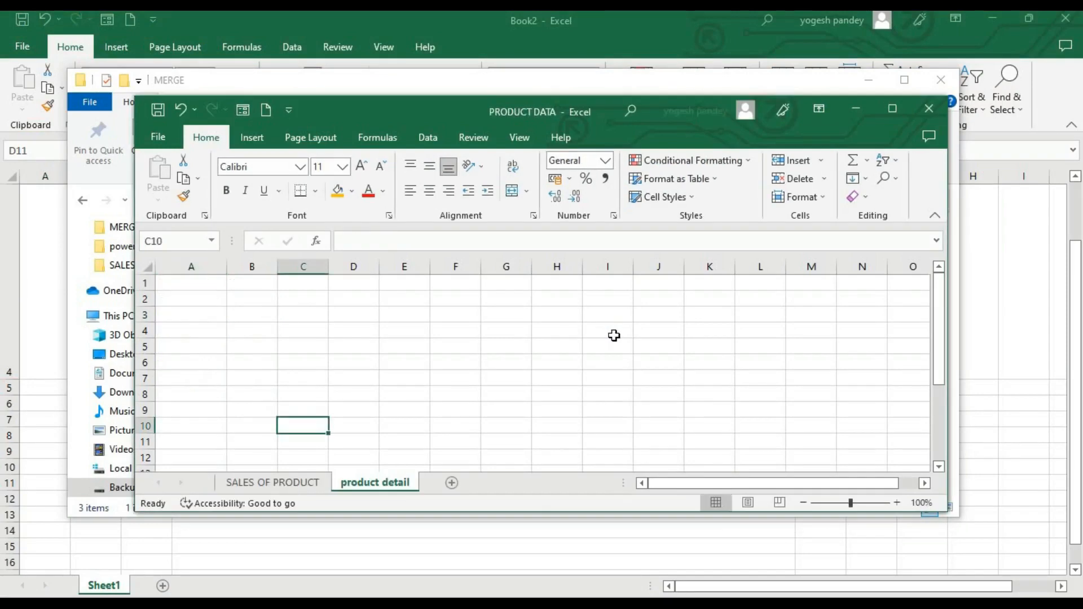
{"action": "left_click", "coordinate": [301, 483]}
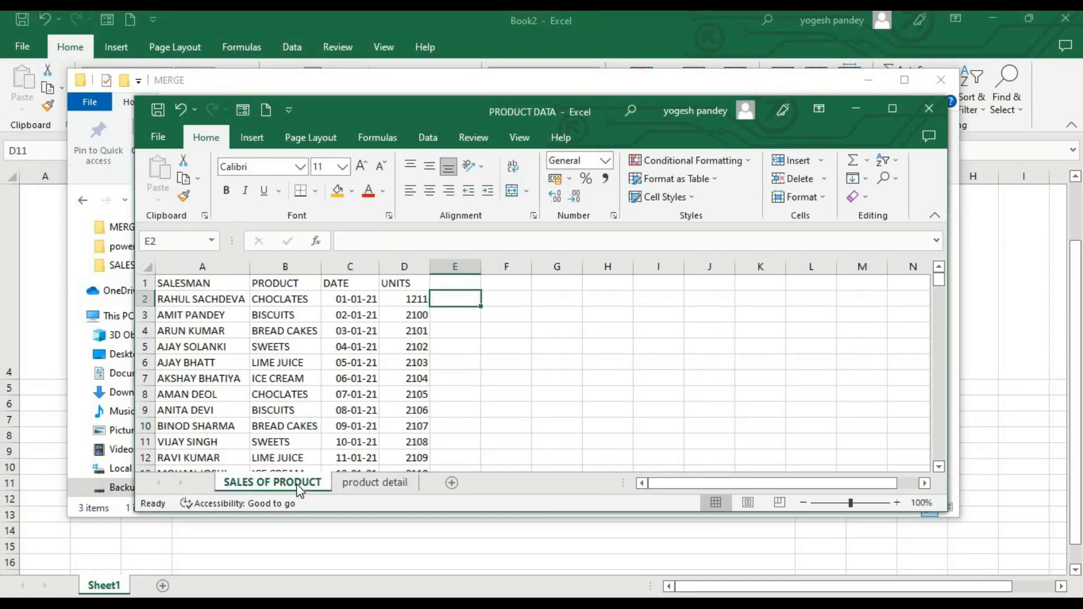
{"action": "left_click", "coordinate": [202, 314]}
{"action": "left_click", "coordinate": [194, 284]}
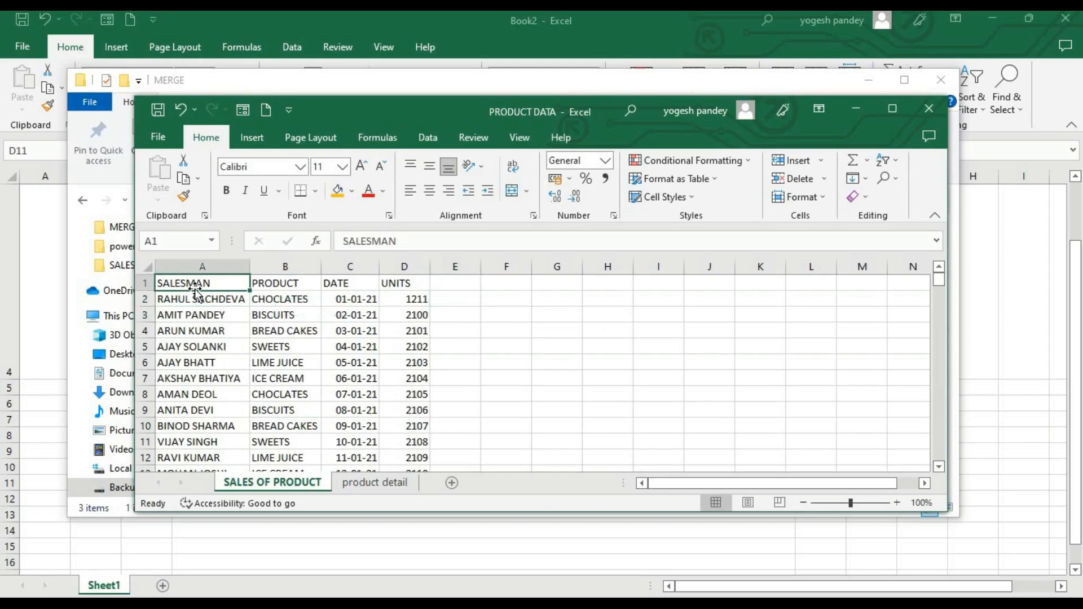
{"action": "left_click", "coordinate": [214, 378]}
{"action": "left_click", "coordinate": [341, 378]}
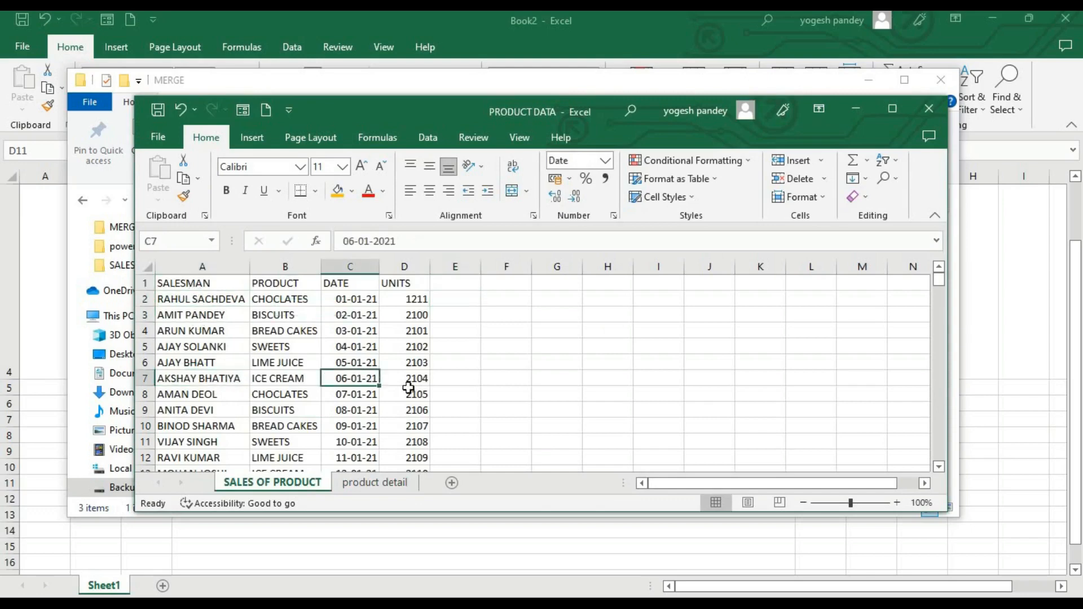
{"action": "left_click", "coordinate": [397, 398]}
Delete the product detail sheet from the PRODUCT DATA workbook.
{"action": "left_click", "coordinate": [381, 483]}
{"action": "right_click", "coordinate": [381, 482]}
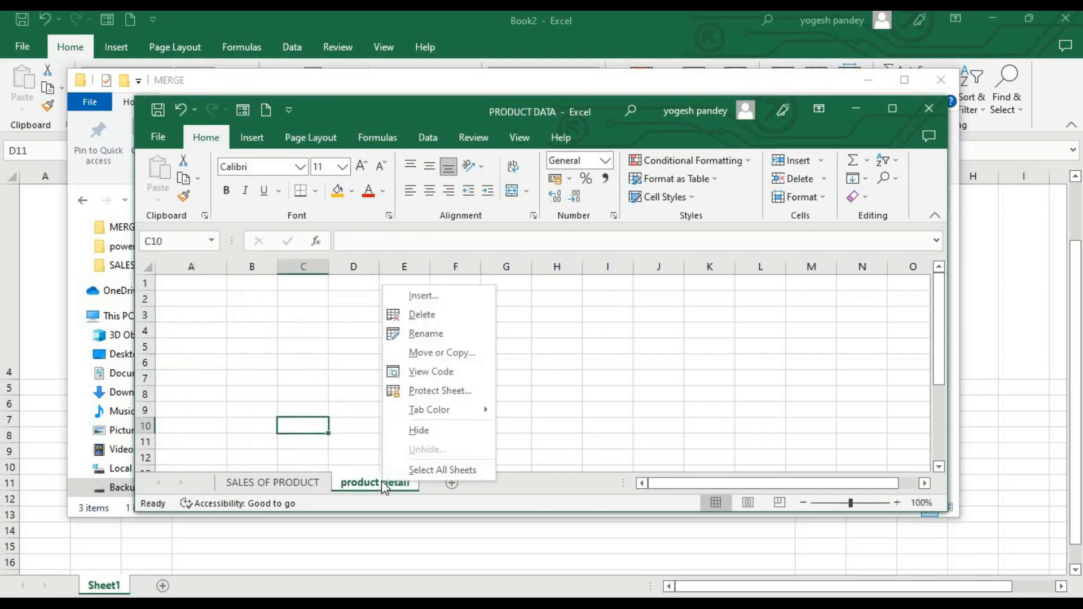
{"action": "left_click", "coordinate": [458, 315]}
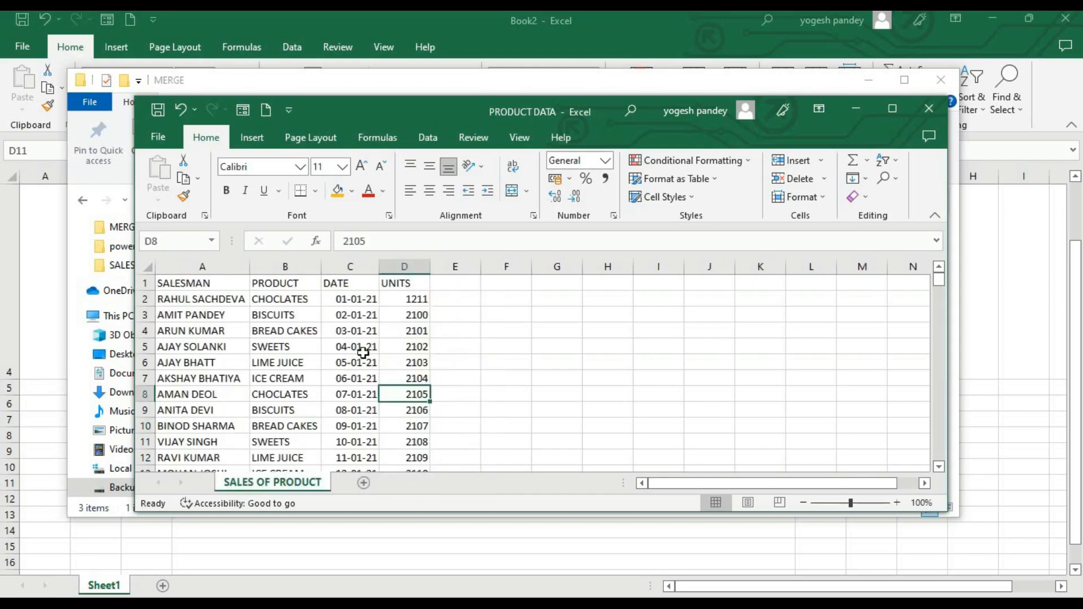
{"action": "left_click", "coordinate": [309, 392]}
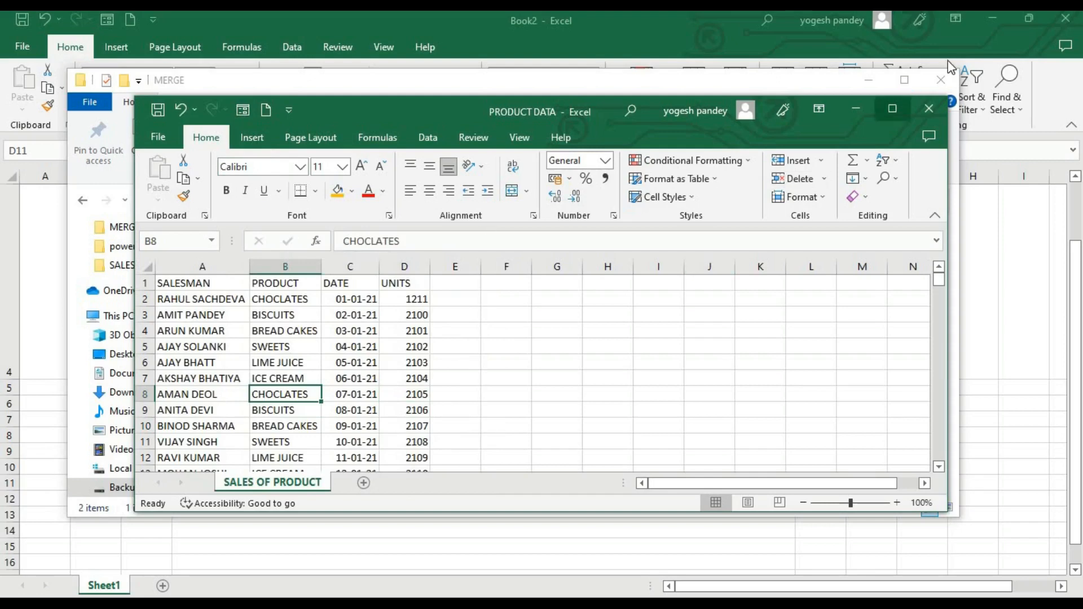
Close the MERGE folder window and the PRODUCT DATA and PRICE workbooks to return to Book2.
{"action": "left_click", "coordinate": [946, 82]}
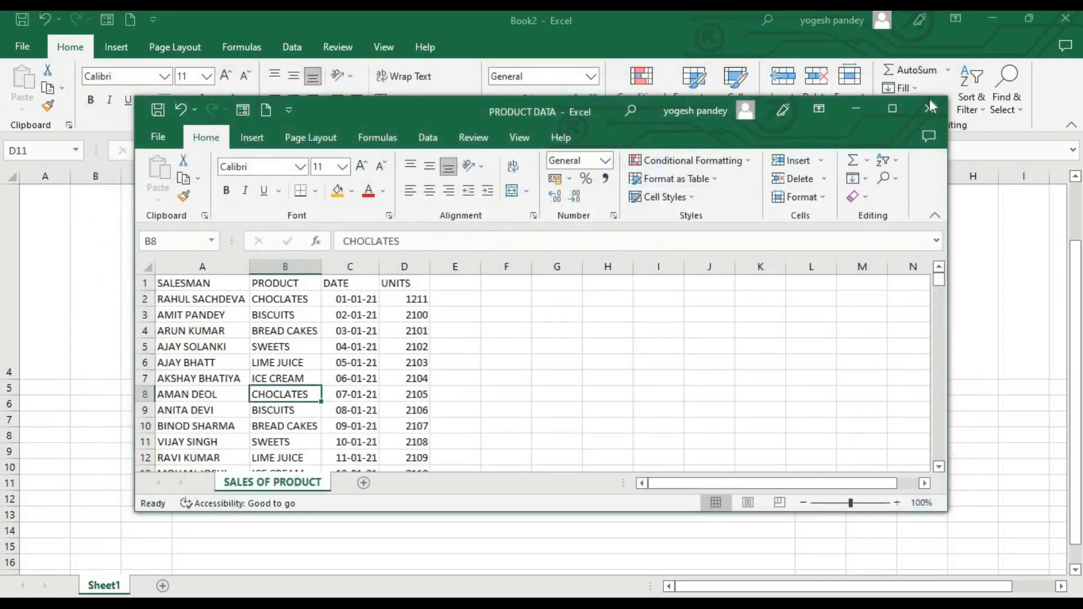
{"action": "left_click", "coordinate": [930, 110]}
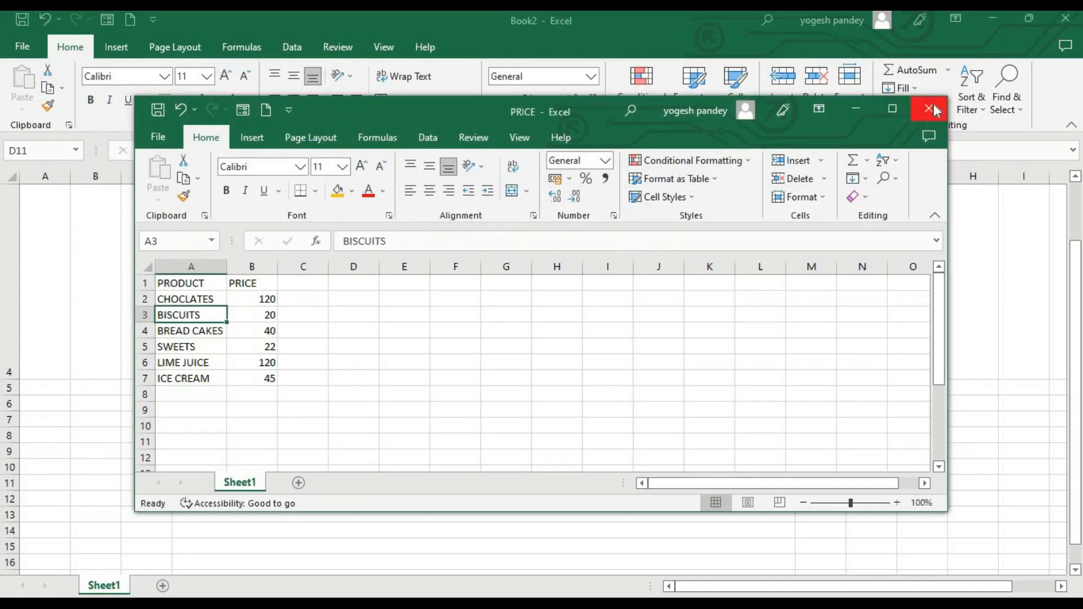
{"action": "left_click", "coordinate": [930, 109]}
{"action": "left_click", "coordinate": [587, 315]}
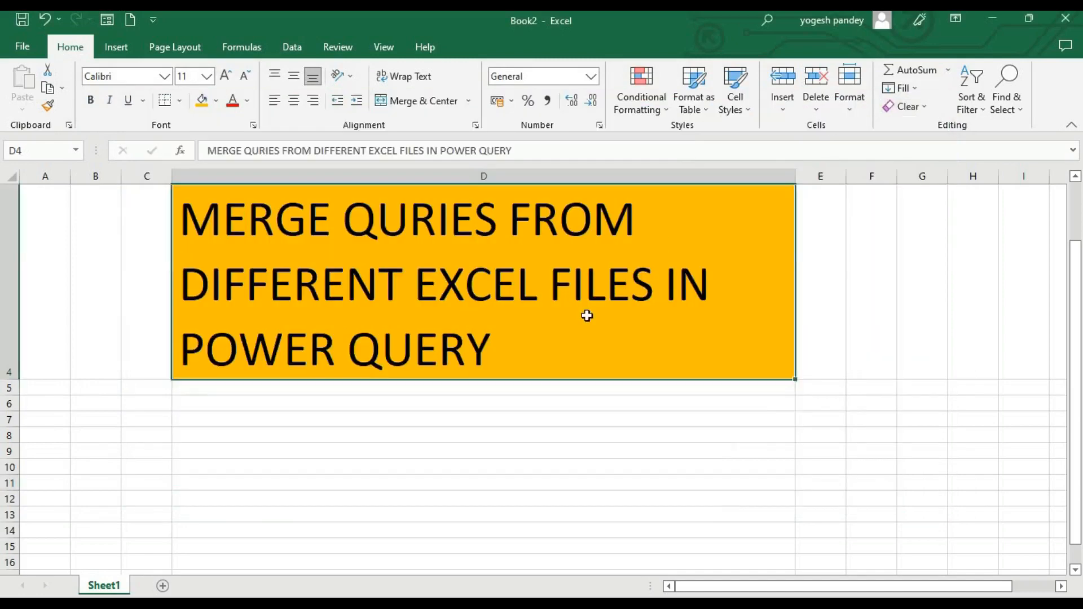
Add a new worksheet to Book2 and create a query from an Excel workbook, importing PRODUCT DATA from the MERGE folder.
{"action": "left_click", "coordinate": [162, 587]}
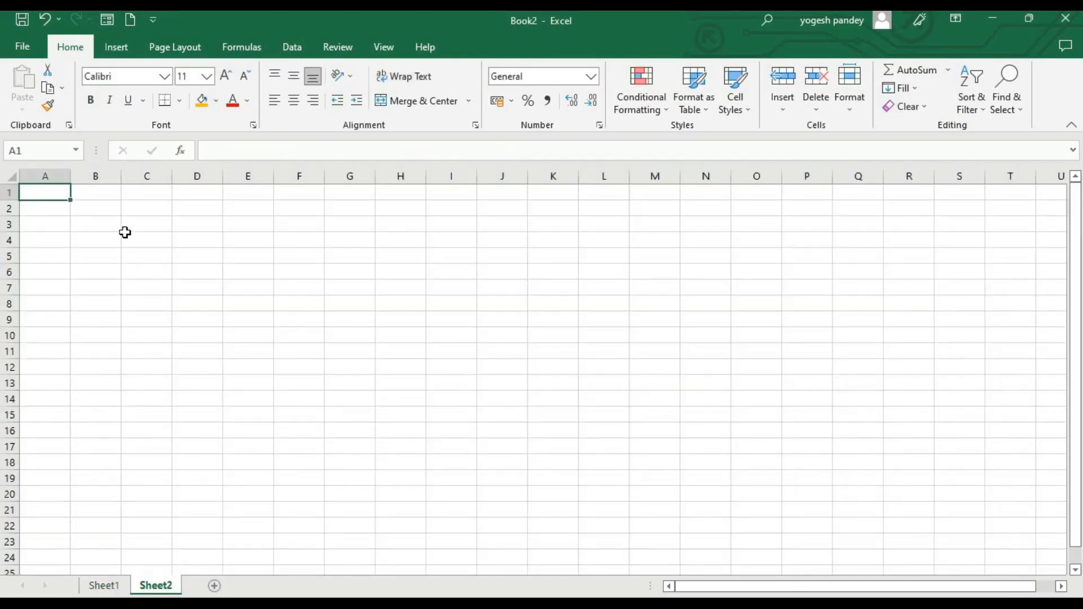
{"action": "left_click", "coordinate": [293, 46]}
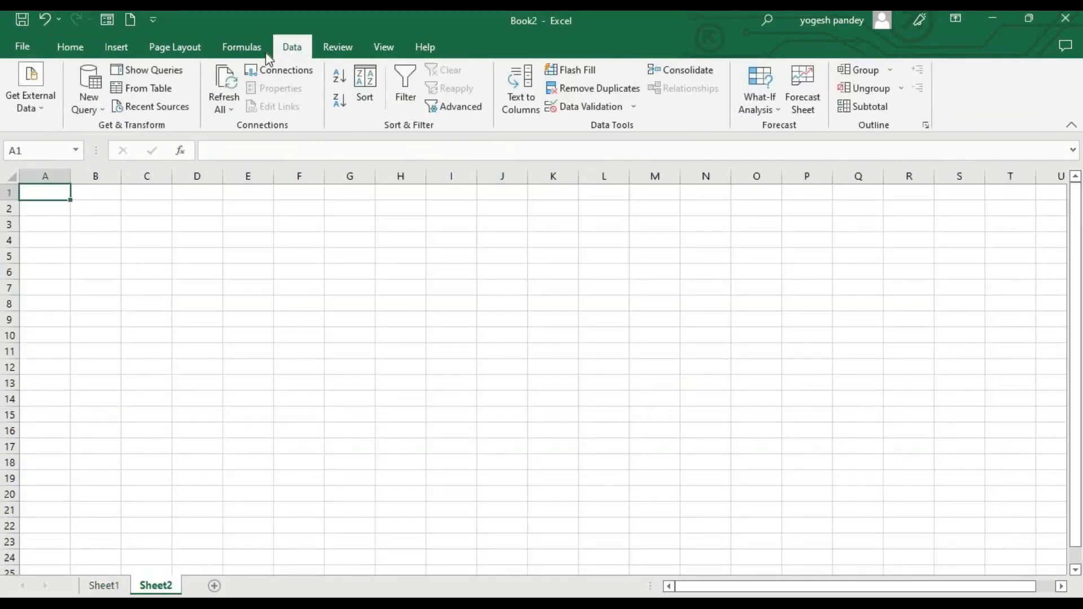
{"action": "left_click", "coordinate": [88, 107]}
{"action": "mouse_move", "coordinate": [97, 131]}
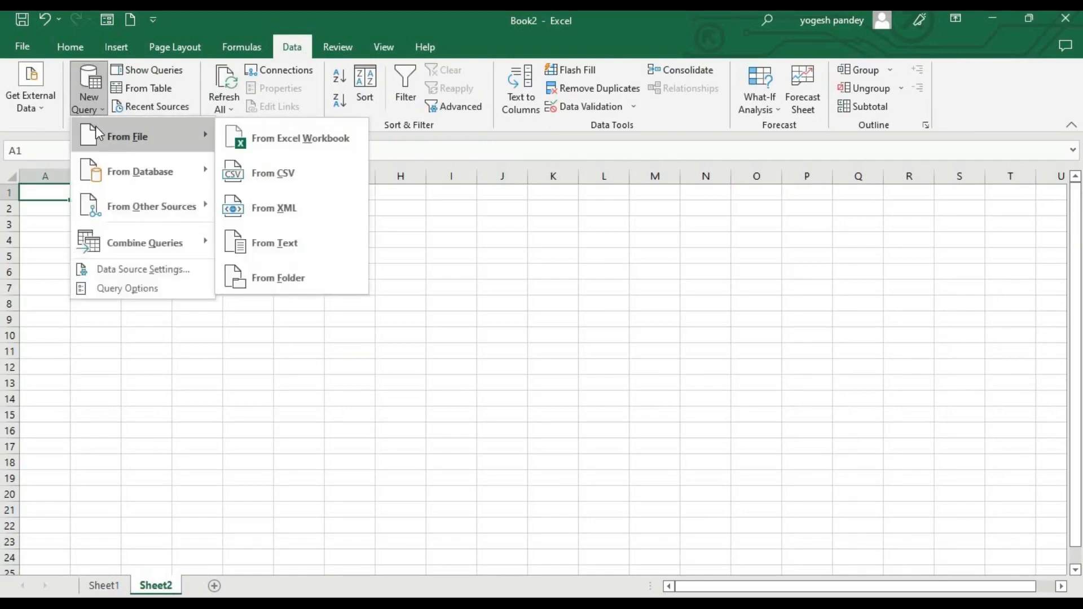
{"action": "left_click", "coordinate": [259, 136]}
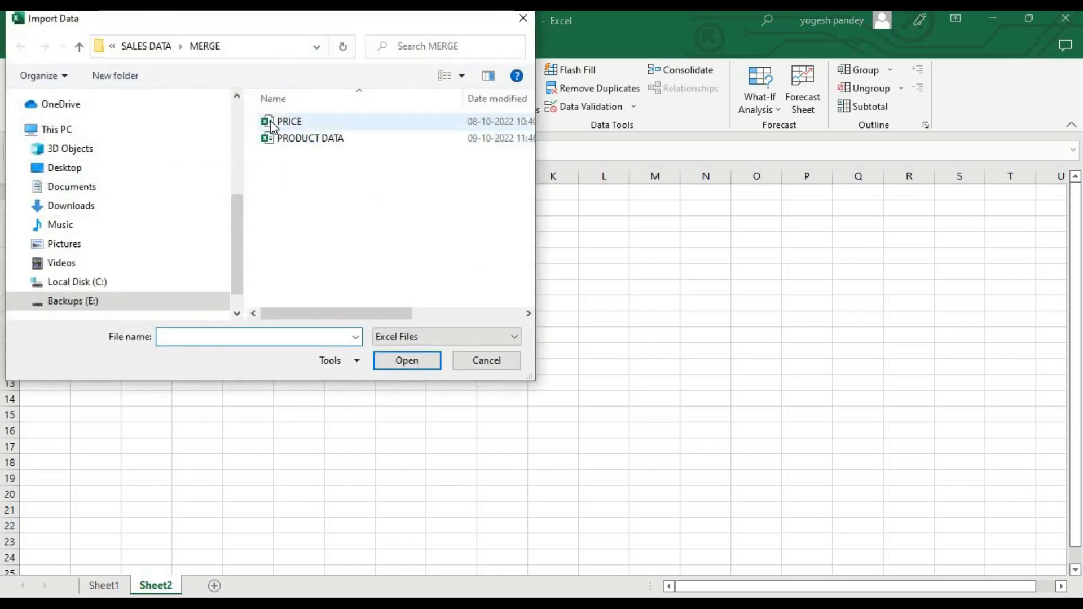
{"action": "left_click", "coordinate": [280, 139]}
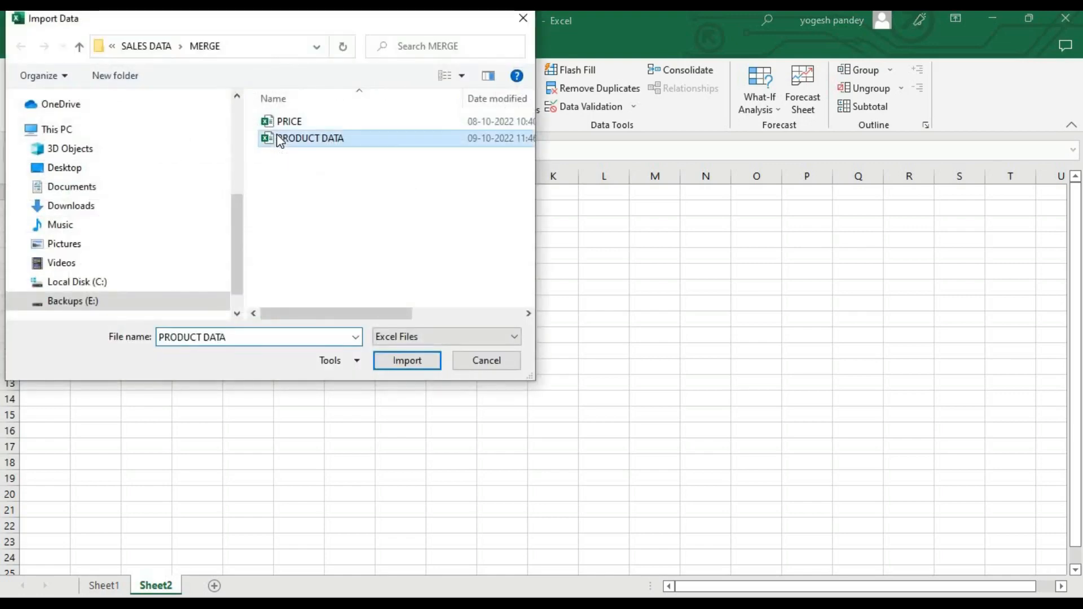
{"action": "left_click", "coordinate": [387, 360]}
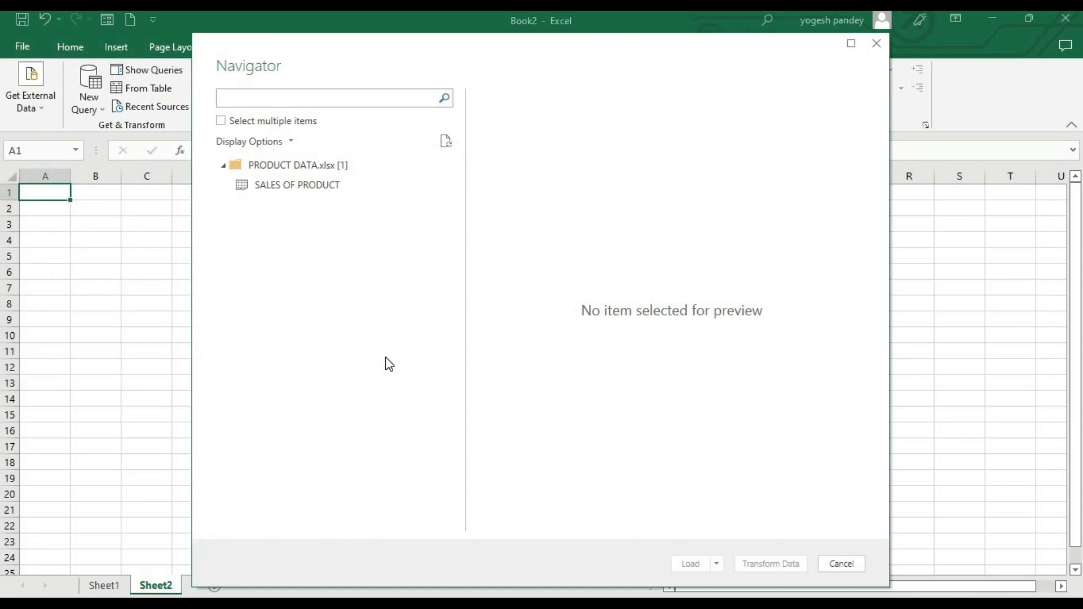
Load the SALES OF PRODUCT sheet as a connection only, added to the Data Model.
{"action": "left_click", "coordinate": [225, 124]}
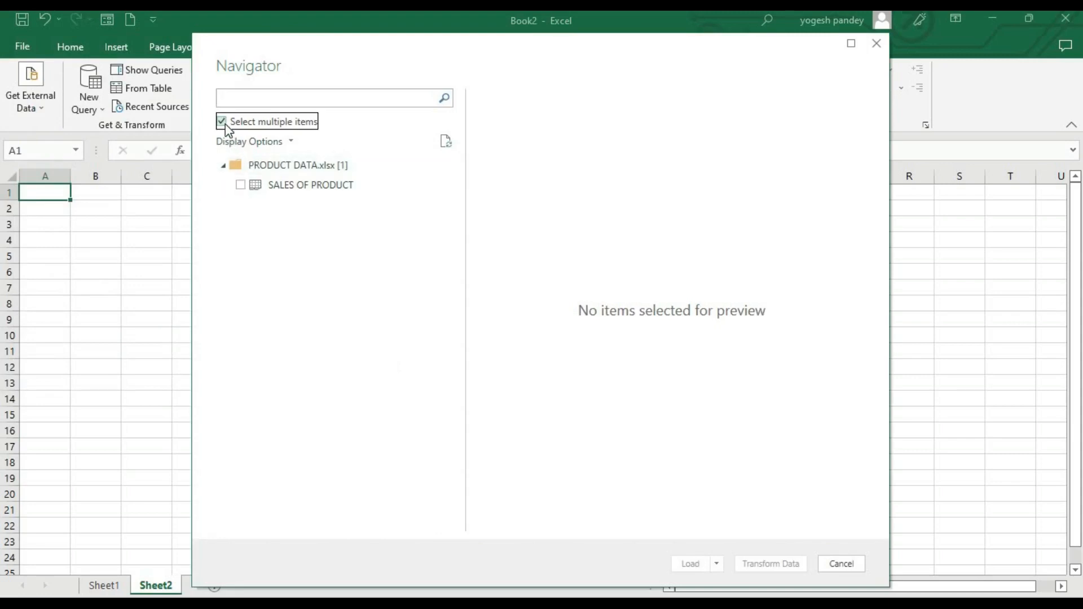
{"action": "left_click", "coordinate": [241, 186]}
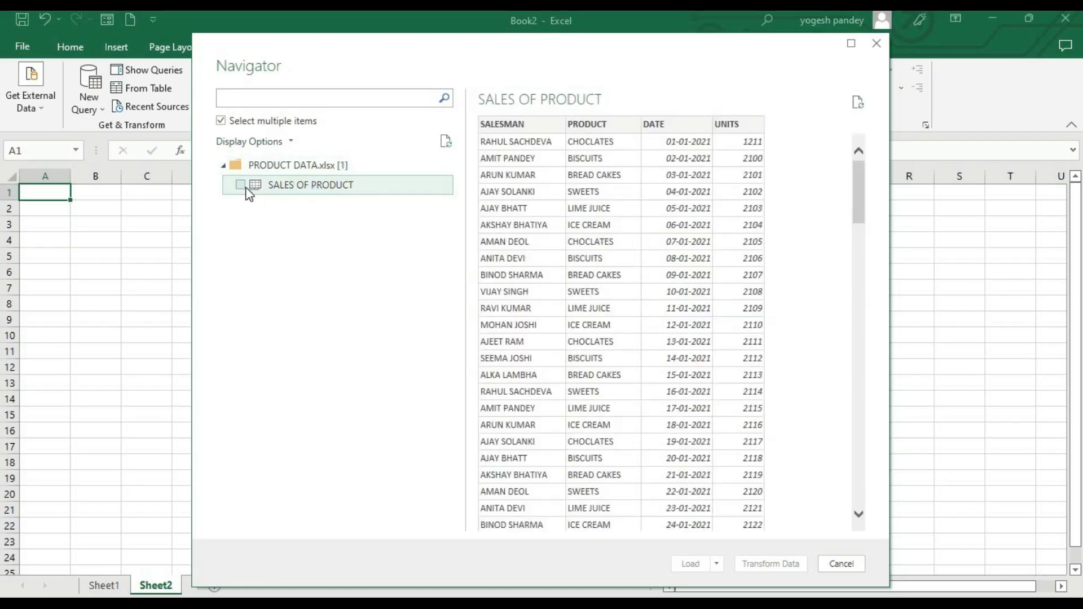
{"action": "left_click", "coordinate": [241, 185]}
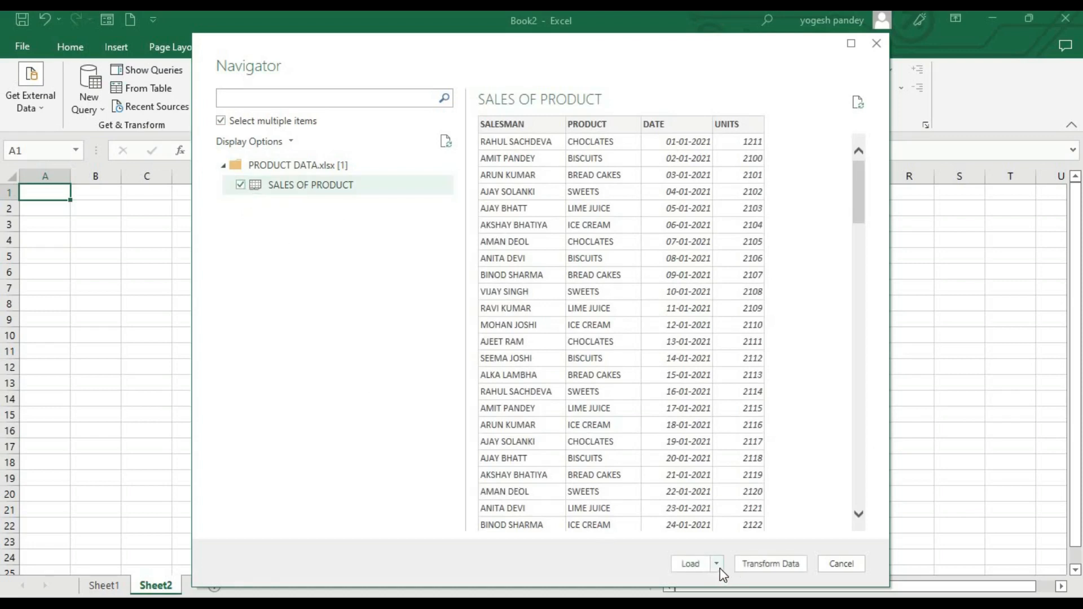
{"action": "left_click", "coordinate": [717, 564]}
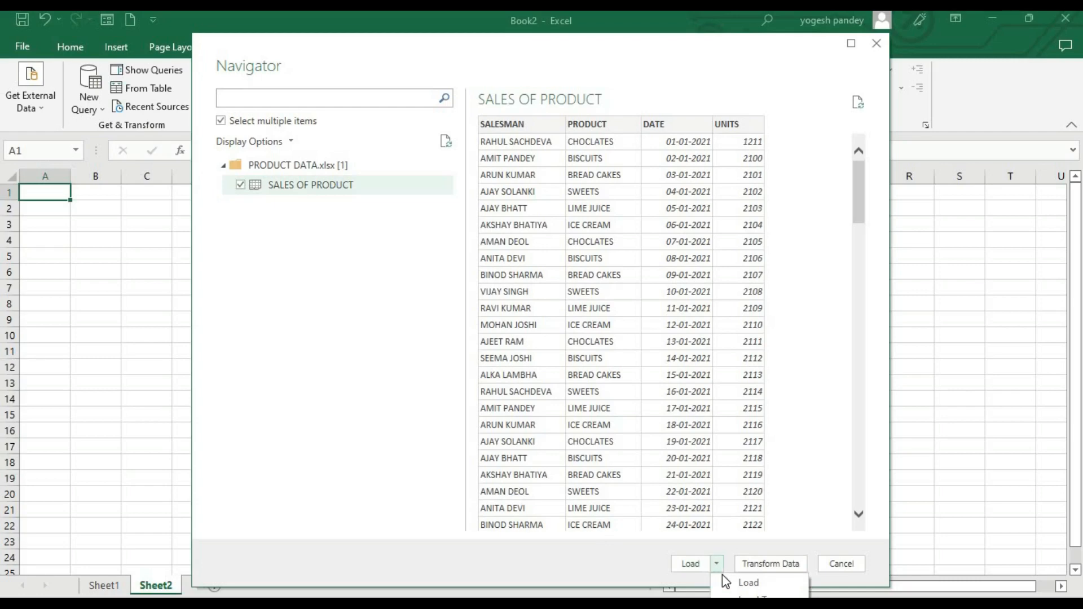
{"action": "left_click", "coordinate": [734, 597]}
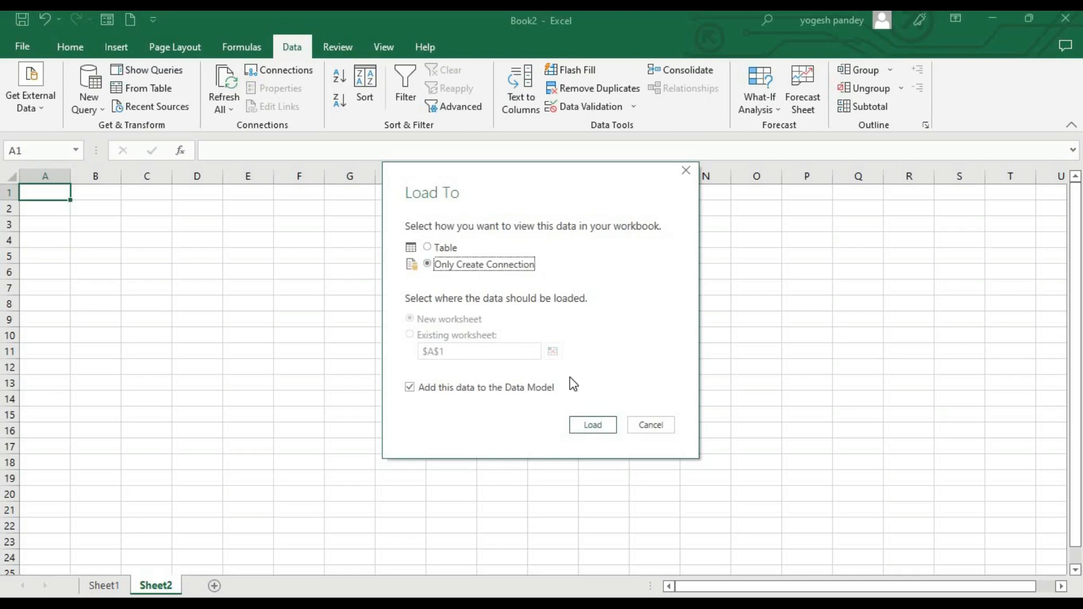
{"action": "left_click", "coordinate": [589, 426]}
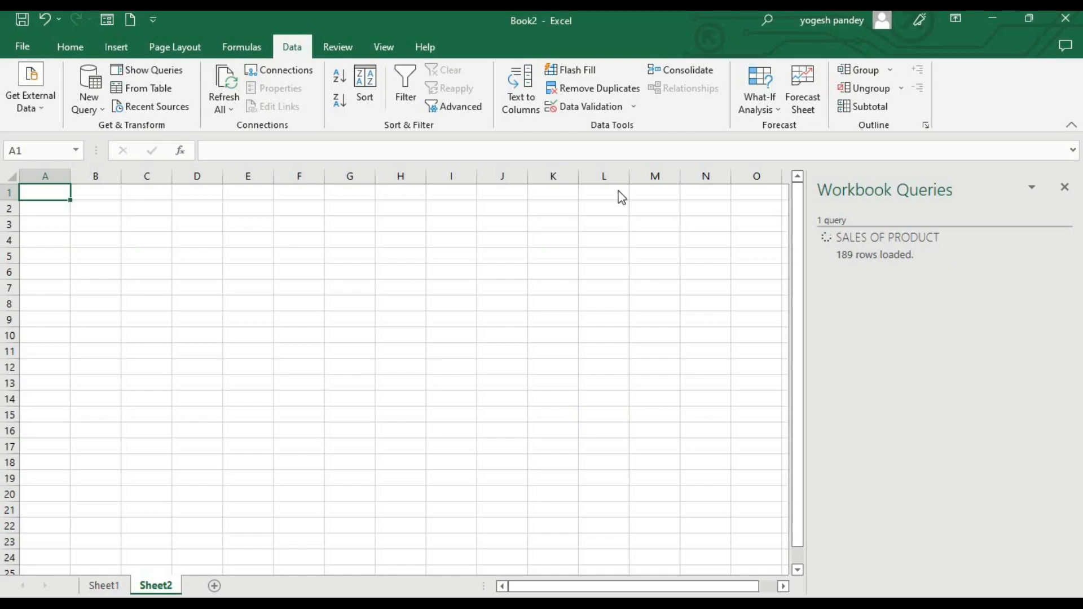
Create another query from an Excel workbook, importing the PRICE file from the MERGE folder.
{"action": "left_click", "coordinate": [102, 103]}
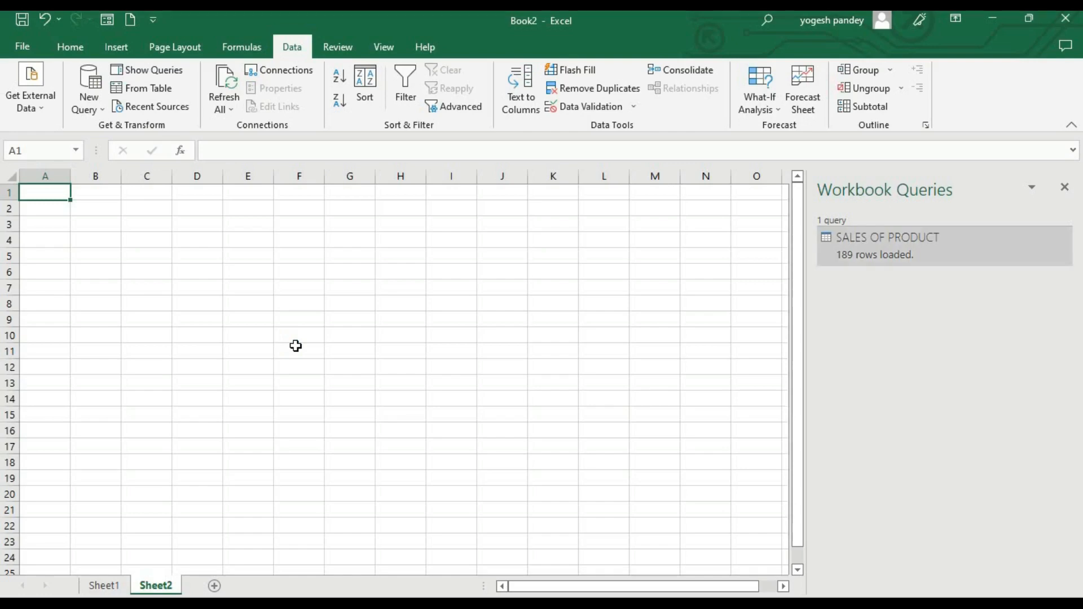
{"action": "left_click", "coordinate": [101, 112]}
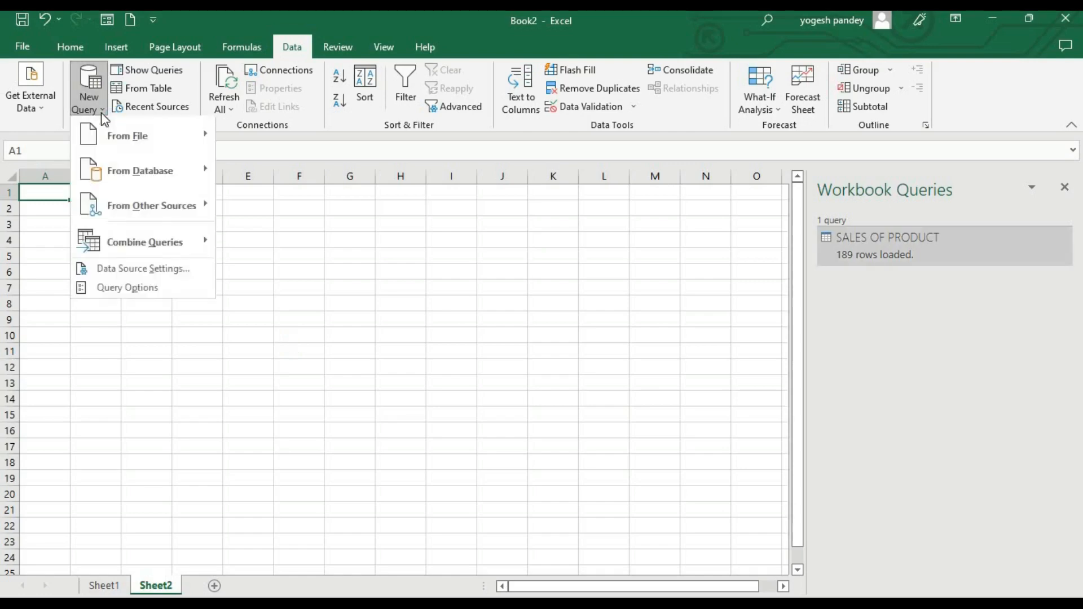
{"action": "mouse_move", "coordinate": [120, 134]}
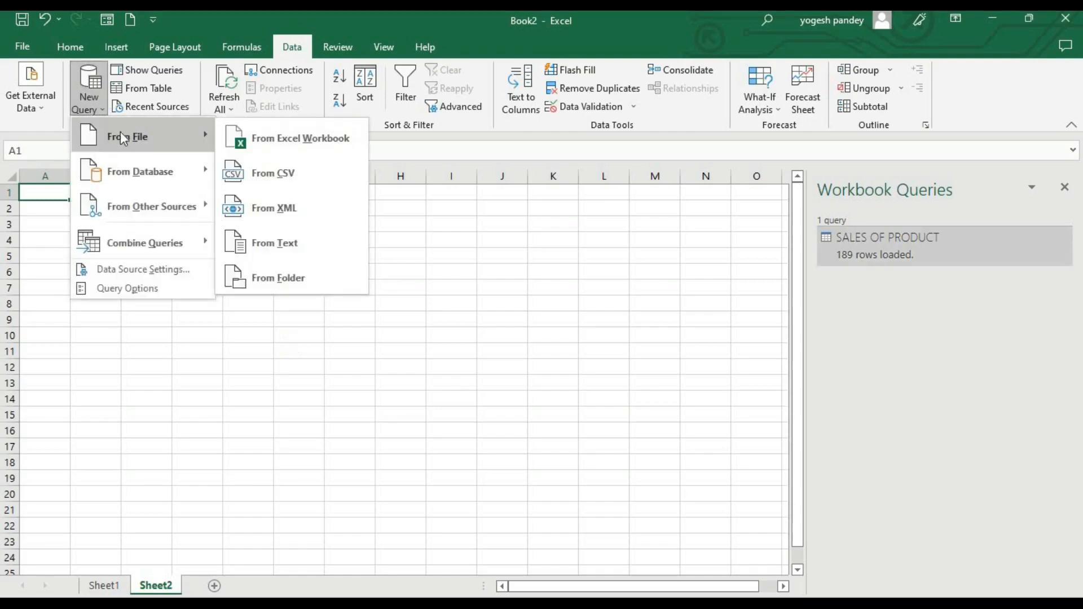
{"action": "left_click", "coordinate": [265, 131]}
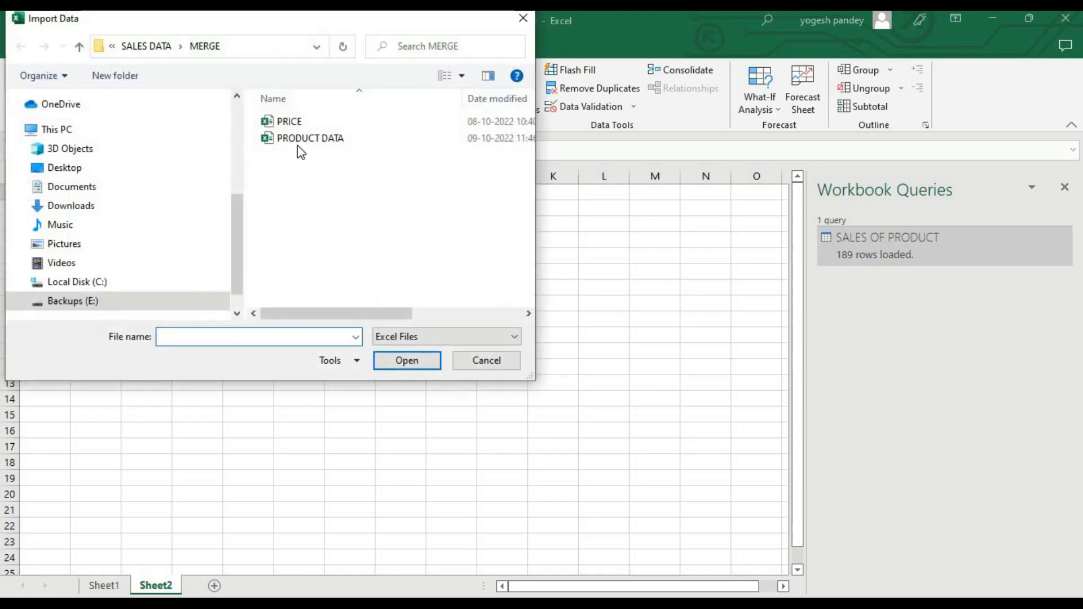
{"action": "left_click", "coordinate": [297, 142]}
{"action": "left_click", "coordinate": [291, 124]}
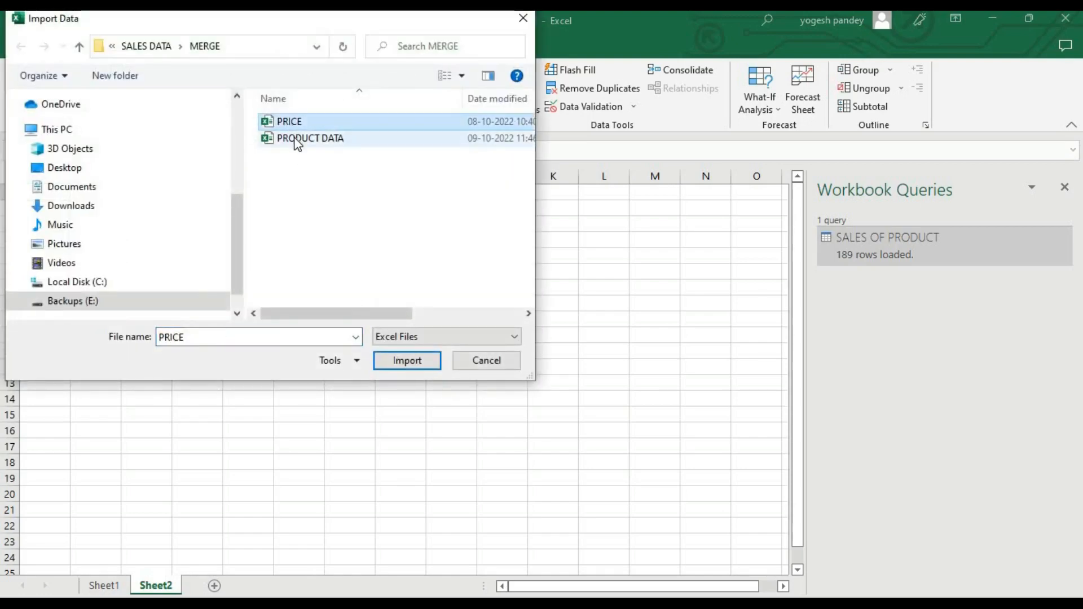
{"action": "left_click", "coordinate": [292, 140]}
{"action": "double_click", "coordinate": [289, 121]}
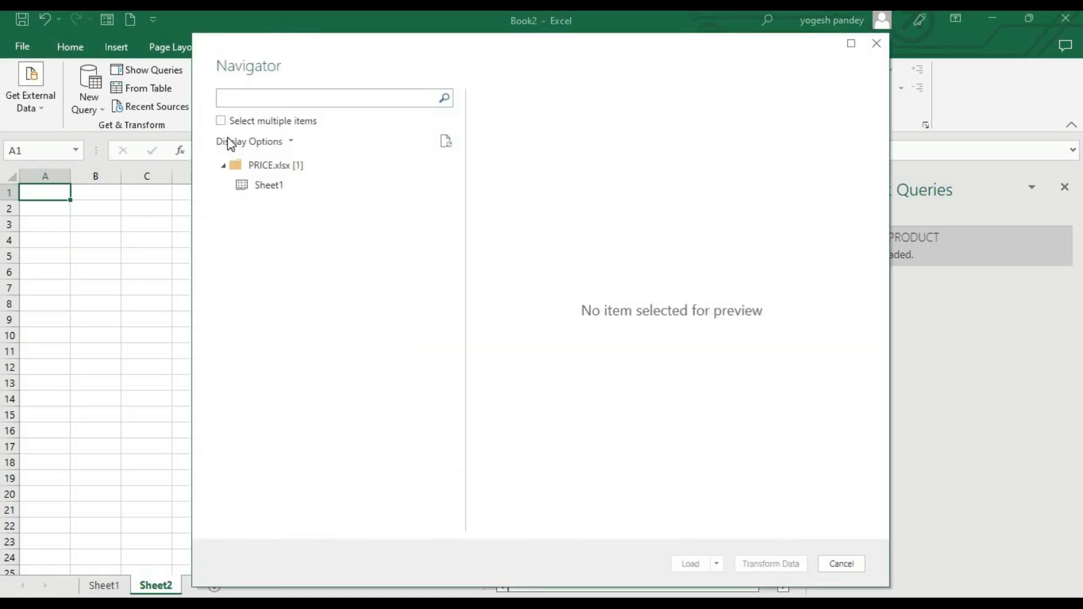
Load Sheet1 of the PRICE workbook as a connection only, added to the Data Model.
{"action": "left_click", "coordinate": [221, 121]}
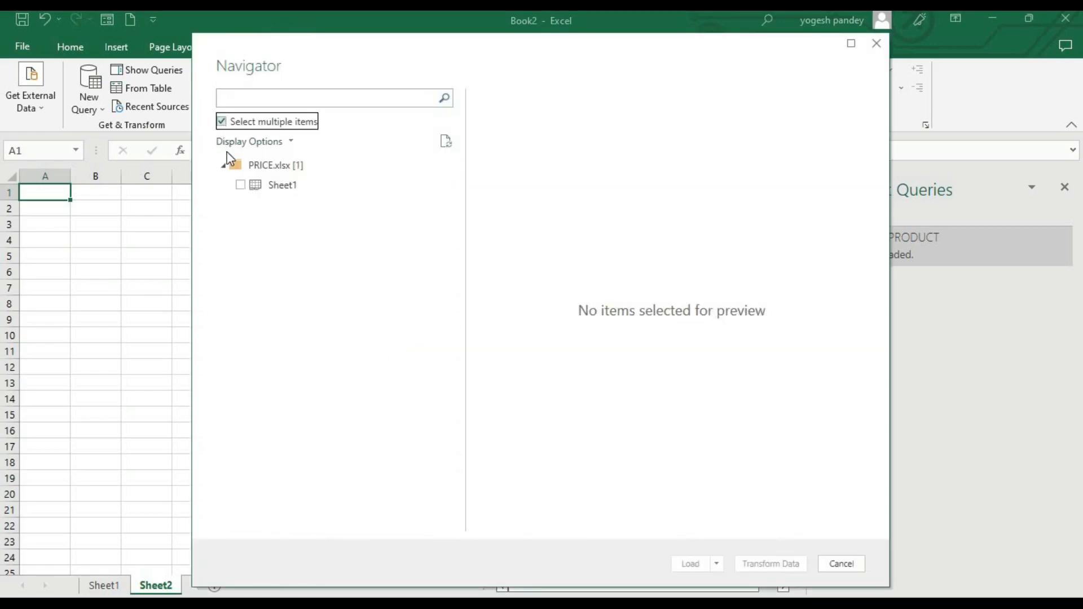
{"action": "left_click", "coordinate": [235, 184]}
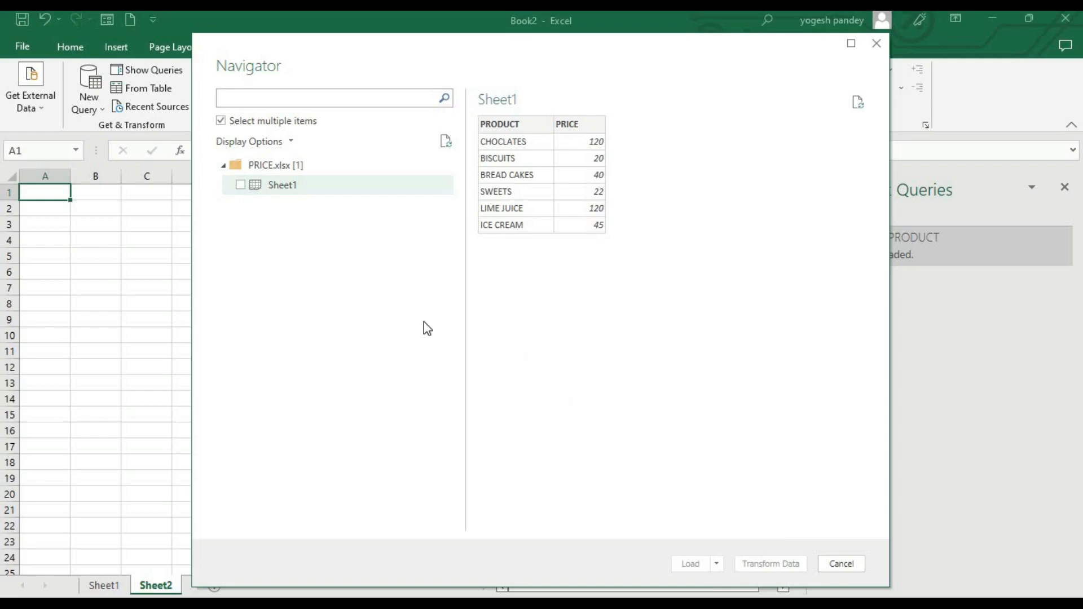
{"action": "left_click", "coordinate": [243, 187]}
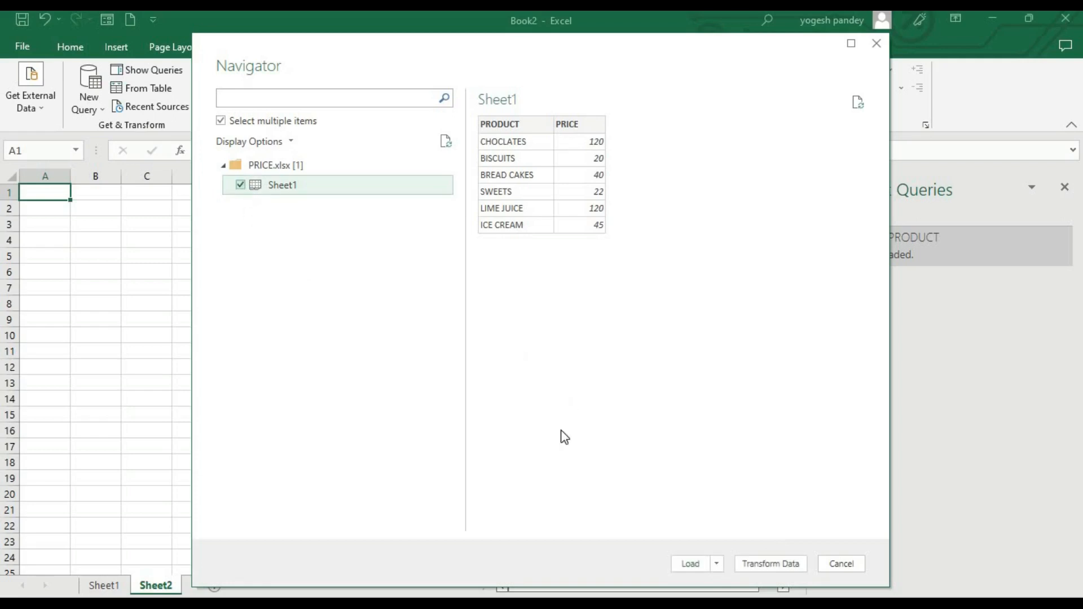
{"action": "left_click", "coordinate": [716, 561]}
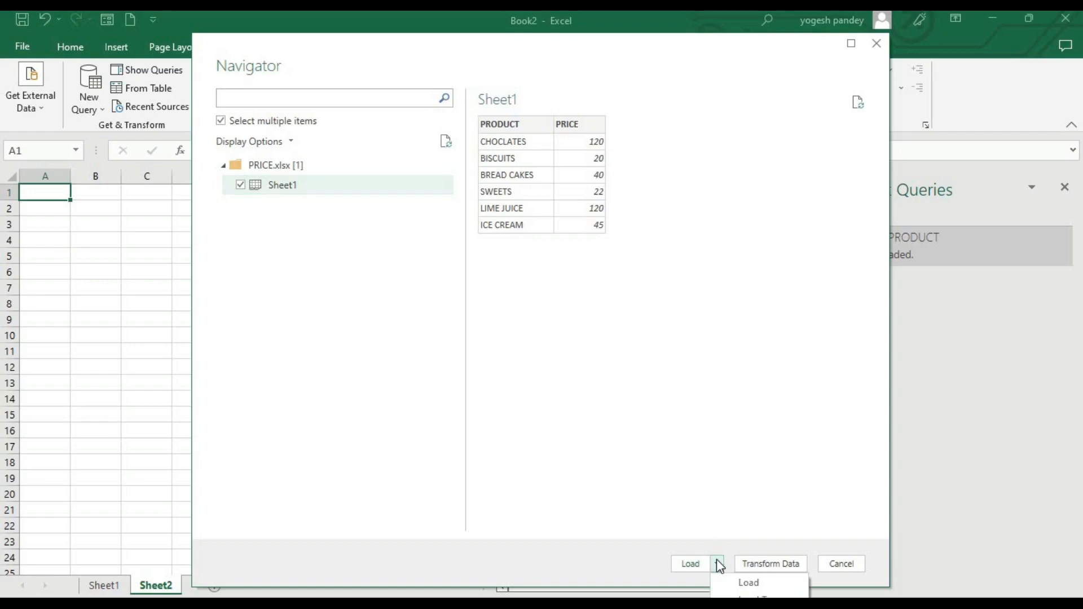
{"action": "left_click", "coordinate": [732, 597]}
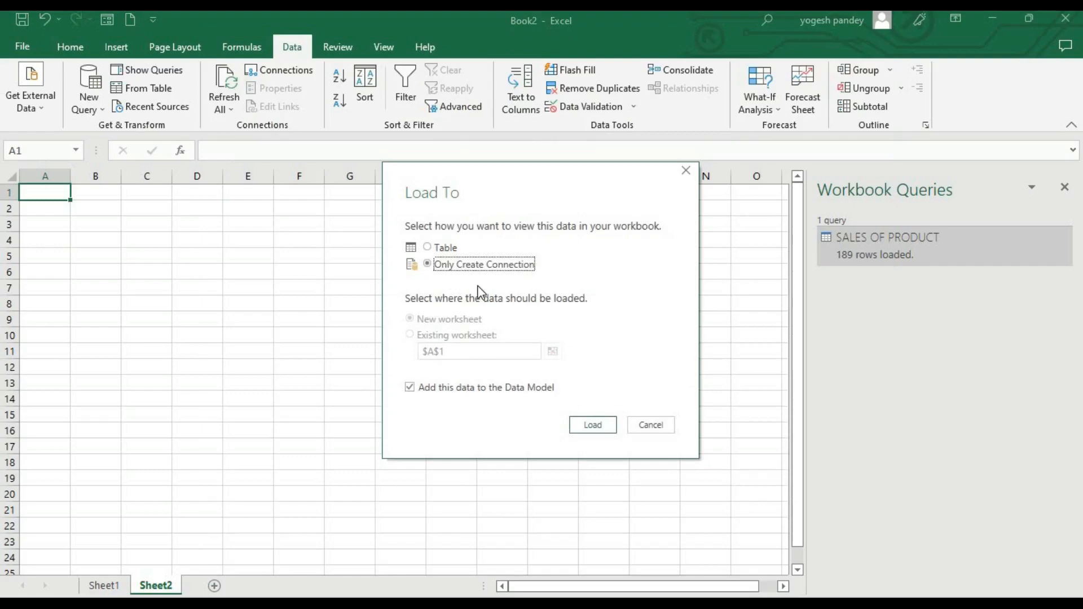
{"action": "left_click", "coordinate": [592, 425]}
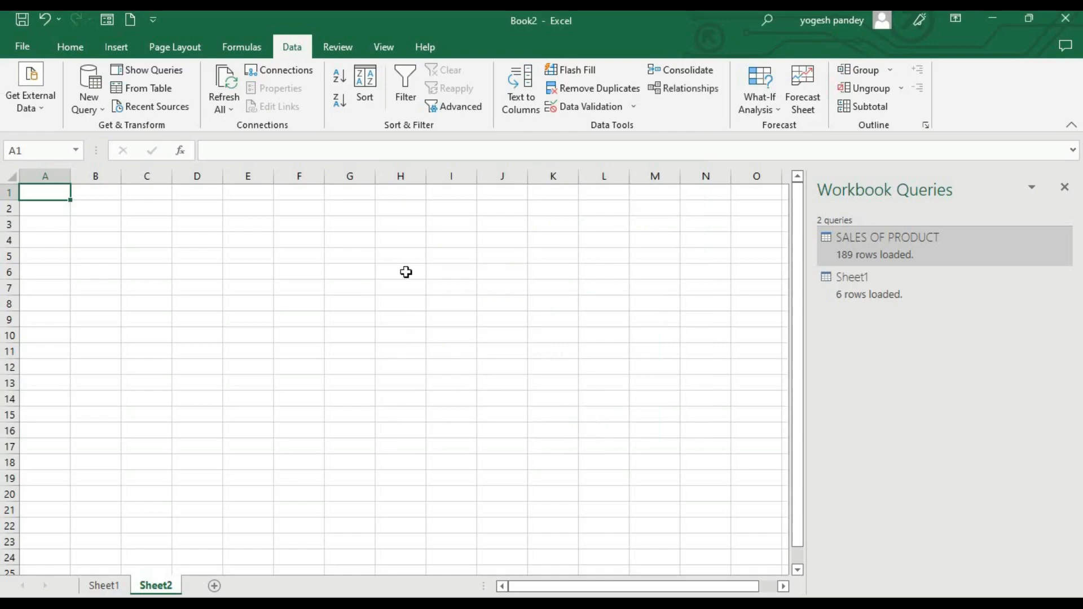
Start a merge of the workbook queries with SALES OF PRODUCT as the first table and Sheet1 as the second.
{"action": "left_click", "coordinate": [106, 115]}
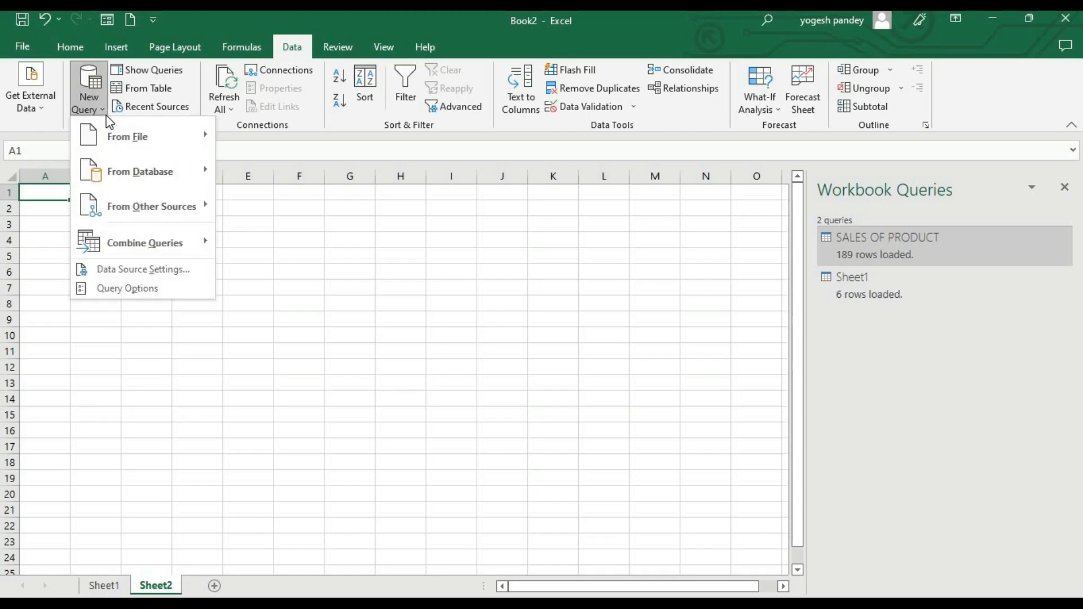
{"action": "mouse_move", "coordinate": [133, 226]}
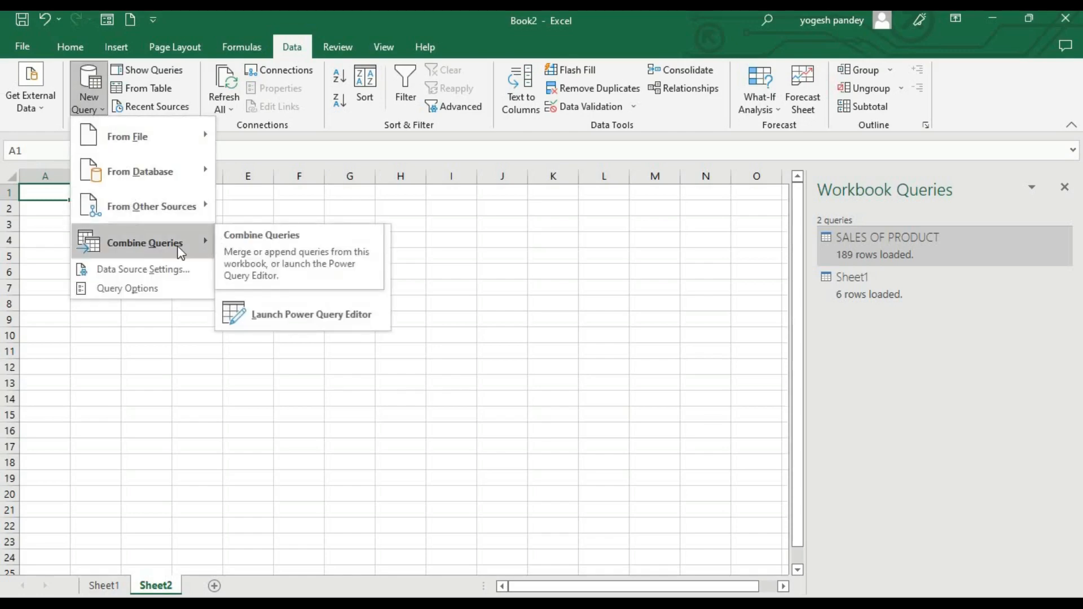
{"action": "left_click", "coordinate": [253, 244]}
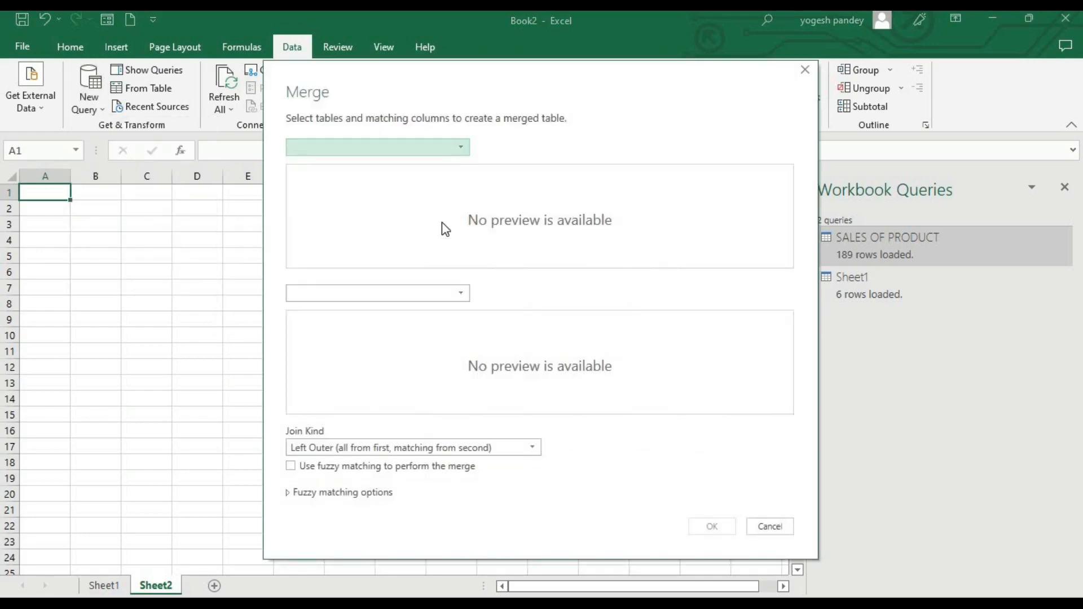
{"action": "left_click", "coordinate": [439, 154]}
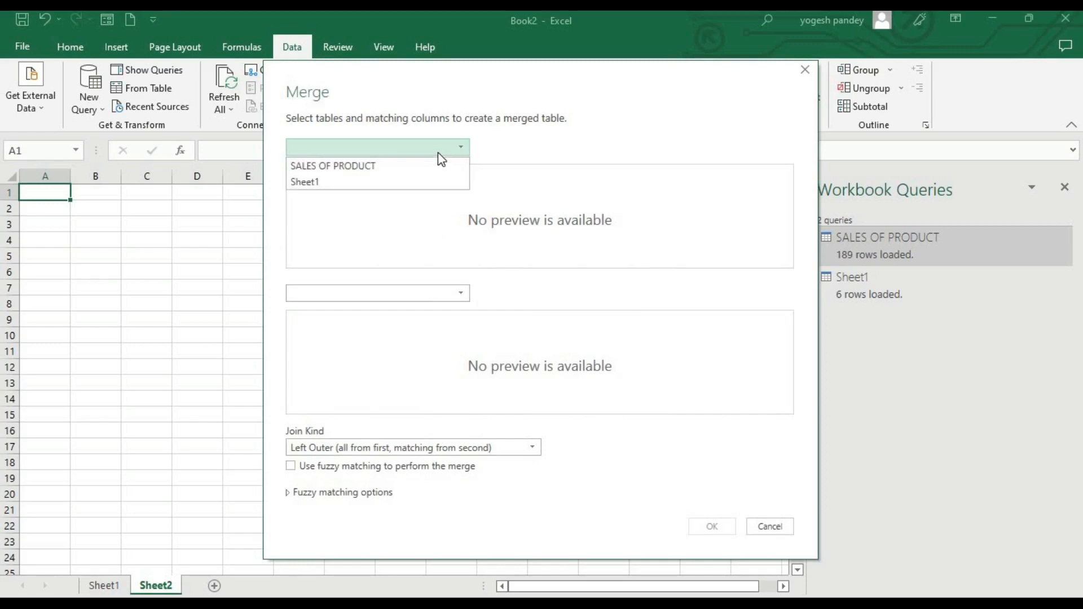
{"action": "left_click", "coordinate": [432, 163]}
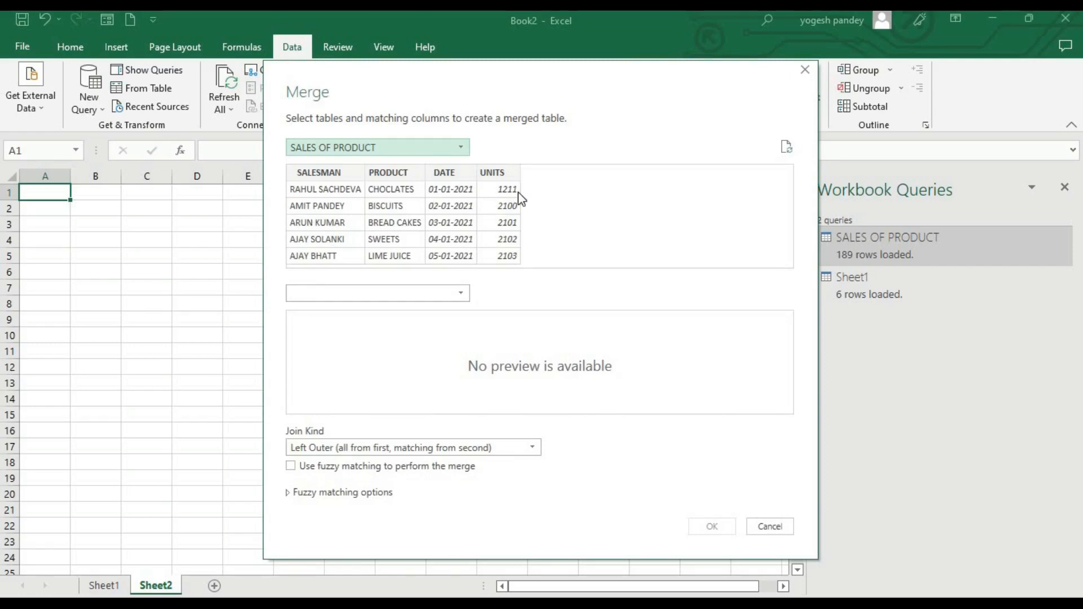
{"action": "left_click", "coordinate": [461, 295]}
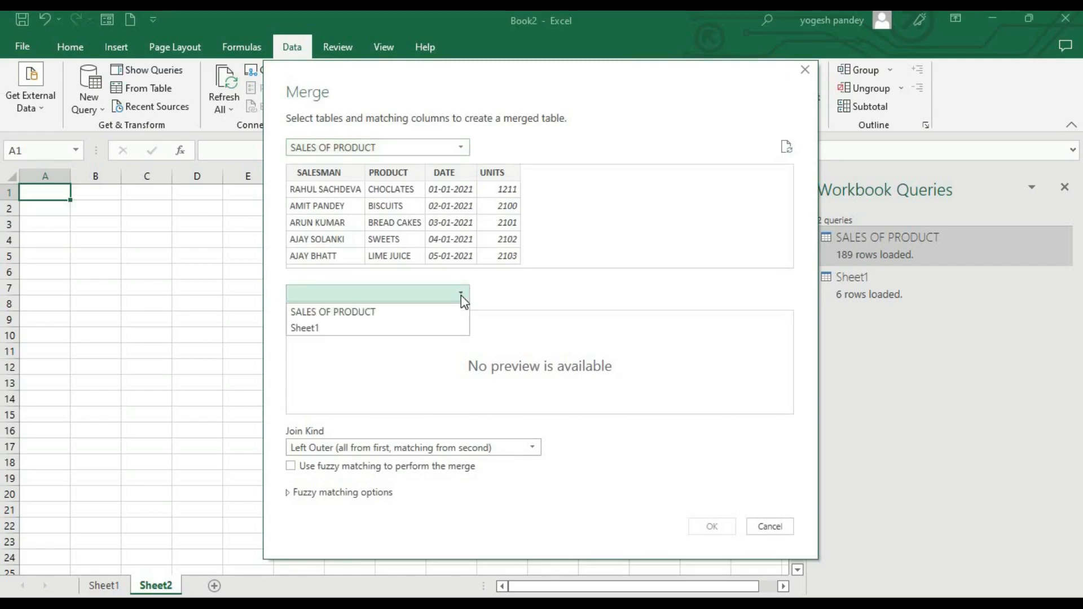
{"action": "left_click", "coordinate": [416, 330]}
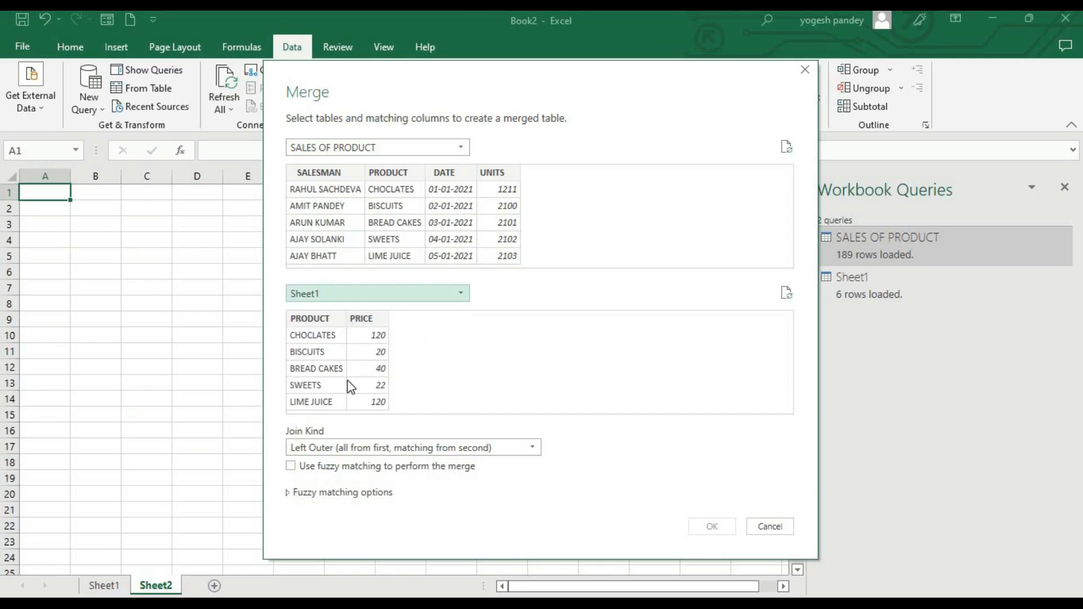
Match both tables on their PRODUCT columns and create the merged query with a Left Outer join.
{"action": "left_click", "coordinate": [320, 320]}
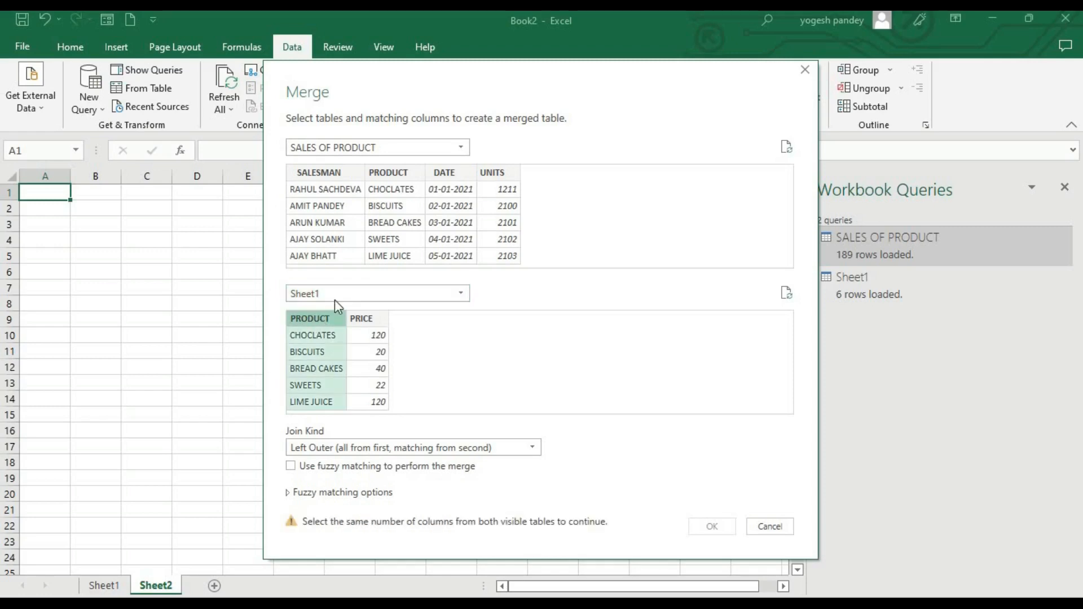
{"action": "left_click", "coordinate": [396, 176]}
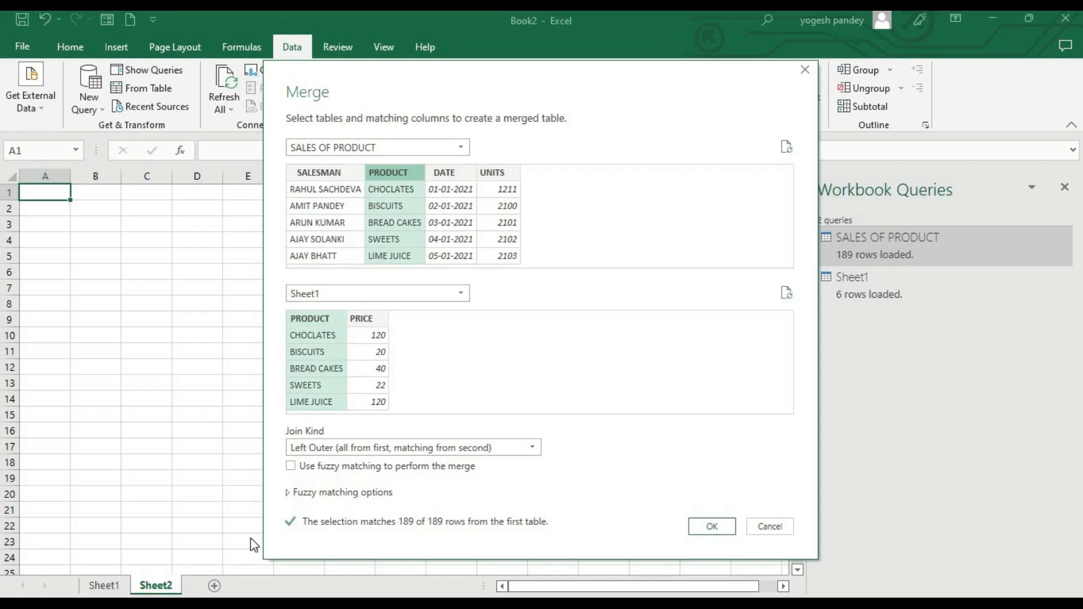
{"action": "left_click", "coordinate": [710, 529]}
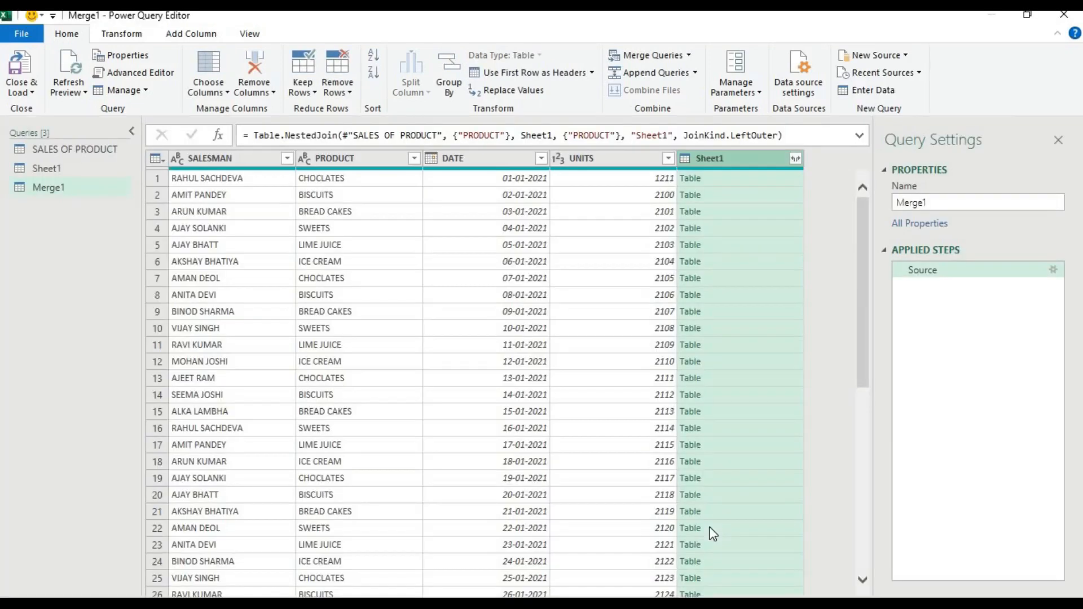
Expand the Sheet1 column to only its PRICE field, keeping the original name as prefix, and close and load the merged query.
{"action": "left_click", "coordinate": [794, 159]}
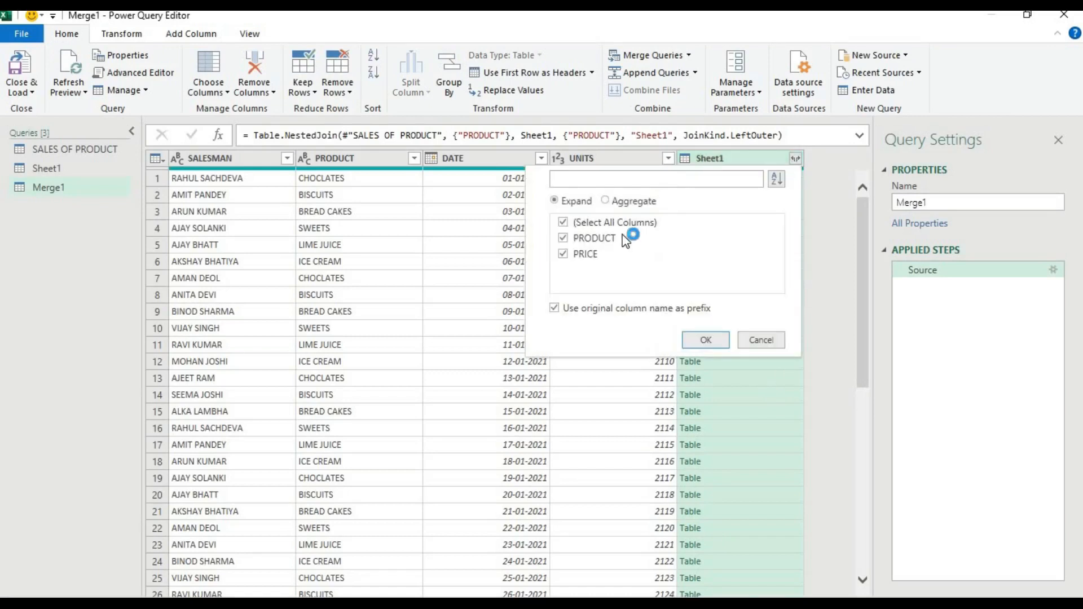
{"action": "left_click", "coordinate": [562, 239]}
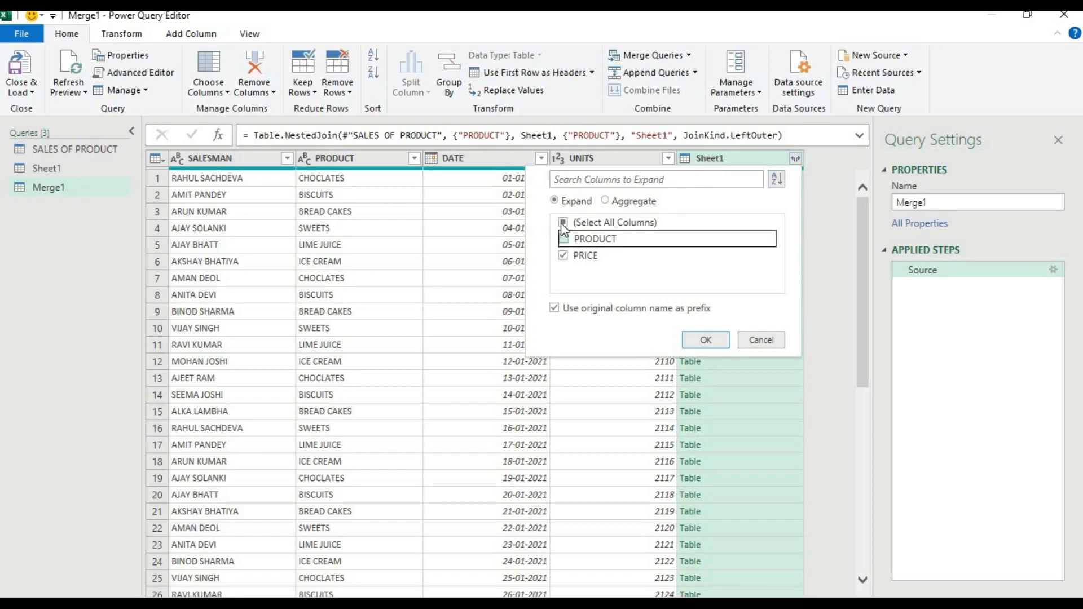
{"action": "left_click", "coordinate": [705, 339]}
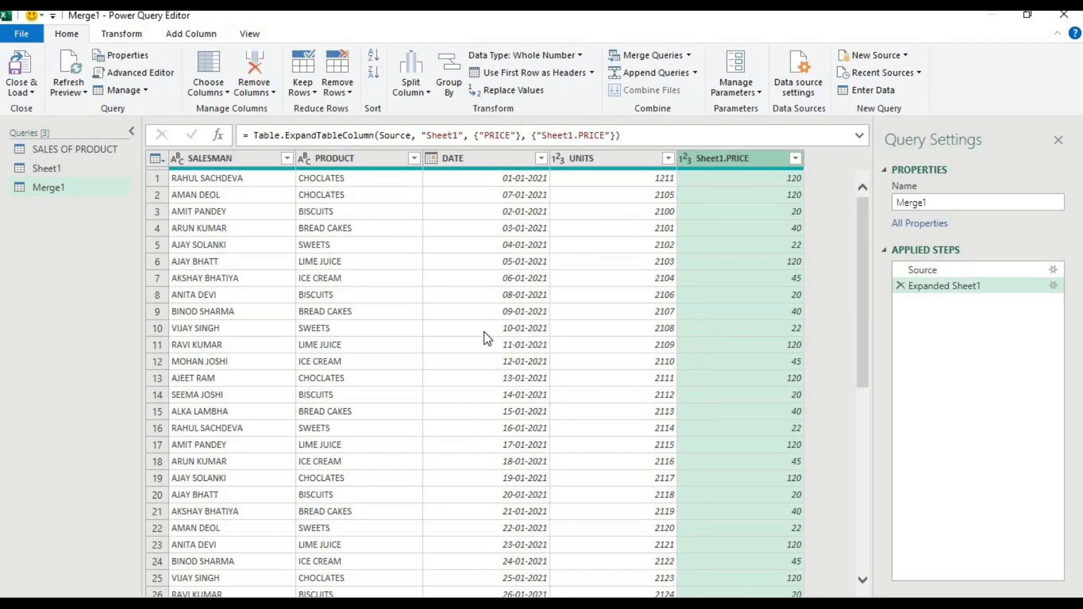
{"action": "left_click", "coordinate": [31, 93]}
{"action": "left_click", "coordinate": [43, 110]}
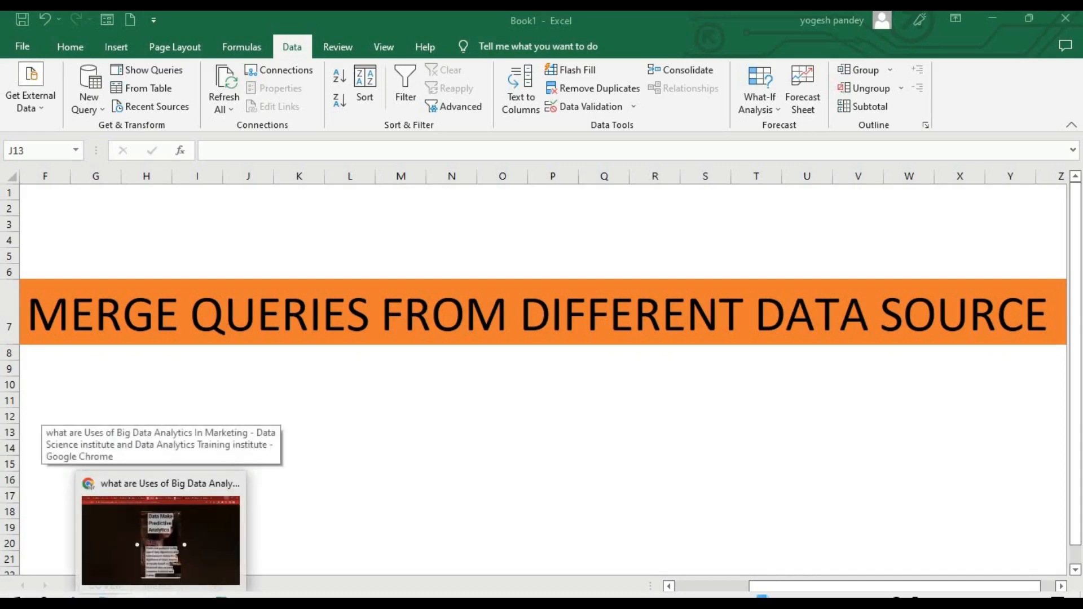
Switch to File Explorer and compare the file types in the MERGE folder, widening the Type column to read them in full.
{"action": "left_click", "coordinate": [135, 599]}
{"action": "left_click", "coordinate": [375, 339]}
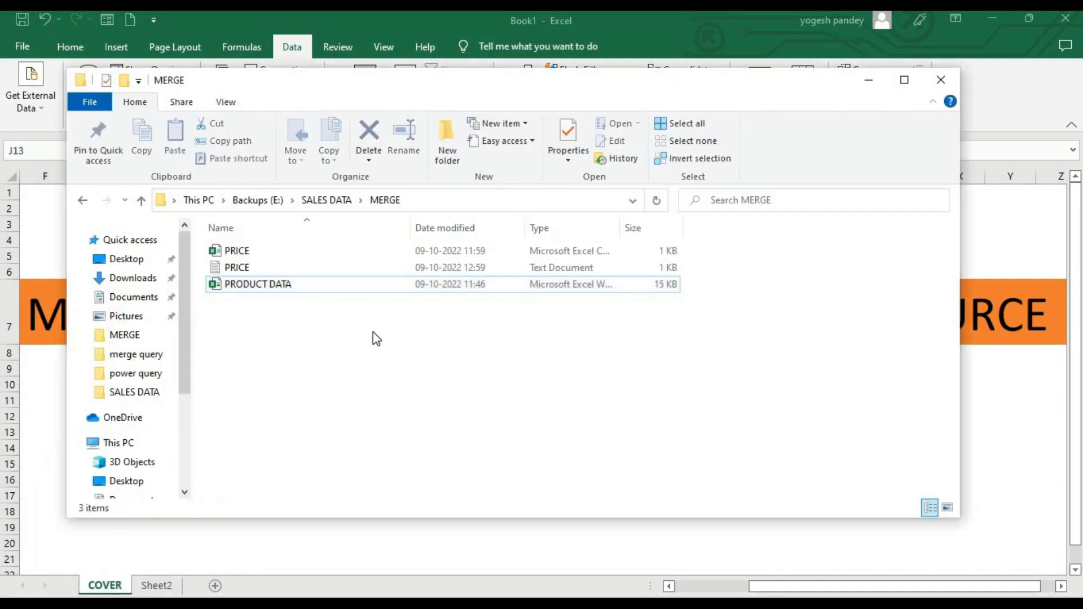
{"action": "left_click", "coordinate": [307, 284]}
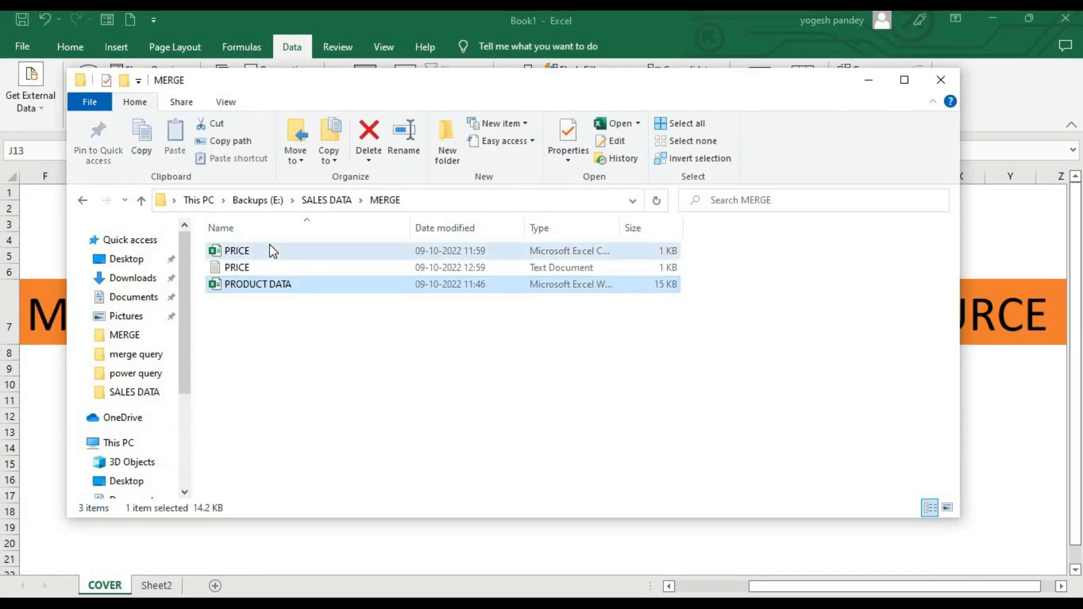
{"action": "left_click", "coordinate": [268, 250]}
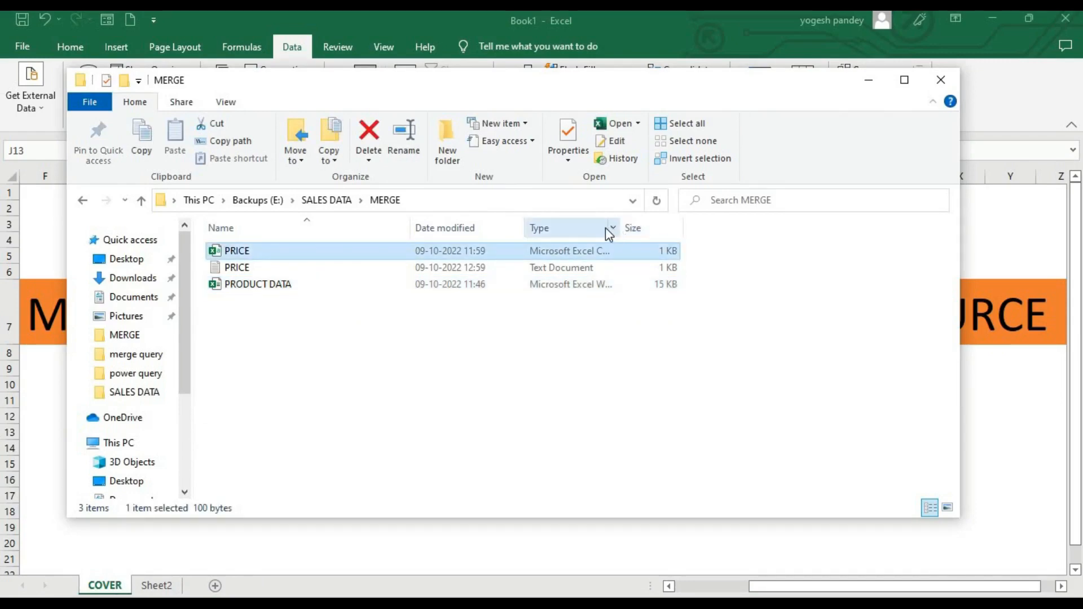
{"action": "left_click_drag", "start_coordinate": [621, 225], "coordinate": [778, 220]}
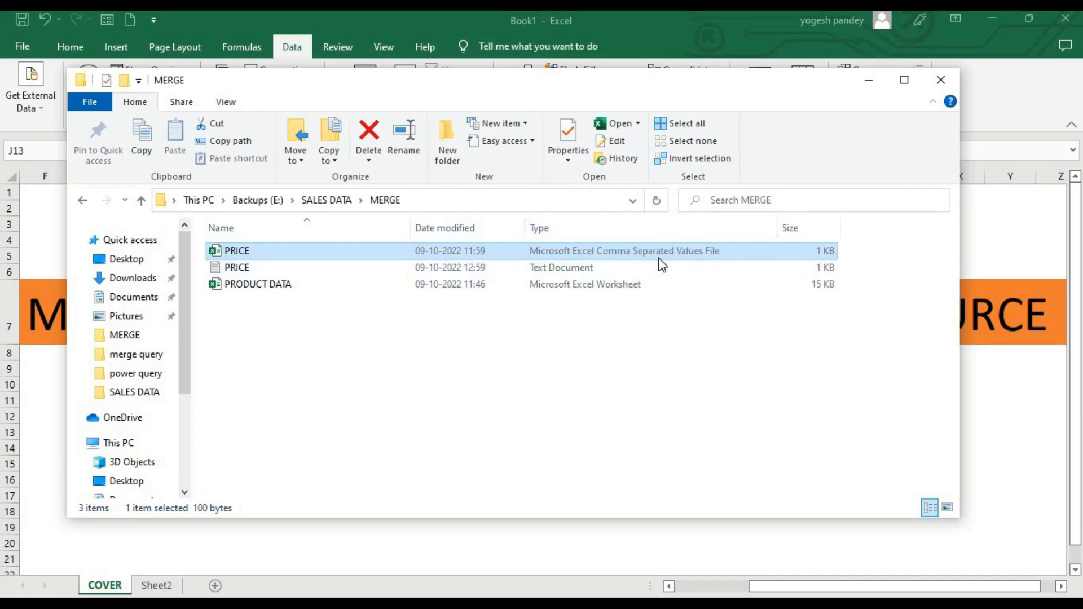
{"action": "left_click", "coordinate": [633, 287]}
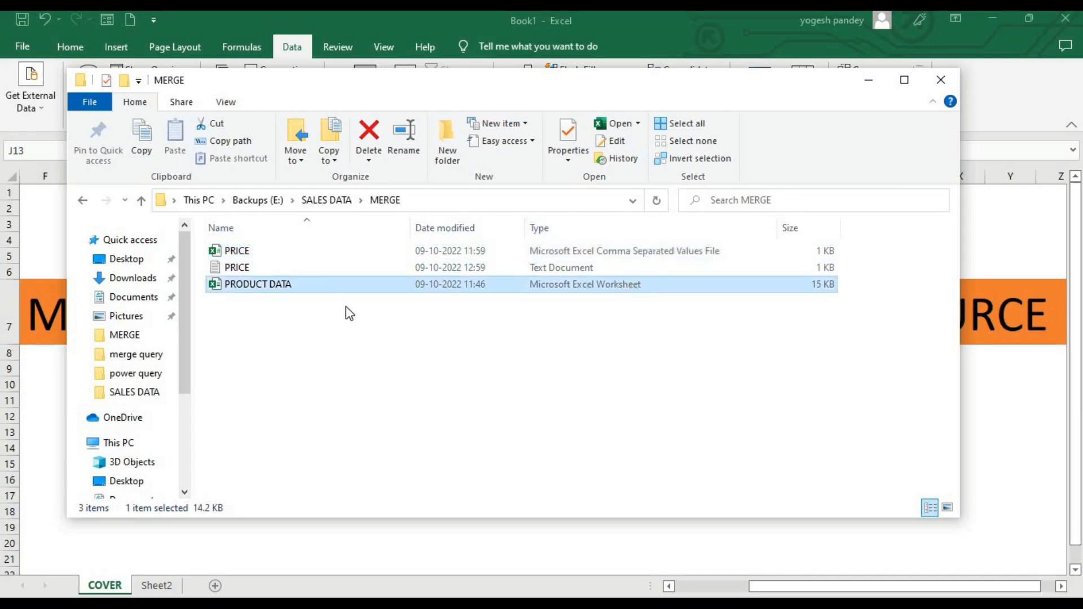
{"action": "left_click", "coordinate": [297, 267]}
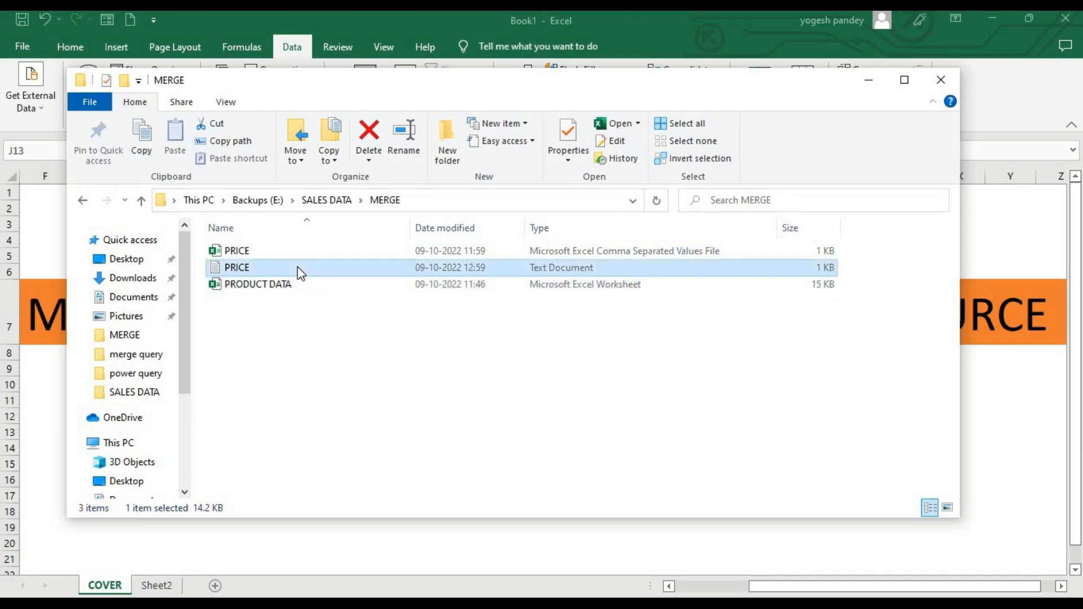
{"action": "left_click", "coordinate": [303, 289]}
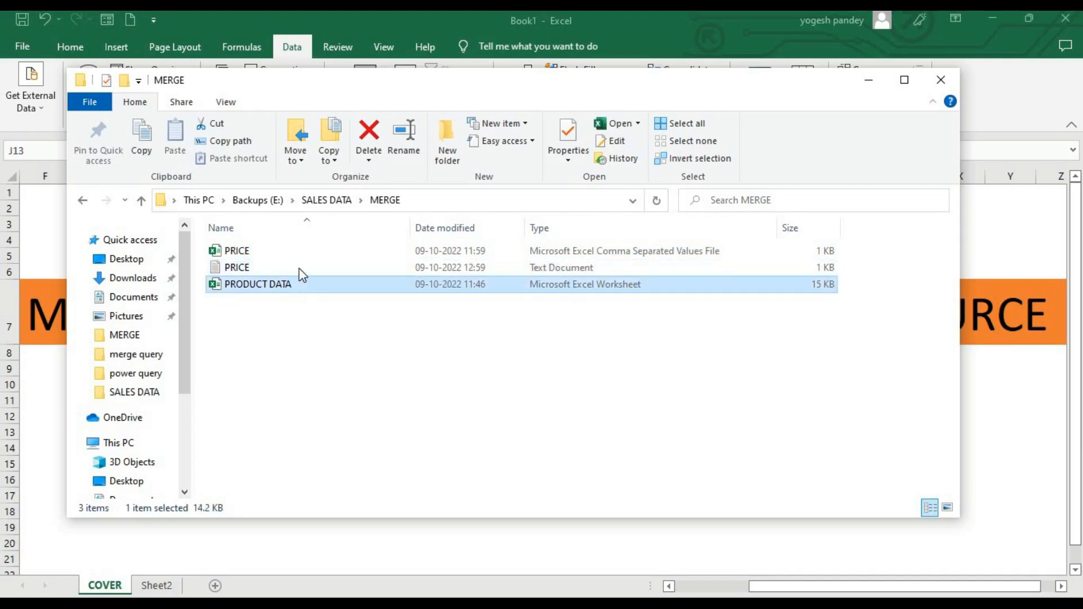
{"action": "left_click", "coordinate": [299, 274]}
{"action": "left_click", "coordinate": [303, 286]}
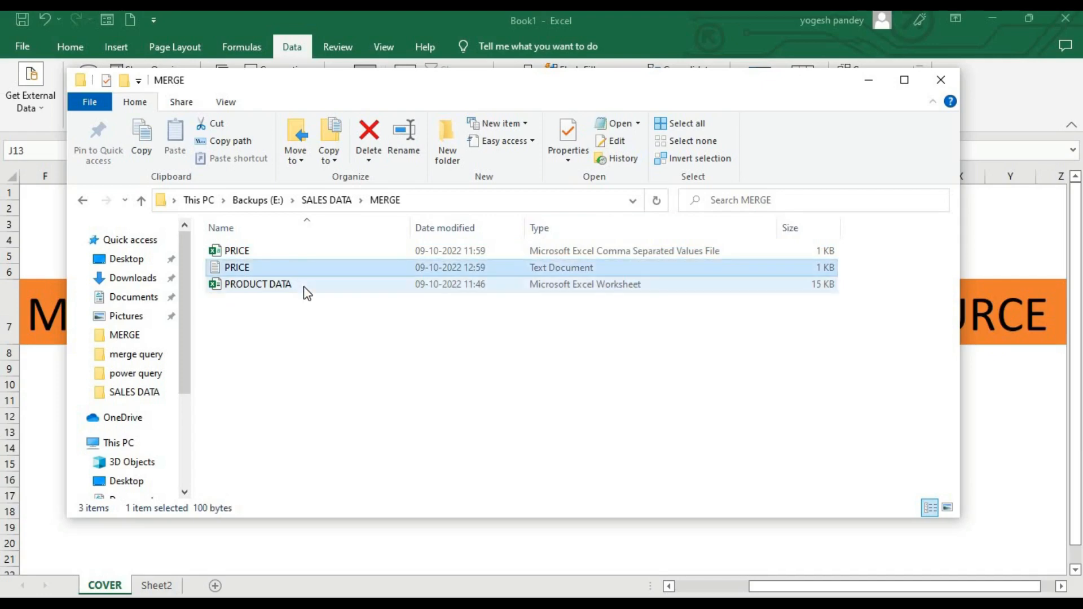
View the contents of the PRICE CSV file and the PRICE text document, closing each one and the MERGE folder window.
{"action": "double_click", "coordinate": [297, 254]}
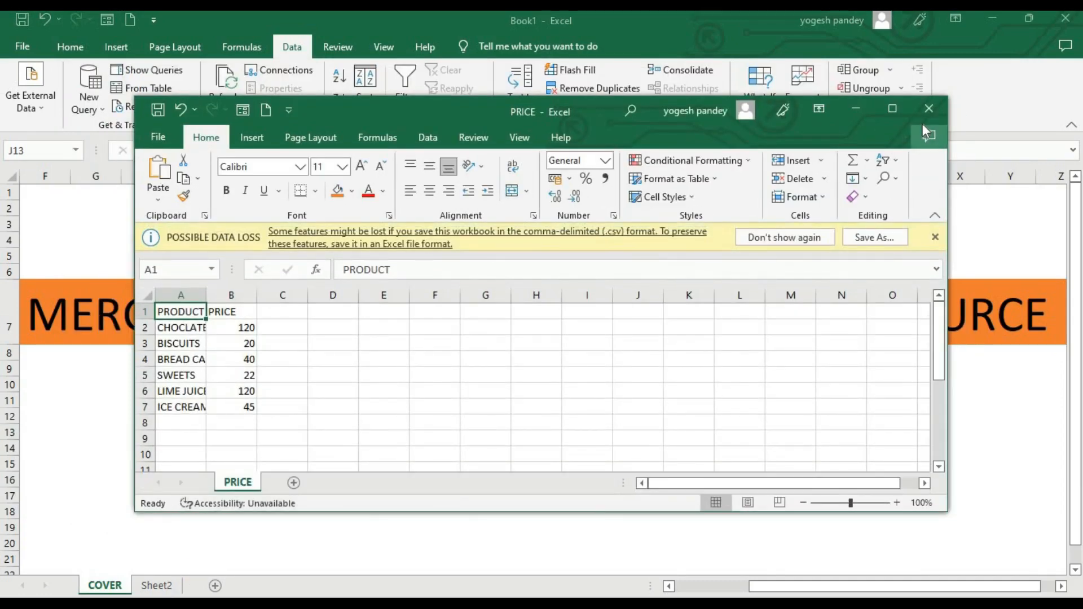
{"action": "left_click", "coordinate": [928, 108]}
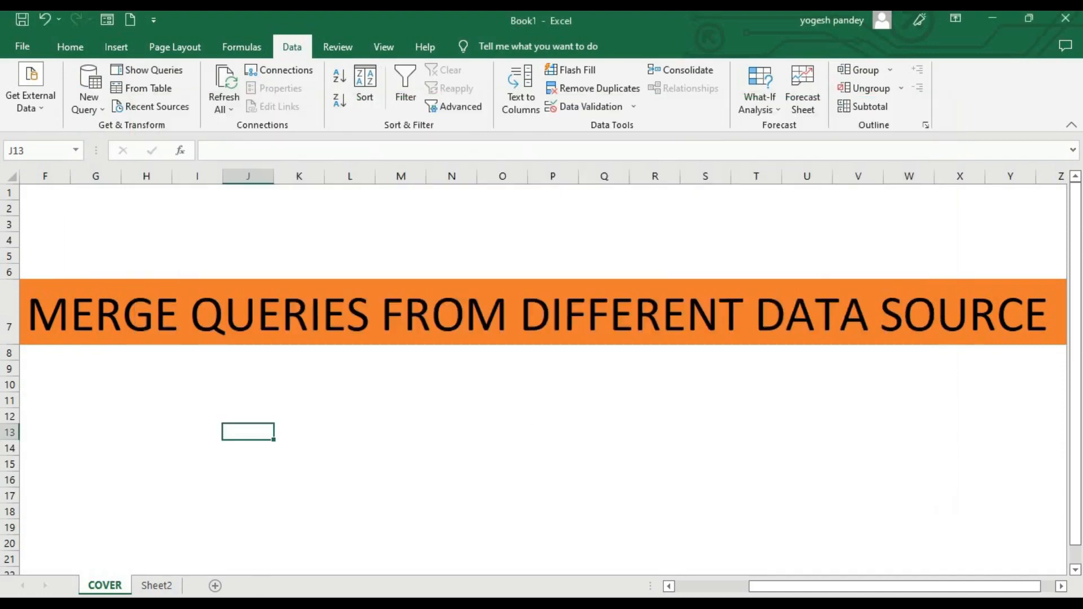
{"action": "mouse_move", "coordinate": [133, 600]}
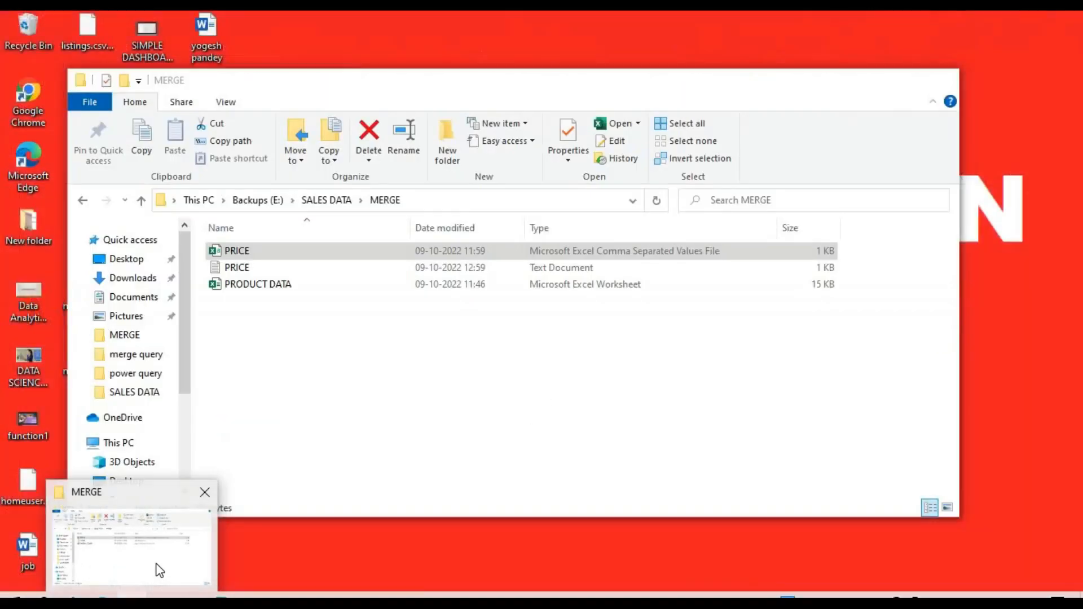
{"action": "left_click", "coordinate": [158, 570]}
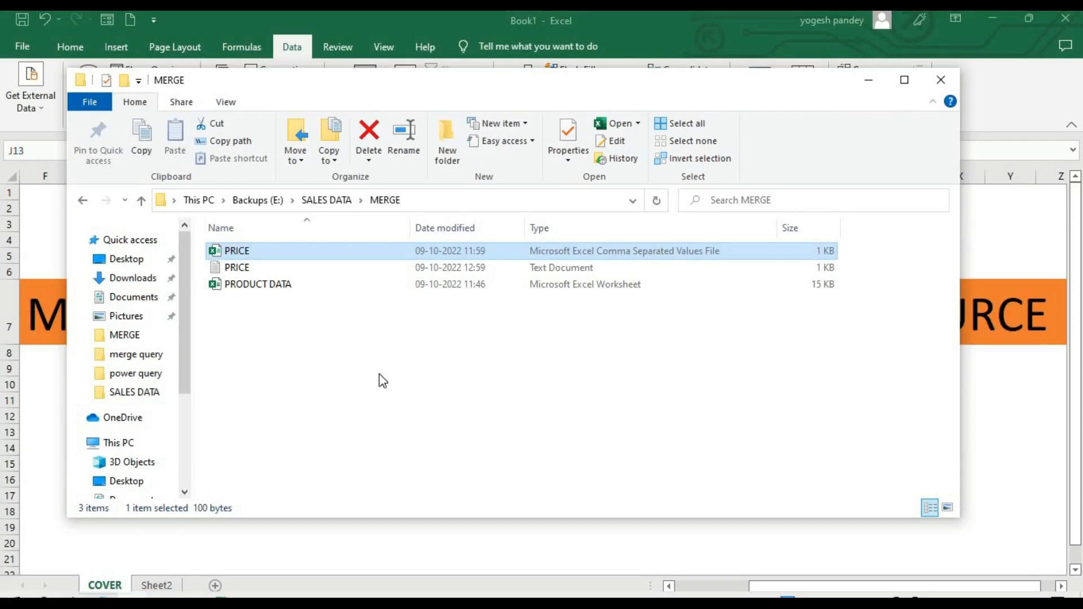
{"action": "double_click", "coordinate": [242, 268]}
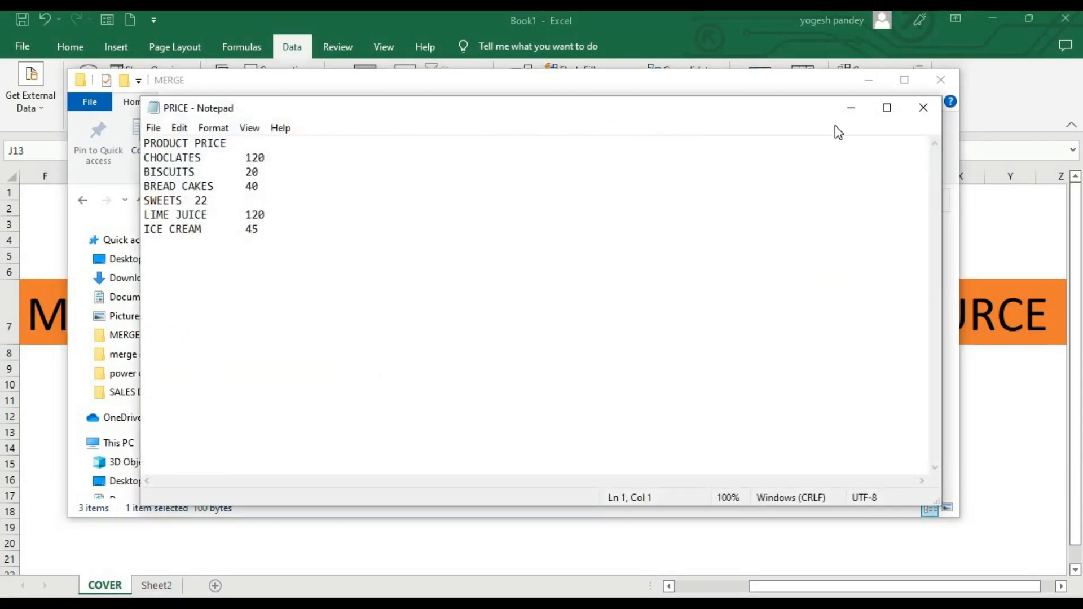
{"action": "left_click", "coordinate": [922, 107]}
{"action": "left_click", "coordinate": [933, 91]}
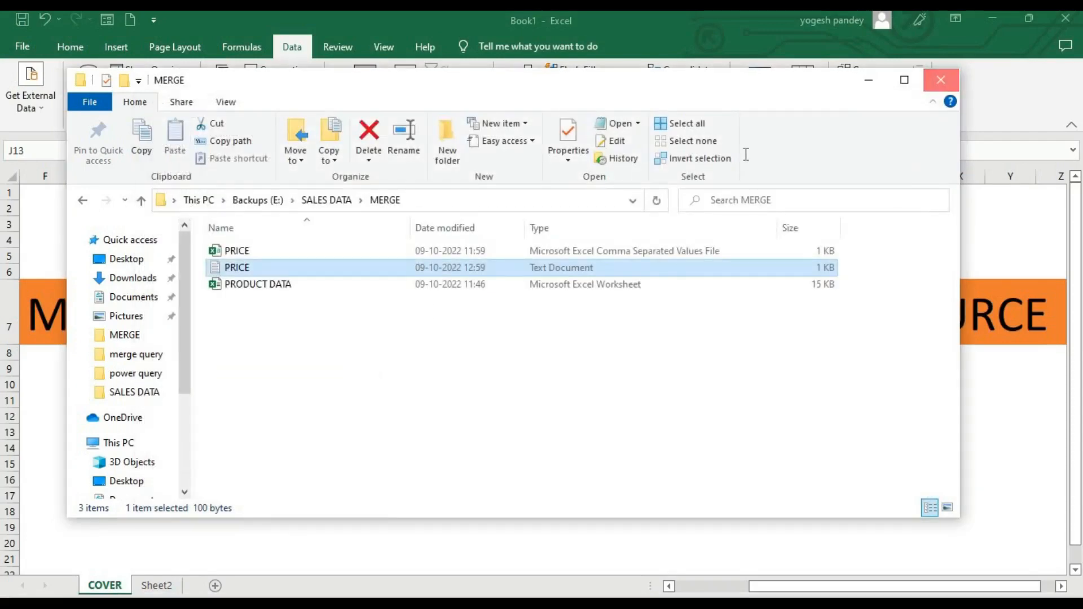
On Sheet2 of Book1, start a new query from the PRODUCT DATA Excel workbook in the MERGE folder under SALES DATA on drive E:.
{"action": "left_click", "coordinate": [156, 585]}
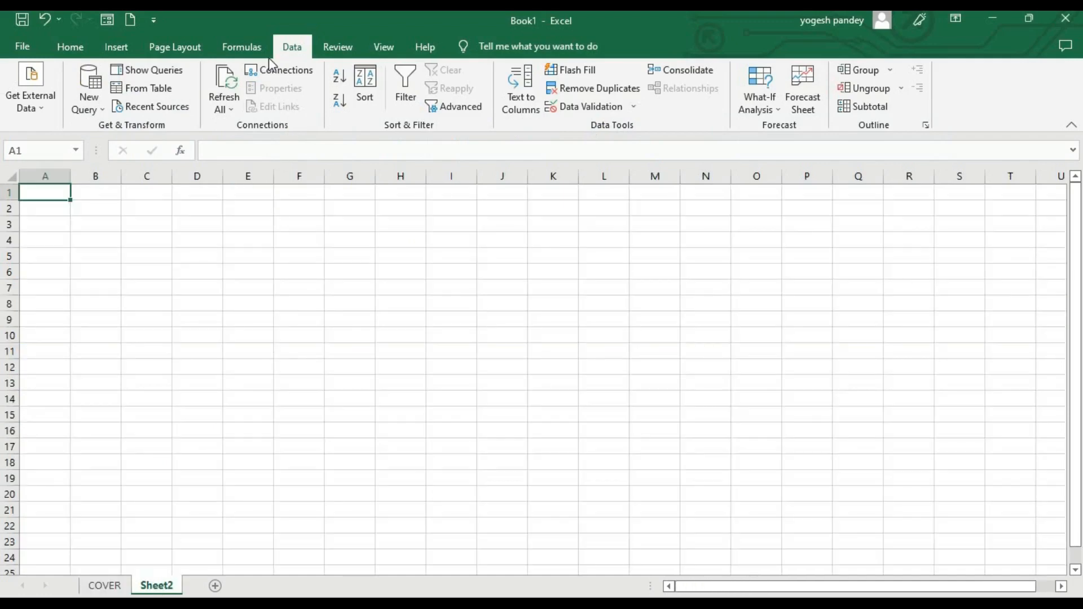
{"action": "left_click", "coordinate": [87, 108]}
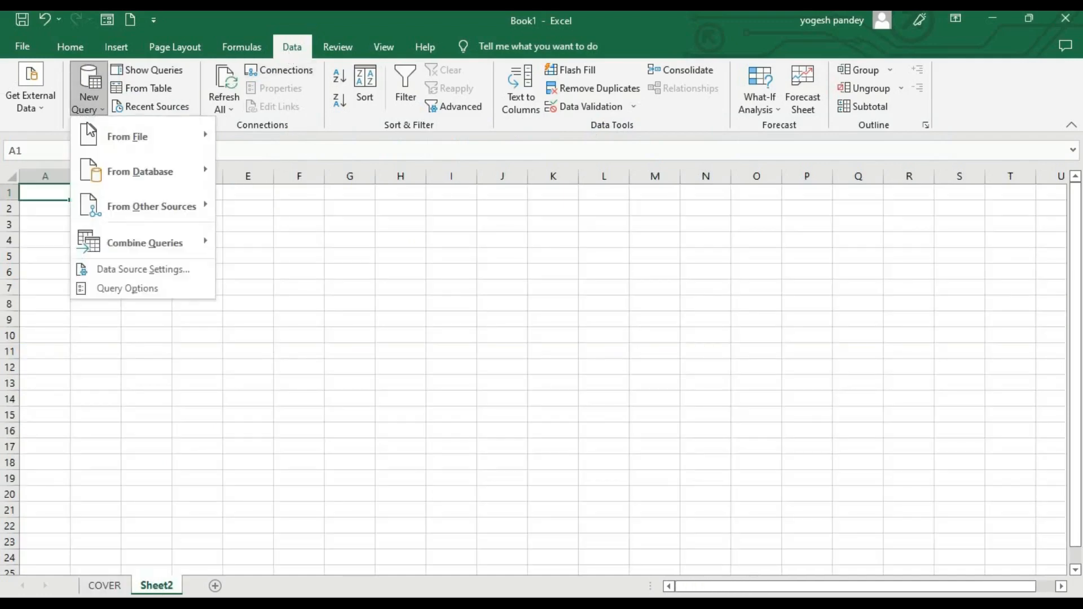
{"action": "mouse_move", "coordinate": [127, 141]}
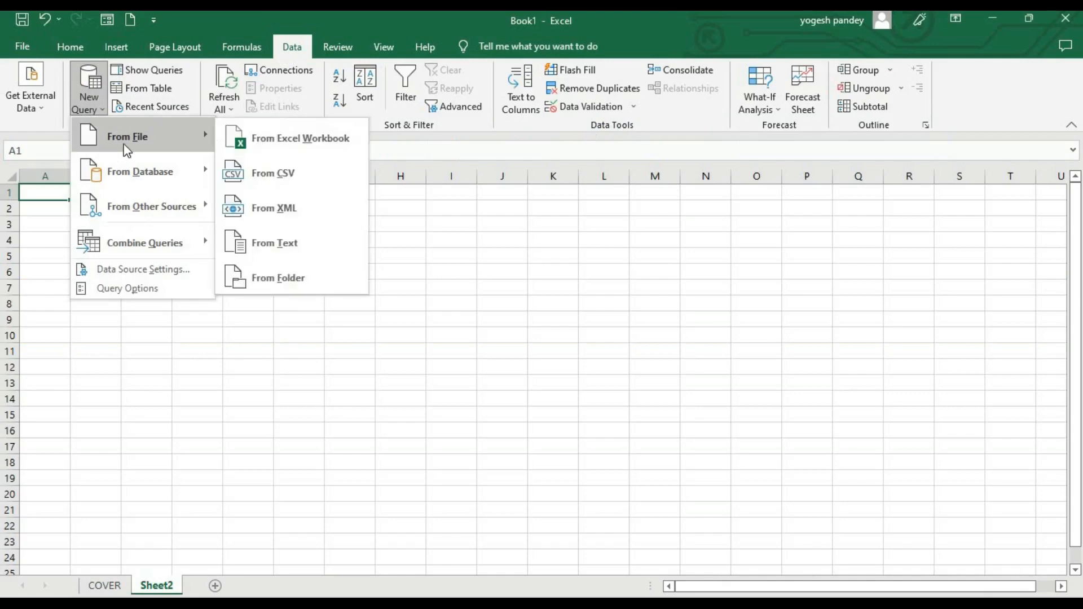
{"action": "left_click", "coordinate": [248, 145]}
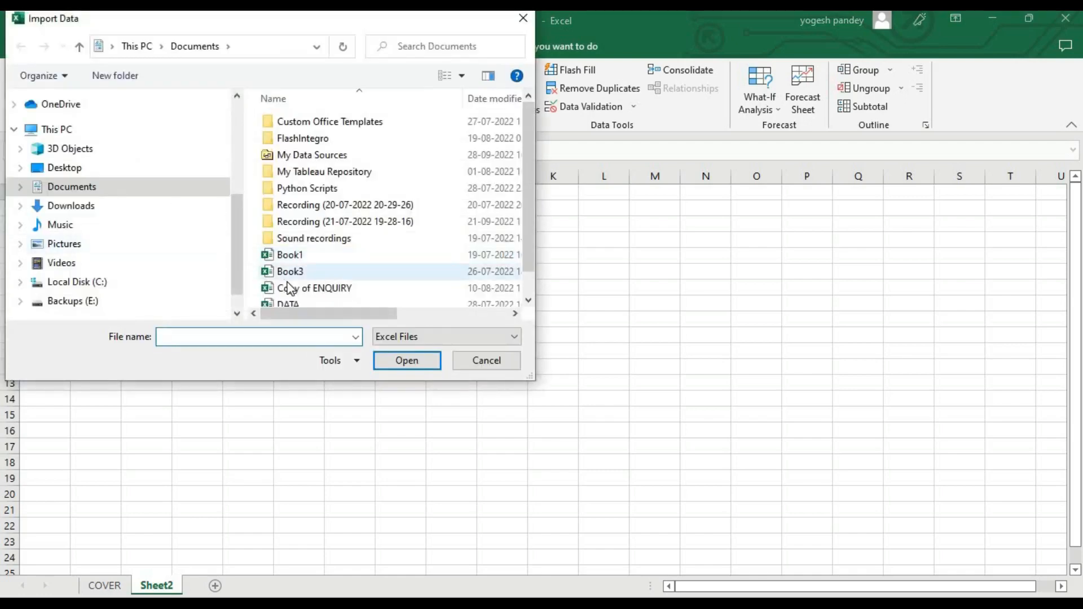
{"action": "left_click", "coordinate": [108, 300]}
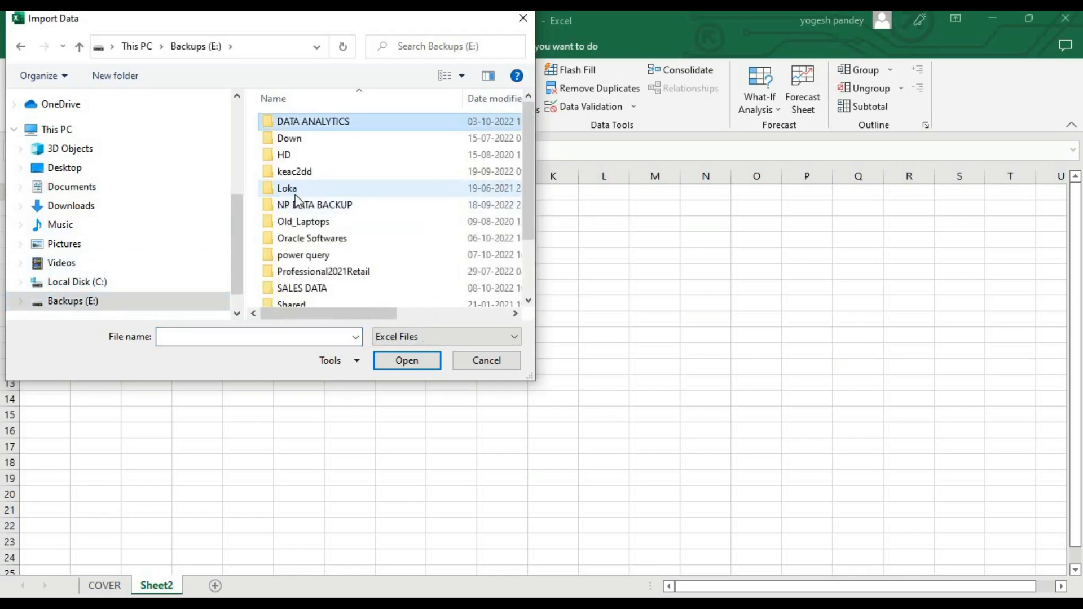
{"action": "key", "text": "s"}
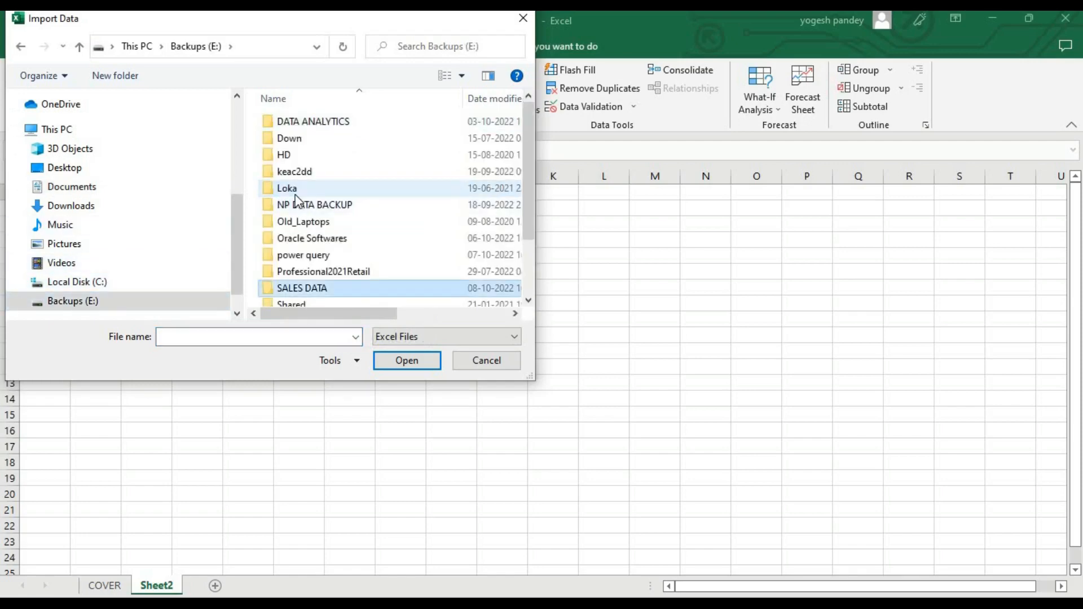
{"action": "double_click", "coordinate": [336, 289]}
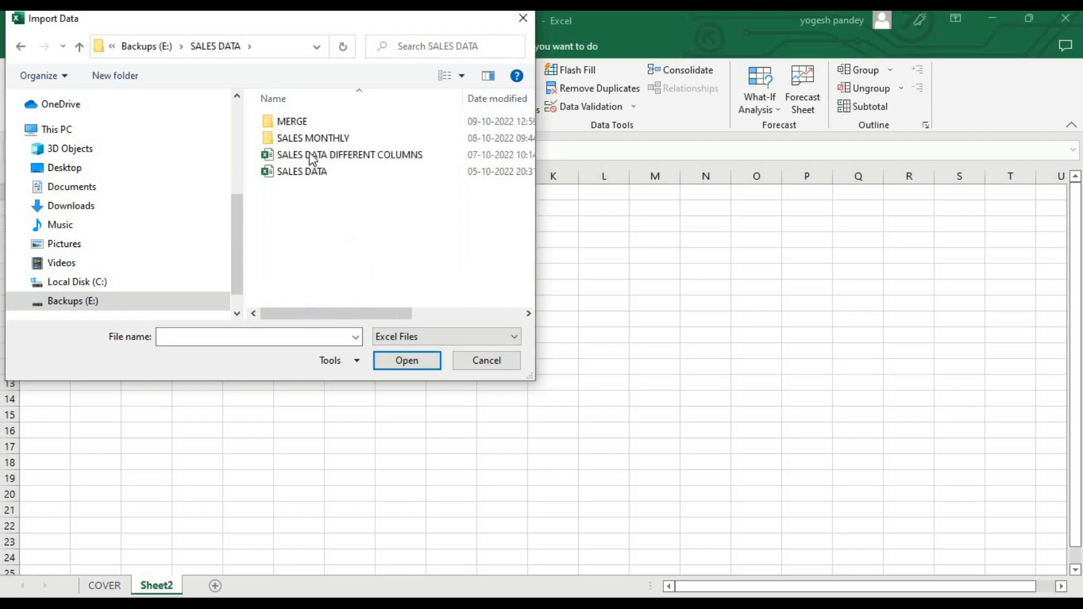
{"action": "double_click", "coordinate": [298, 123]}
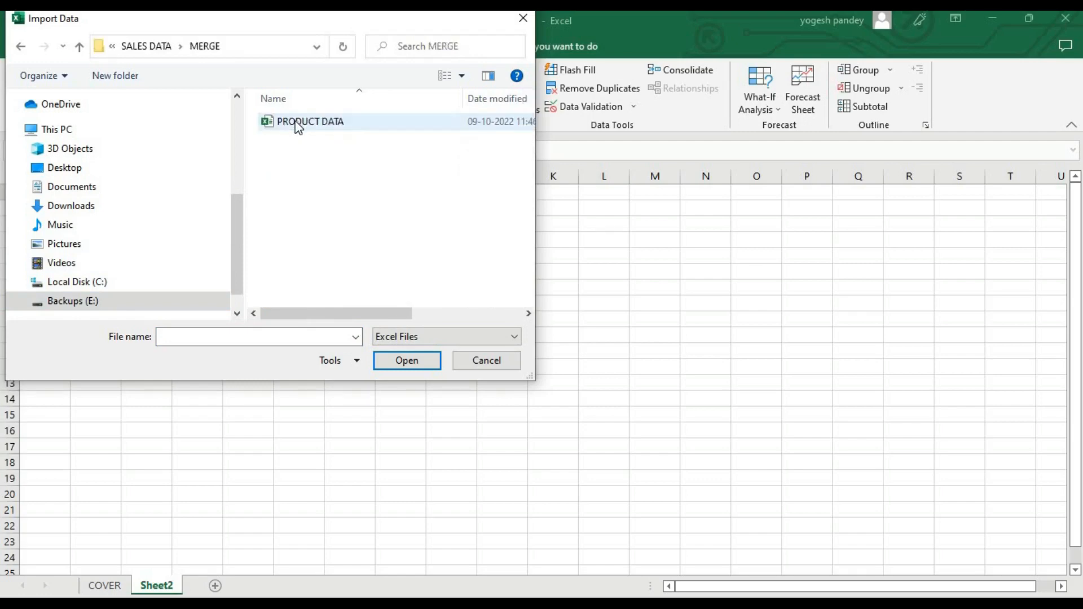
{"action": "double_click", "coordinate": [295, 122]}
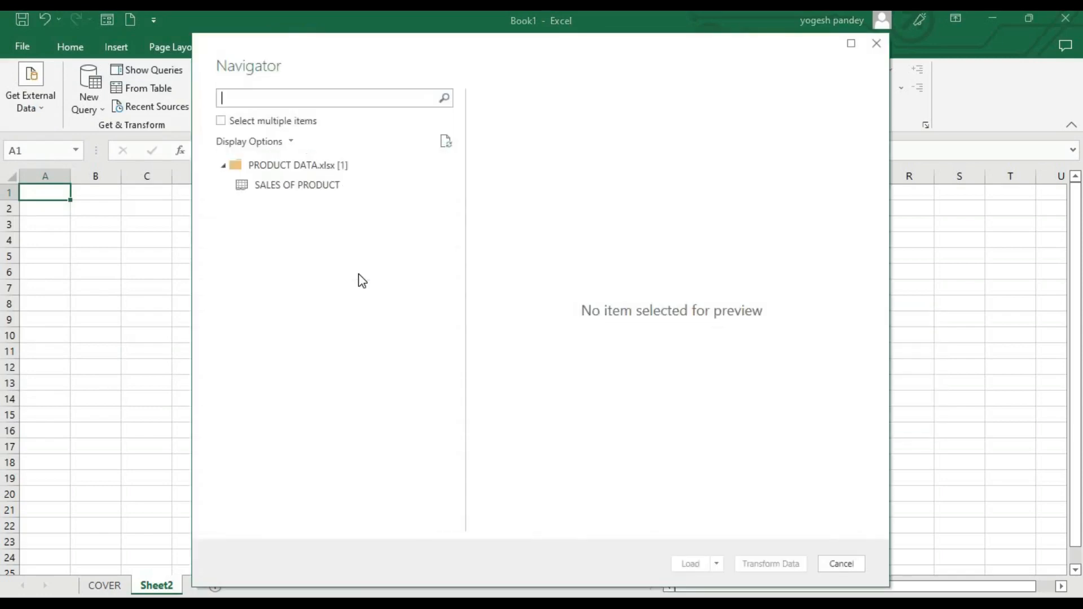
Enable multiple item selection, select SALES OF PRODUCT, and load it as a connection only, added to the Data Model.
{"action": "left_click", "coordinate": [221, 122]}
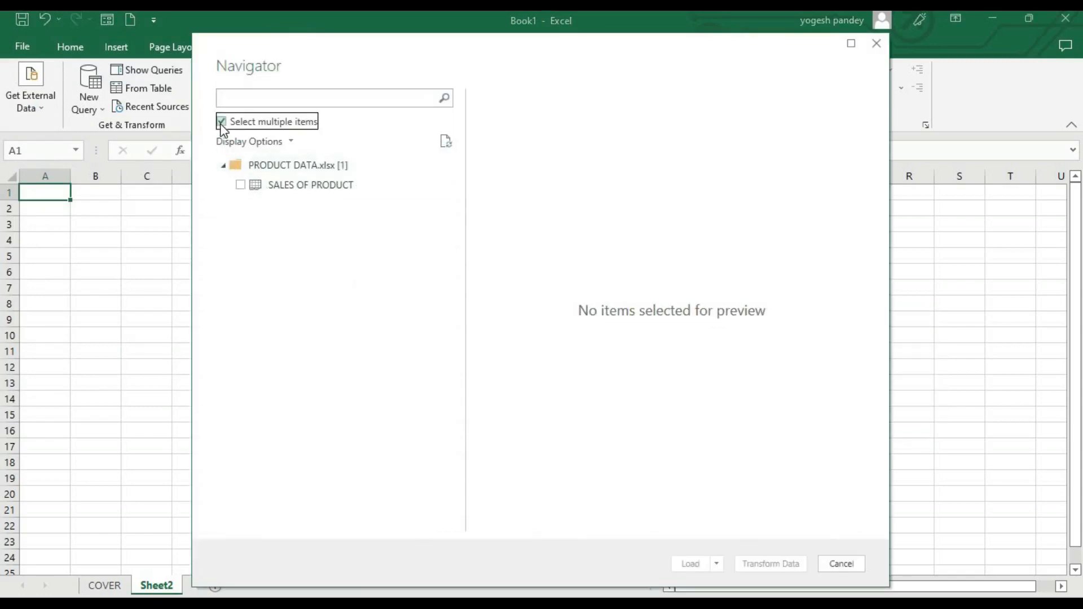
{"action": "left_click", "coordinate": [241, 185]}
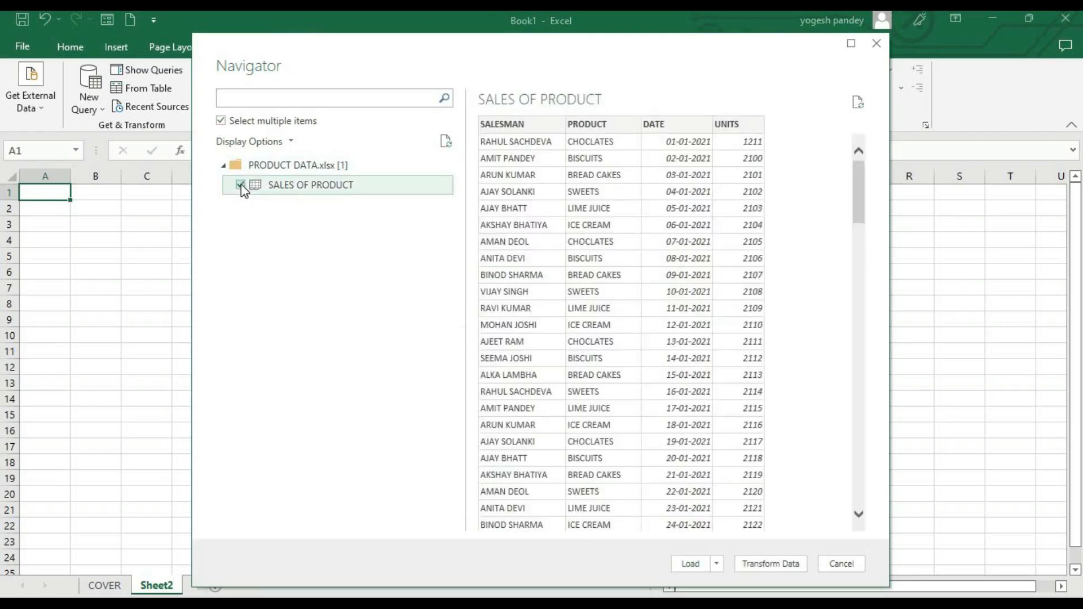
{"action": "left_click", "coordinate": [717, 563]}
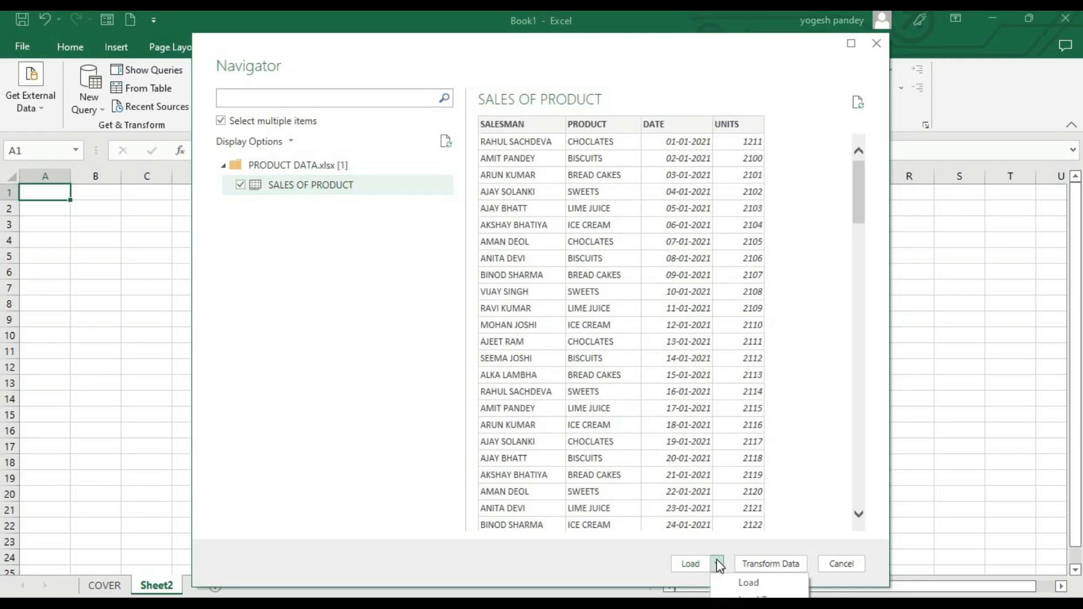
{"action": "left_click", "coordinate": [745, 583]}
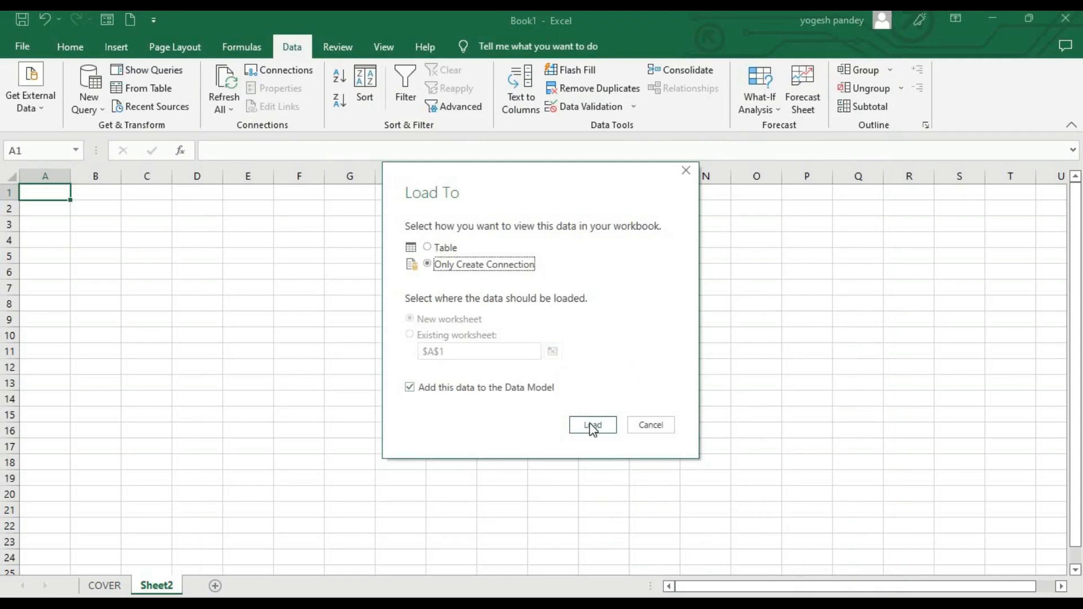
{"action": "left_click", "coordinate": [591, 424]}
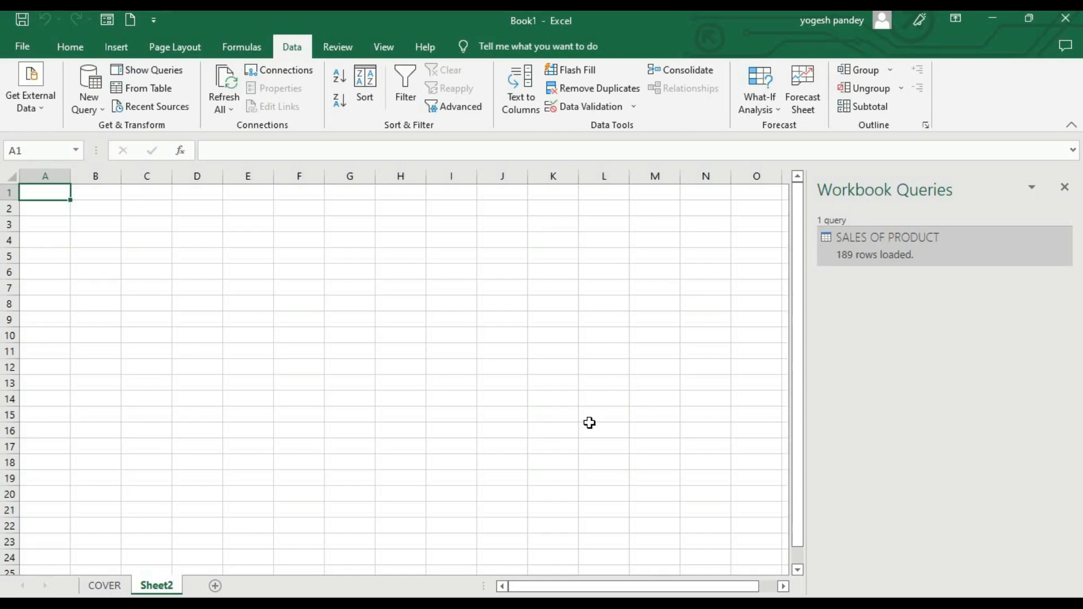
Import the PRICE text document from the MERGE folder as a new query and load it as a connection only.
{"action": "left_click", "coordinate": [102, 109]}
{"action": "mouse_move", "coordinate": [107, 135]}
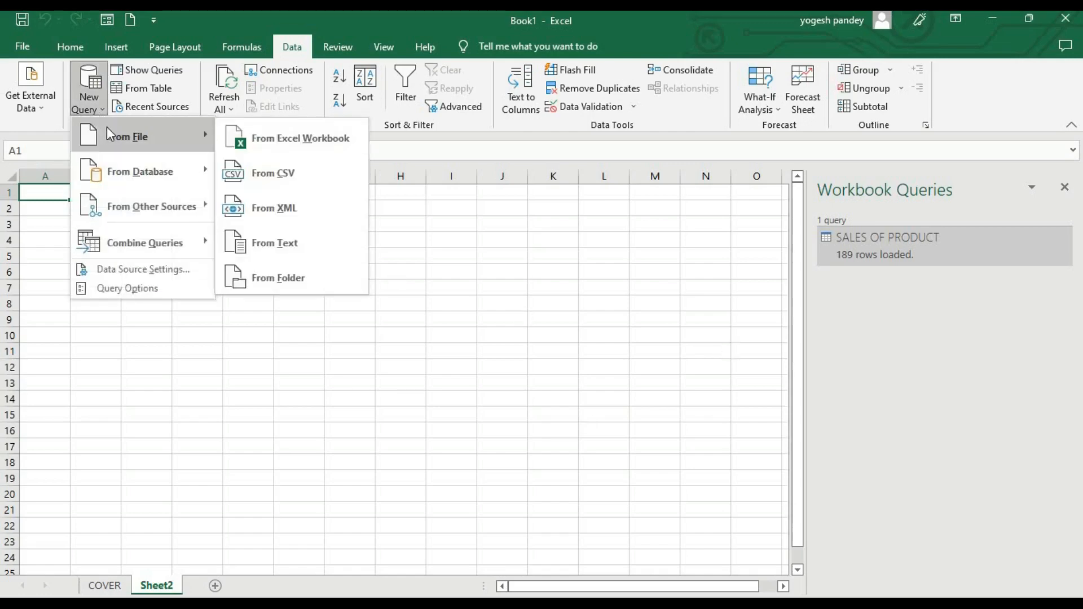
{"action": "left_click", "coordinate": [282, 244]}
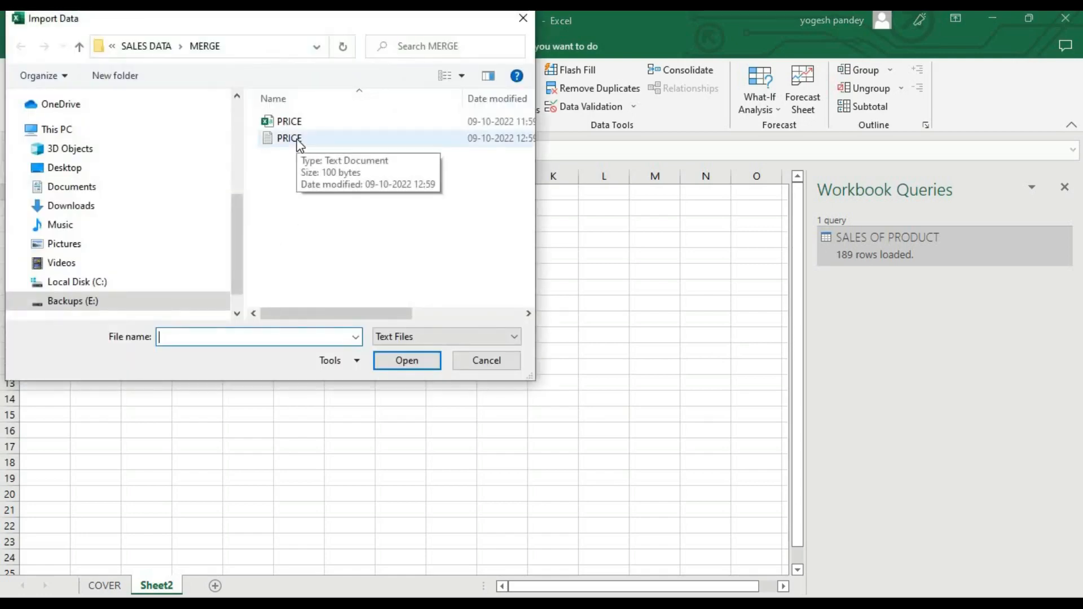
{"action": "double_click", "coordinate": [290, 139]}
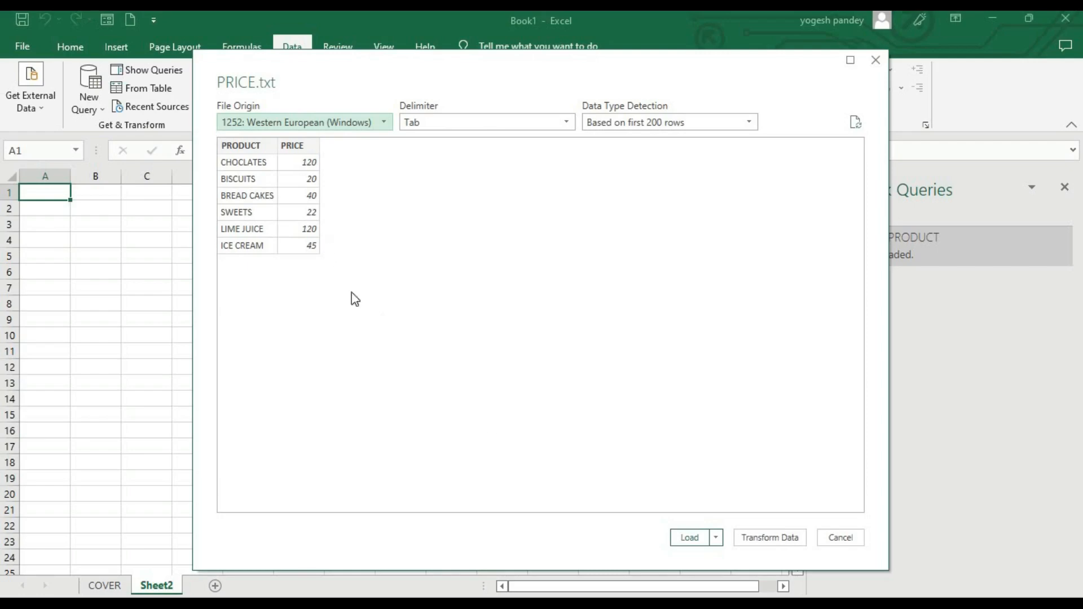
{"action": "left_click", "coordinate": [717, 539]}
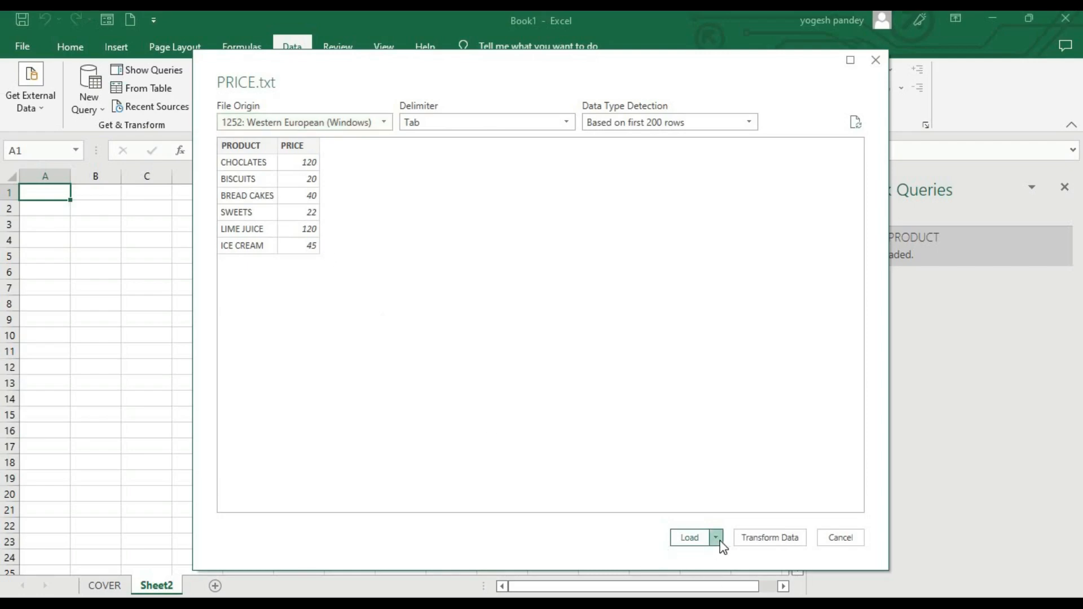
{"action": "left_click", "coordinate": [736, 569]}
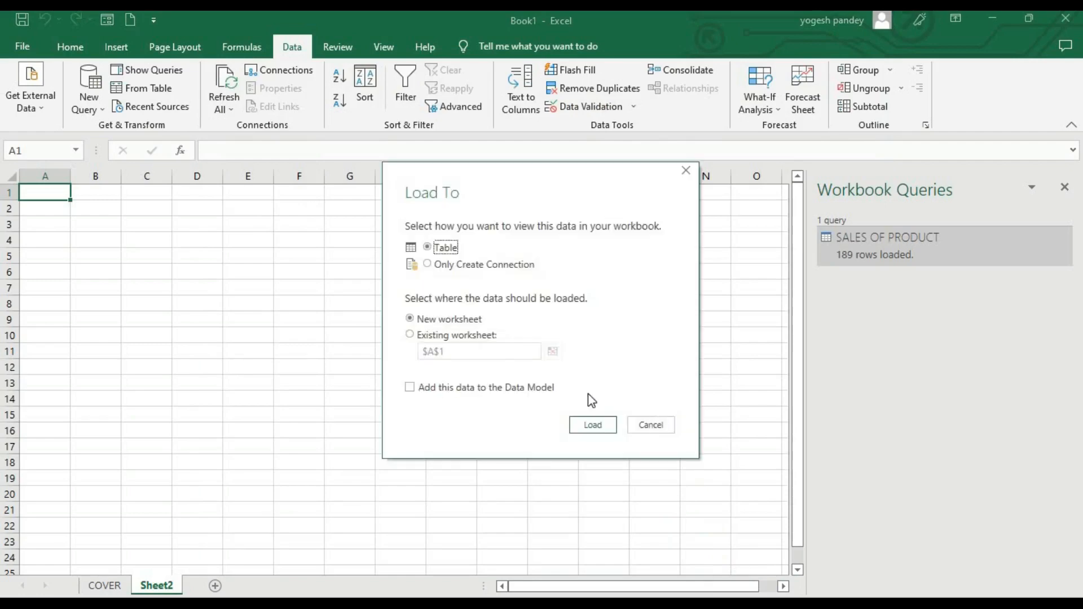
{"action": "left_click", "coordinate": [458, 265]}
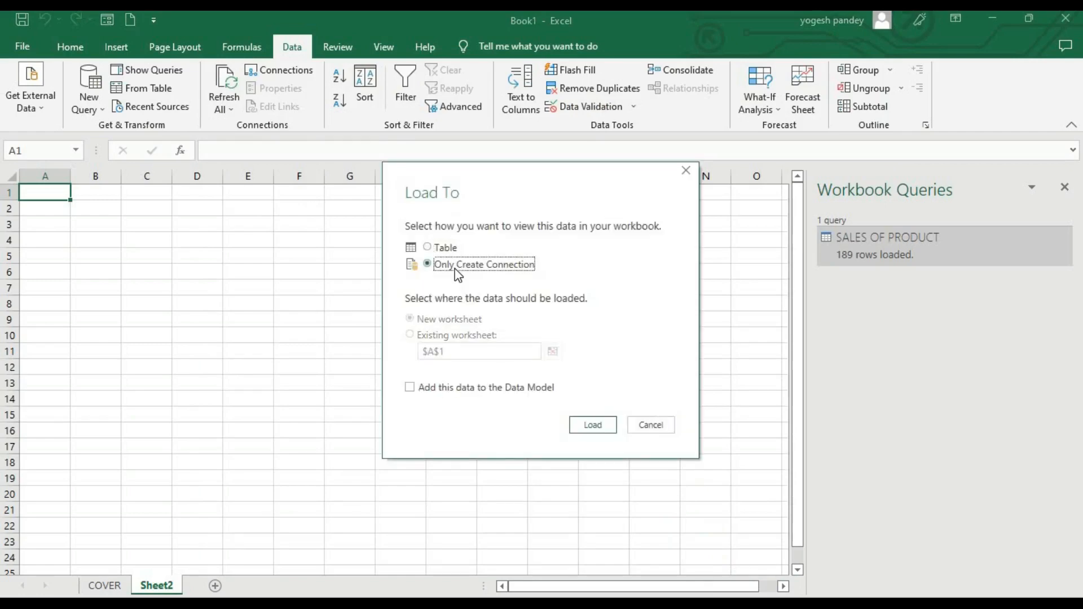
{"action": "left_click", "coordinate": [592, 424]}
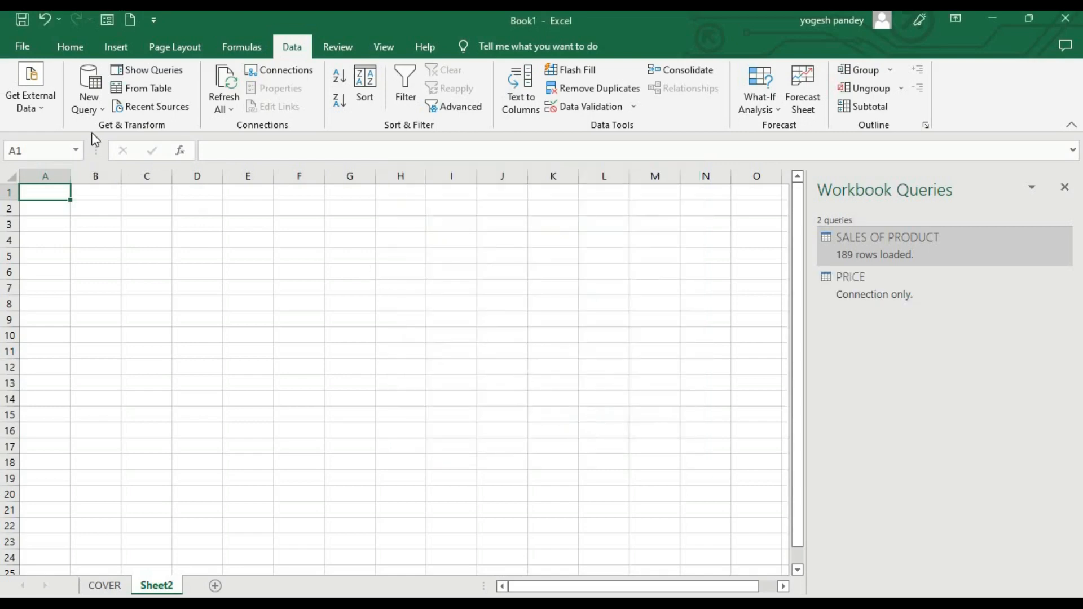
Merge the SALES OF PRODUCT query with the PRICE query, matching on their PRODUCT columns with a Left Outer join.
{"action": "left_click", "coordinate": [89, 113]}
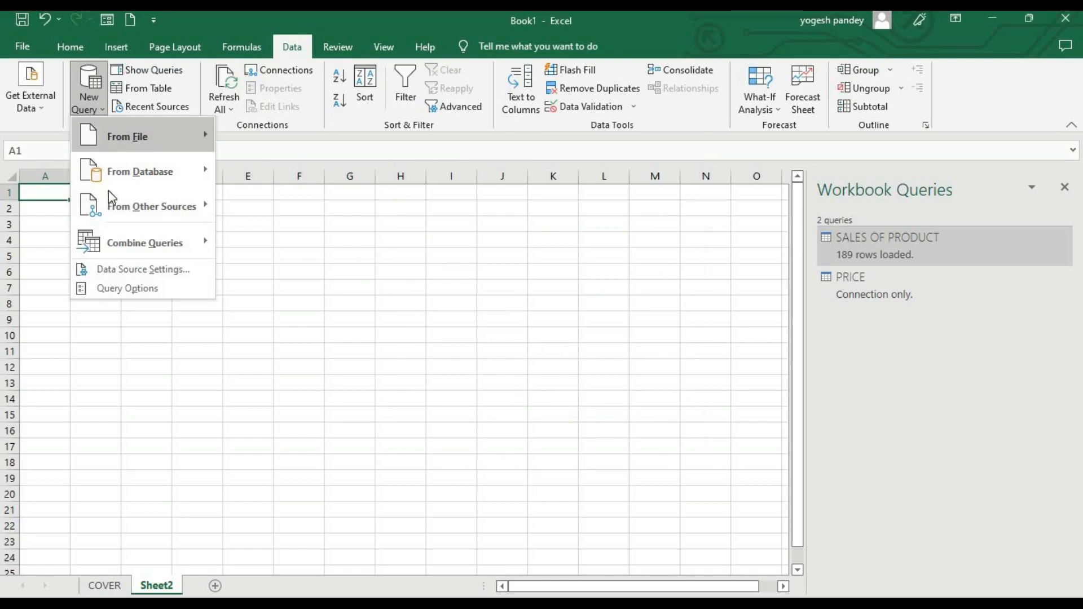
{"action": "mouse_move", "coordinate": [123, 242]}
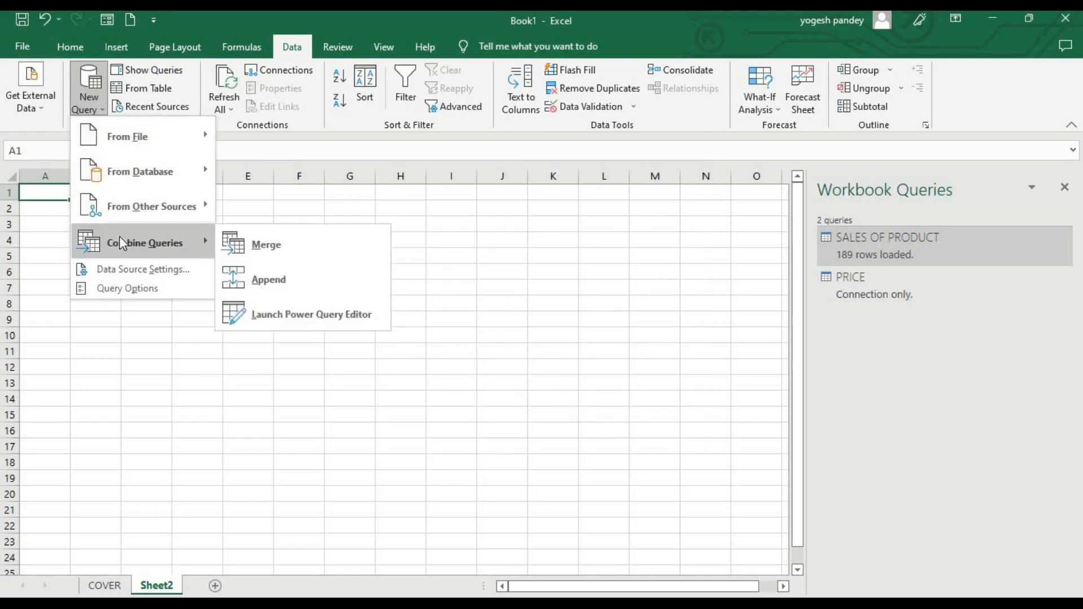
{"action": "left_click", "coordinate": [262, 256]}
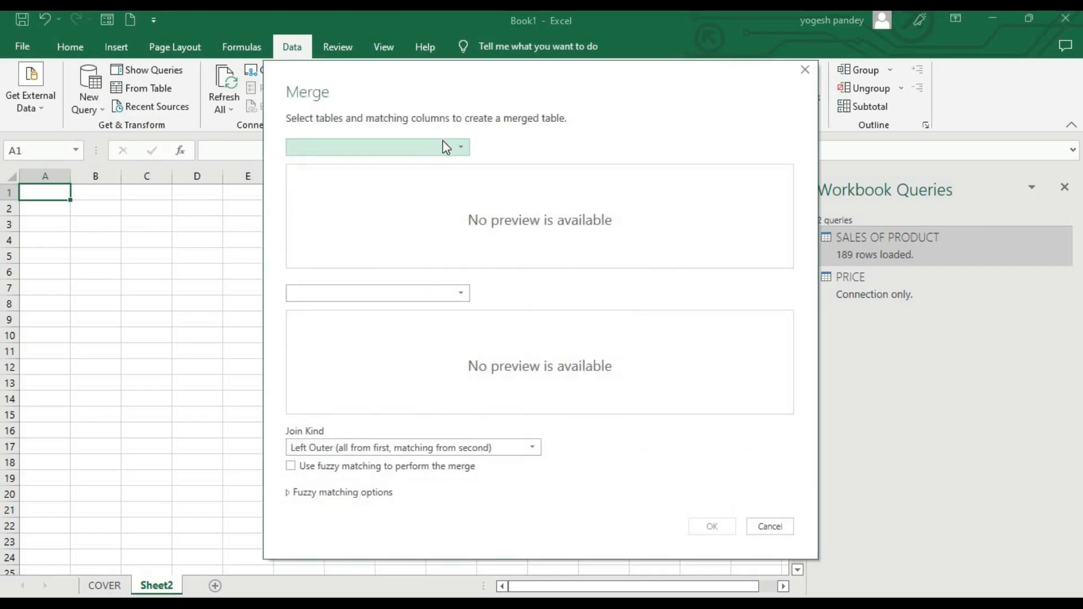
{"action": "left_click", "coordinate": [445, 148]}
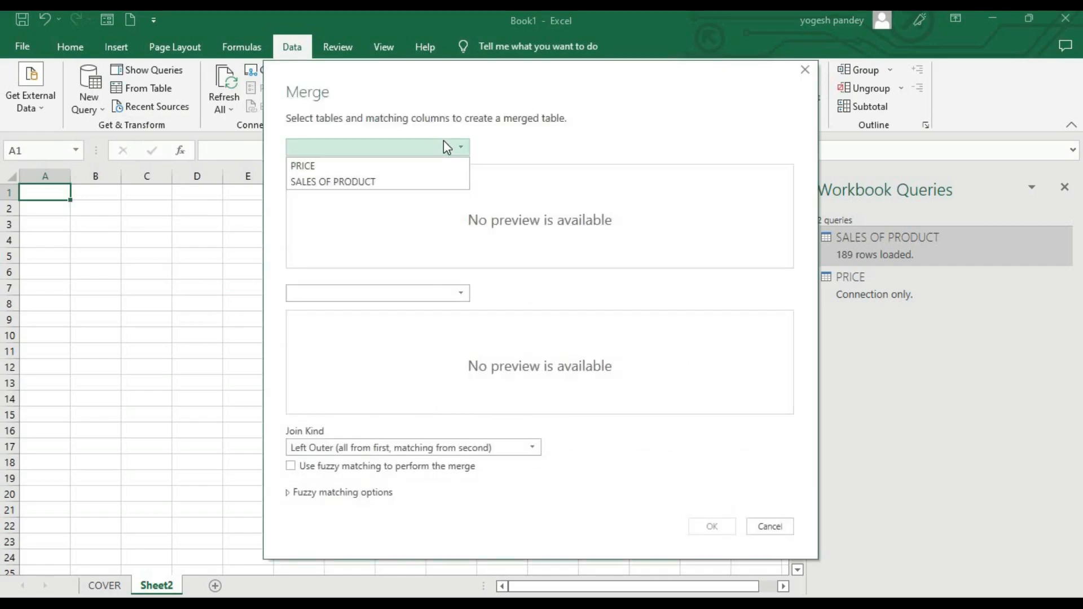
{"action": "left_click", "coordinate": [403, 179]}
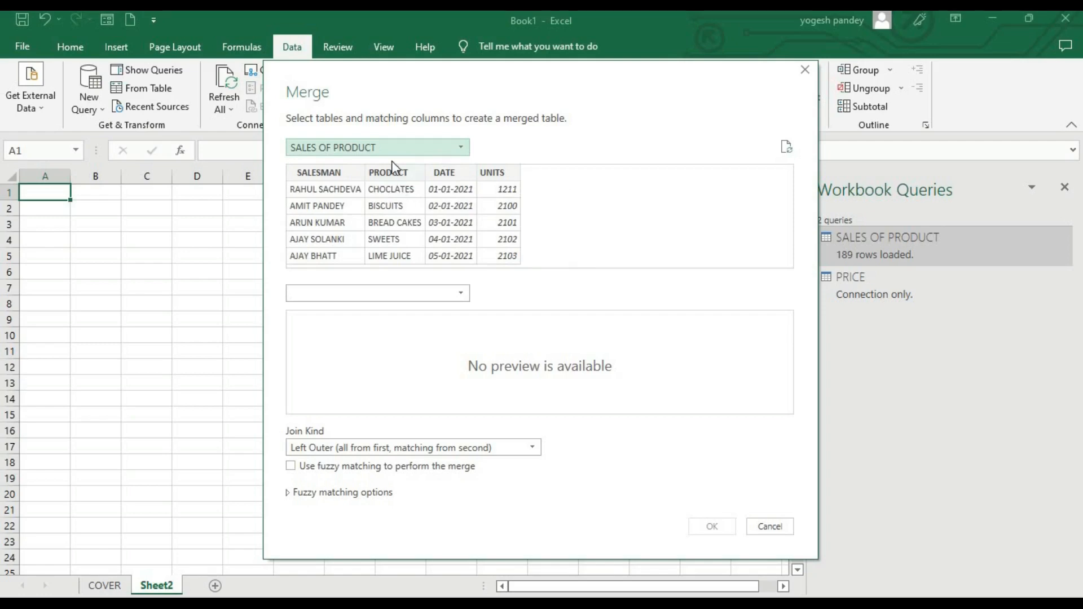
{"action": "left_click", "coordinate": [449, 301]}
{"action": "left_click", "coordinate": [430, 310]}
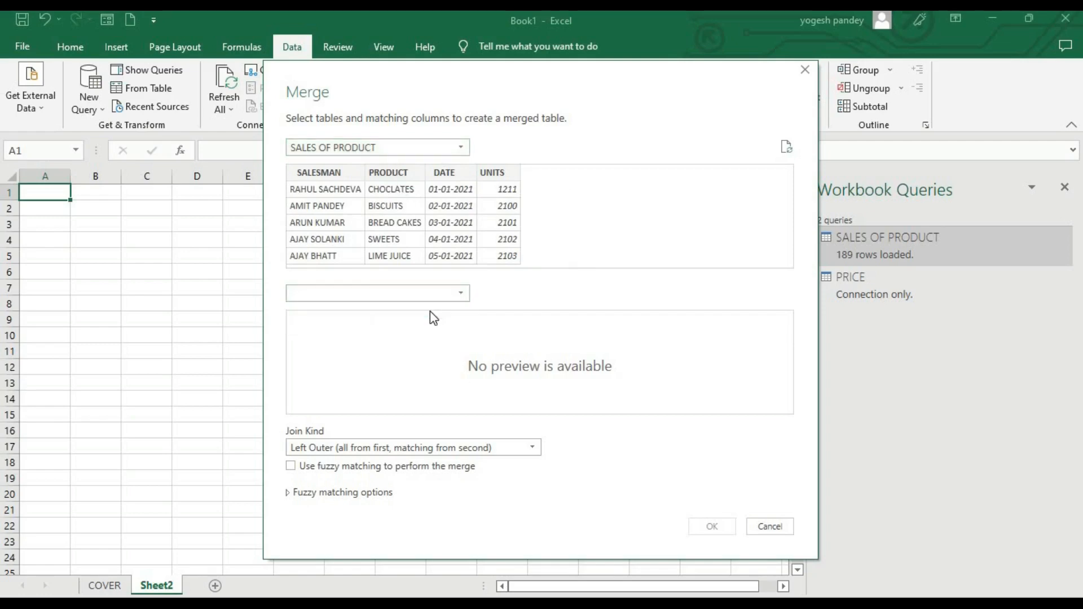
{"action": "left_click", "coordinate": [393, 175]}
{"action": "left_click", "coordinate": [305, 317]}
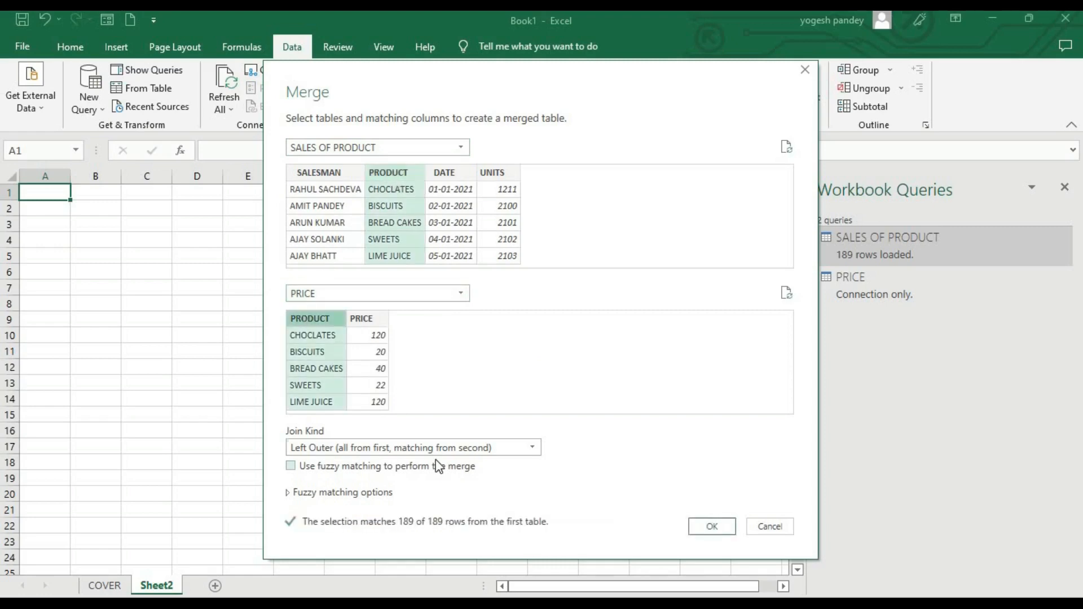
{"action": "left_click", "coordinate": [712, 526]}
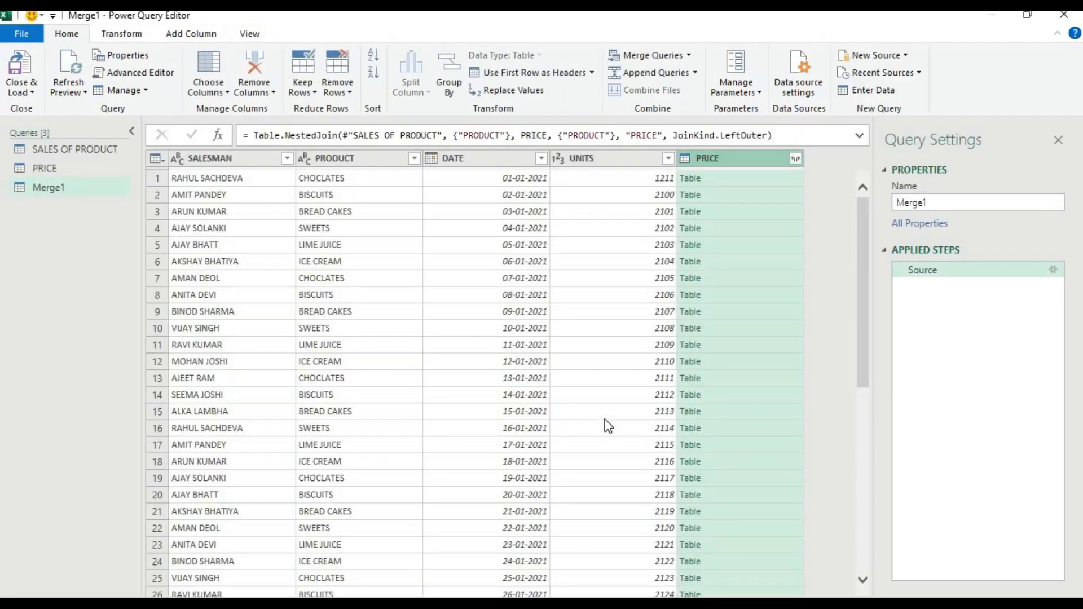
Expand the merged PRICE column to include only its PRICE field, without using the original column name as prefix.
{"action": "left_click", "coordinate": [798, 161]}
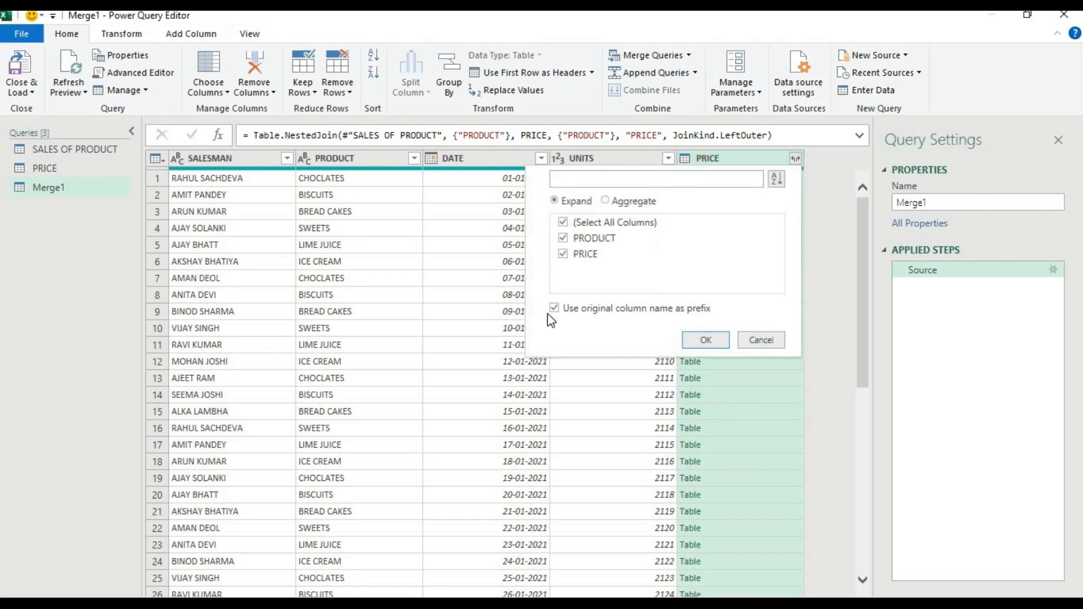
{"action": "left_click", "coordinate": [554, 308]}
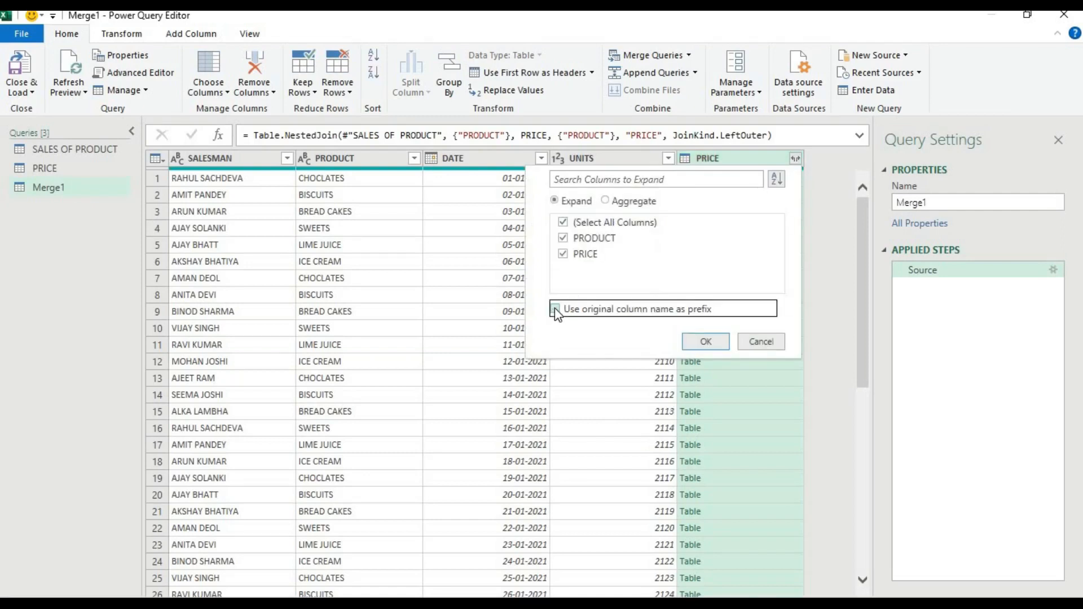
{"action": "left_click", "coordinate": [565, 255]}
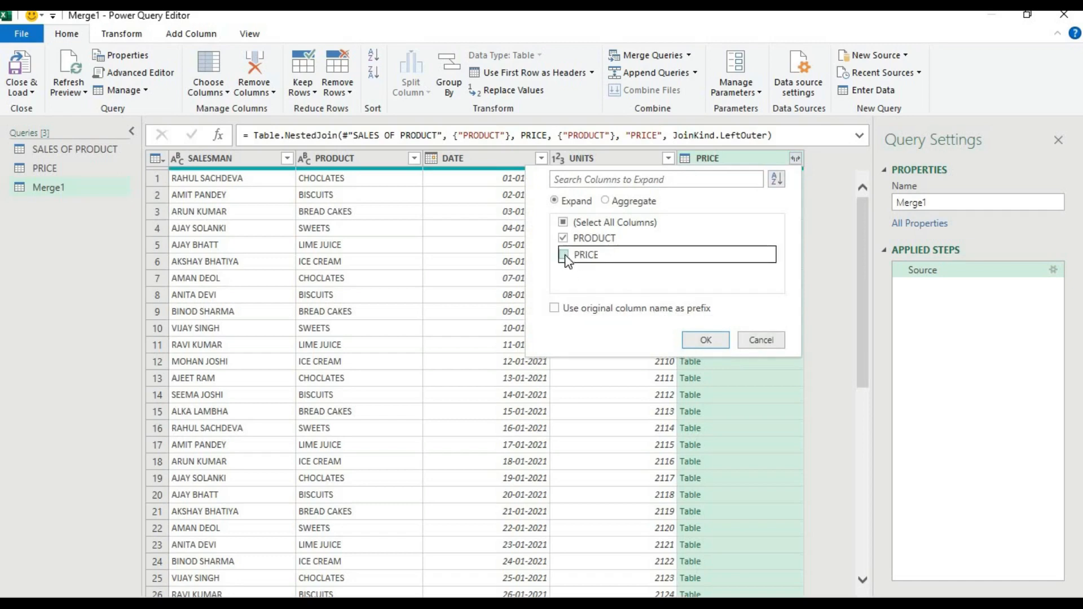
{"action": "left_click", "coordinate": [565, 255]}
{"action": "left_click", "coordinate": [563, 239]}
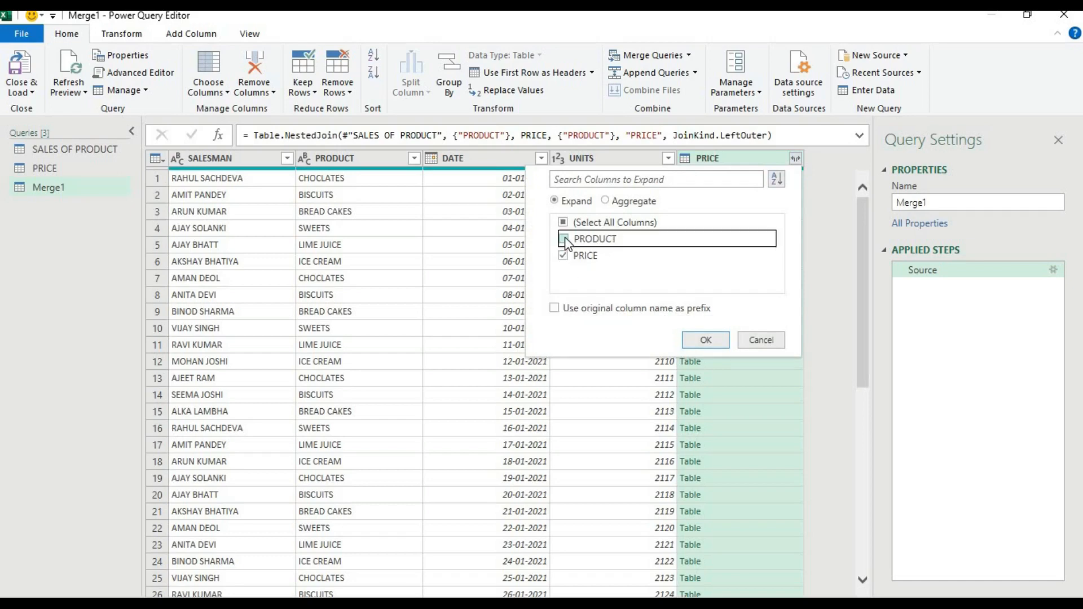
{"action": "left_click", "coordinate": [696, 340]}
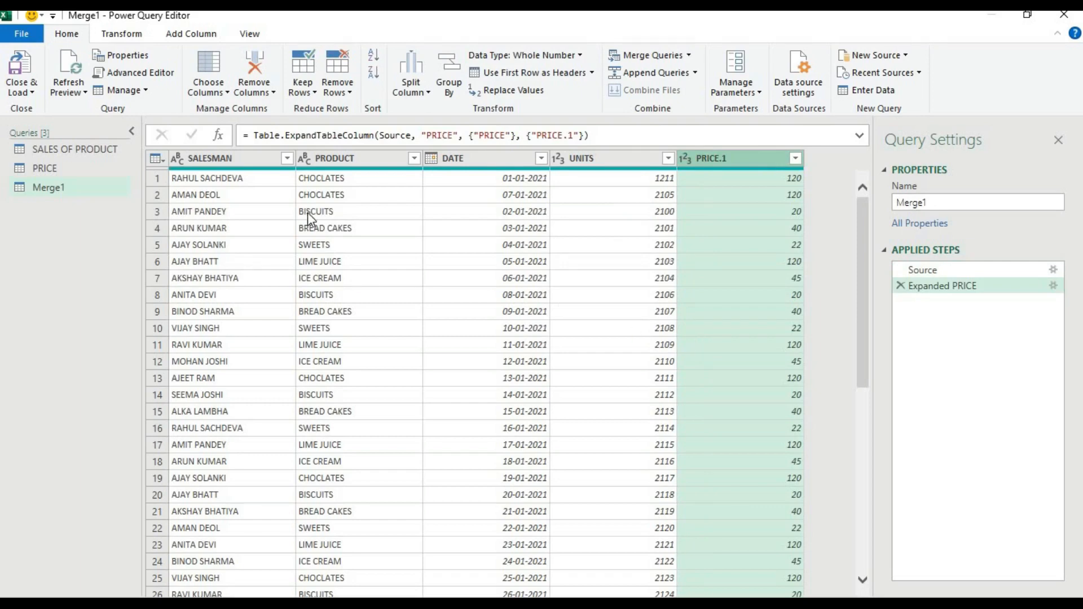
Close the query editor and load the merged query as a table on a new worksheet.
{"action": "left_click", "coordinate": [31, 93]}
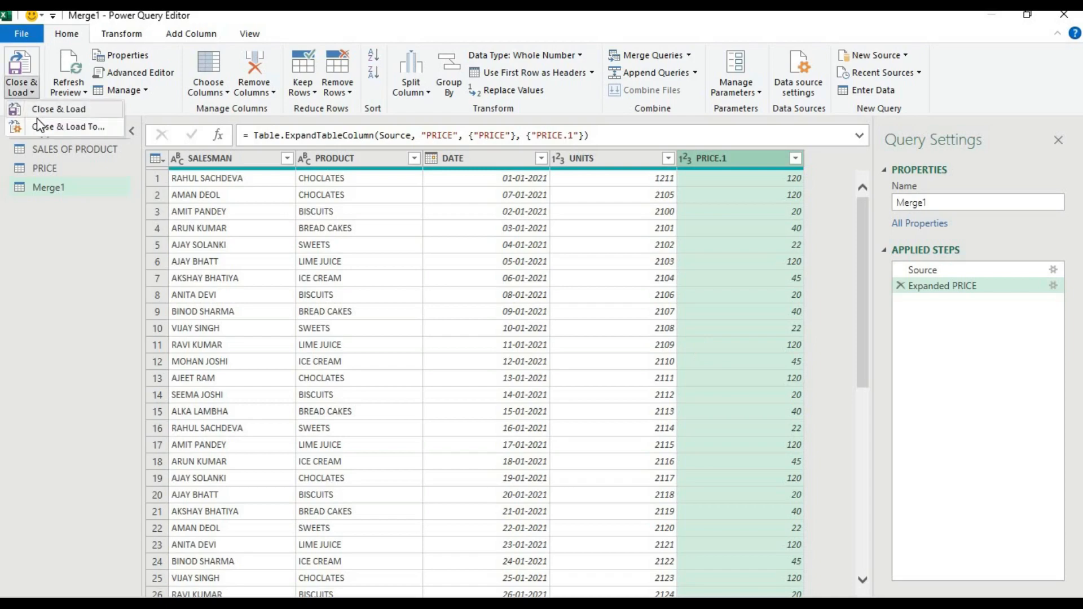
{"action": "left_click", "coordinate": [36, 115]}
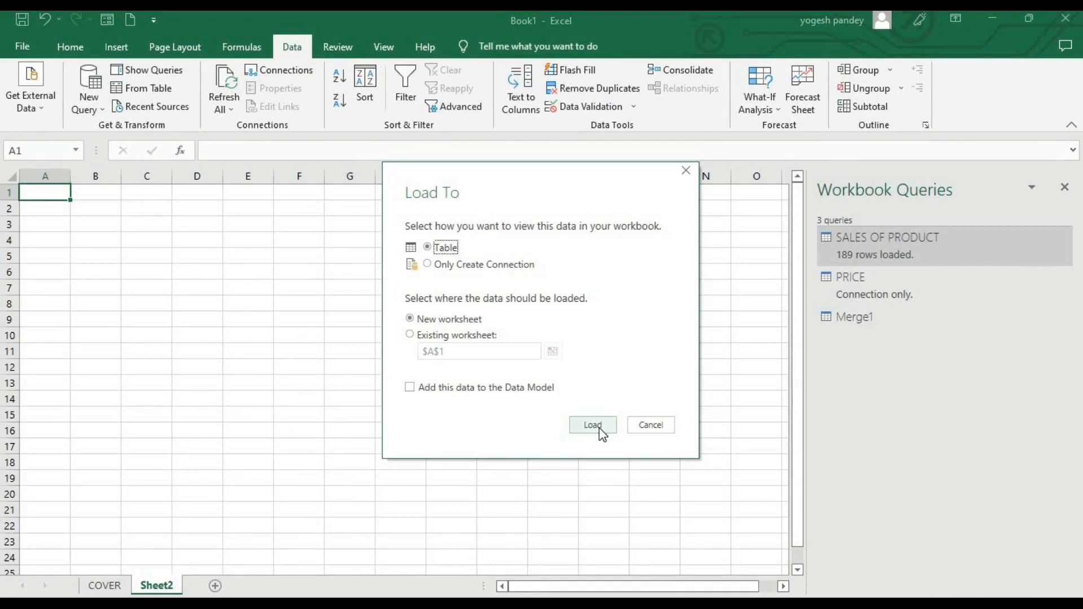
{"action": "left_click", "coordinate": [599, 427]}
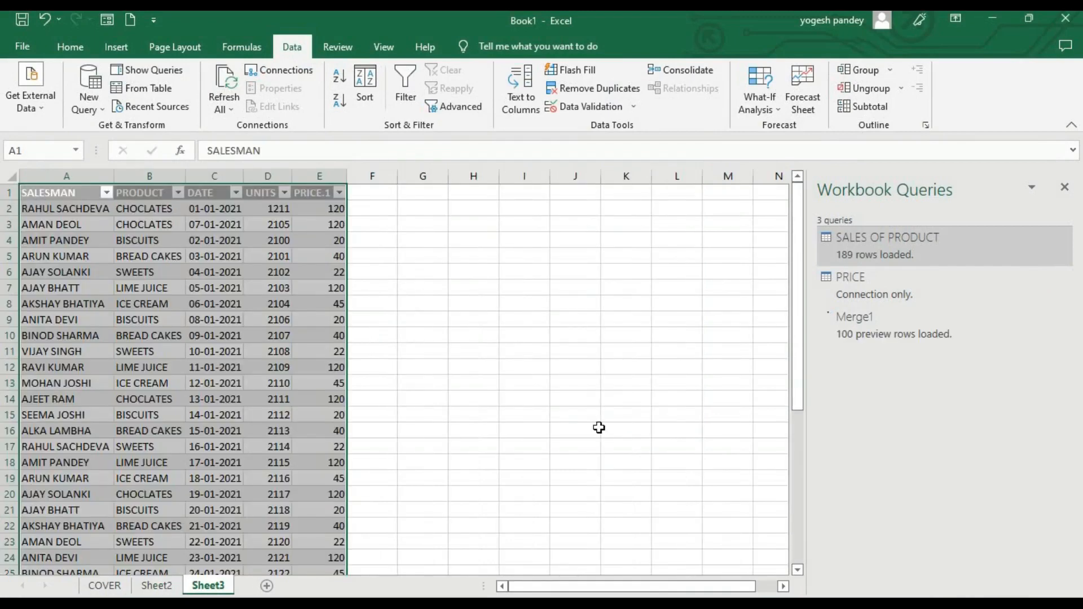
{"action": "left_click", "coordinate": [229, 333]}
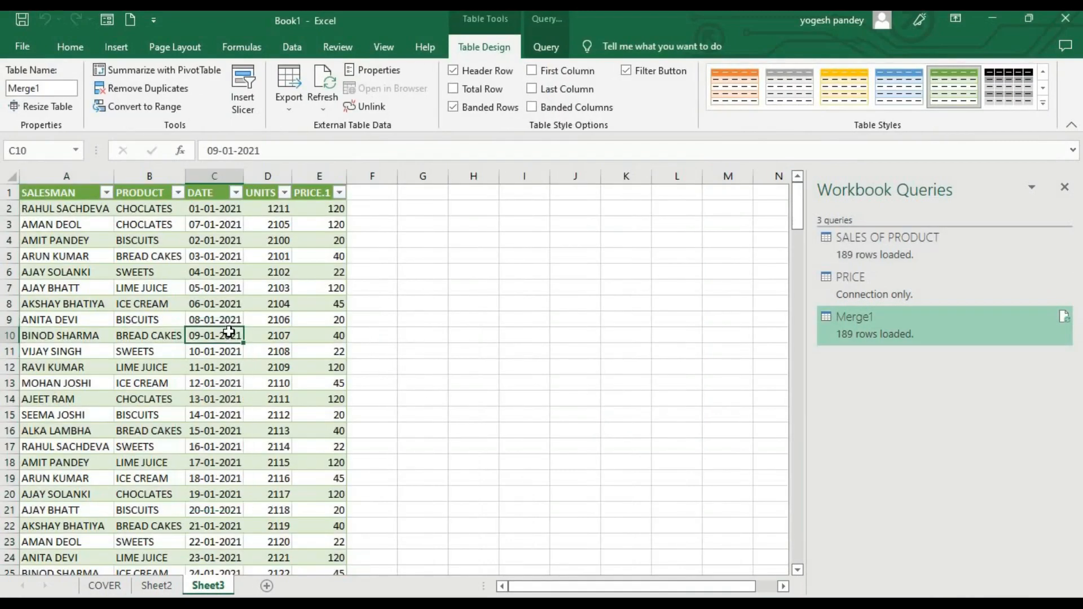
{"action": "left_click", "coordinate": [142, 290]}
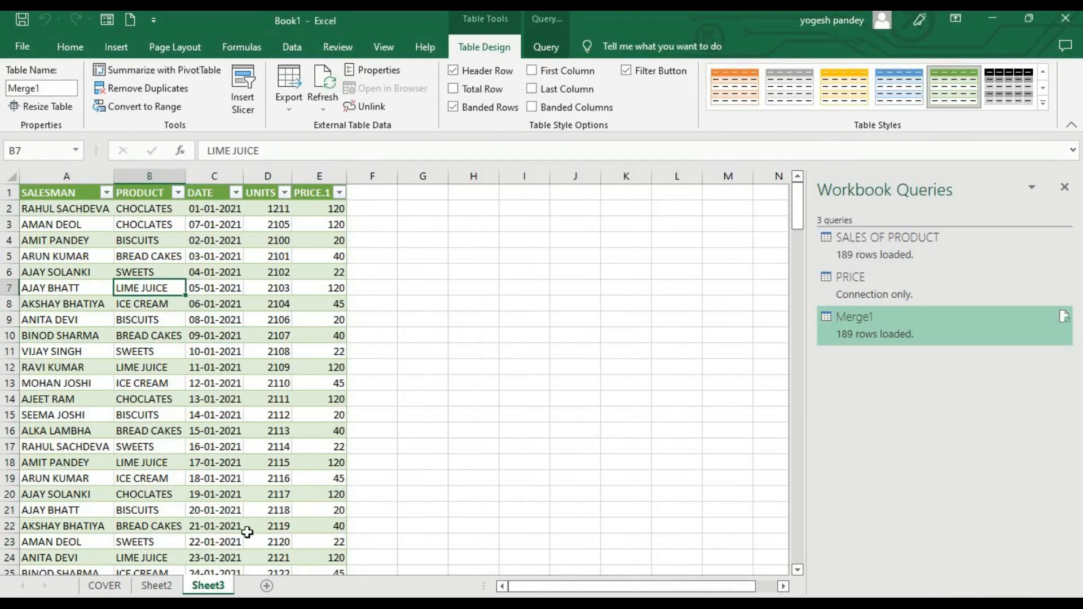
Add a new worksheet and start a query there from the PRODUCT DATA Excel workbook in the MERGE folder.
{"action": "left_click", "coordinate": [266, 586]}
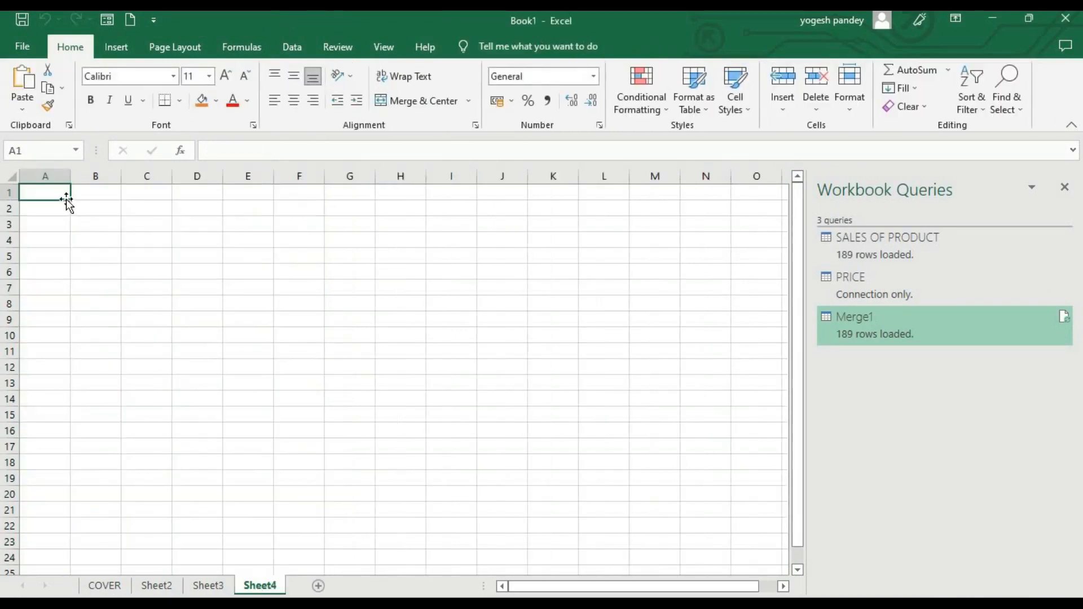
{"action": "left_click", "coordinate": [292, 49]}
{"action": "left_click", "coordinate": [99, 106]}
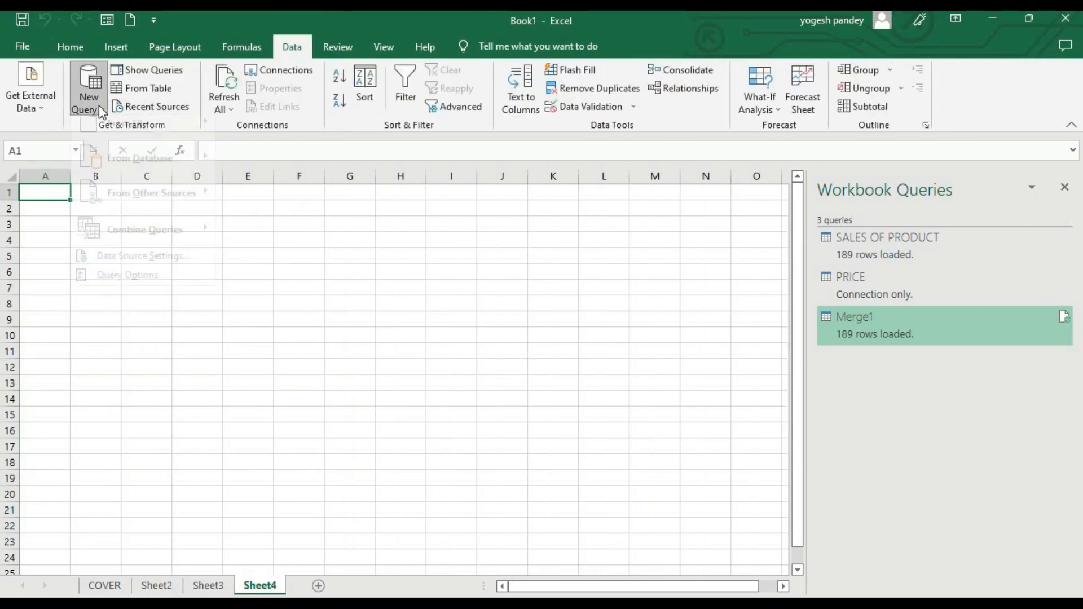
{"action": "mouse_move", "coordinate": [108, 132]}
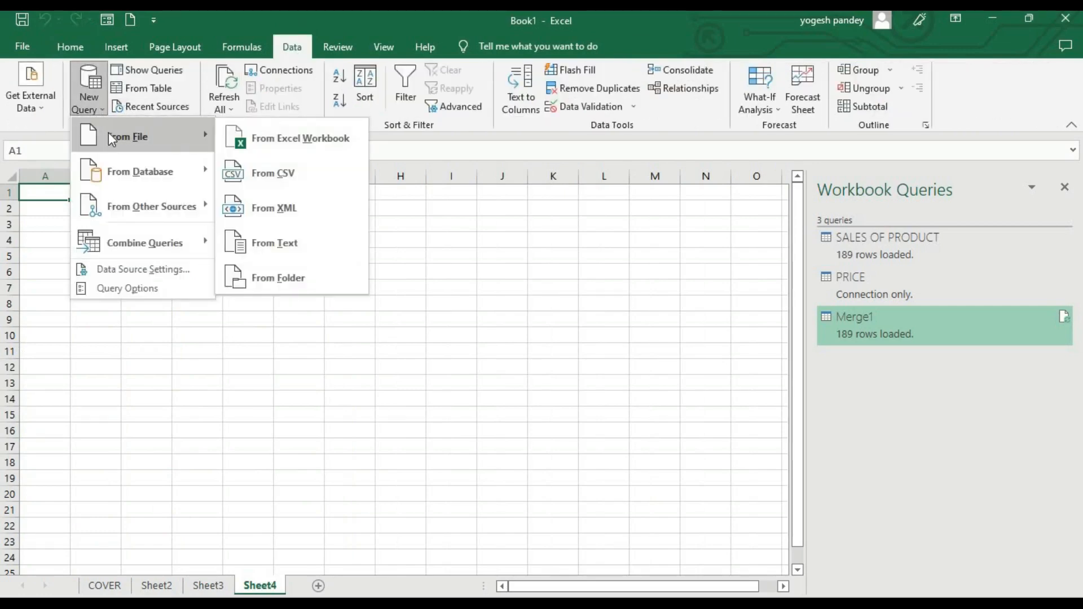
{"action": "left_click", "coordinate": [231, 141]}
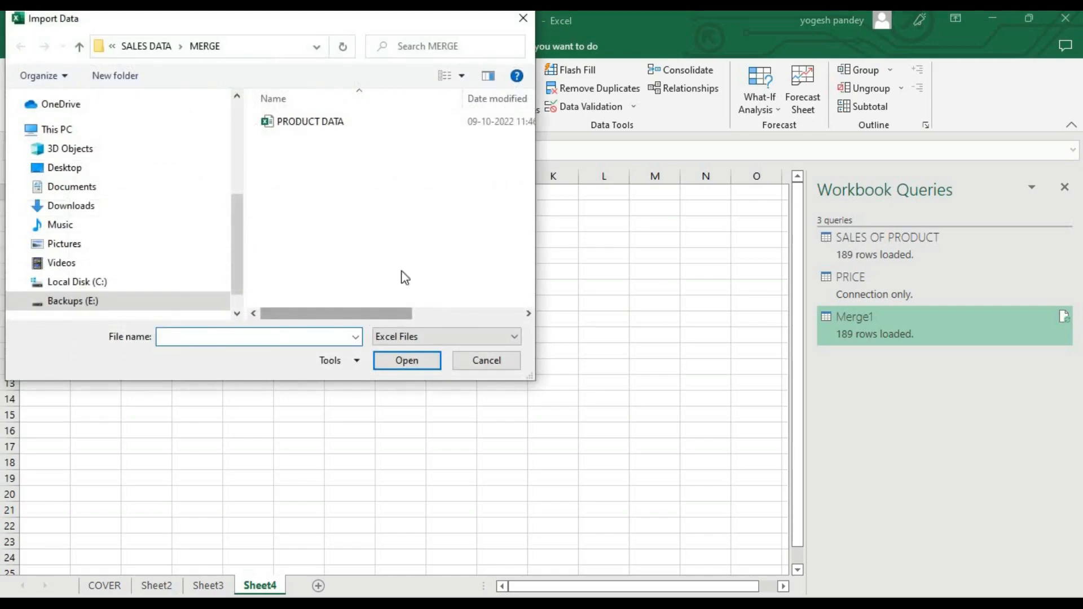
{"action": "left_click", "coordinate": [301, 121]}
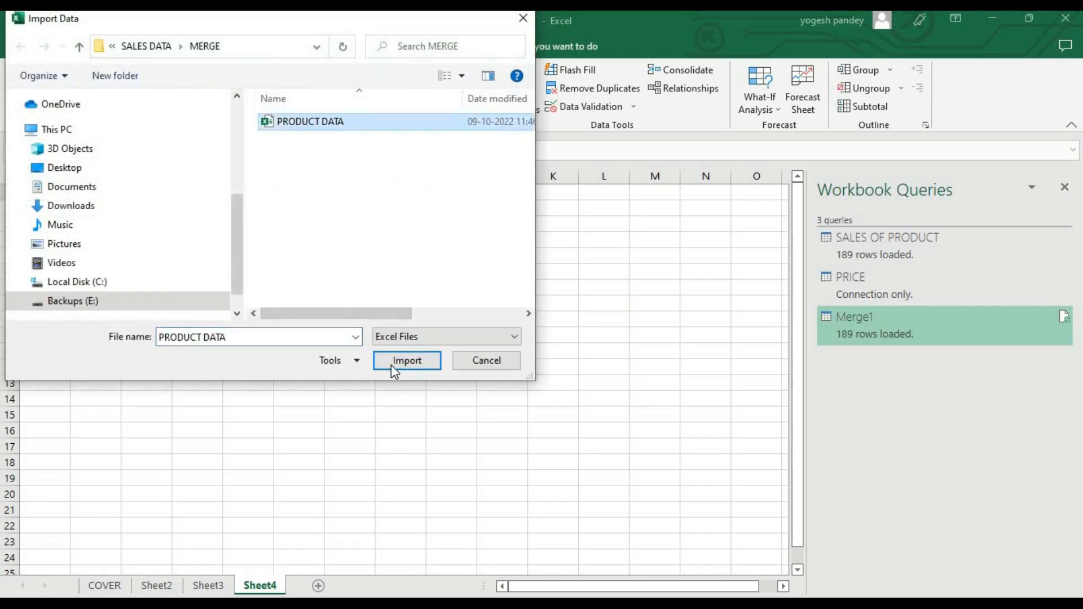
{"action": "left_click", "coordinate": [391, 364]}
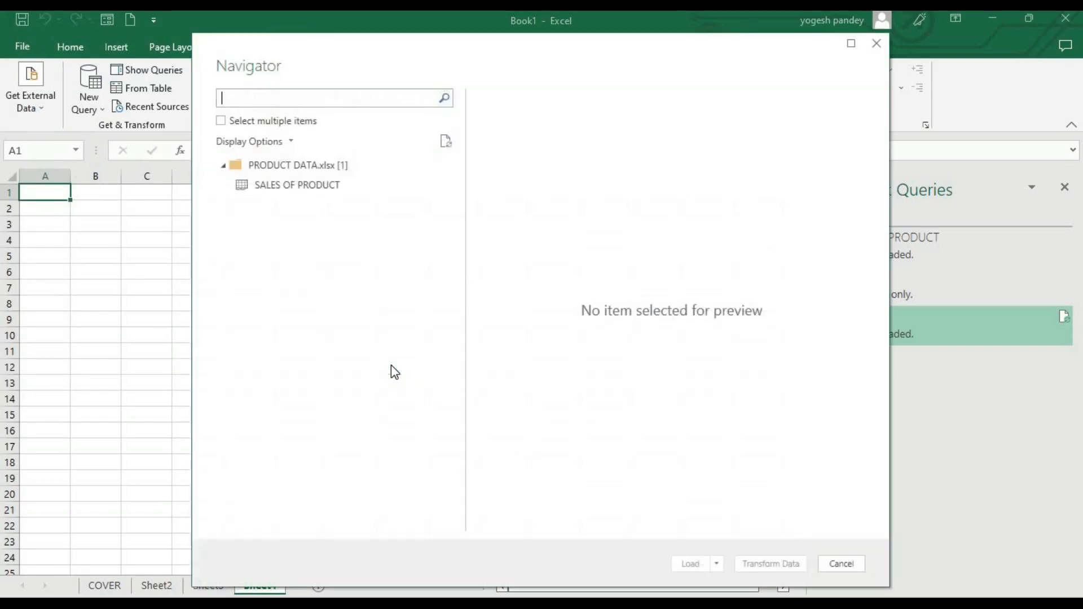
Enable multiple item selection, select SALES OF PRODUCT from PRODUCT DATA.xlsx, and load it as a connection only, added to the Data Model.
{"action": "left_click", "coordinate": [225, 120]}
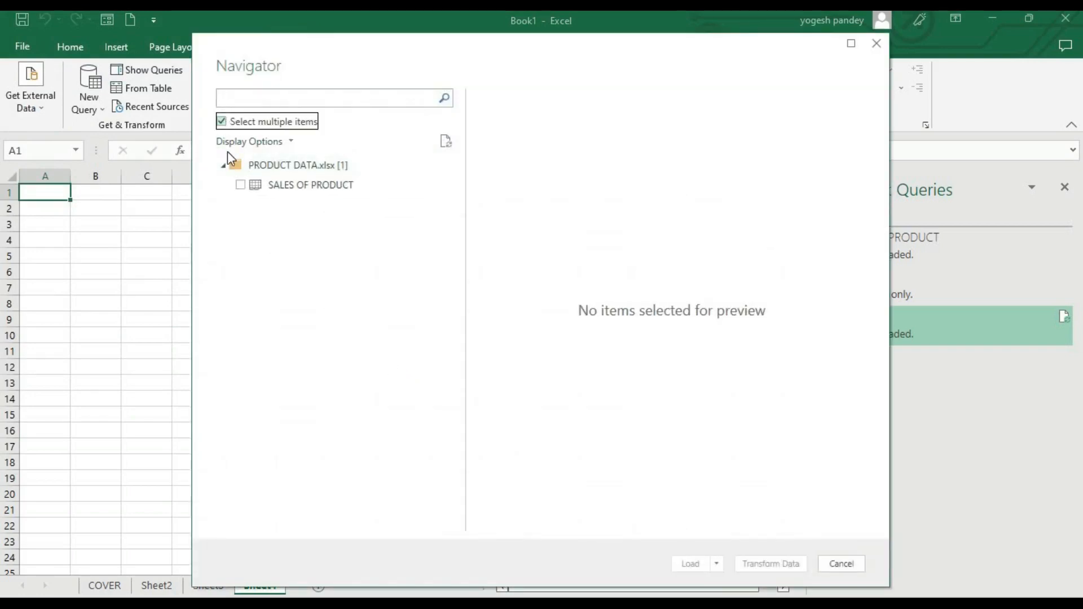
{"action": "left_click", "coordinate": [241, 186]}
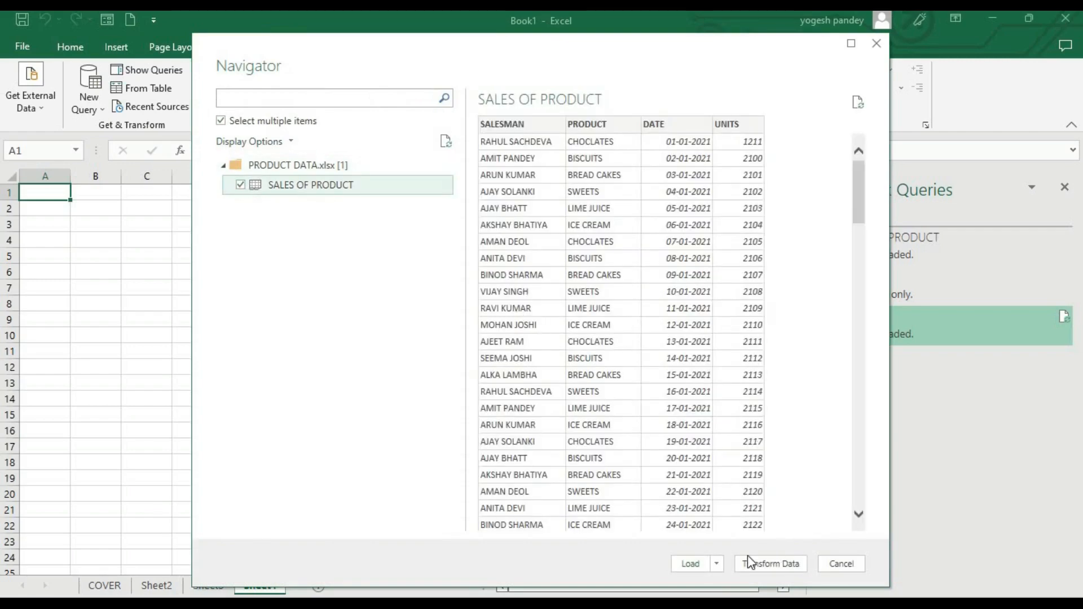
{"action": "left_click", "coordinate": [716, 563]}
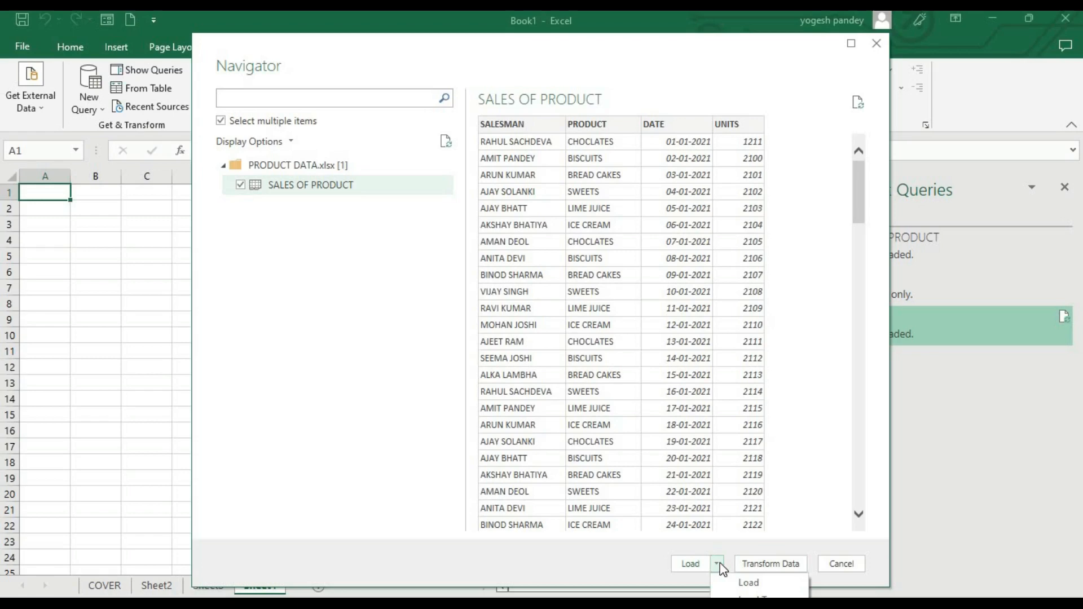
{"action": "left_click", "coordinate": [745, 583]}
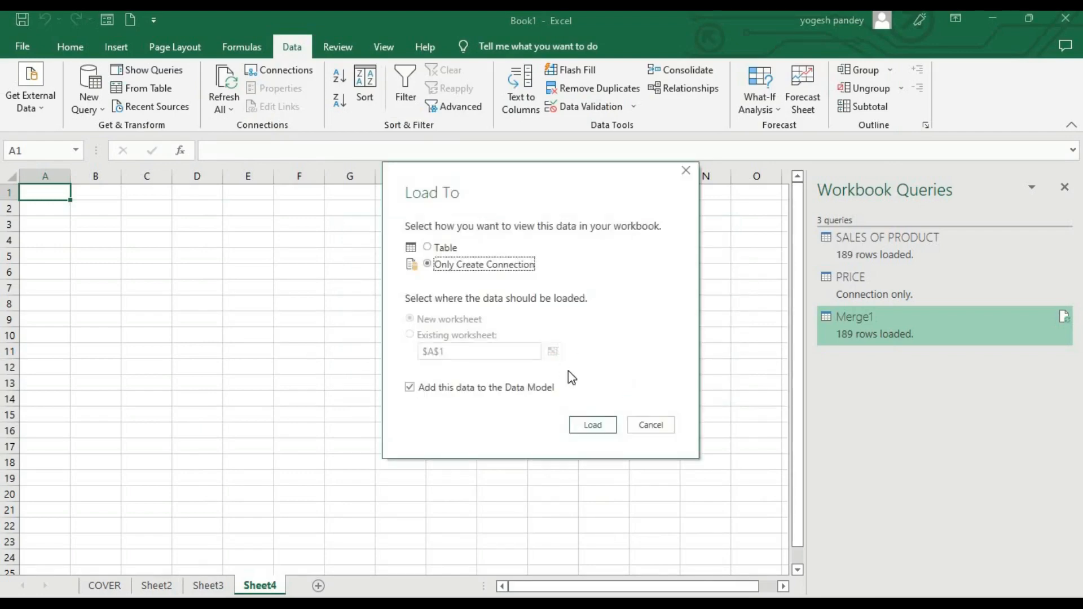
{"action": "left_click", "coordinate": [591, 426]}
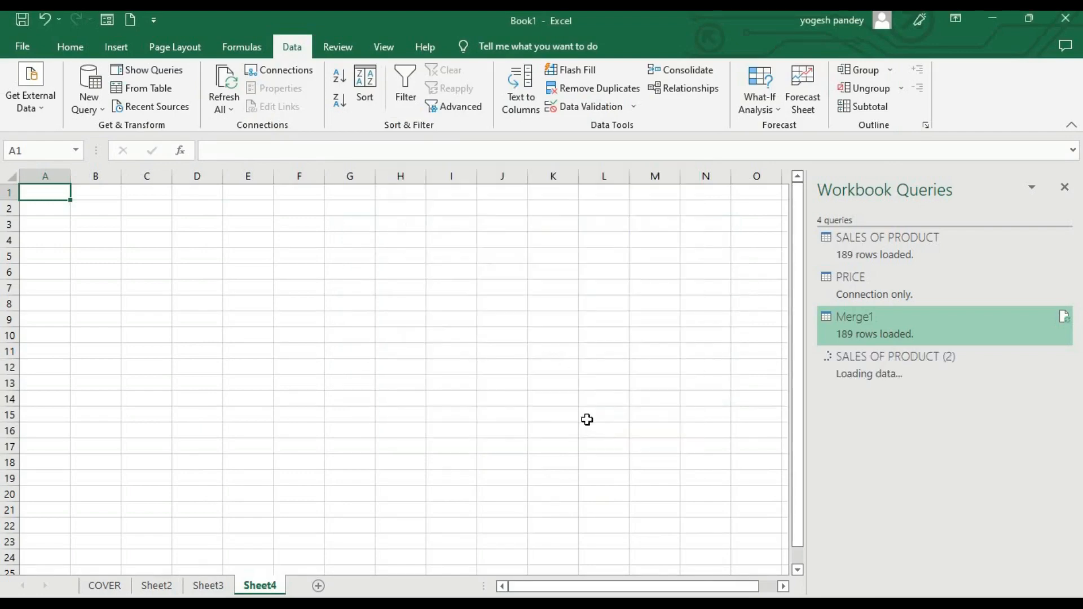
Import PRICE.csv from the MERGE folder as a query that only creates a connection.
{"action": "left_click", "coordinate": [88, 104]}
{"action": "mouse_move", "coordinate": [101, 135]}
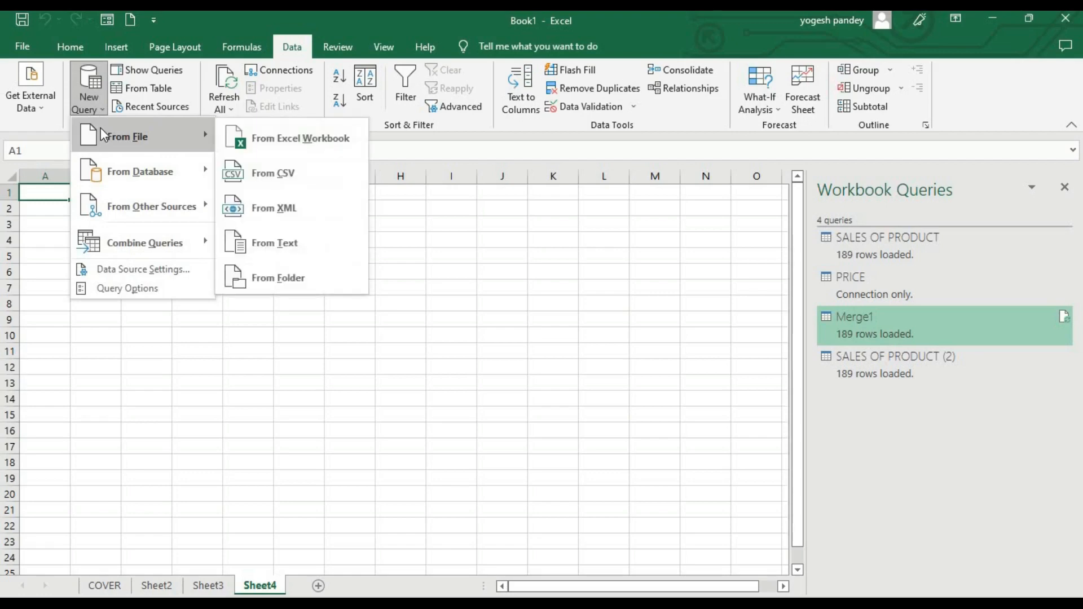
{"action": "left_click", "coordinate": [255, 172]}
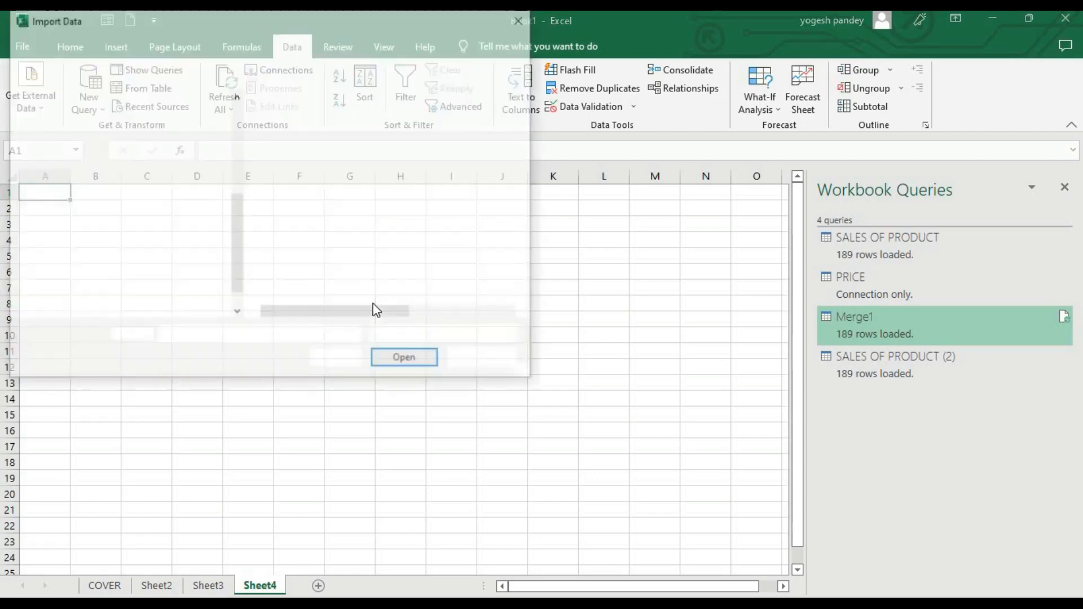
{"action": "left_click", "coordinate": [295, 121]}
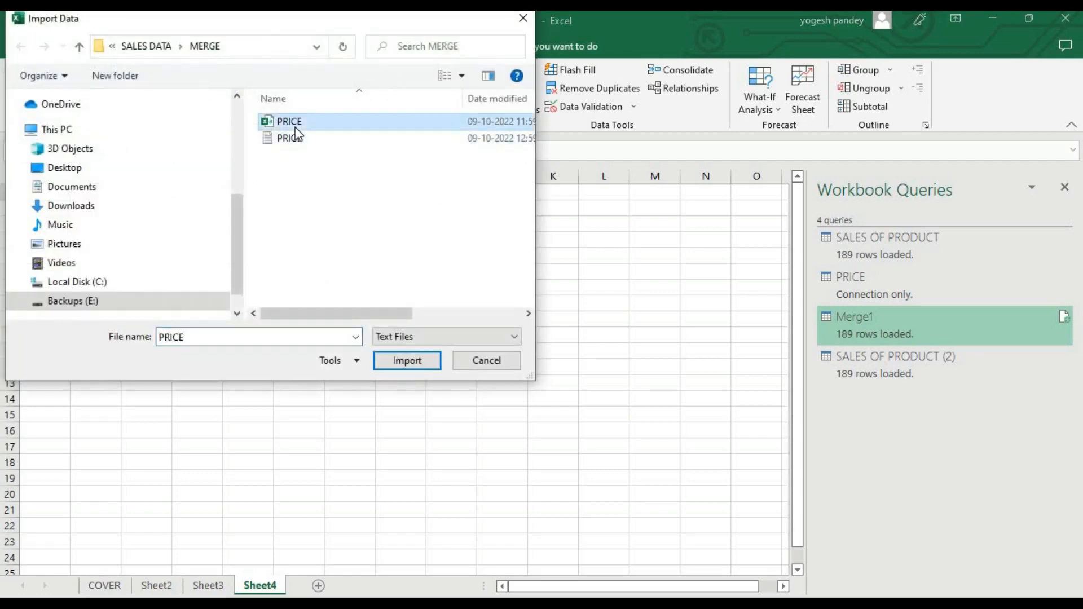
{"action": "left_click", "coordinate": [394, 360]}
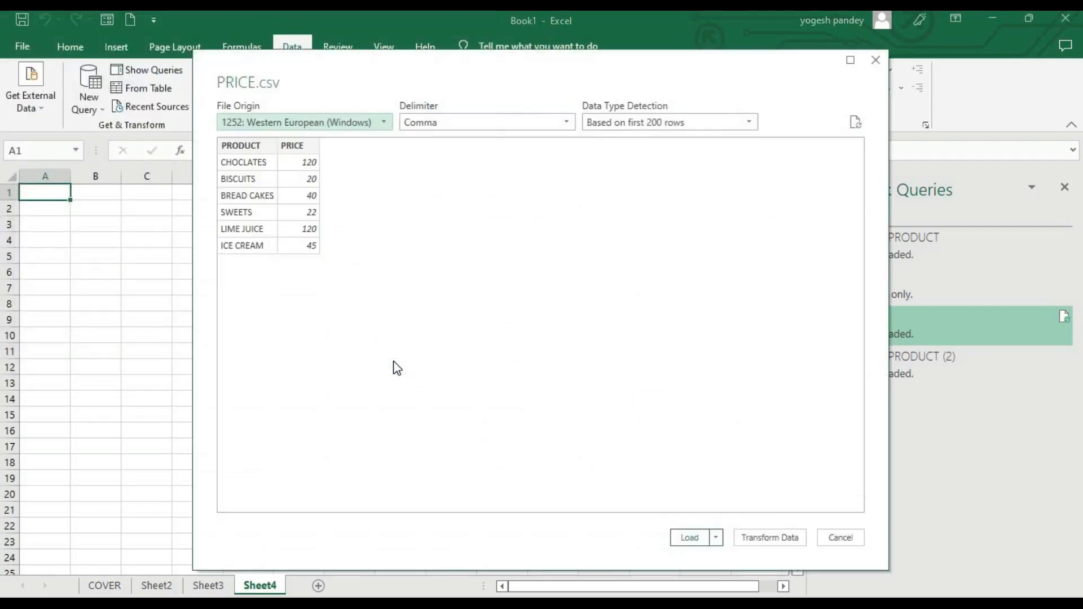
{"action": "left_click", "coordinate": [716, 538]}
{"action": "left_click", "coordinate": [733, 570]}
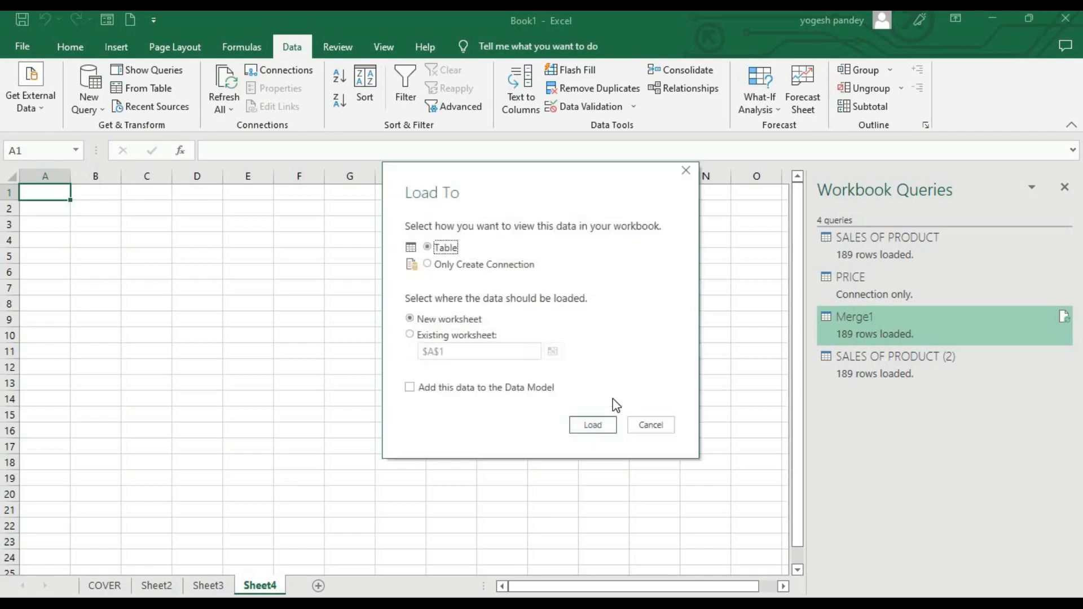
{"action": "left_click", "coordinate": [445, 265]}
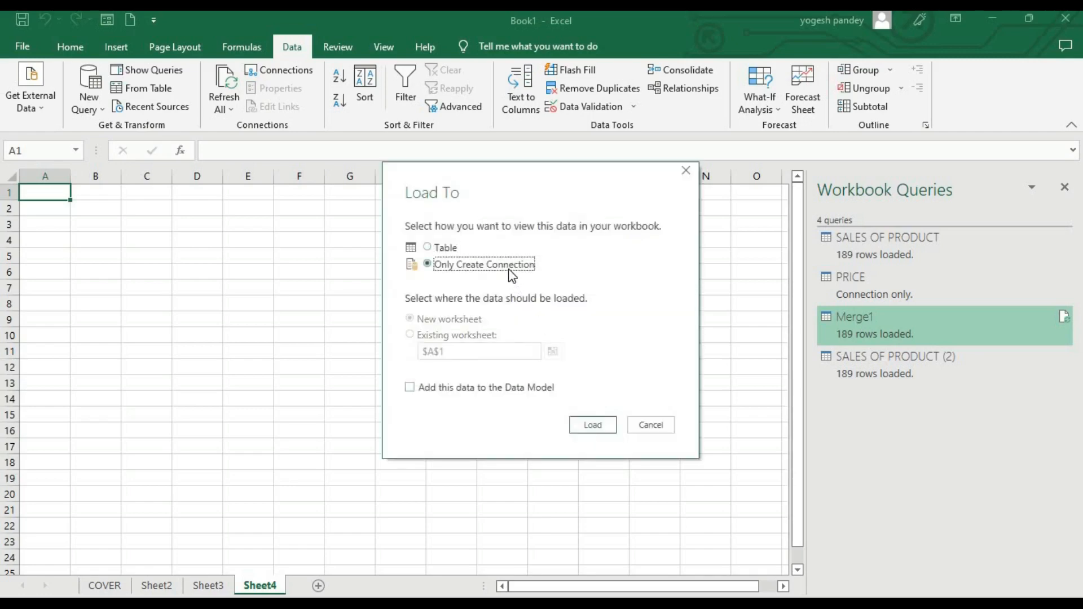
{"action": "left_click", "coordinate": [585, 426]}
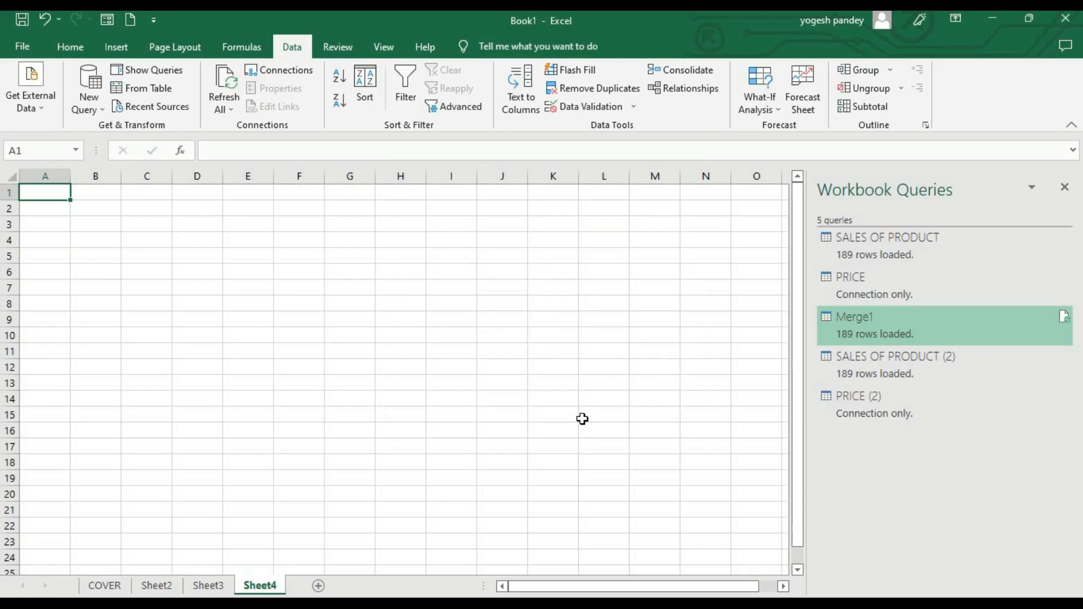
Merge the SALES OF PRODUCT (2) and PRICE (2) queries on their PRODUCT columns using a Left Outer join.
{"action": "left_click", "coordinate": [95, 103]}
{"action": "mouse_move", "coordinate": [126, 238]}
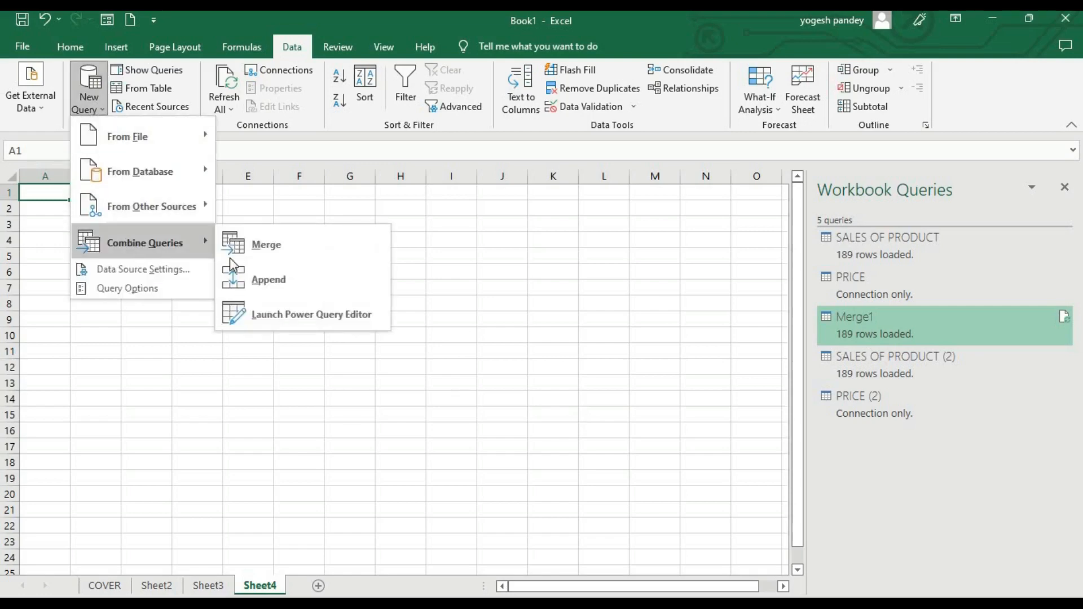
{"action": "left_click", "coordinate": [237, 258]}
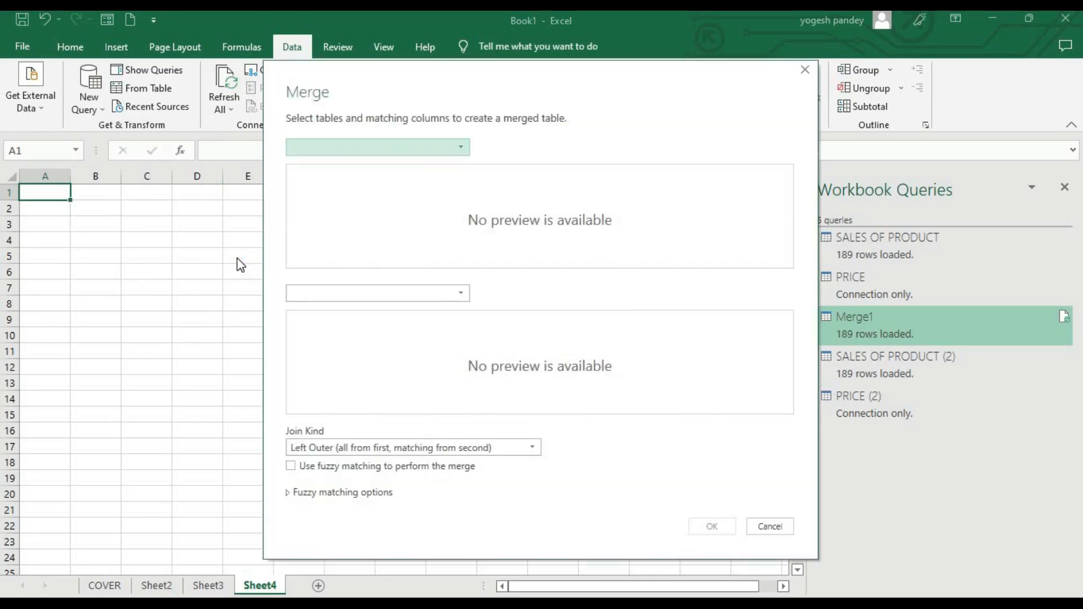
{"action": "left_click", "coordinate": [425, 147]}
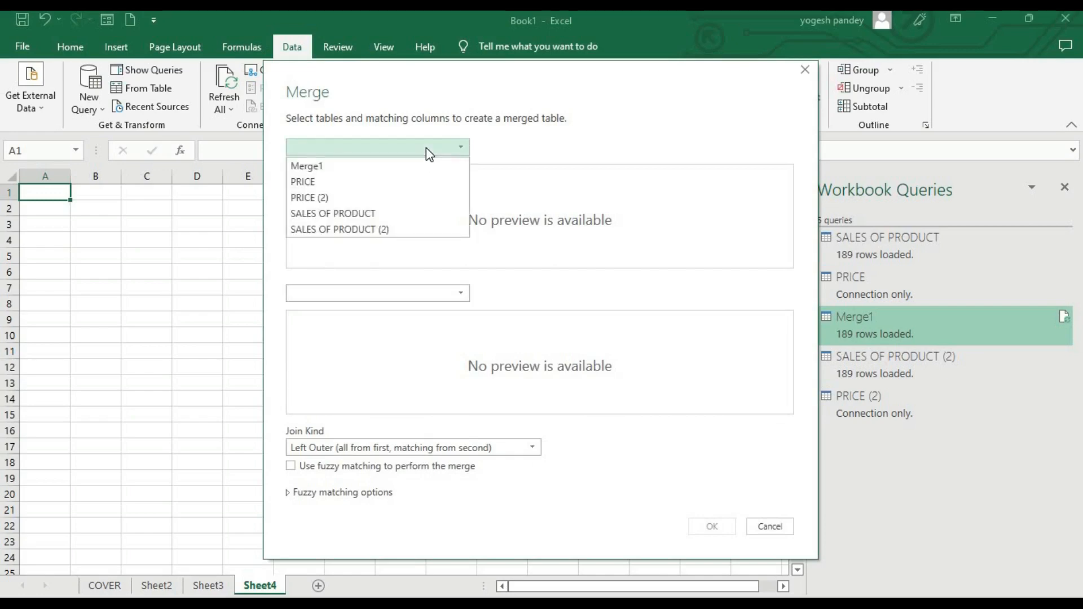
{"action": "left_click", "coordinate": [423, 230]}
{"action": "left_click", "coordinate": [429, 294]}
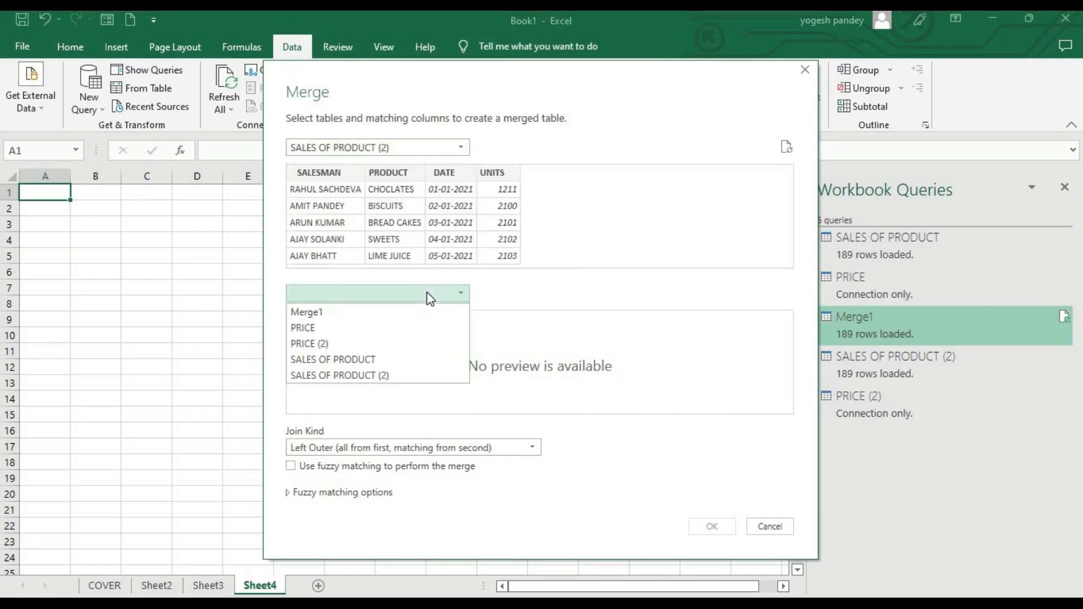
{"action": "left_click", "coordinate": [419, 344]}
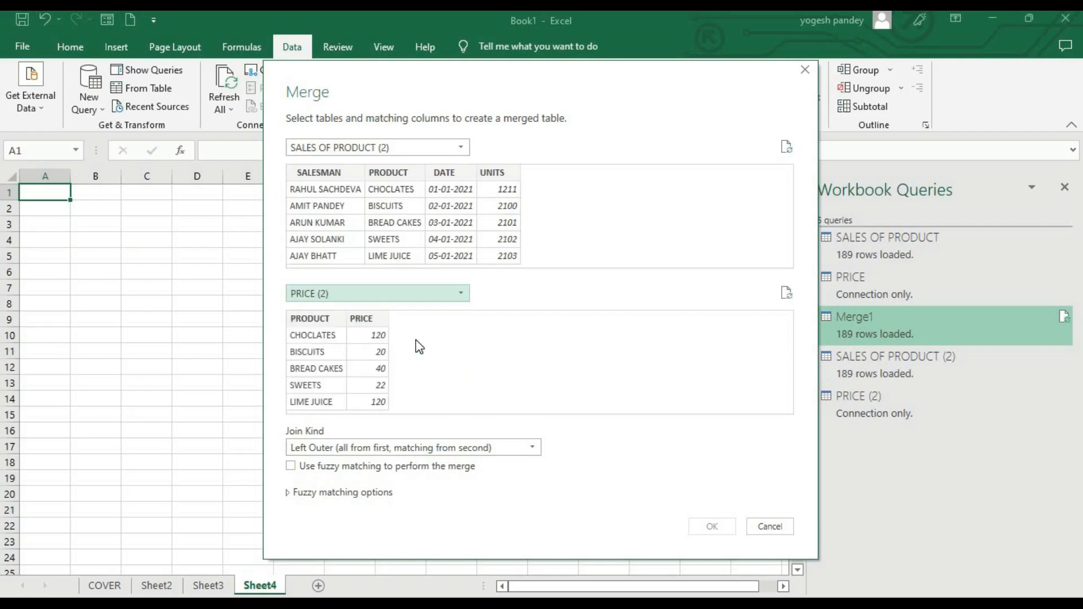
{"action": "left_click", "coordinate": [401, 177]}
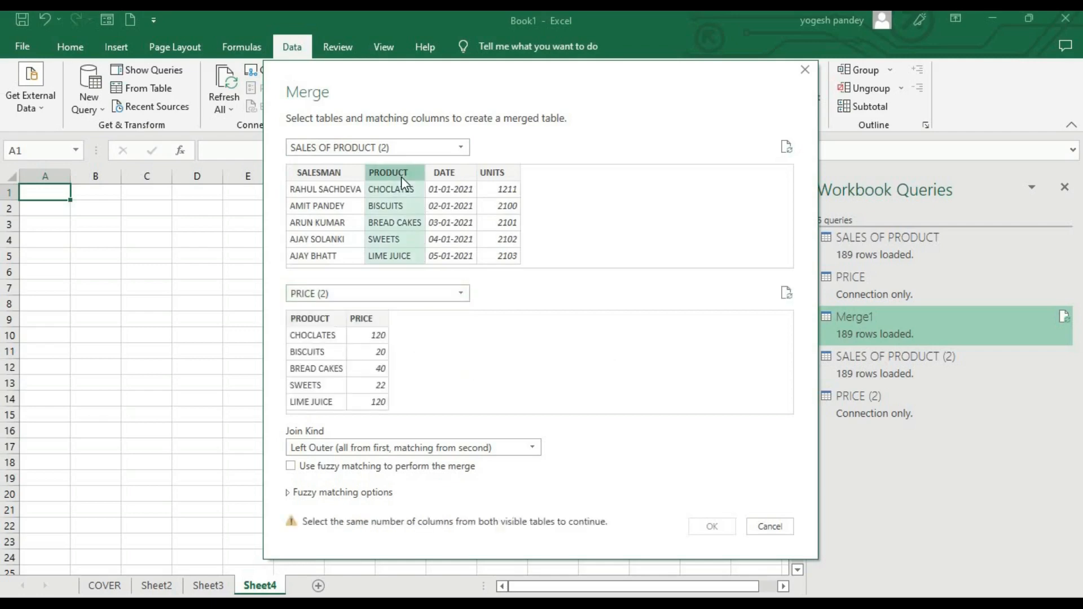
{"action": "left_click", "coordinate": [311, 321]}
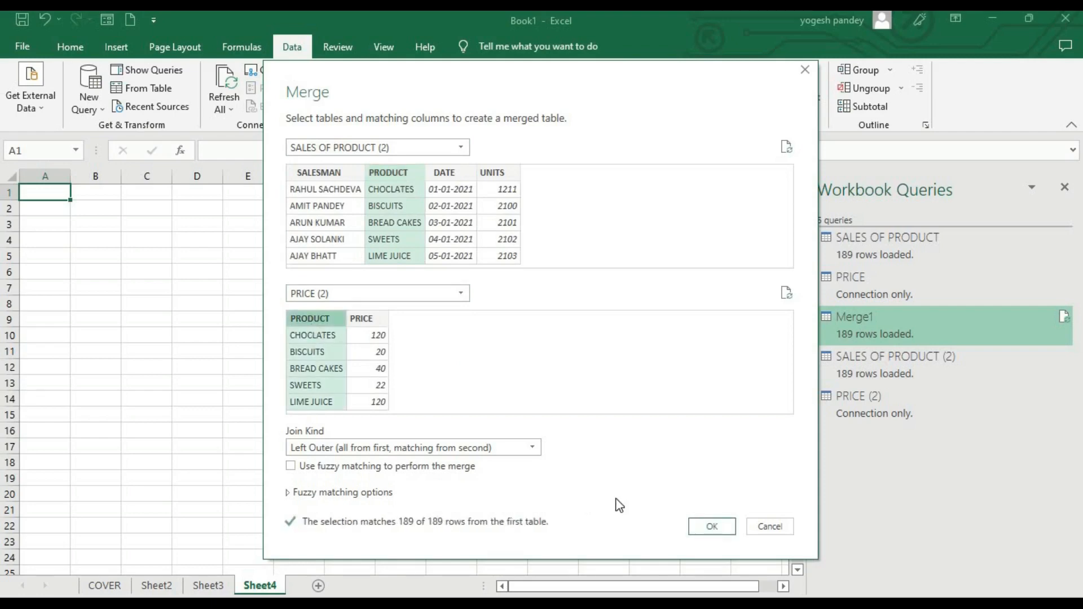
{"action": "left_click", "coordinate": [702, 526]}
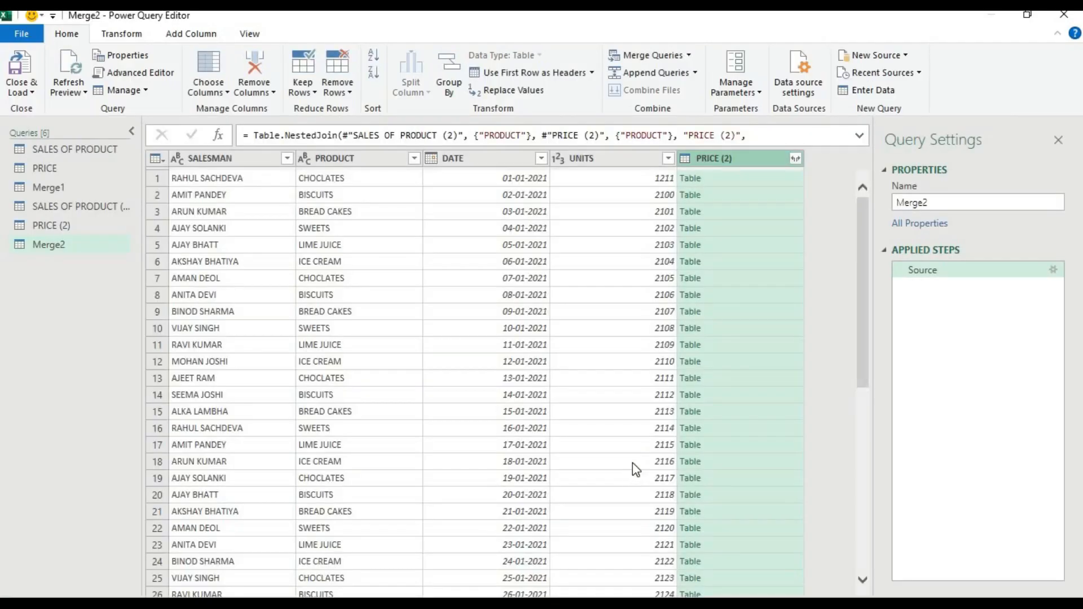
Expand the PRICE (2) column to include only its PRICE field, and close and load the merged query.
{"action": "left_click", "coordinate": [796, 159]}
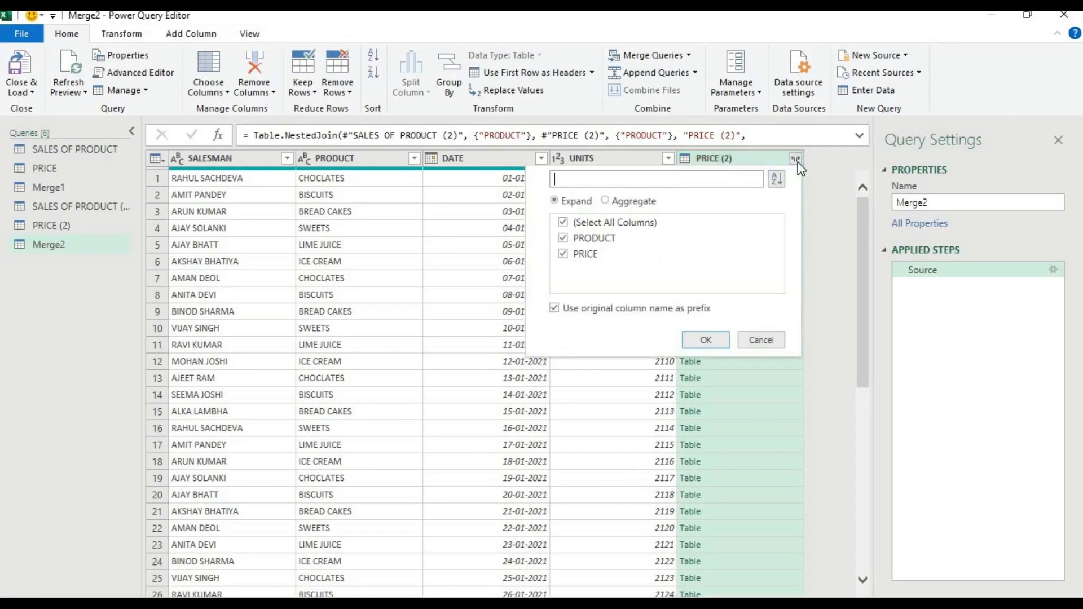
{"action": "left_click", "coordinate": [598, 240]}
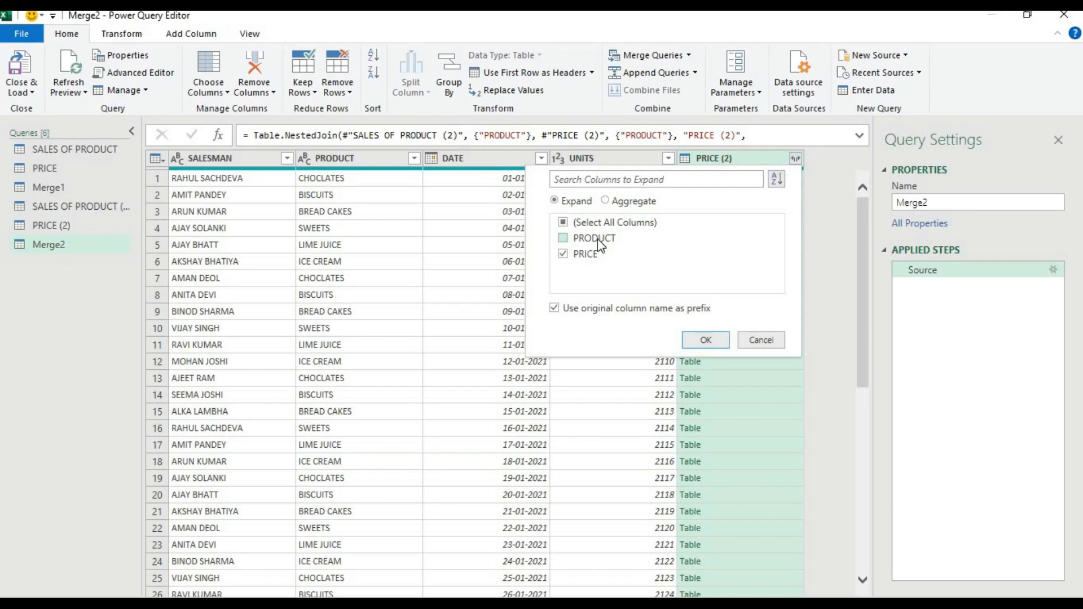
{"action": "left_click", "coordinate": [710, 340]}
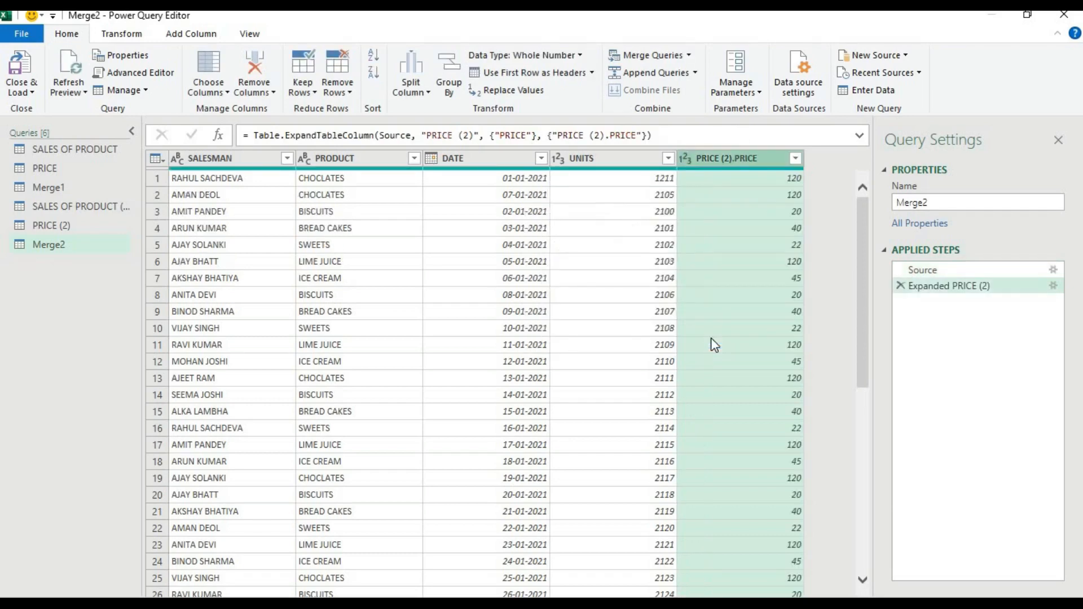
{"action": "left_click", "coordinate": [30, 92]}
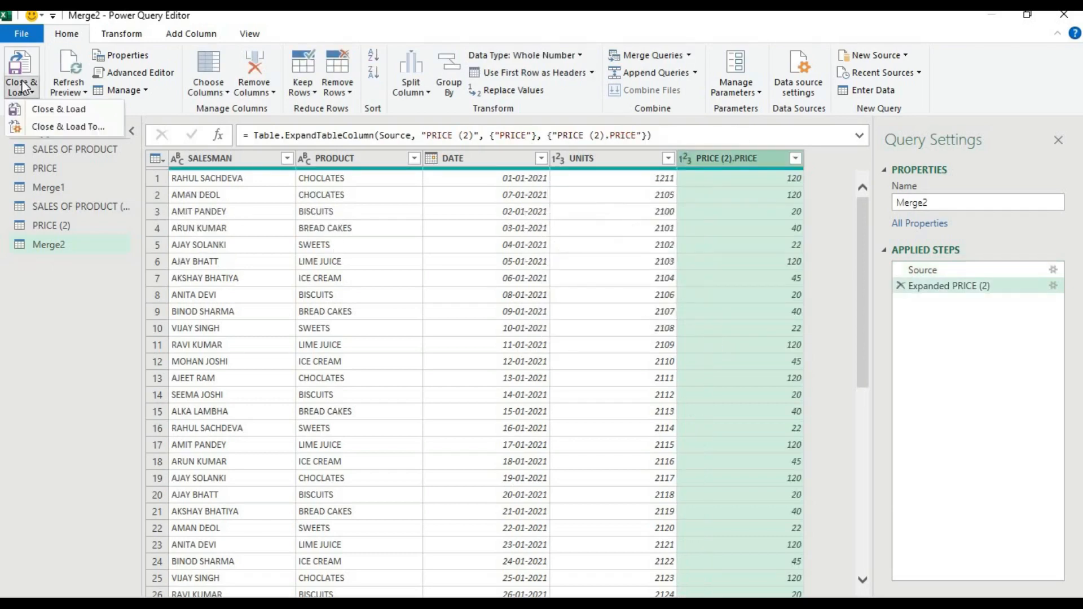
{"action": "left_click", "coordinate": [38, 112]}
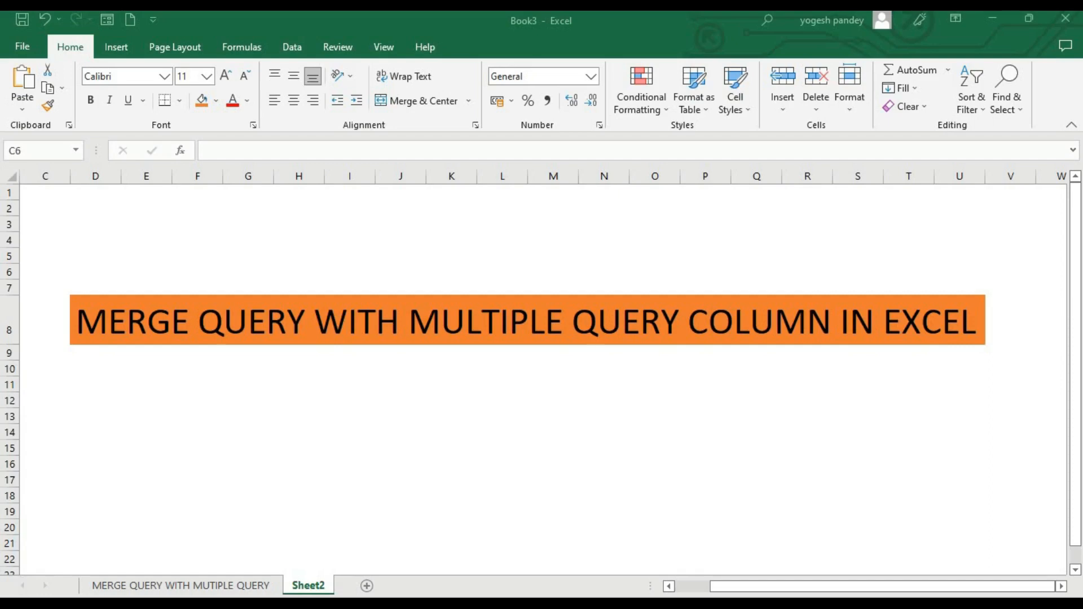
Open the MERGE QUERY WITH MUTIPLE QUERY sheet in Book3 and examine the headers and rows of its two tables.
{"action": "left_click", "coordinate": [148, 582]}
{"action": "left_click", "coordinate": [304, 433]}
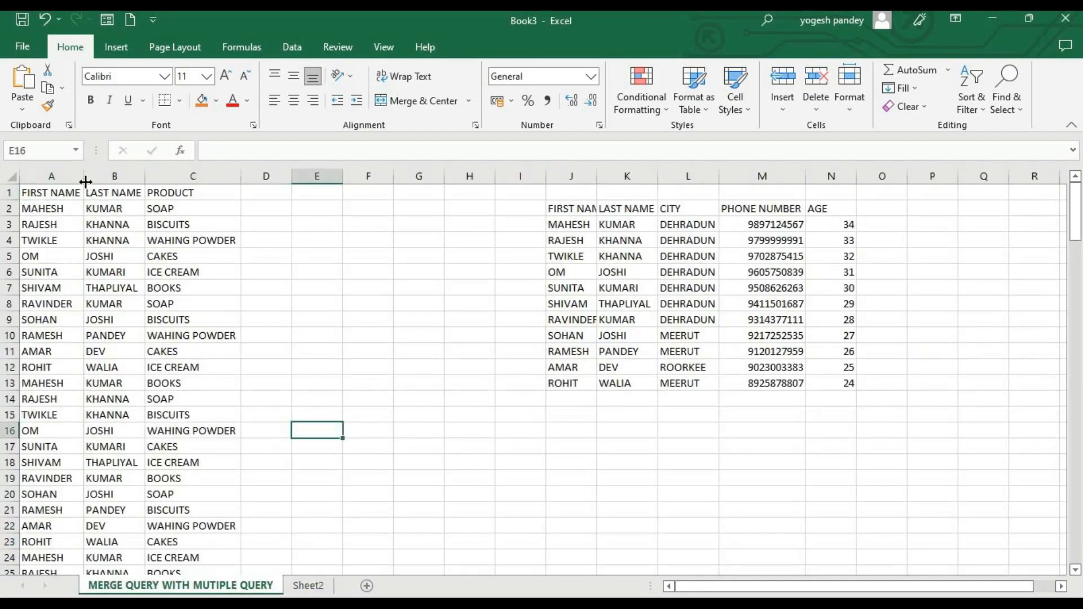
{"action": "left_click", "coordinate": [67, 205]}
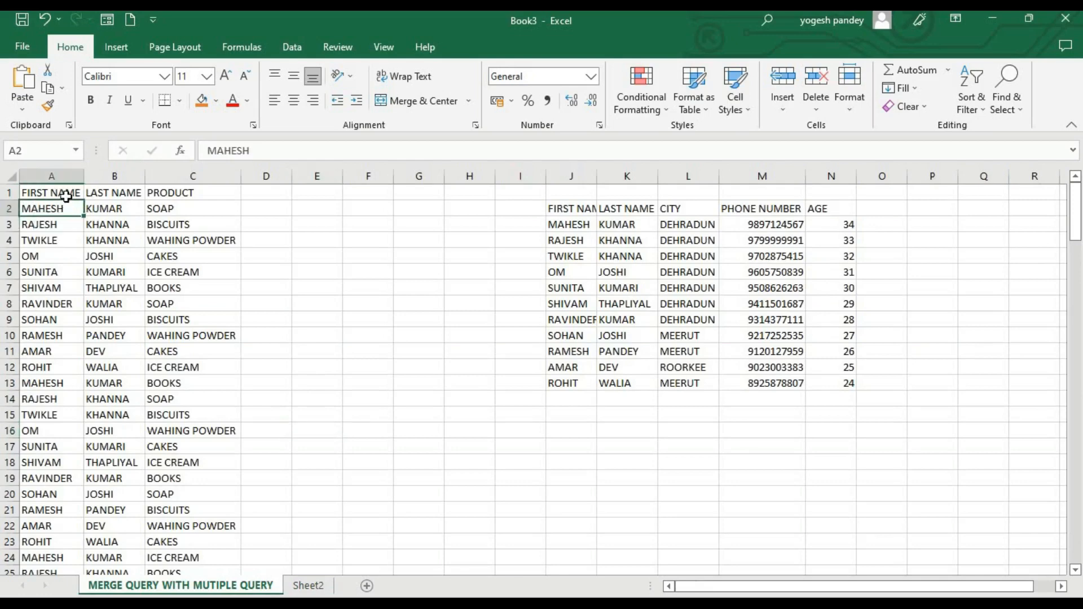
{"action": "left_click", "coordinate": [66, 195]}
{"action": "left_click", "coordinate": [121, 194]}
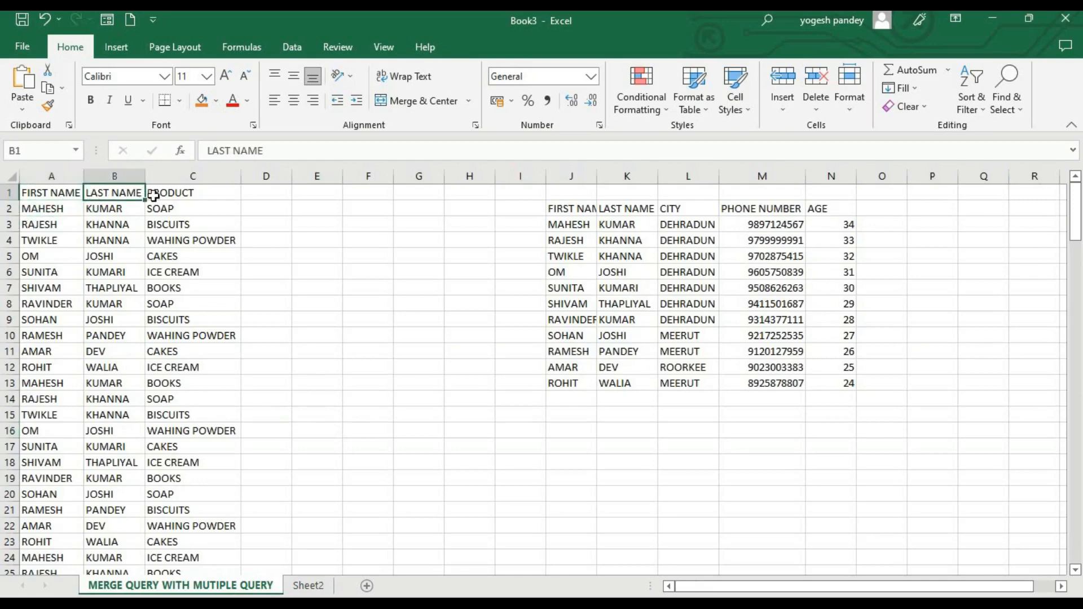
{"action": "left_click", "coordinate": [153, 194]}
{"action": "left_click", "coordinate": [167, 250]}
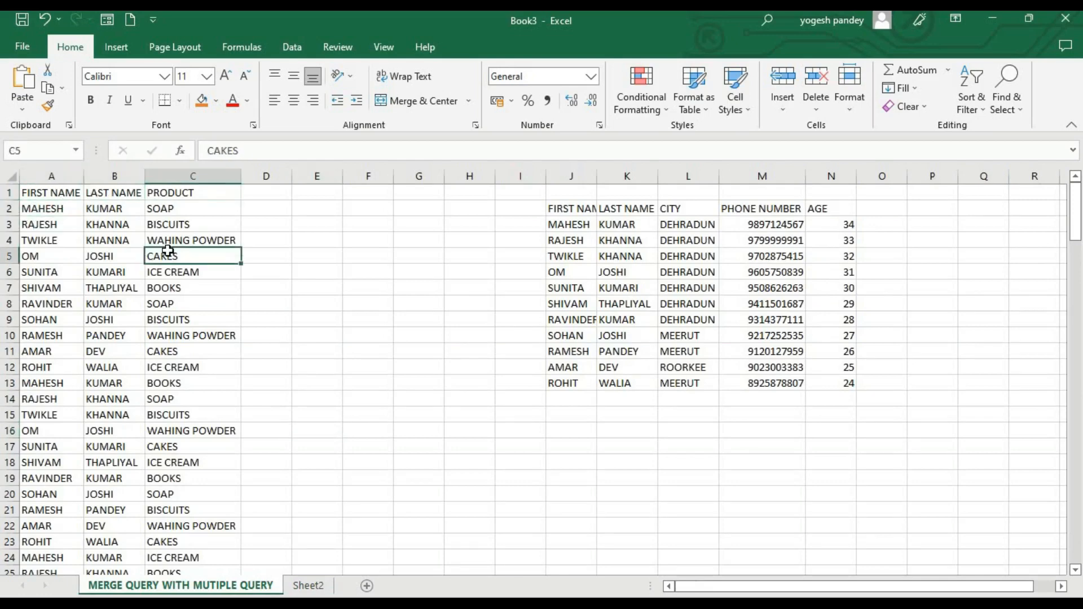
{"action": "left_click", "coordinate": [569, 209]}
{"action": "left_click", "coordinate": [566, 240]}
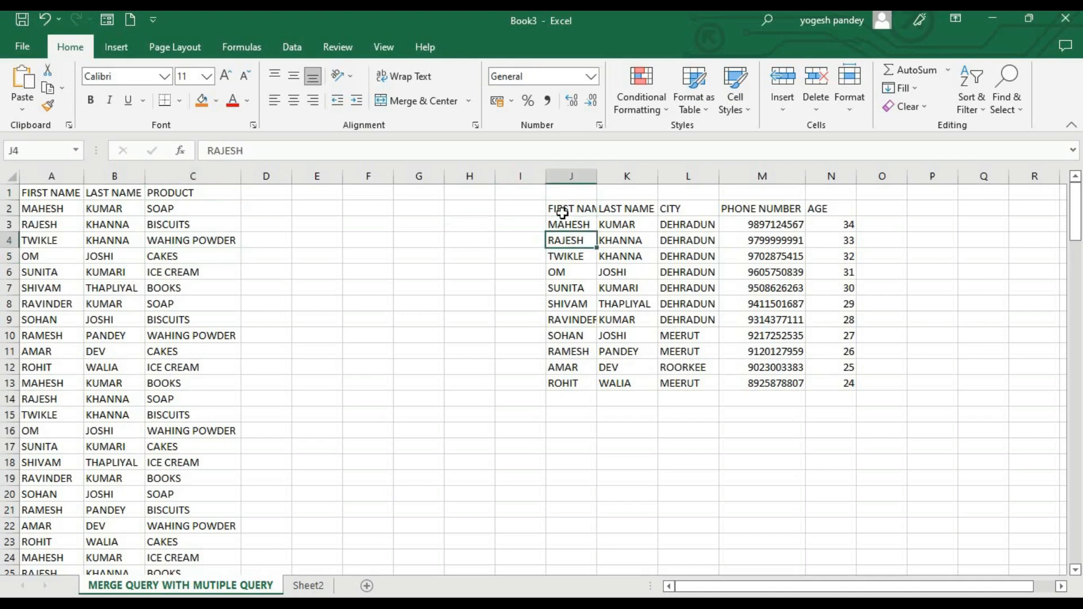
AutoFit column J to its contents and review the phone number and age columns of the second table.
{"action": "double_click", "coordinate": [596, 176]}
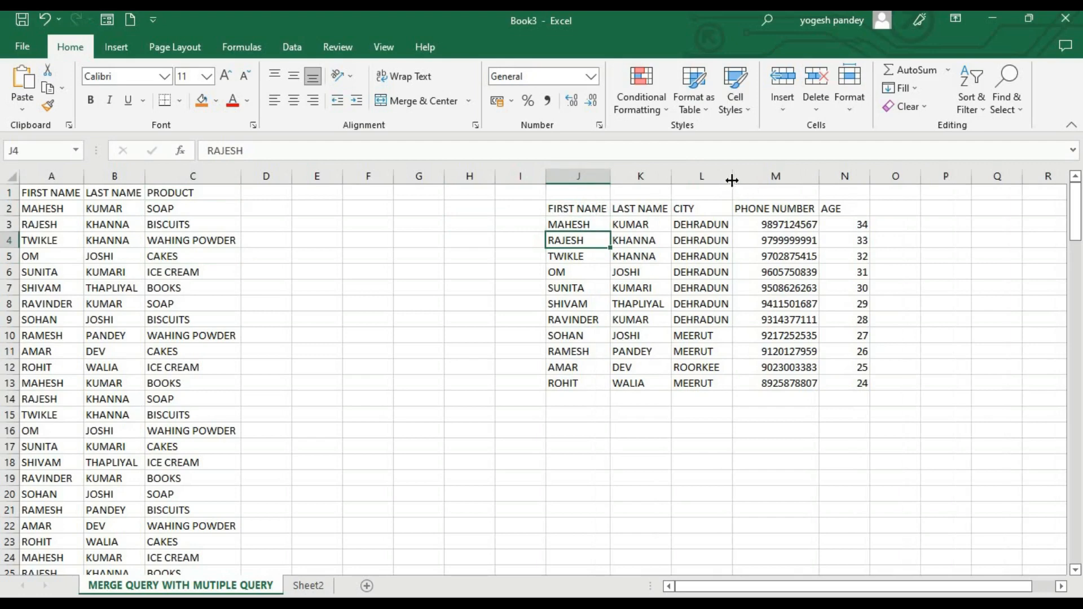
{"action": "left_click", "coordinate": [732, 180]}
{"action": "left_click", "coordinate": [787, 226]}
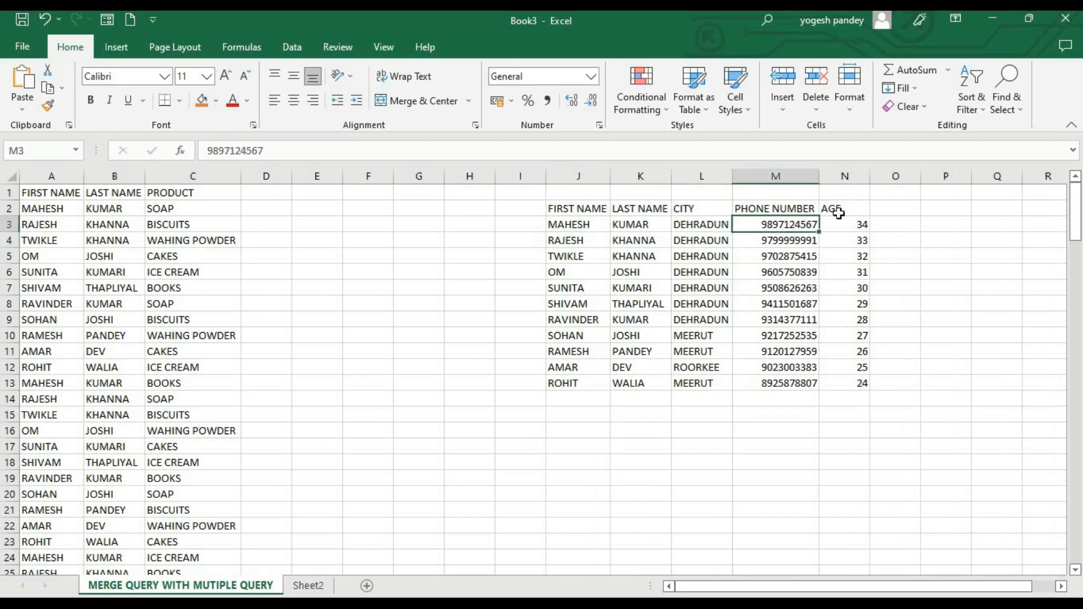
{"action": "left_click", "coordinate": [849, 224]}
{"action": "left_click", "coordinate": [839, 301]}
{"action": "left_click", "coordinate": [847, 368]}
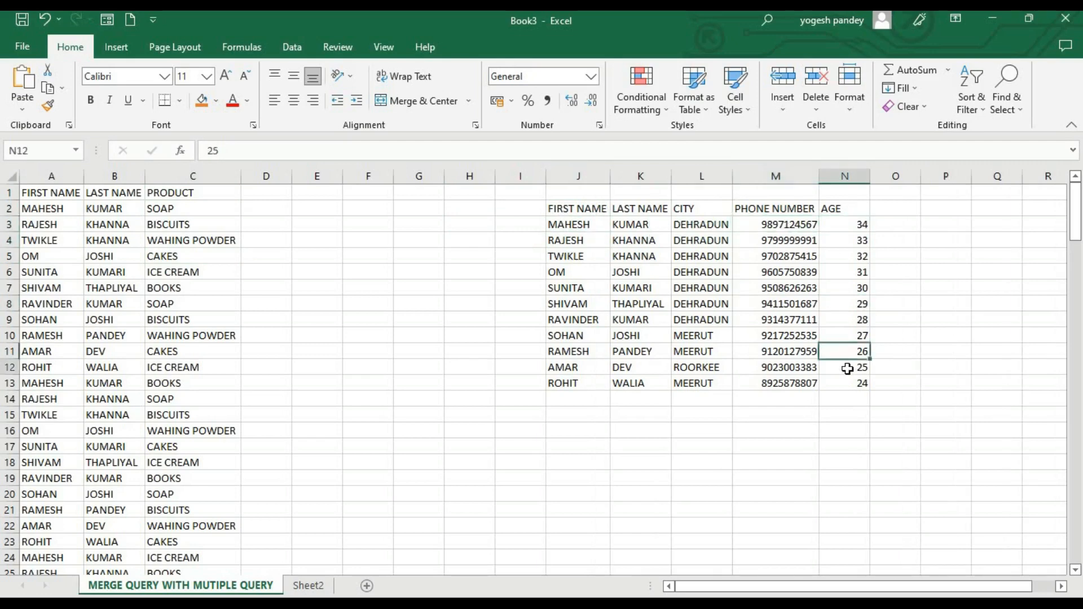
Examine the first table's header row and the blank columns D and E beside PRODUCT.
{"action": "left_click", "coordinate": [191, 195]}
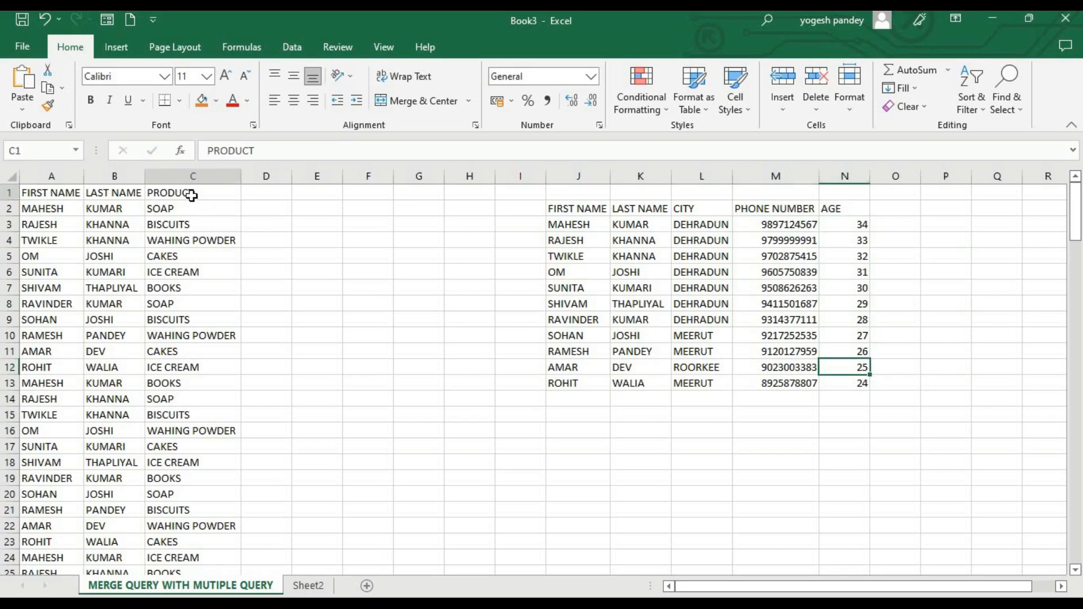
{"action": "left_click", "coordinate": [246, 194]}
{"action": "left_click", "coordinate": [315, 194]}
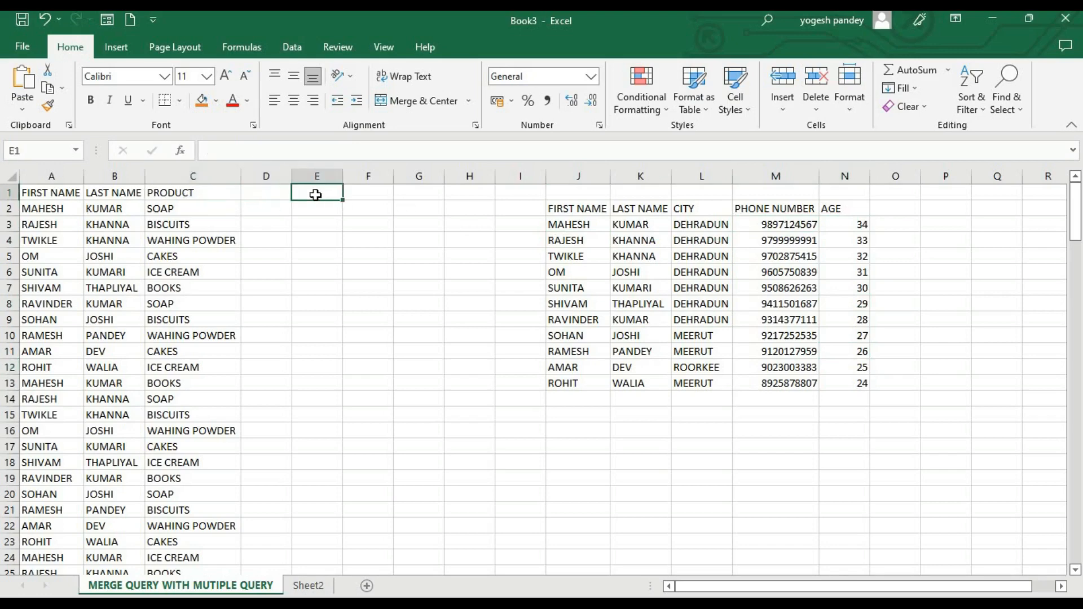
{"action": "left_click", "coordinate": [153, 195]}
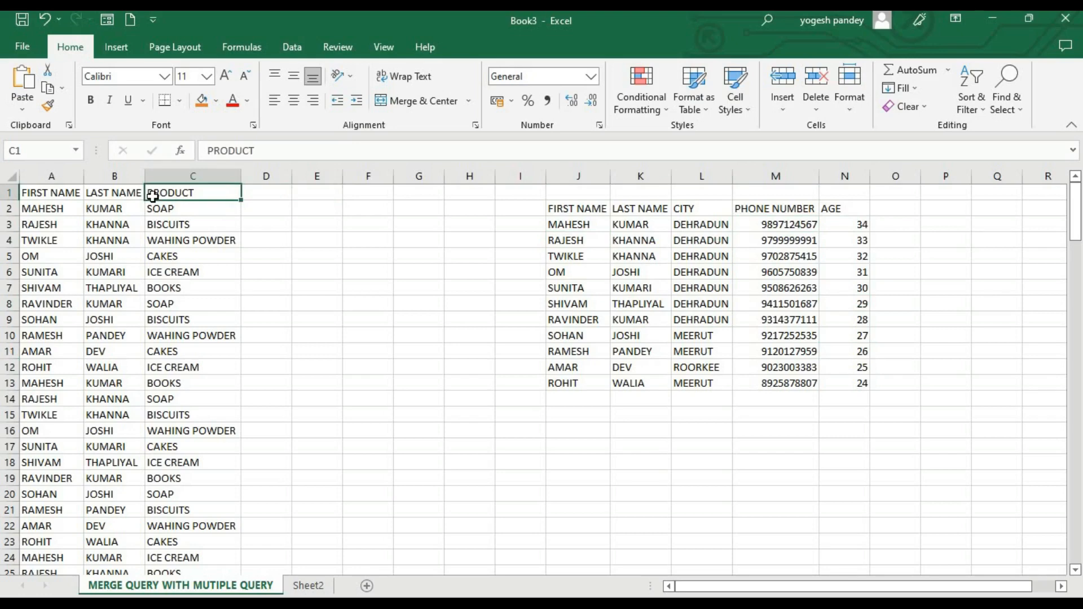
{"action": "left_click", "coordinate": [262, 199]}
{"action": "left_click", "coordinate": [305, 194]}
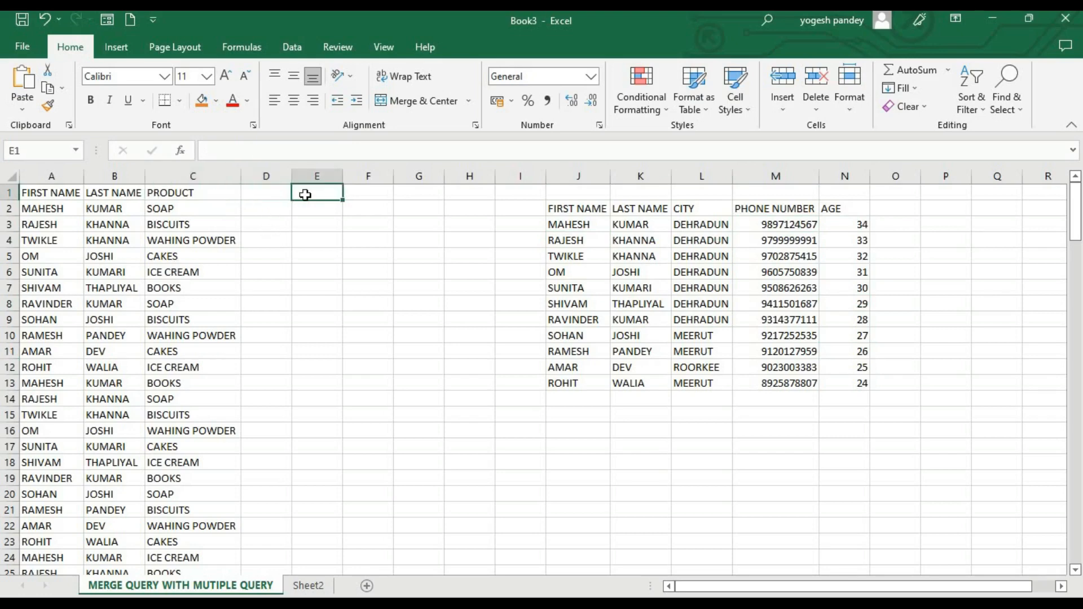
{"action": "left_click", "coordinate": [272, 194]}
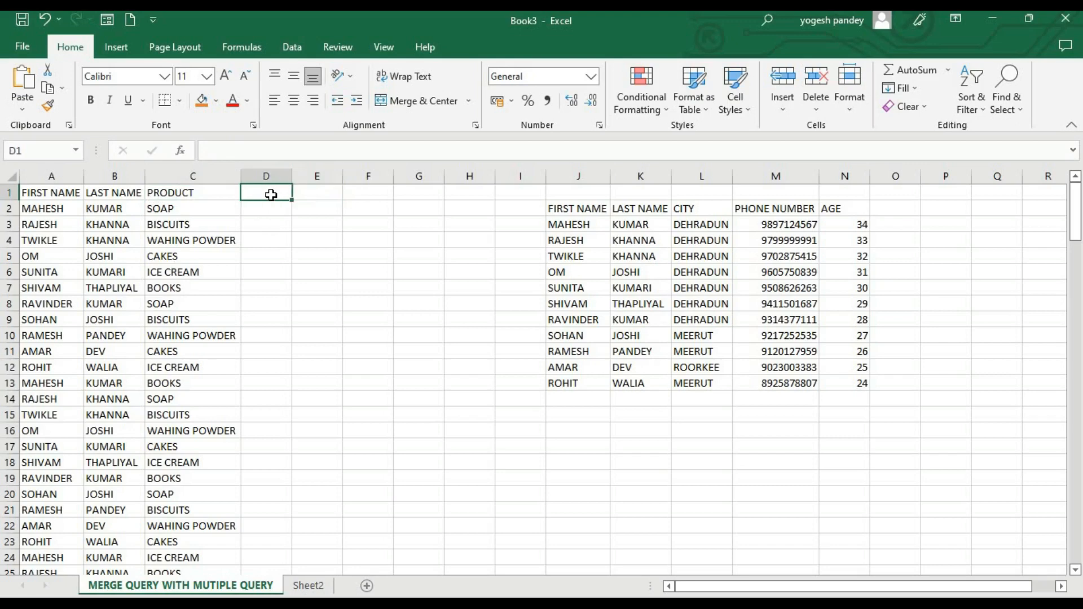
{"action": "left_click", "coordinate": [332, 193]}
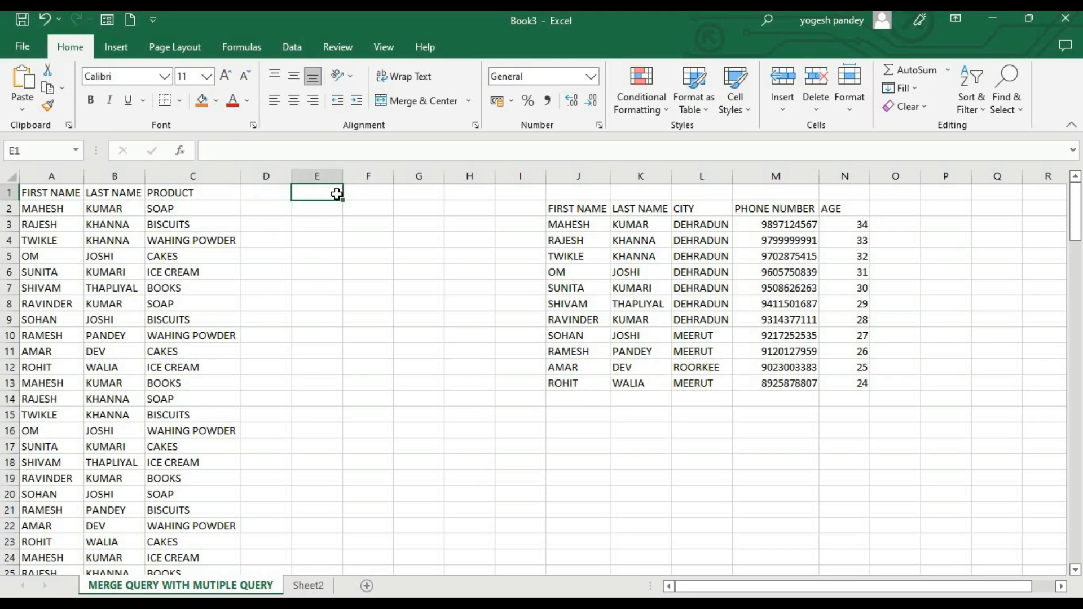
{"action": "left_click", "coordinate": [79, 208]}
{"action": "left_click", "coordinate": [69, 194]}
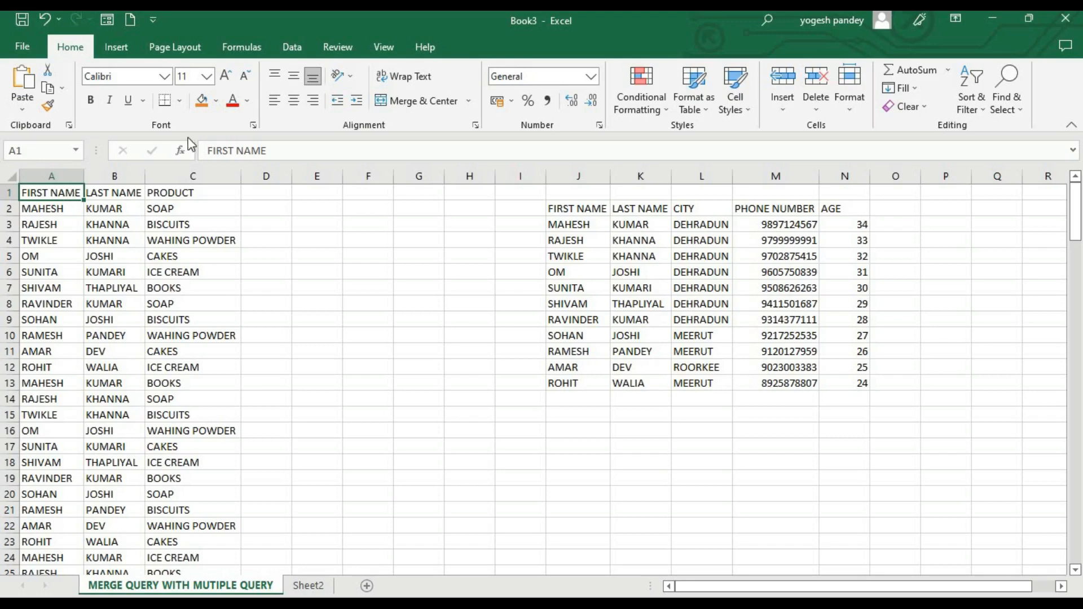
Create a Power Query table from the first range, A1:C156, with its first row as headers.
{"action": "left_click", "coordinate": [300, 53]}
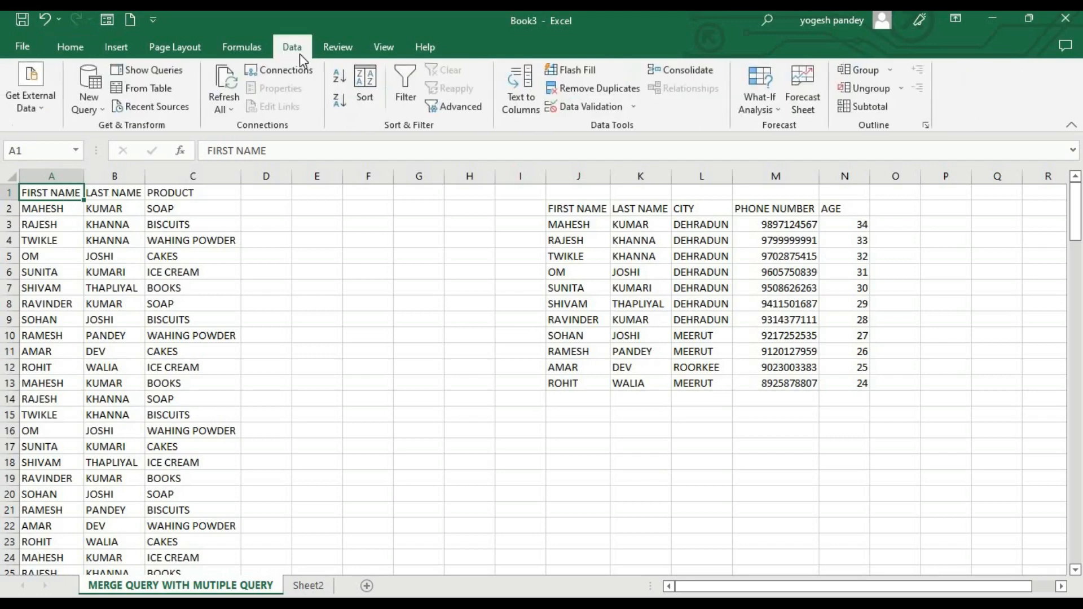
{"action": "left_click", "coordinate": [88, 110]}
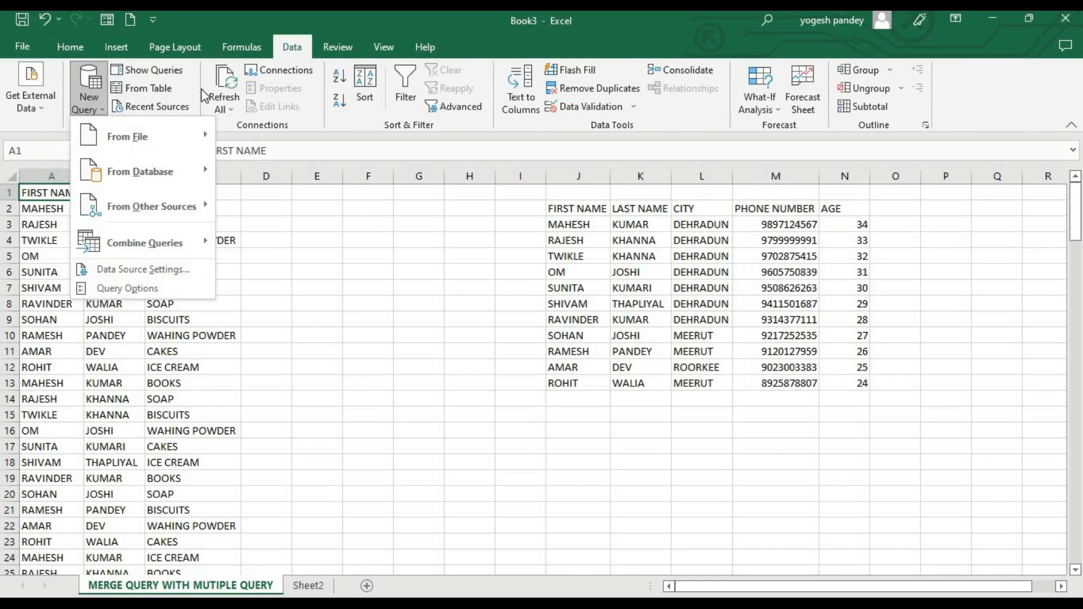
{"action": "left_click", "coordinate": [169, 90]}
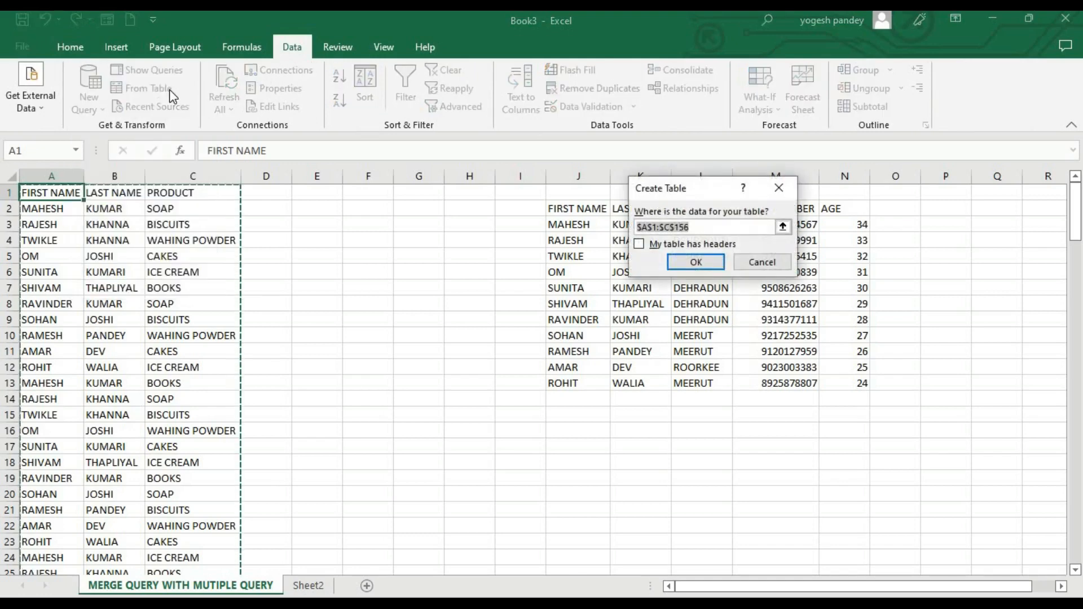
{"action": "left_click", "coordinate": [639, 245]}
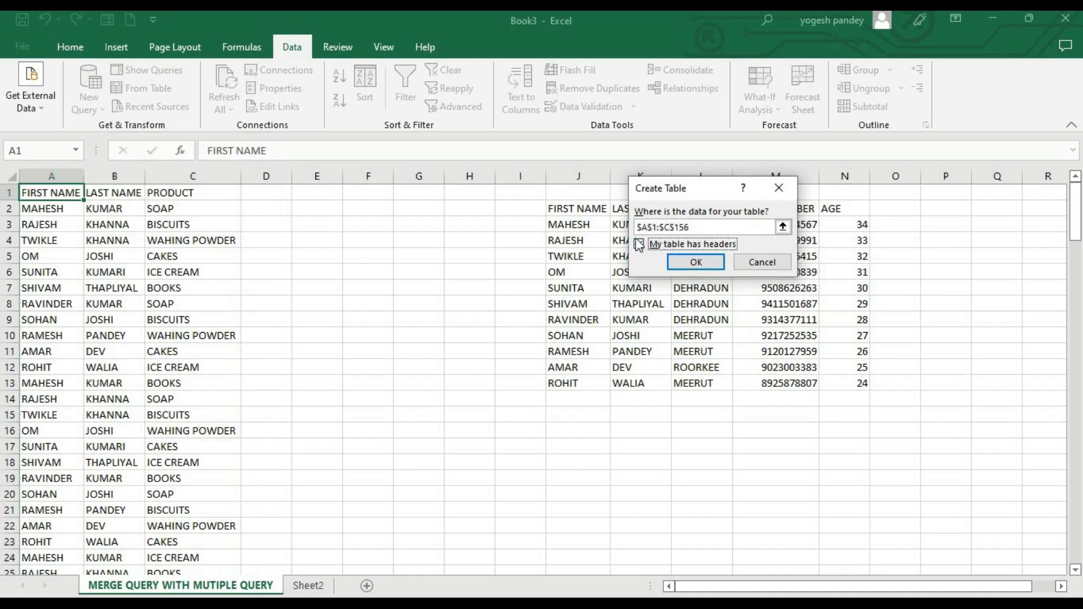
{"action": "left_click", "coordinate": [700, 262]}
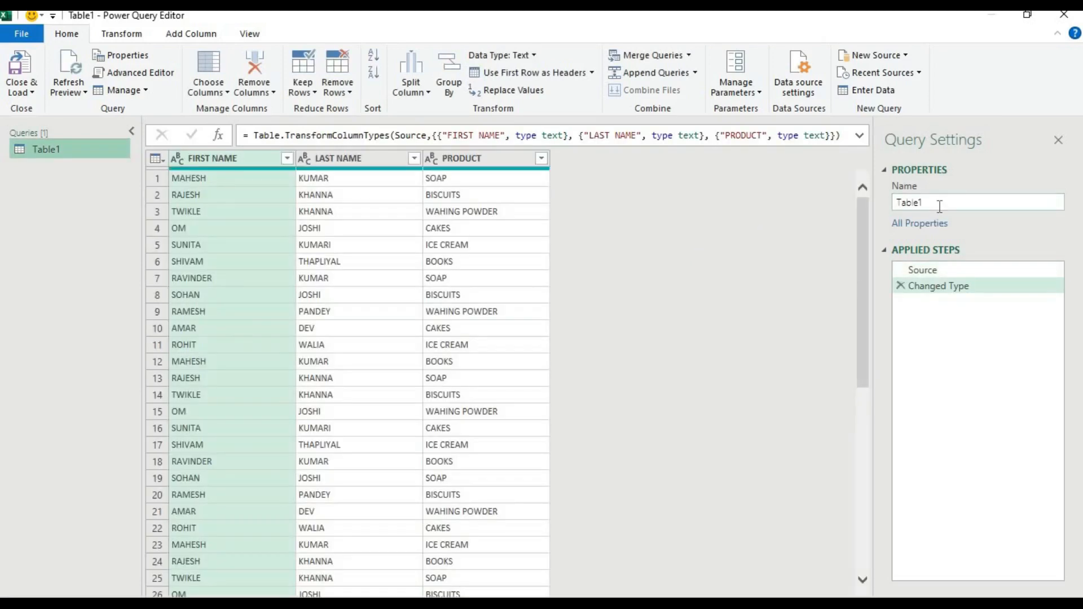
Name the first table's query CUSTOMER DATA and load it as a connection only.
{"action": "double_click", "coordinate": [939, 203]}
{"action": "type", "text": "CUSTOMER DATA"}
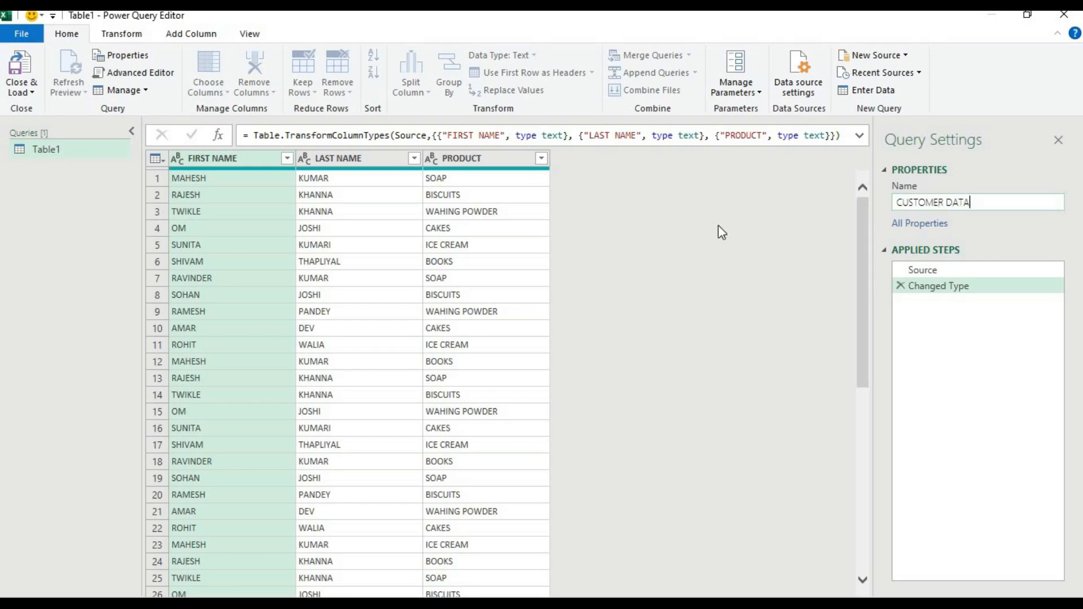
{"action": "left_click", "coordinate": [31, 93]}
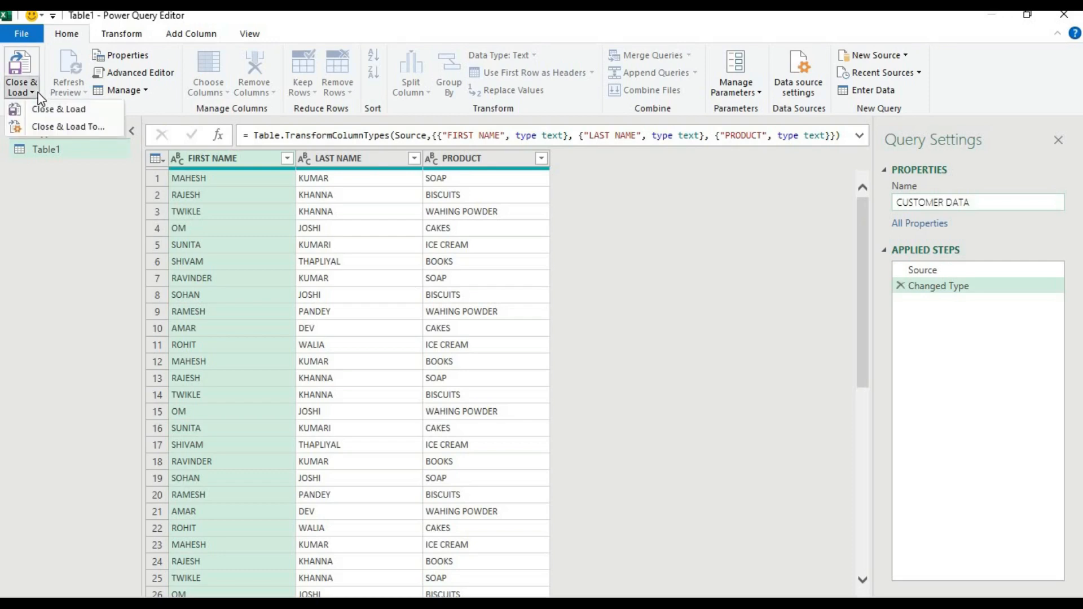
{"action": "left_click", "coordinate": [52, 121]}
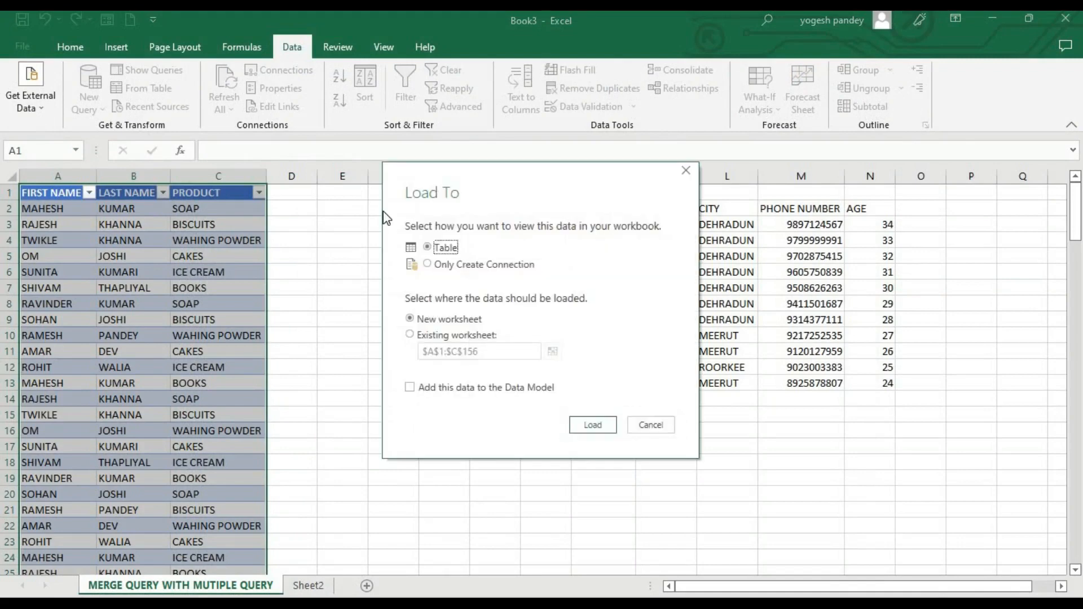
{"action": "left_click", "coordinate": [443, 269]}
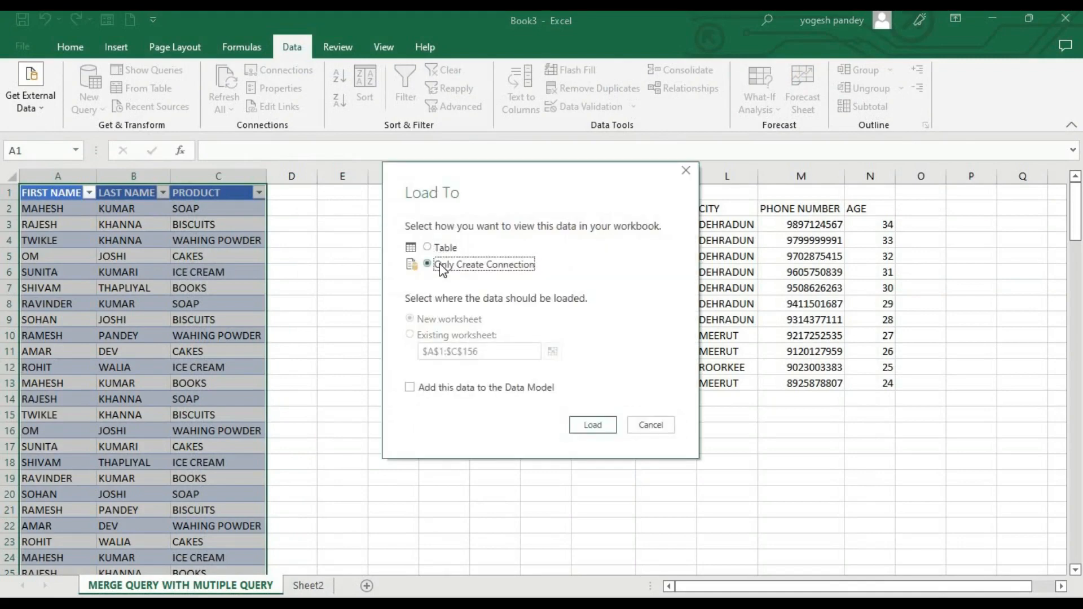
{"action": "left_click", "coordinate": [586, 428]}
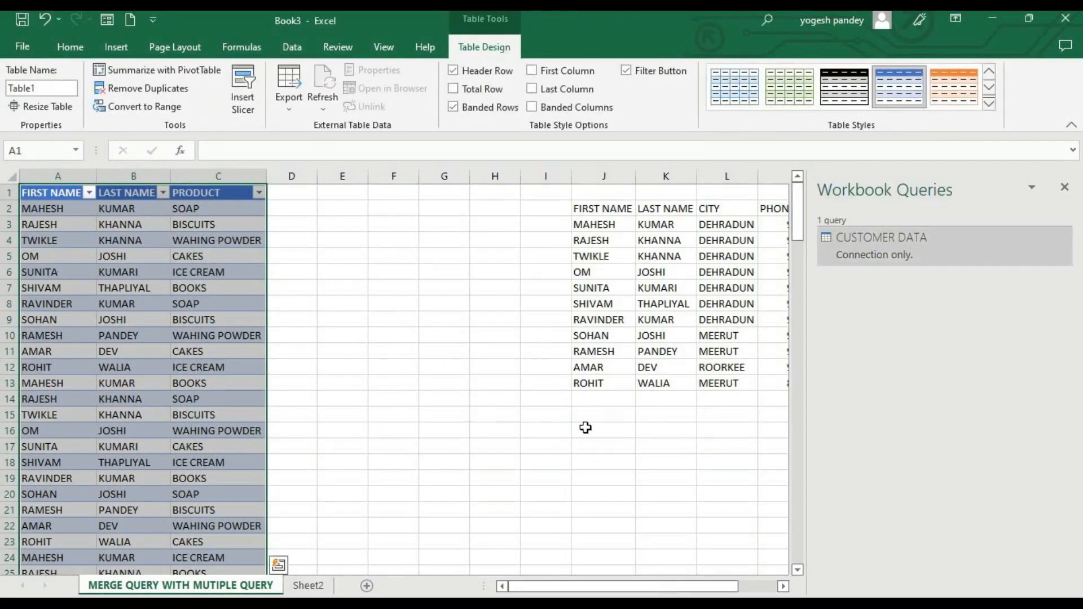
Create a Power Query table with headers from the second range, J2:N13.
{"action": "left_click", "coordinate": [602, 208]}
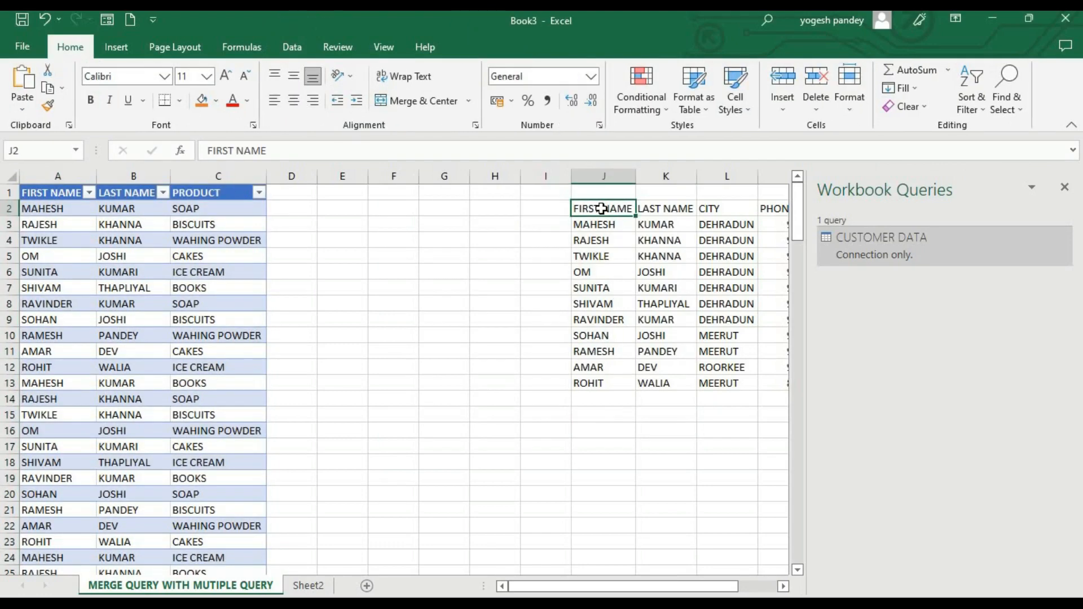
{"action": "left_click", "coordinate": [303, 56]}
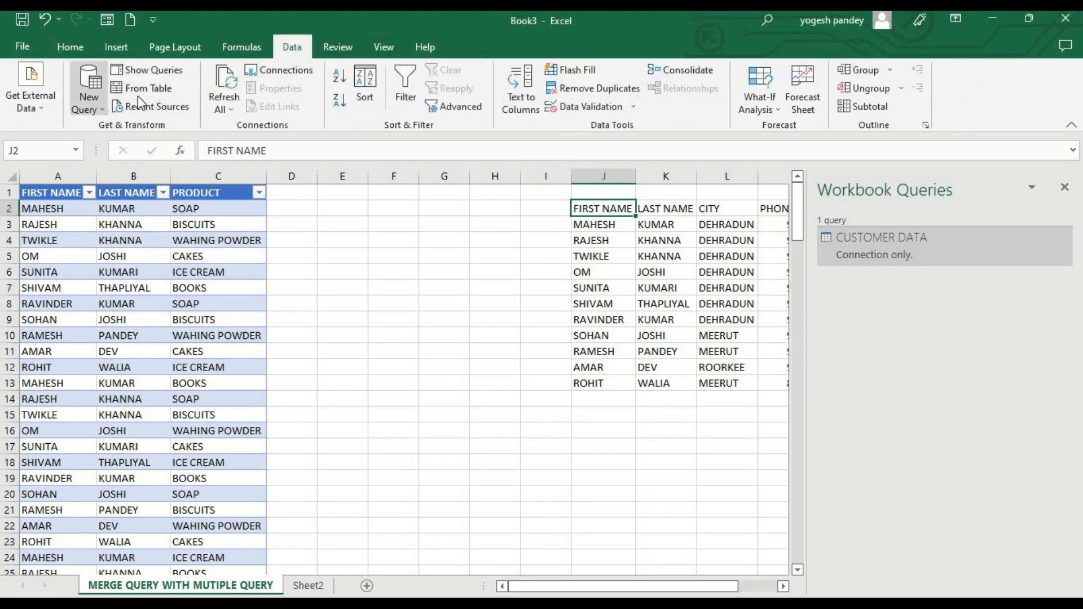
{"action": "left_click", "coordinate": [139, 95]}
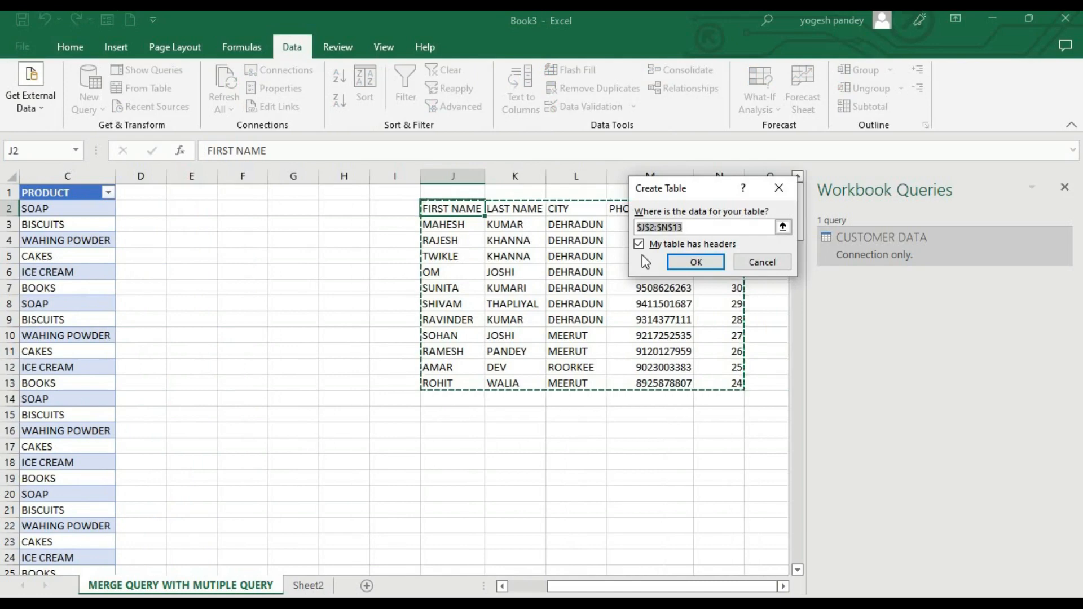
{"action": "left_click", "coordinate": [707, 263]}
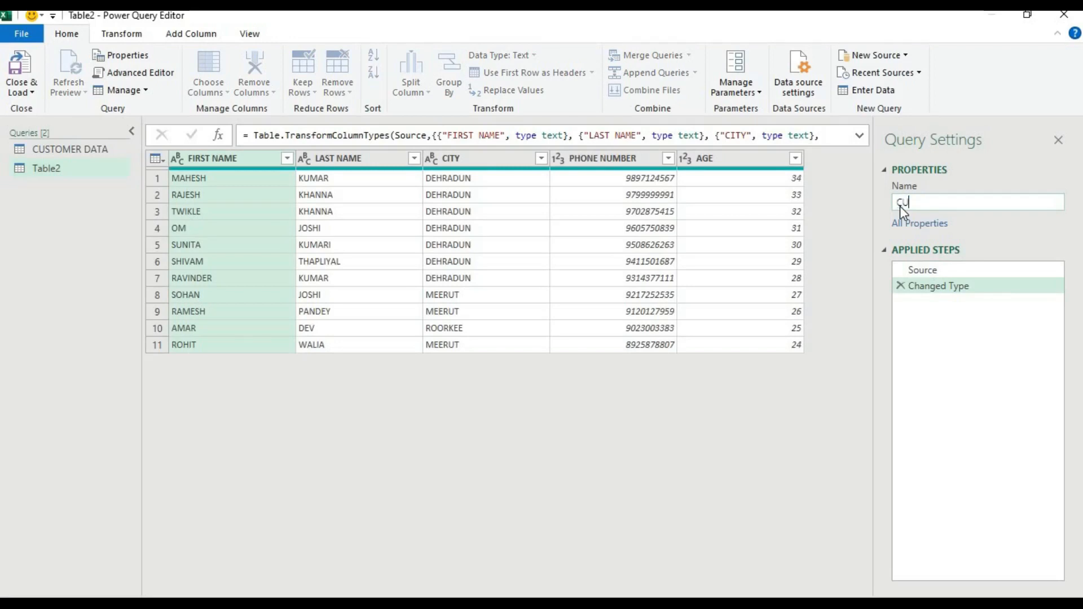
Name the second table's query CUS DETAIL and load it as a connection only.
{"action": "key", "text": "alt+t"}
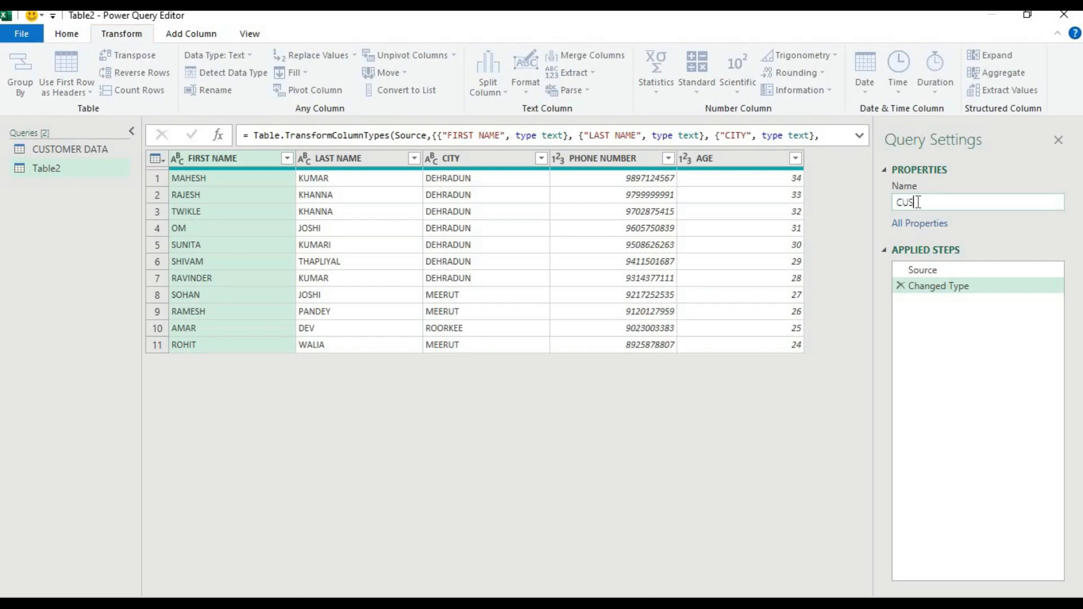
{"action": "type", "text": "DETAIL"}
{"action": "left_click", "coordinate": [76, 34]}
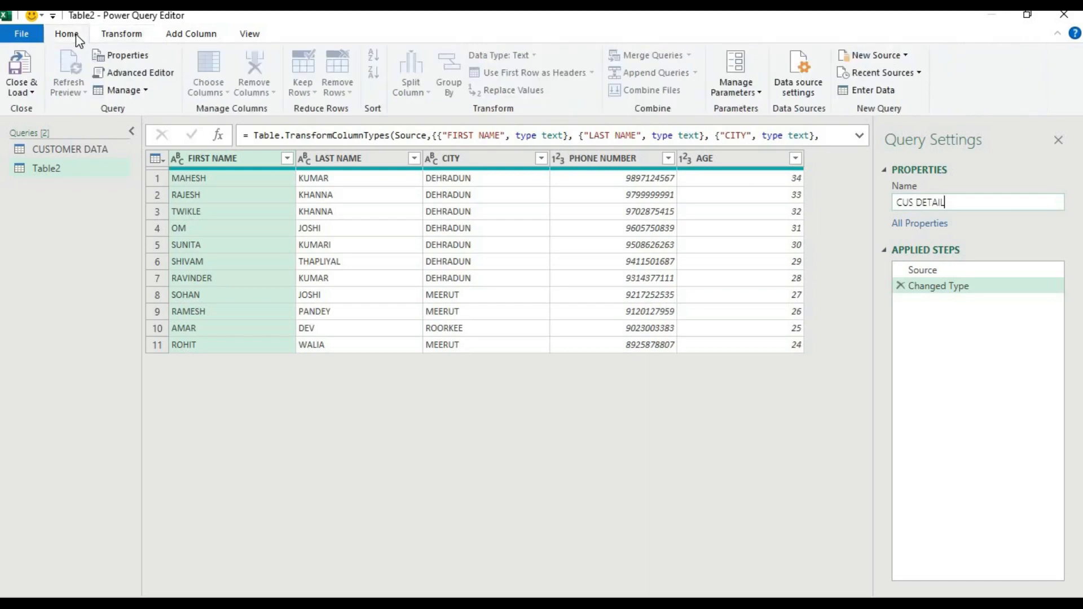
{"action": "left_click", "coordinate": [37, 89]}
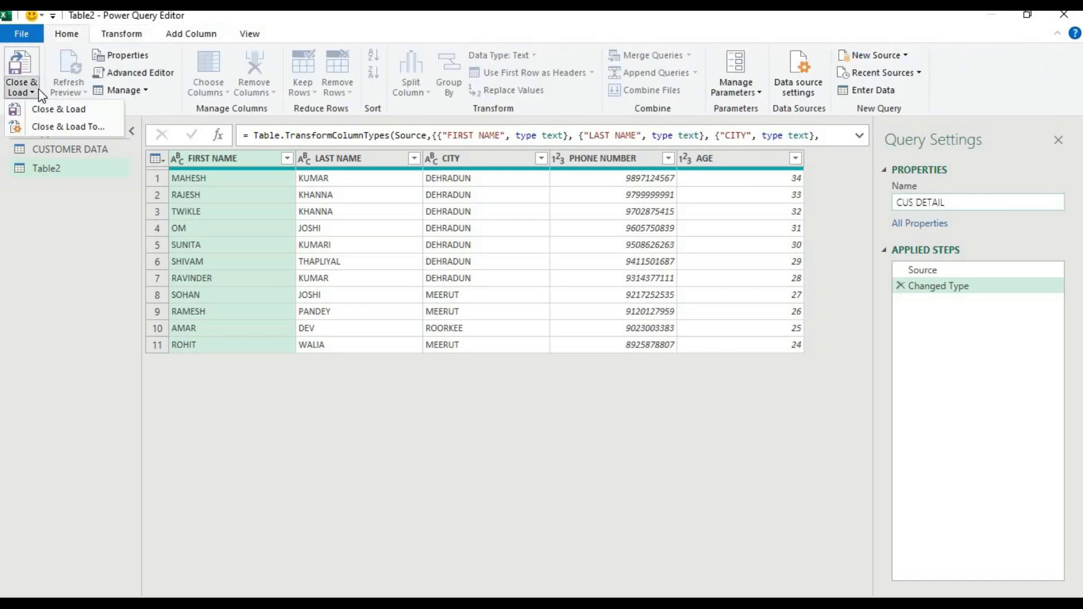
{"action": "left_click", "coordinate": [50, 123]}
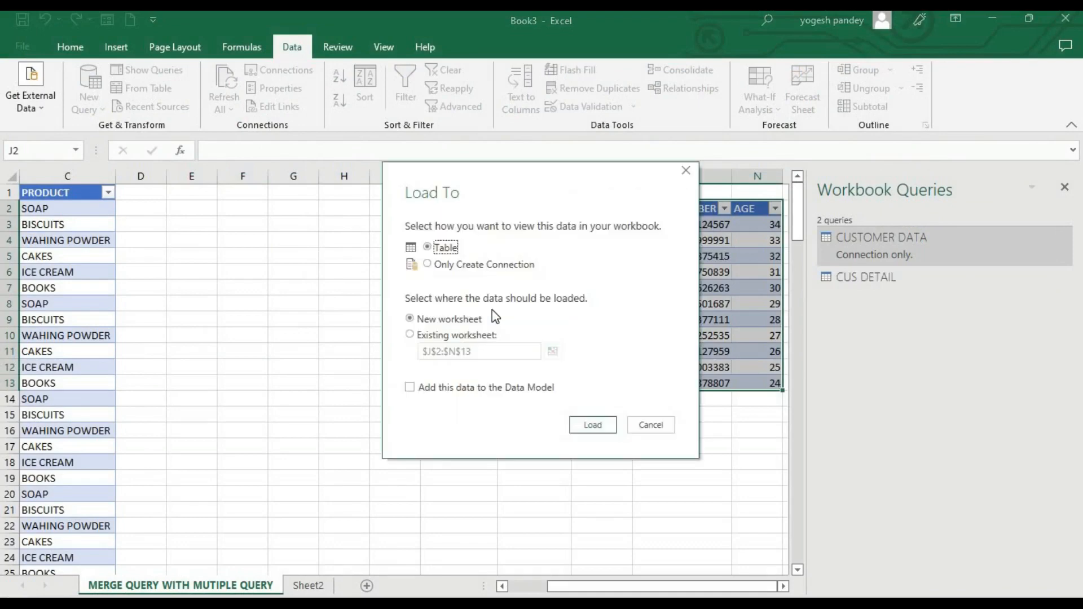
{"action": "left_click", "coordinate": [446, 267]}
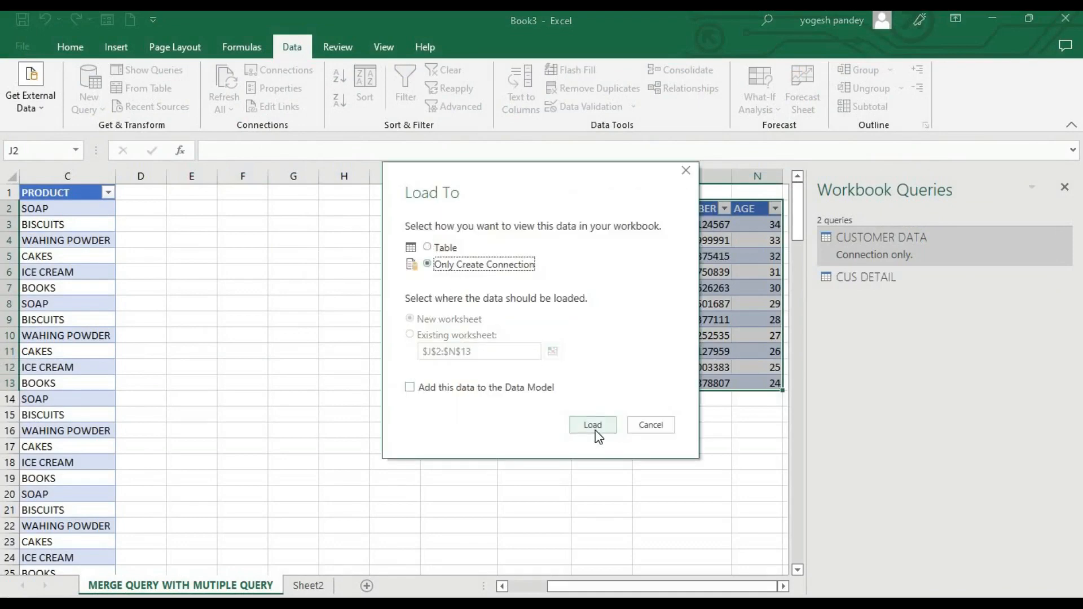
{"action": "left_click", "coordinate": [595, 431]}
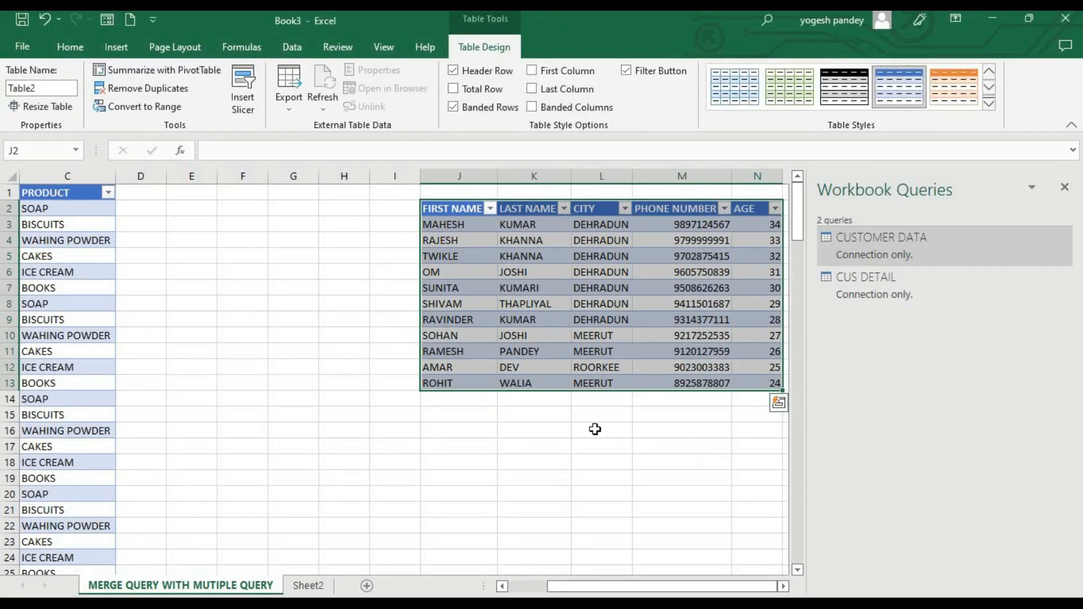
Start a Merge query with CUSTOMER DATA as the first table and CUS DETAIL as the second.
{"action": "left_click", "coordinate": [290, 398]}
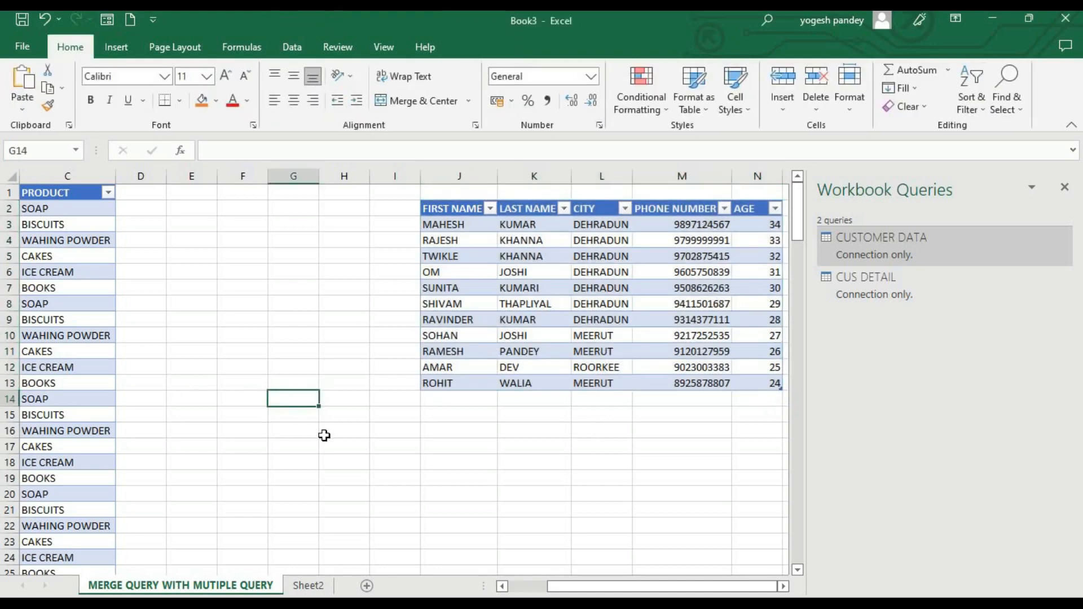
{"action": "left_click", "coordinate": [290, 51]}
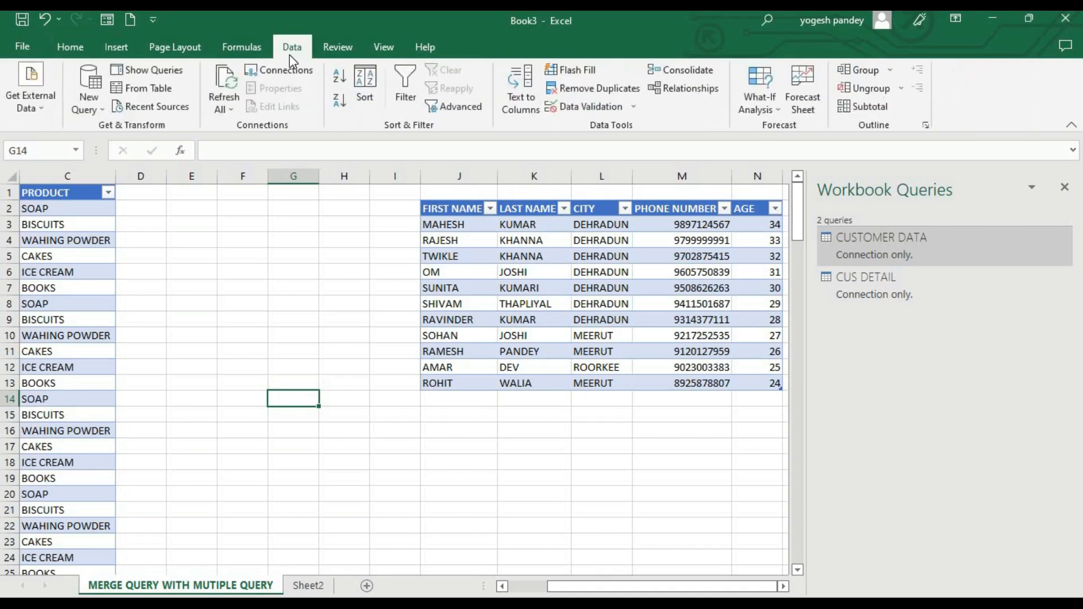
{"action": "left_click", "coordinate": [92, 104]}
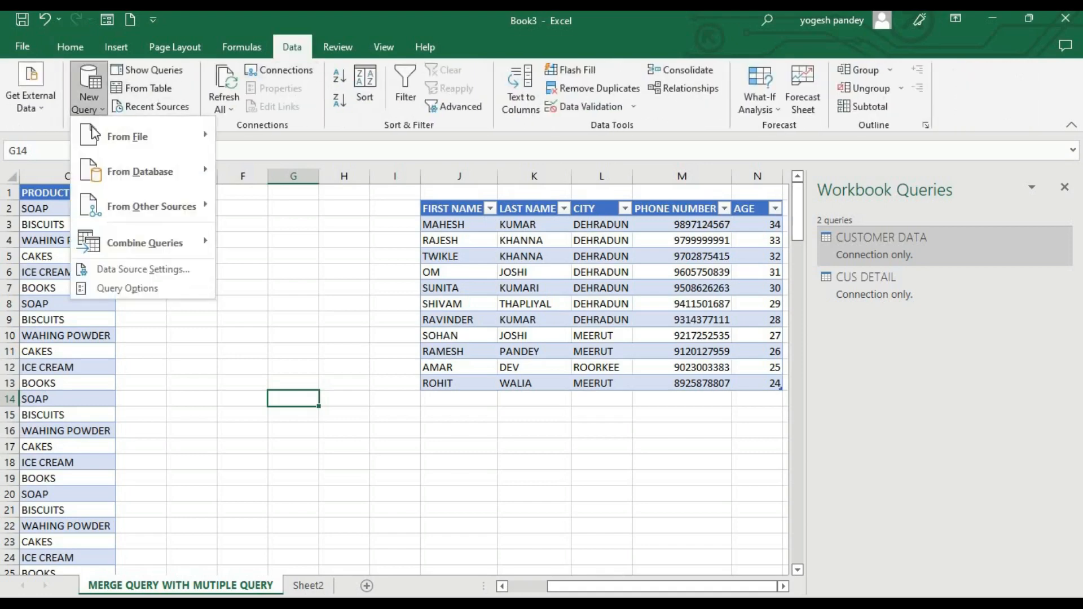
{"action": "mouse_move", "coordinate": [142, 232]}
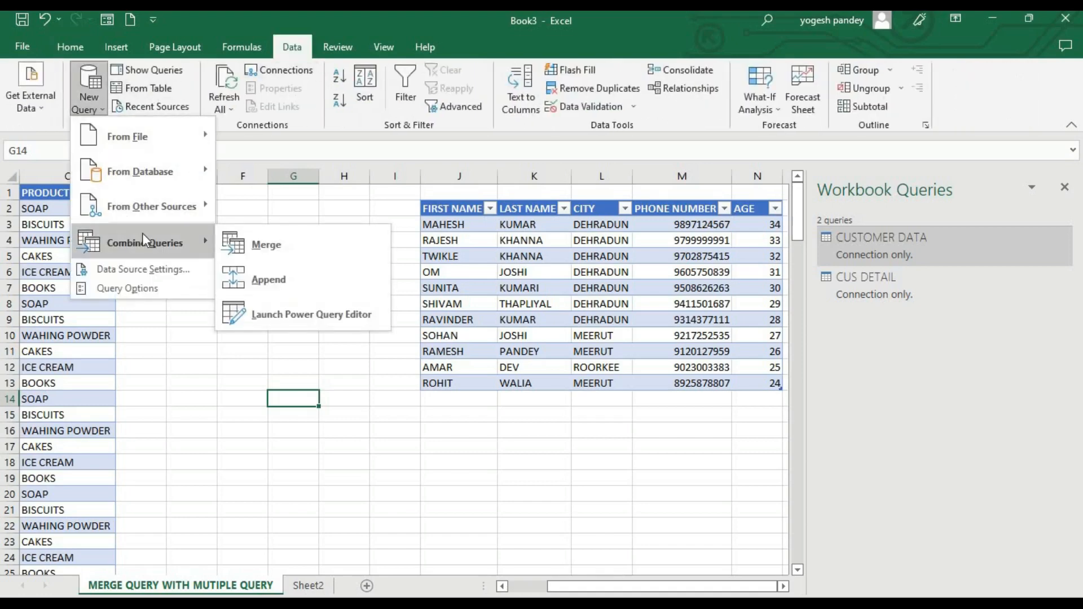
{"action": "left_click", "coordinate": [259, 247]}
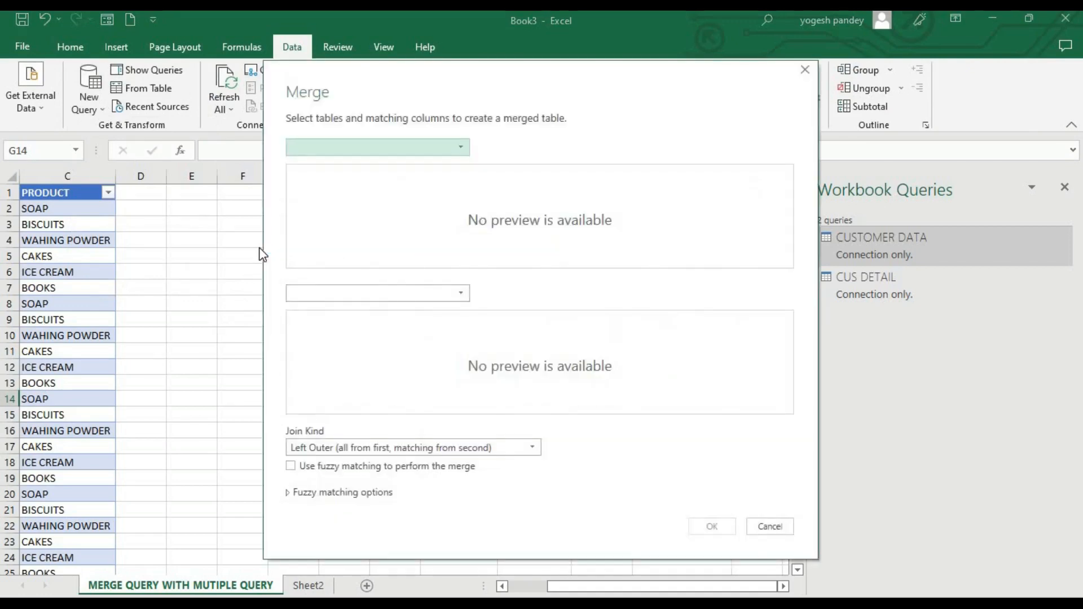
{"action": "left_click", "coordinate": [409, 153]}
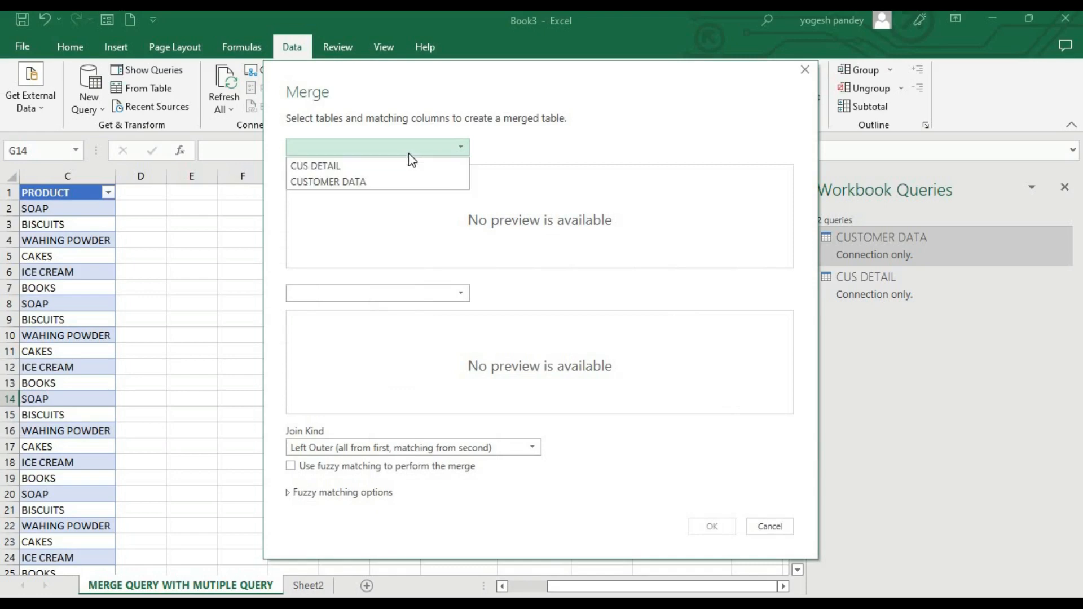
{"action": "left_click", "coordinate": [415, 182]}
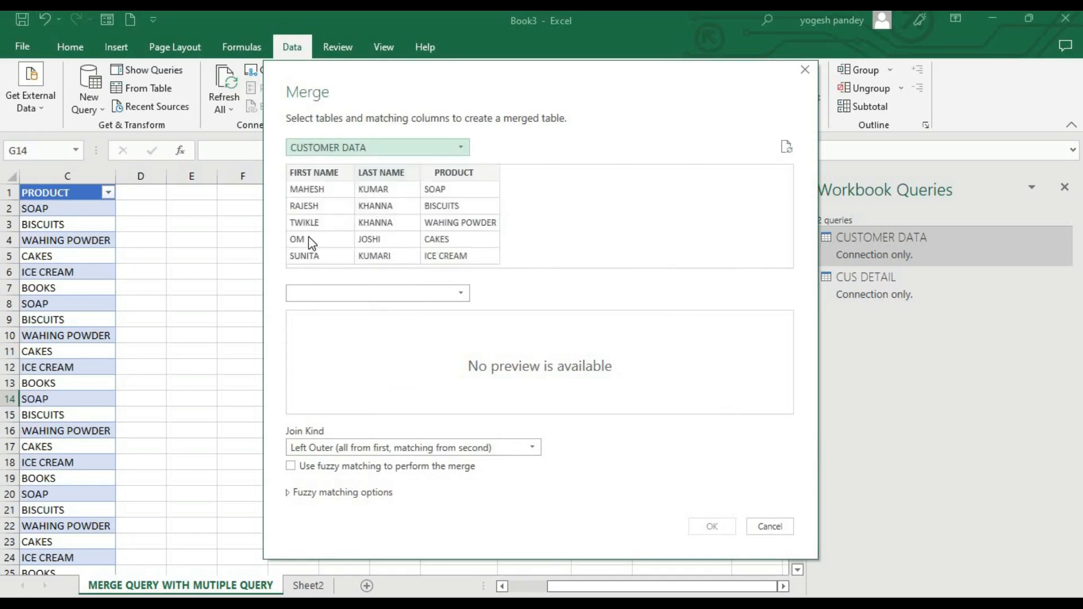
{"action": "left_click", "coordinate": [429, 300]}
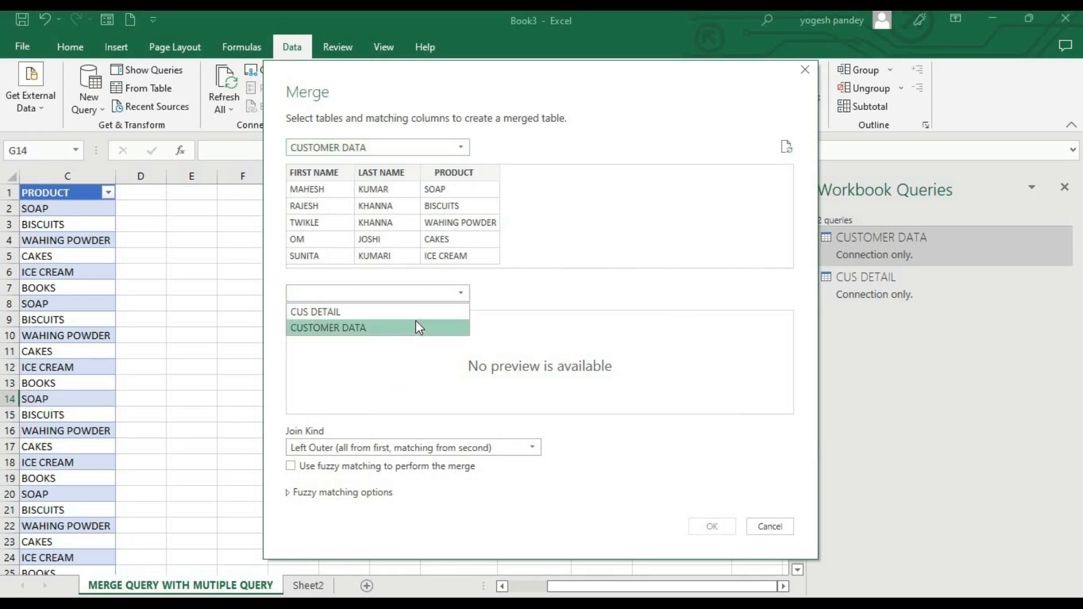
{"action": "left_click", "coordinate": [416, 313]}
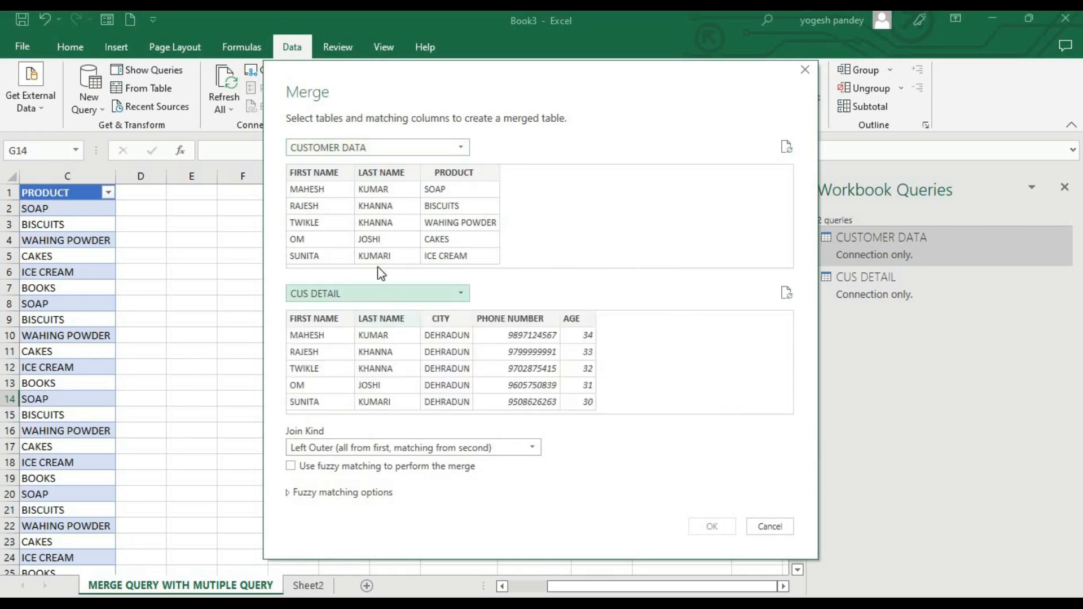
Set FIRST NAME and LAST NAME, in that order, as the matching columns in both merge tables.
{"action": "left_click", "coordinate": [322, 175]}
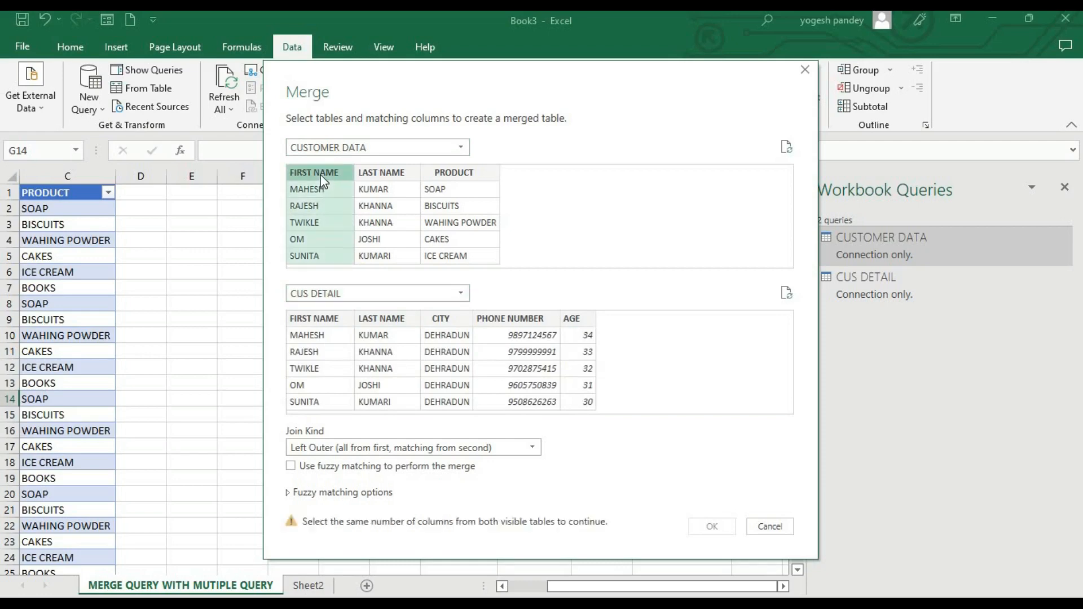
{"action": "left_click", "coordinate": [373, 175]}
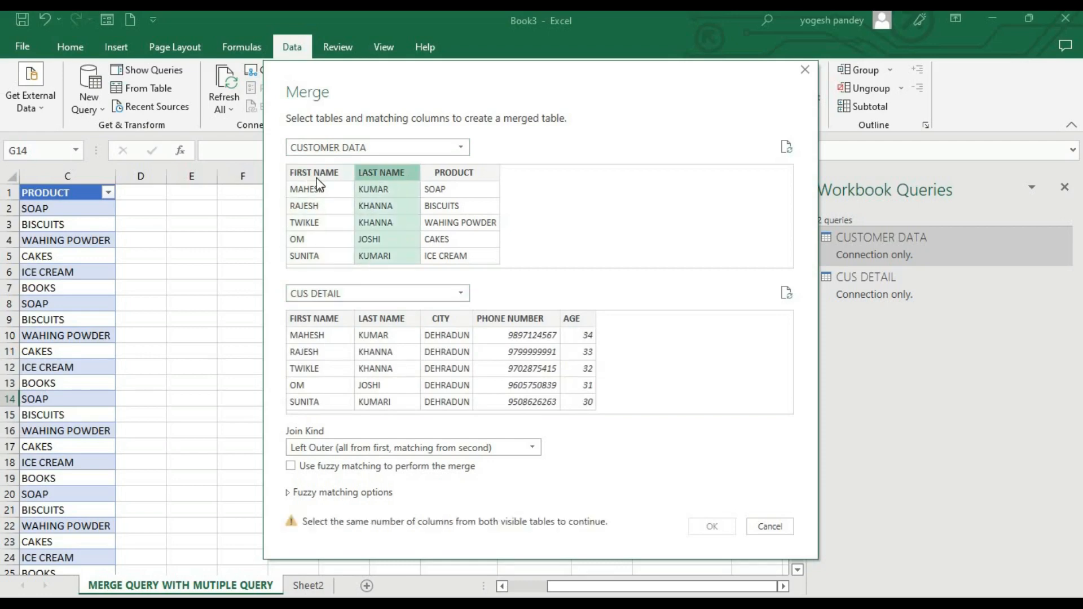
{"action": "left_click", "coordinate": [317, 180]}
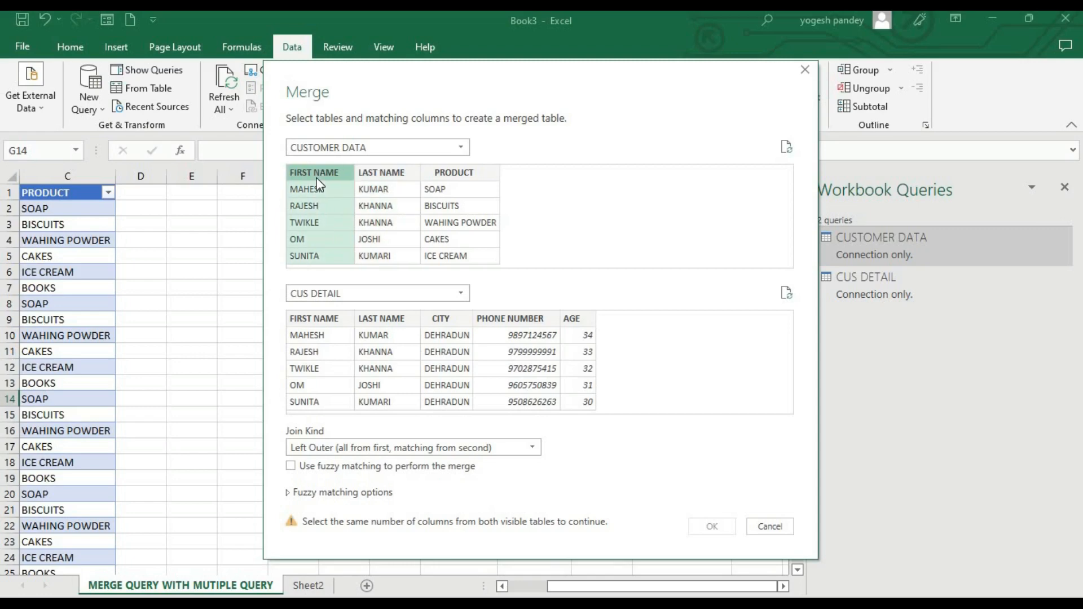
{"action": "left_click", "coordinate": [386, 174], "text": "ctrl"}
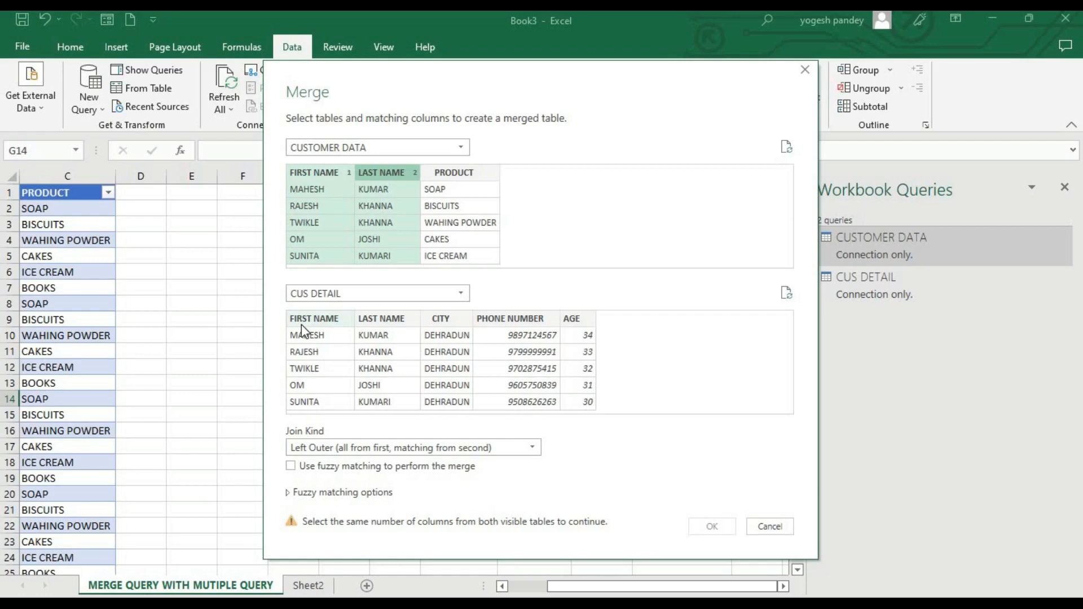
{"action": "left_click", "coordinate": [301, 325]}
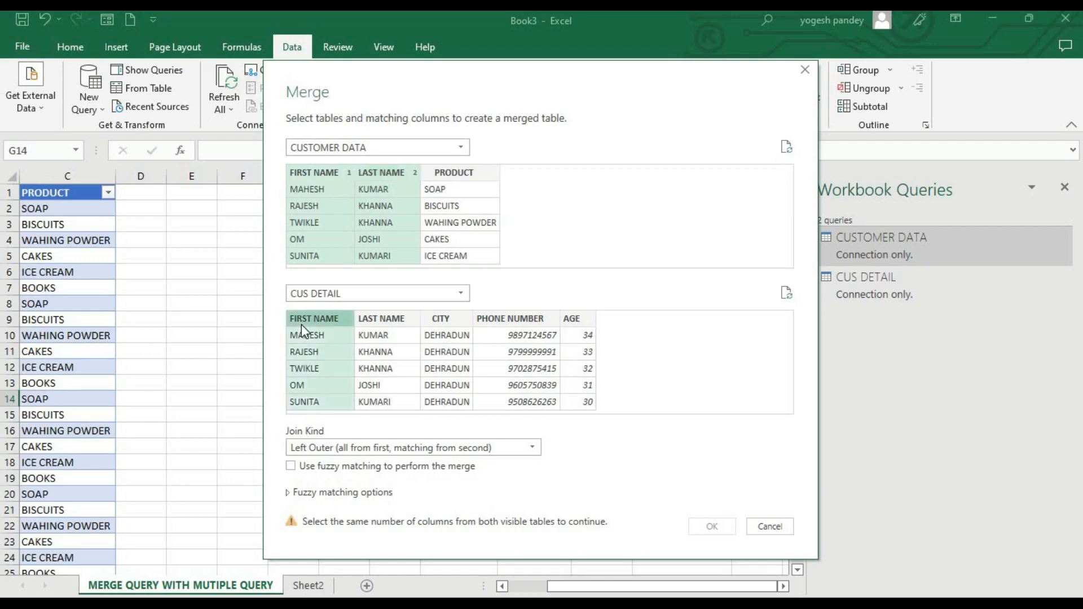
{"action": "left_click", "coordinate": [374, 322], "text": "ctrl"}
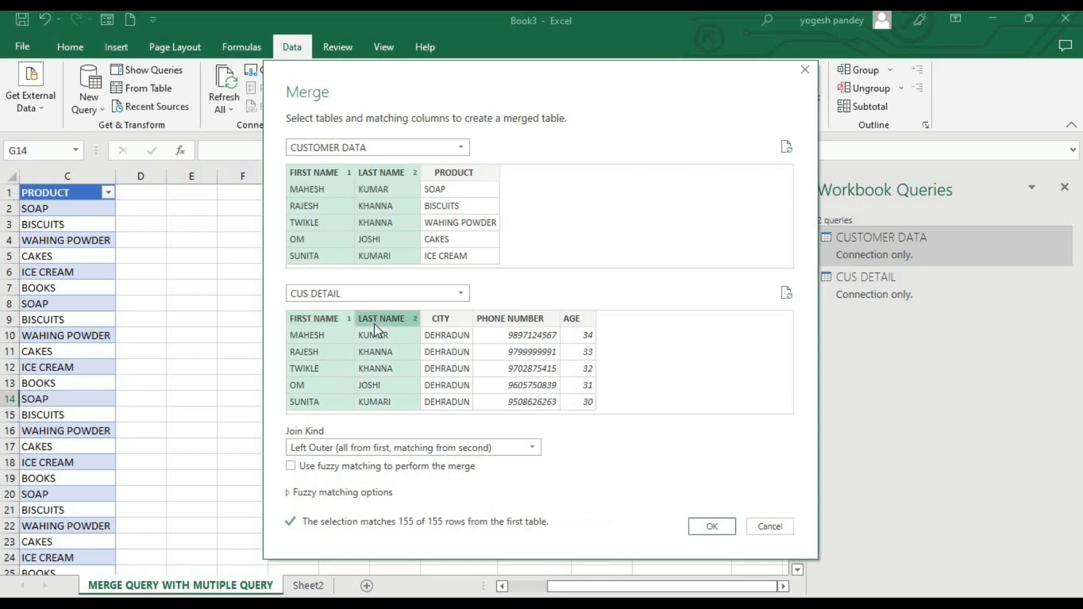
Complete the merge and expand CUS DETAIL to only CITY, PHONE NUMBER and AGE, without the original column name as prefix.
{"action": "left_click", "coordinate": [710, 527]}
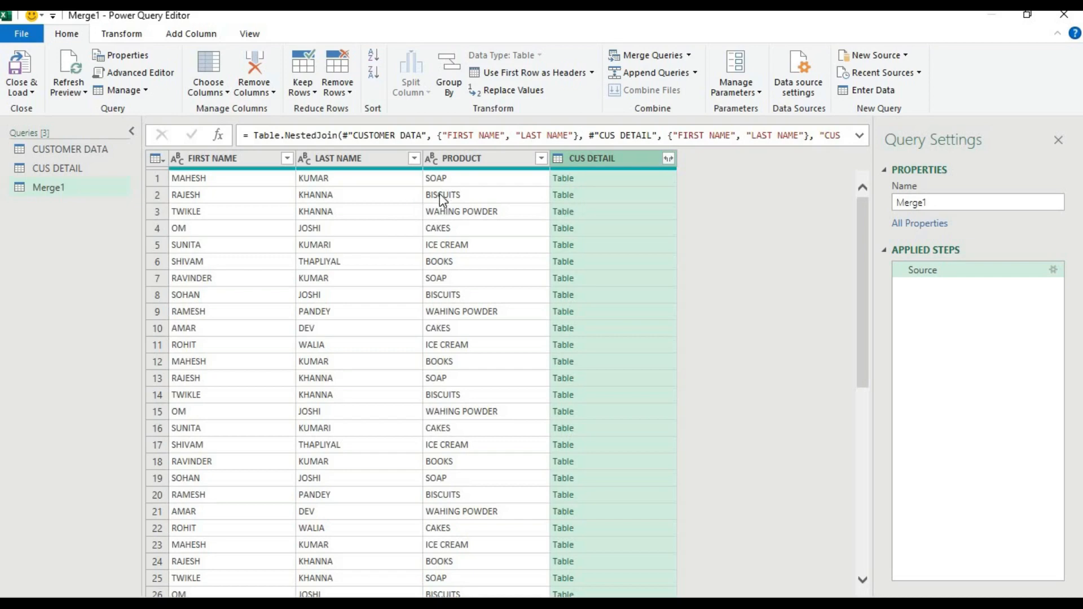
{"action": "left_click", "coordinate": [668, 160]}
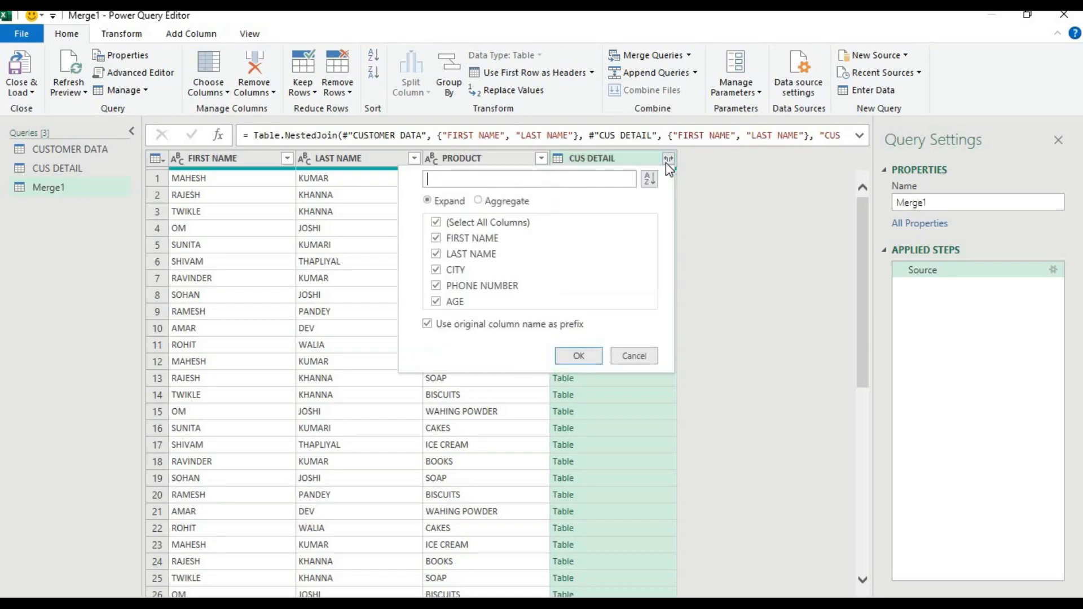
{"action": "left_click", "coordinate": [437, 238]}
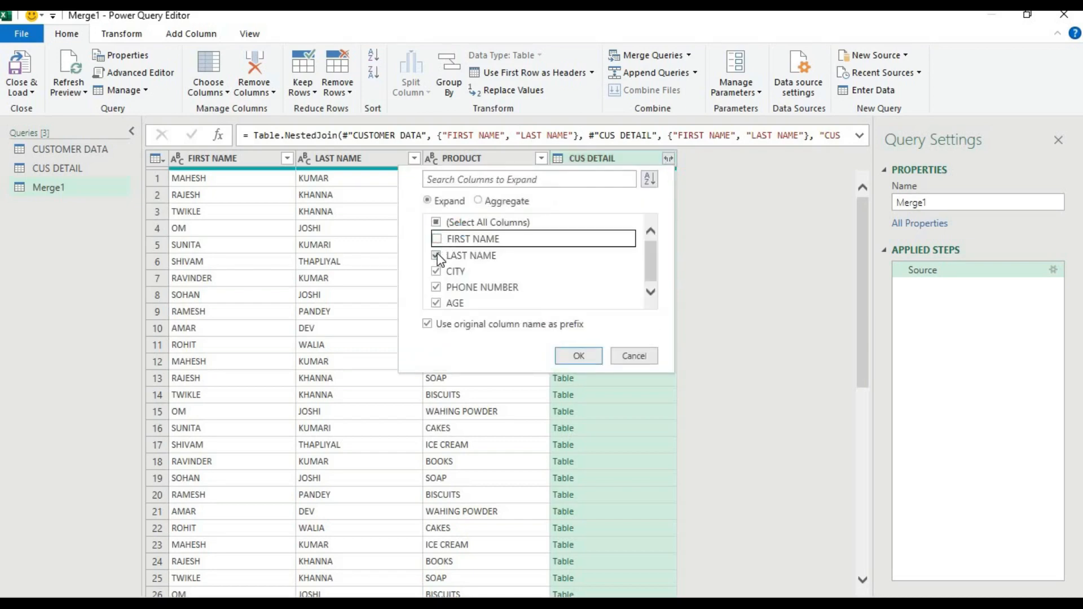
{"action": "left_click", "coordinate": [437, 254]}
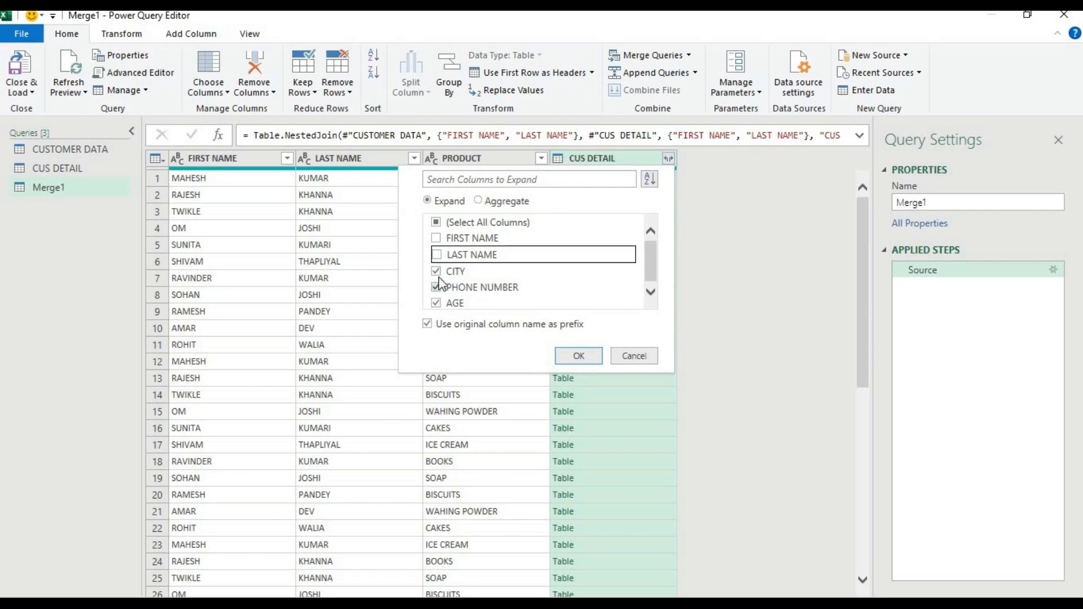
{"action": "left_click", "coordinate": [427, 325]}
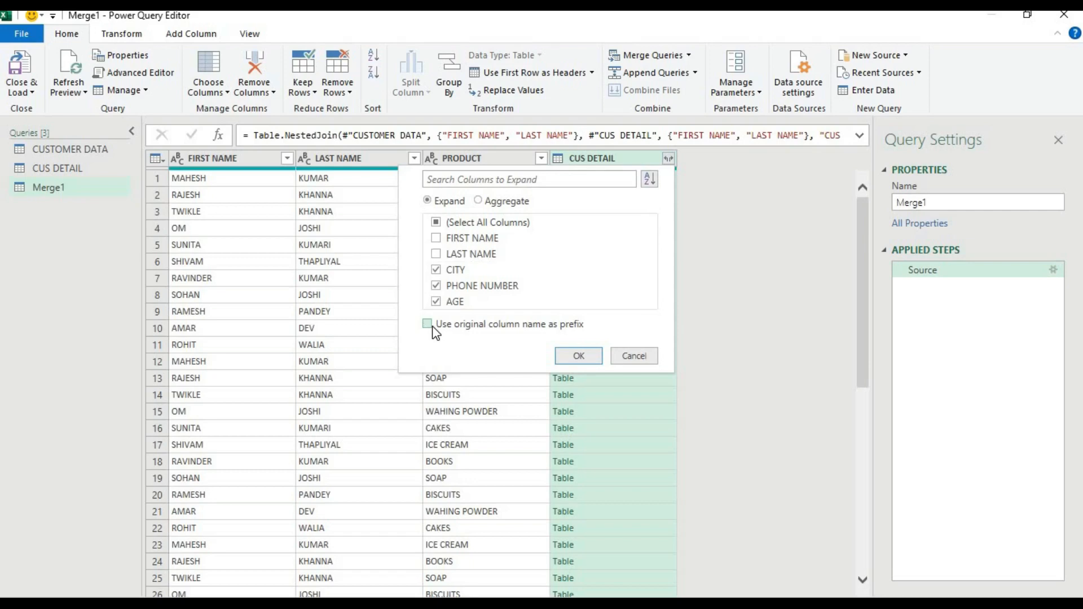
{"action": "left_click", "coordinate": [566, 356]}
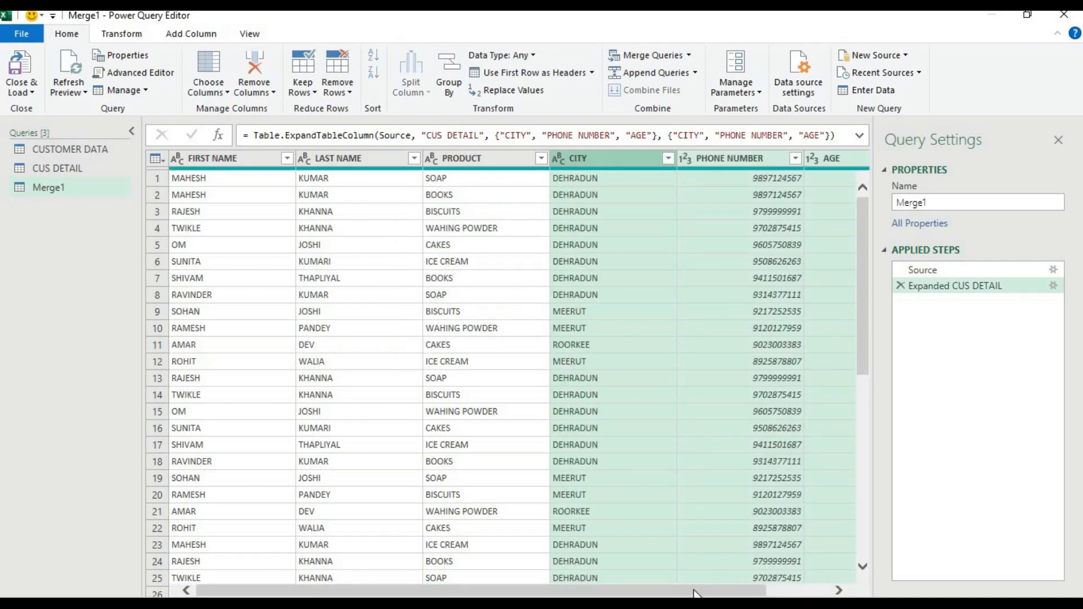
Close the query editor and load the merged query as a table on a new worksheet.
{"action": "left_click", "coordinate": [792, 590]}
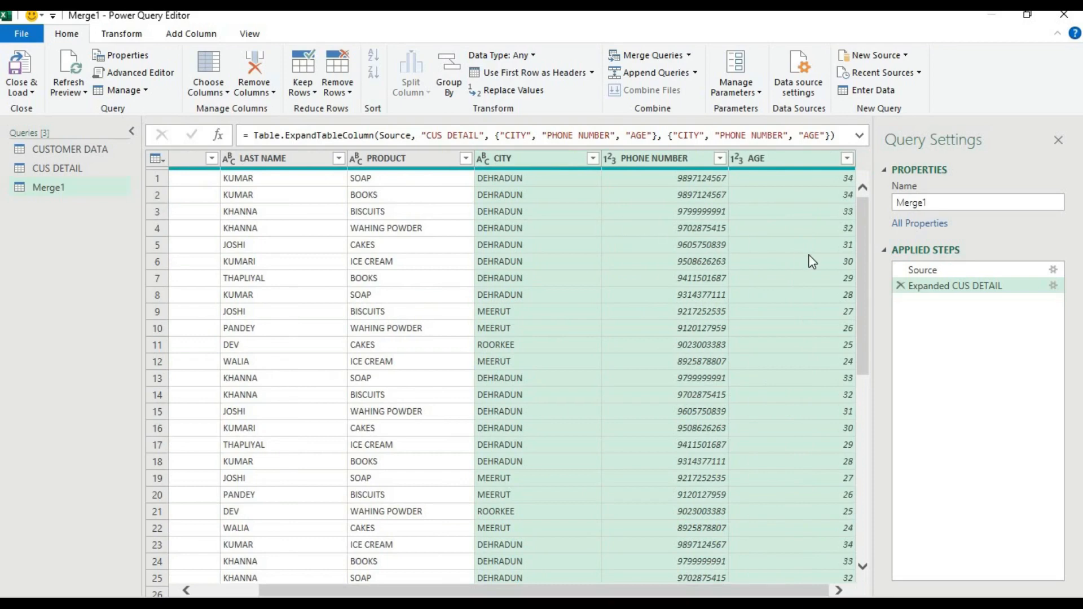
{"action": "left_click", "coordinate": [18, 89]}
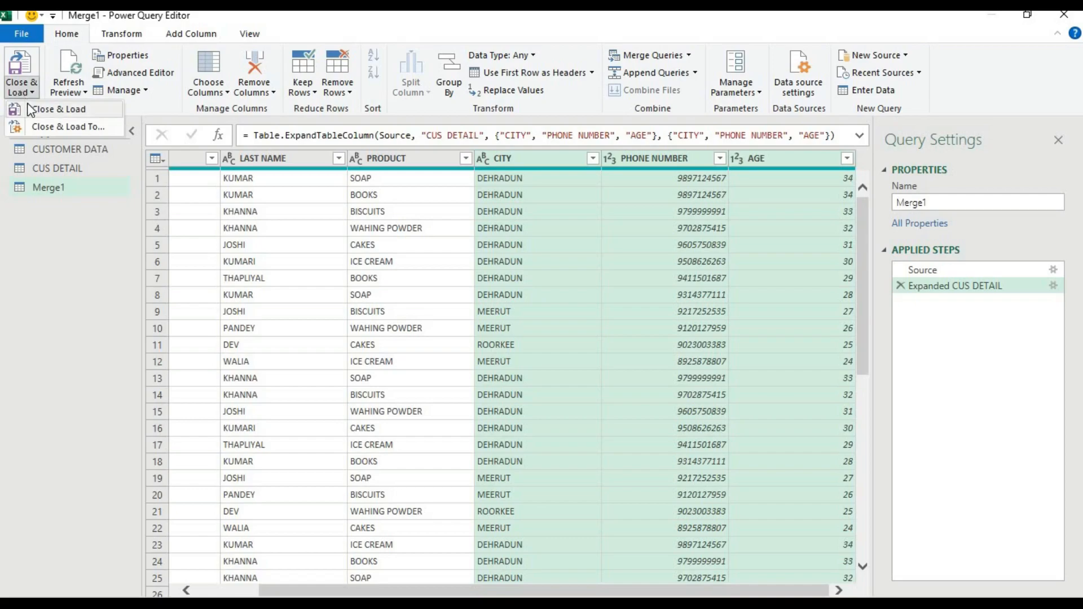
{"action": "left_click", "coordinate": [30, 109]}
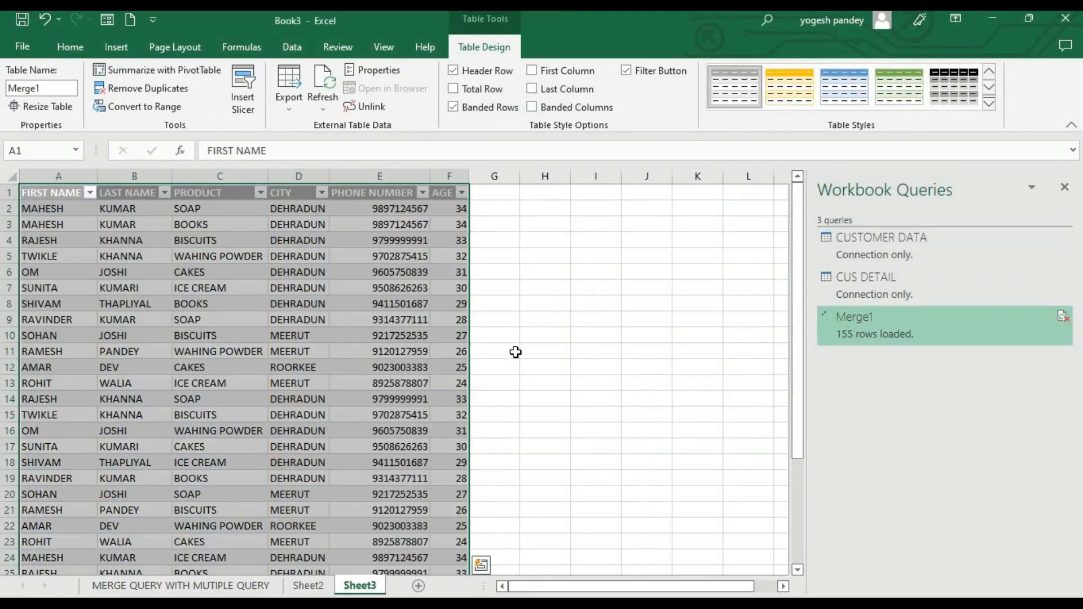
Examine the merged table on Sheet3 down to its last row and compare it with the source tables.
{"action": "left_click", "coordinate": [513, 352]}
{"action": "left_click", "coordinate": [319, 282]}
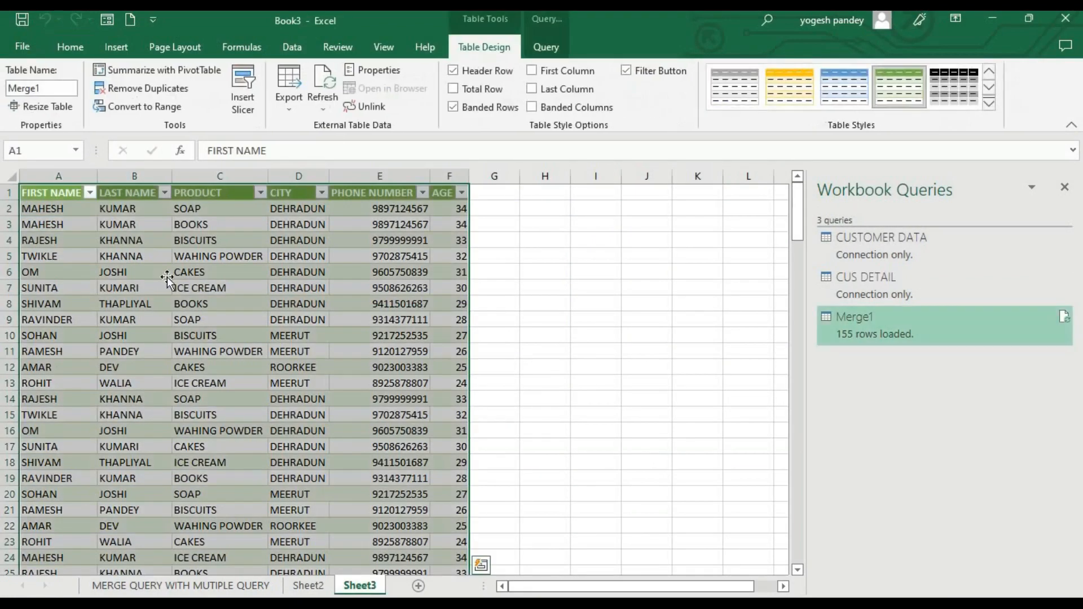
{"action": "left_click", "coordinate": [167, 276]}
{"action": "left_click", "coordinate": [72, 303]}
{"action": "left_click", "coordinate": [71, 399]}
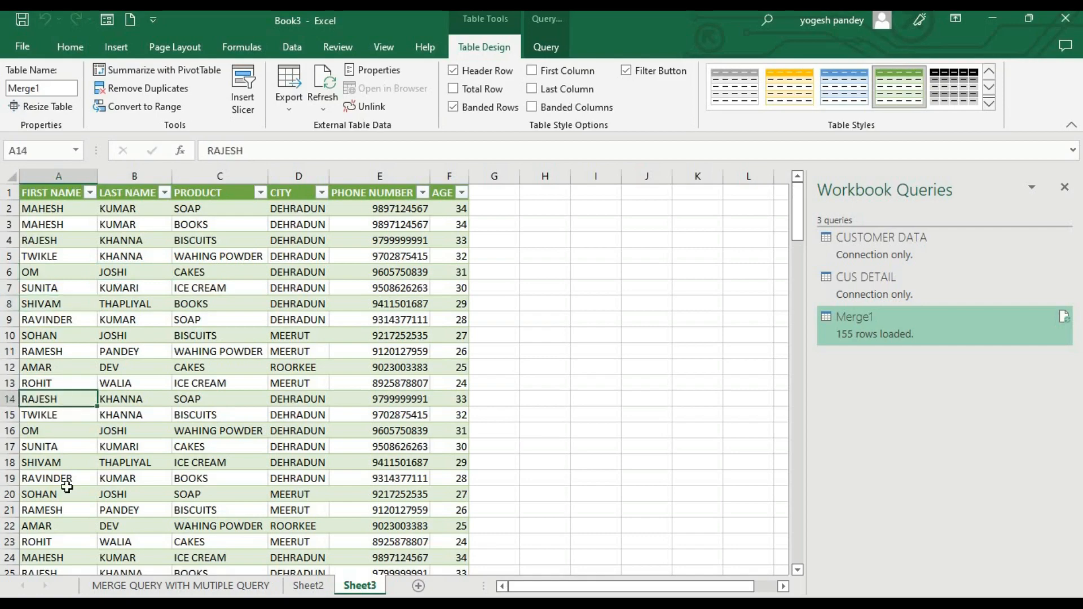
{"action": "left_click", "coordinate": [71, 478]}
{"action": "left_click", "coordinate": [70, 494]}
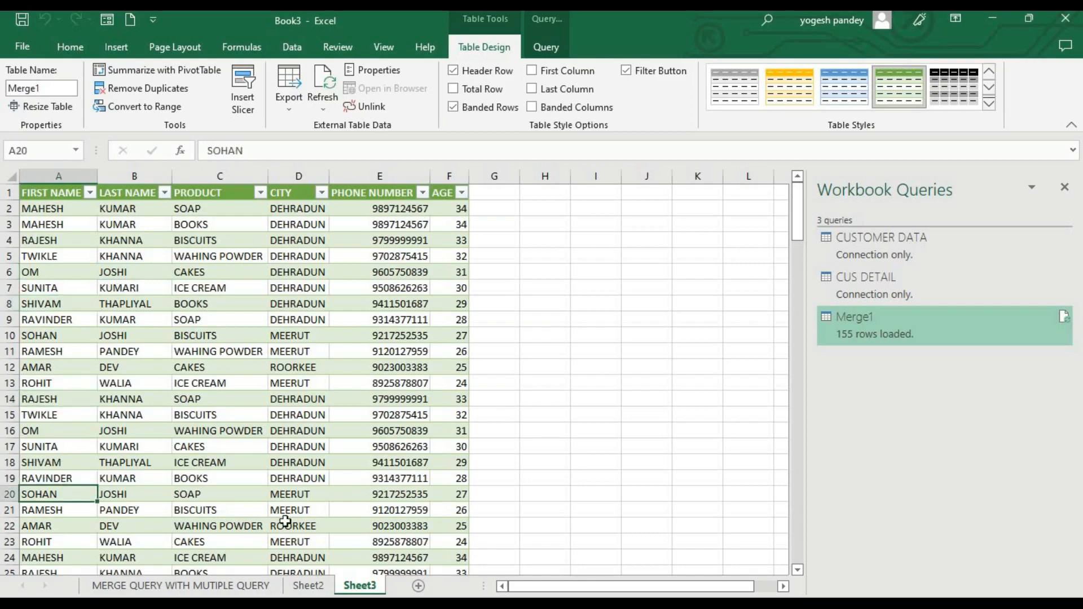
{"action": "left_click", "coordinate": [197, 586]}
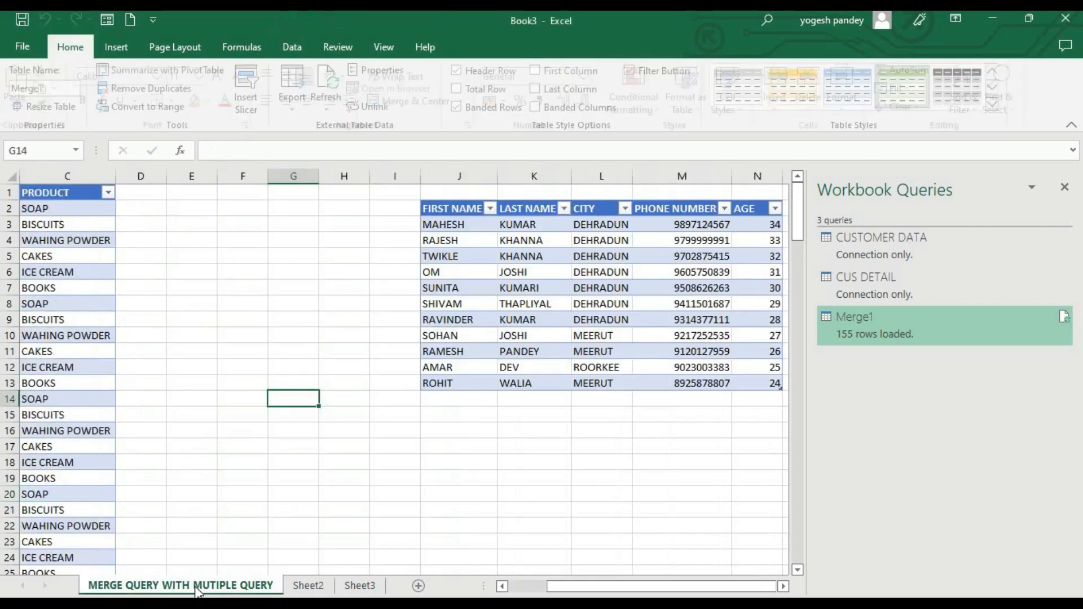
{"action": "left_click", "coordinate": [66, 512]}
{"action": "key", "text": "Down"}
{"action": "key", "text": "Down"}
{"action": "key", "text": "Down"}
{"action": "key", "text": "Down"}
{"action": "key", "text": "Down"}
{"action": "key", "text": "Down"}
{"action": "key", "text": "Down"}
{"action": "key", "text": "Down"}
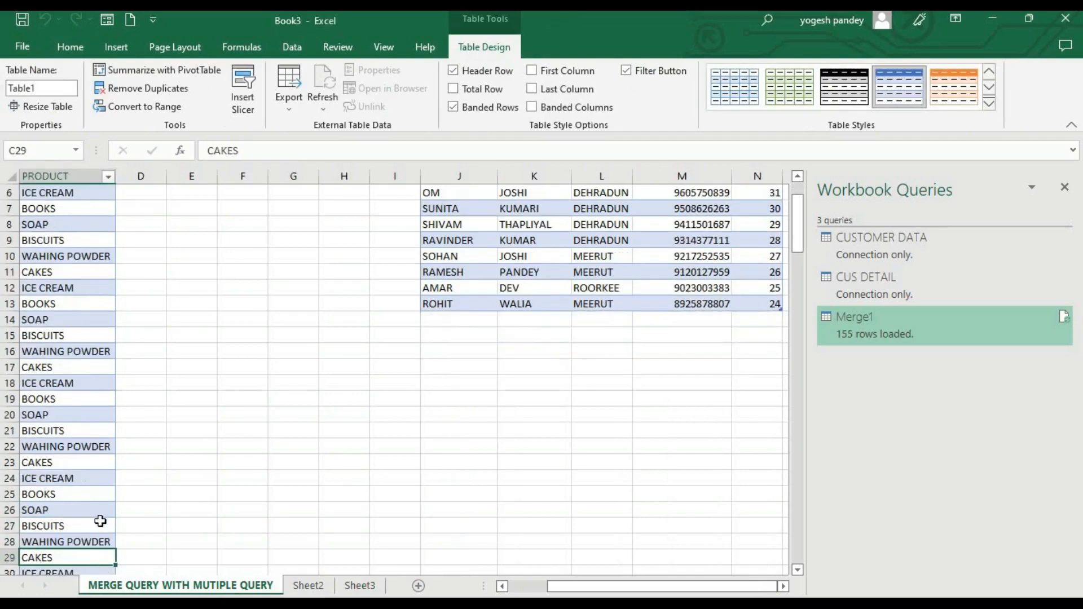
{"action": "left_click", "coordinate": [343, 585]}
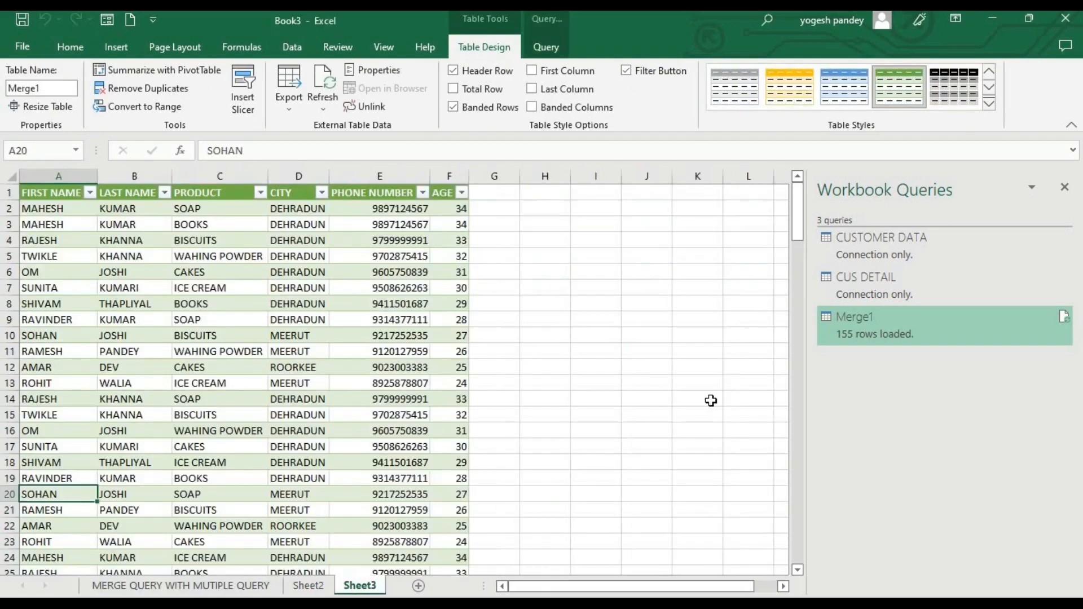
{"action": "left_click_drag", "start_coordinate": [794, 216], "coordinate": [817, 595]}
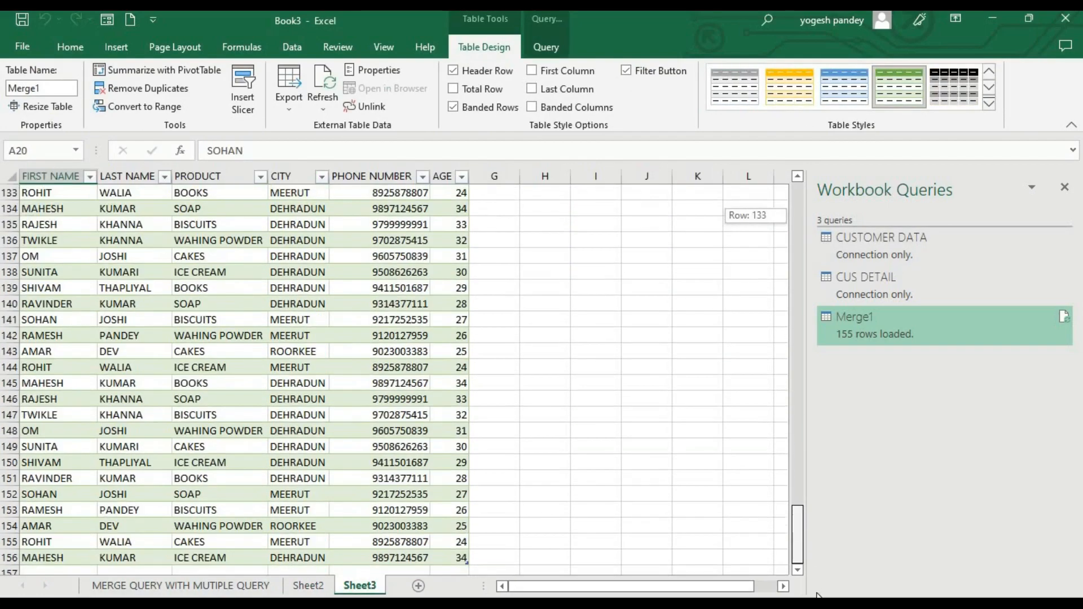
Find the first empty row beneath the customer and product table on the MERGE QUERY WITH MUTIPLE QUERY sheet.
{"action": "left_click", "coordinate": [174, 588]}
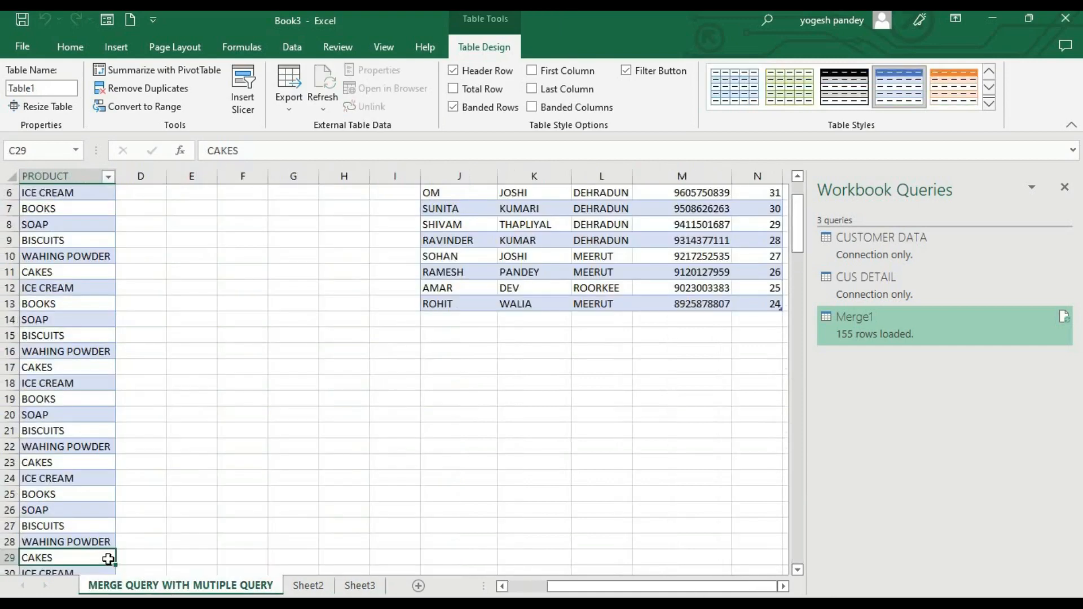
{"action": "key", "text": "Down"}
{"action": "key", "text": "Down"}
{"action": "key", "text": "Down"}
{"action": "key", "text": "Down"}
{"action": "key", "text": "Down"}
{"action": "key", "text": "Down"}
{"action": "key", "text": "Down"}
{"action": "key", "text": "Down"}
{"action": "key", "text": "Down"}
{"action": "key", "text": "Down"}
{"action": "key", "text": "Down"}
{"action": "key", "text": "Down"}
{"action": "key", "text": "Down"}
{"action": "key", "text": "Down"}
{"action": "key", "text": "Down"}
{"action": "key", "text": "Down"}
{"action": "key", "text": "Down"}
{"action": "key", "text": "Down"}
{"action": "key", "text": "Down"}
{"action": "key", "text": "Down"}
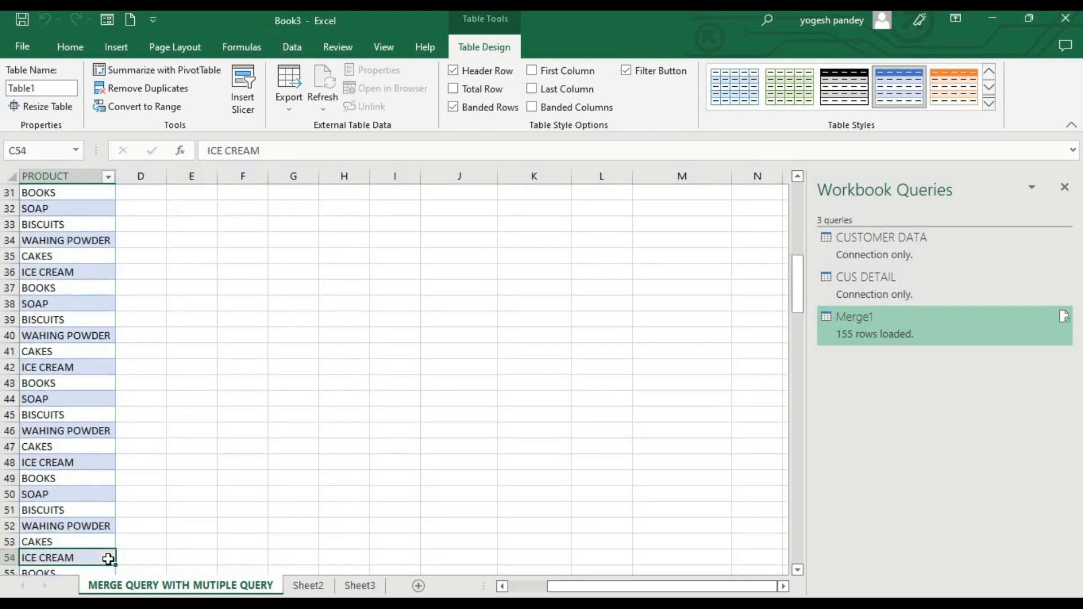
{"action": "key", "text": "Down"}
{"action": "key", "text": "Down"}
{"action": "key", "text": "Down"}
{"action": "key", "text": "Down"}
{"action": "key", "text": "Down"}
{"action": "key", "text": "Down"}
{"action": "key", "text": "Down"}
{"action": "key", "text": "Down"}
{"action": "key", "text": "Down"}
{"action": "key", "text": "Down"}
{"action": "key", "text": "Down"}
{"action": "key", "text": "Down"}
{"action": "key", "text": "Down"}
{"action": "key", "text": "Down"}
{"action": "key", "text": "Down"}
{"action": "key", "text": "Down"}
{"action": "key", "text": "Down"}
{"action": "key", "text": "Down"}
{"action": "key", "text": "Down"}
{"action": "key", "text": "Down"}
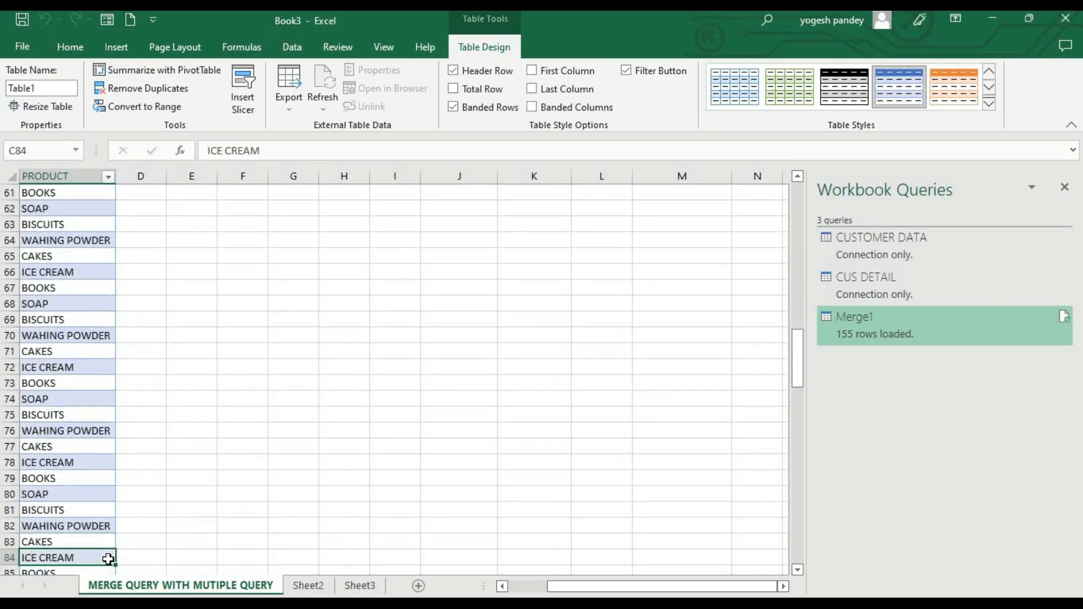
{"action": "key", "text": "ctrl+shift+Down"}
{"action": "key", "text": "ctrl+q"}
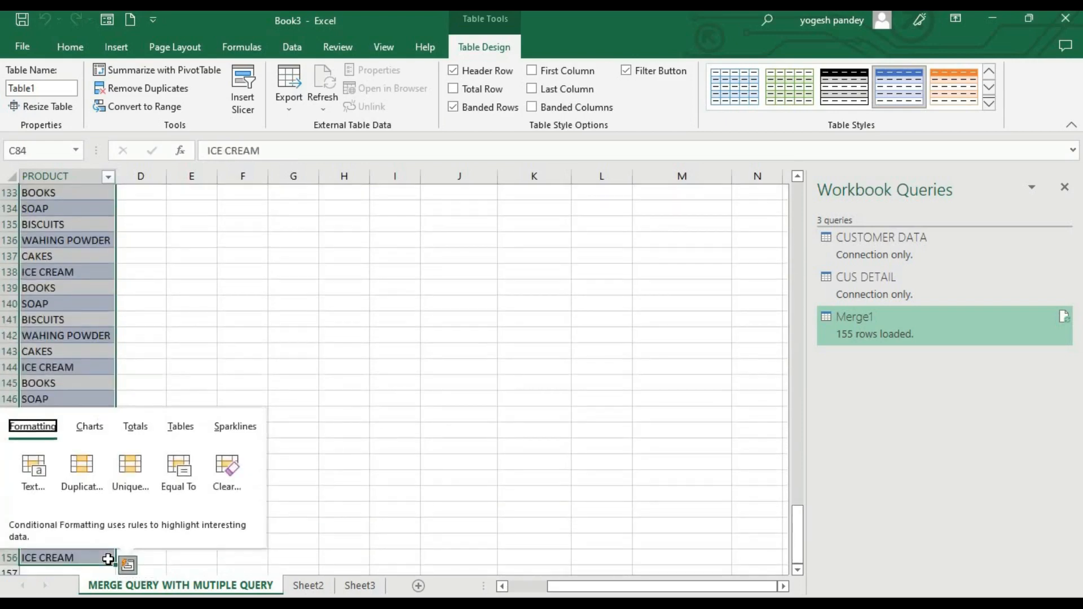
{"action": "left_click", "coordinate": [425, 418]}
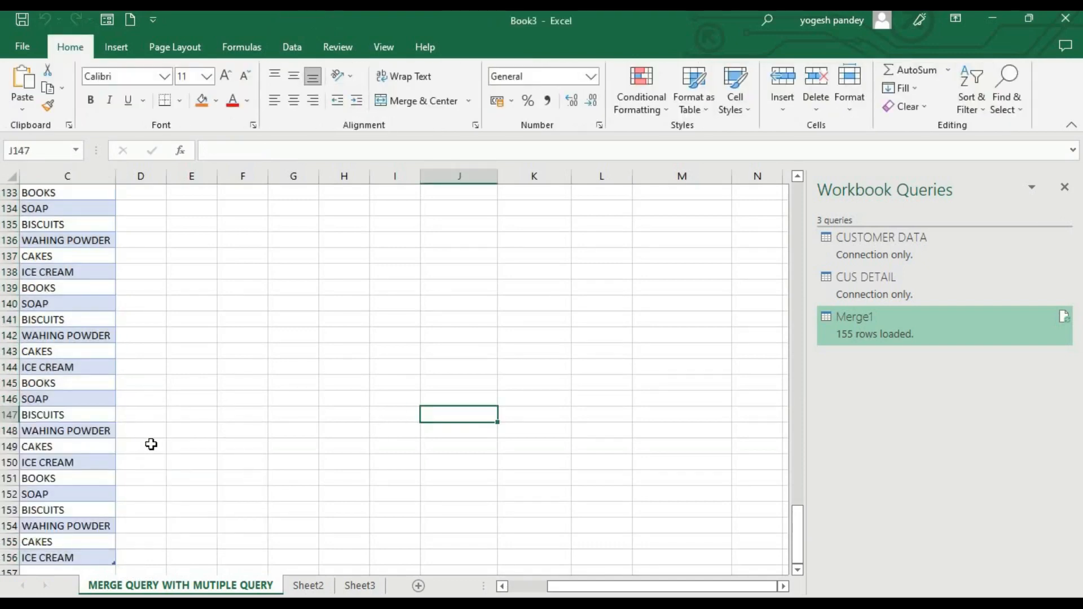
{"action": "key", "text": "Left"}
{"action": "key", "text": "Left"}
{"action": "key", "text": "Left"}
{"action": "key", "text": "Left"}
{"action": "key", "text": "Left"}
{"action": "key", "text": "Left"}
{"action": "key", "text": "Left"}
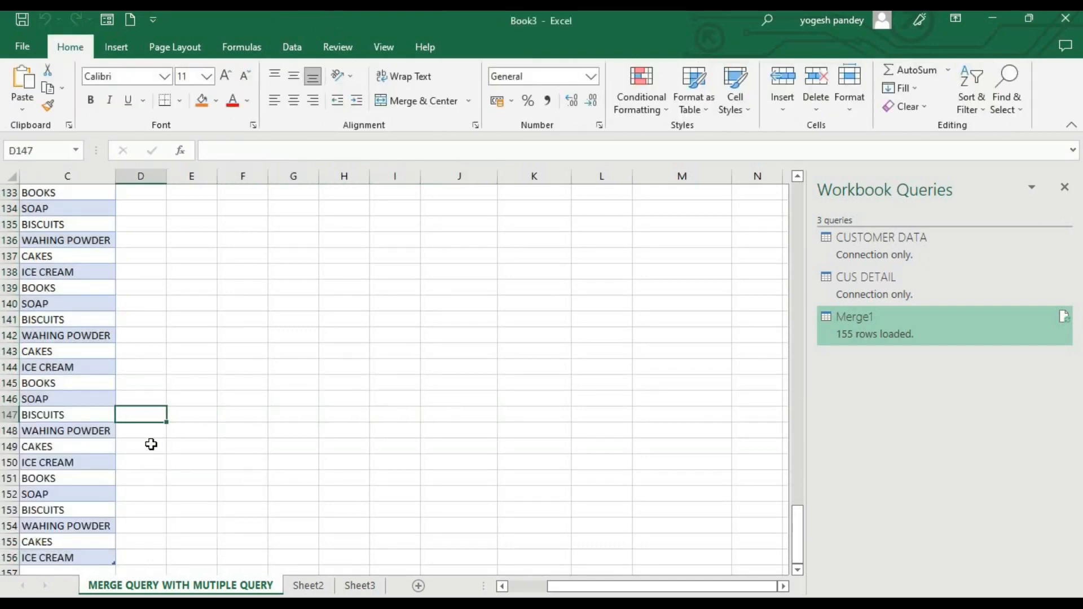
{"action": "key", "text": "shift+Down"}
{"action": "key", "text": "shift+Down"}
{"action": "key", "text": "shift+Down"}
{"action": "key", "text": "shift+Down"}
{"action": "key", "text": "shift+Down"}
{"action": "key", "text": "shift+Down"}
{"action": "key", "text": "shift+Down"}
{"action": "key", "text": "shift+Down"}
{"action": "key", "text": "shift+Down"}
{"action": "key", "text": "shift+Down"}
{"action": "key", "text": "shift+Down"}
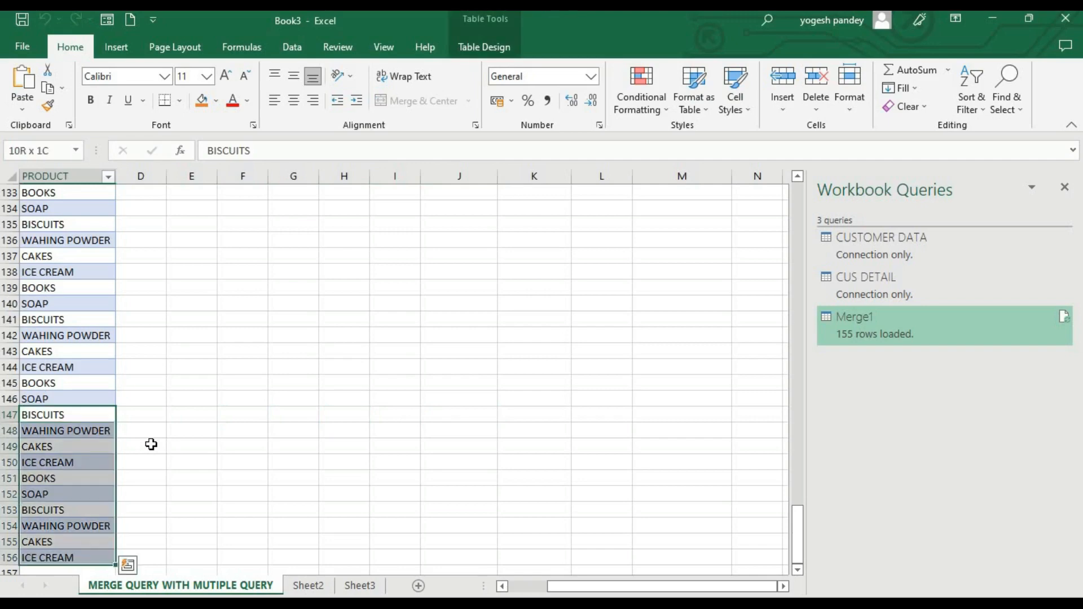
{"action": "key", "text": "Down"}
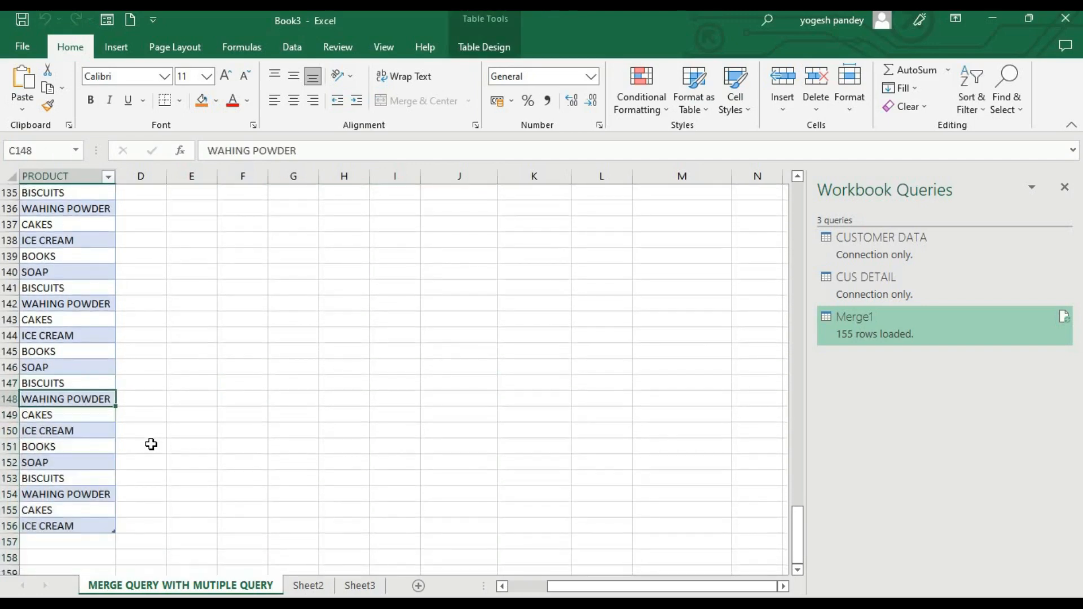
{"action": "key", "text": "ctrl+Down"}
{"action": "key", "text": "ctrl+Down"}
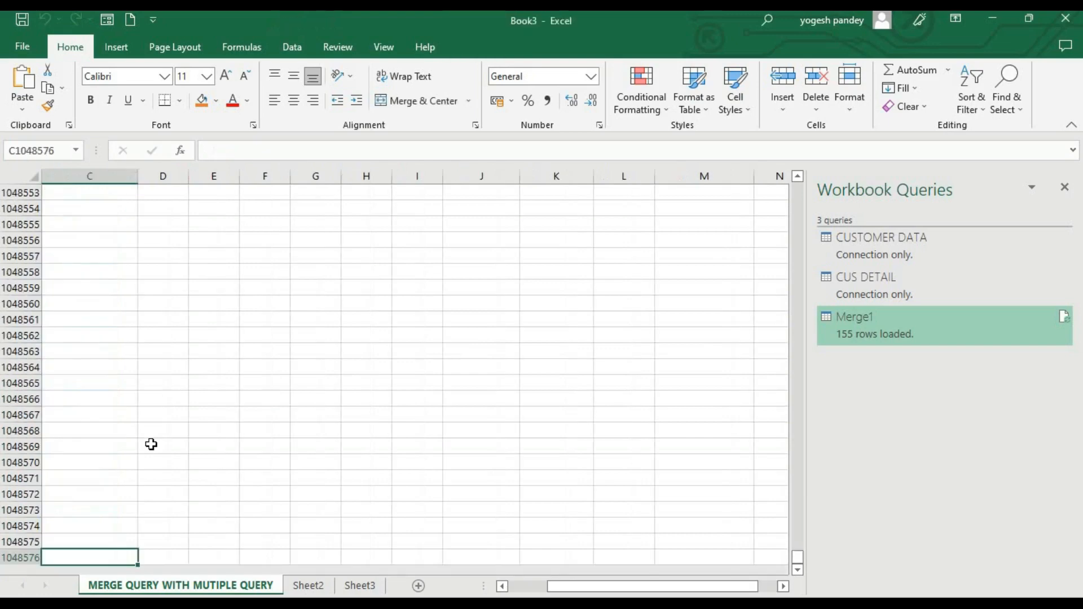
{"action": "key", "text": "ctrl+Up"}
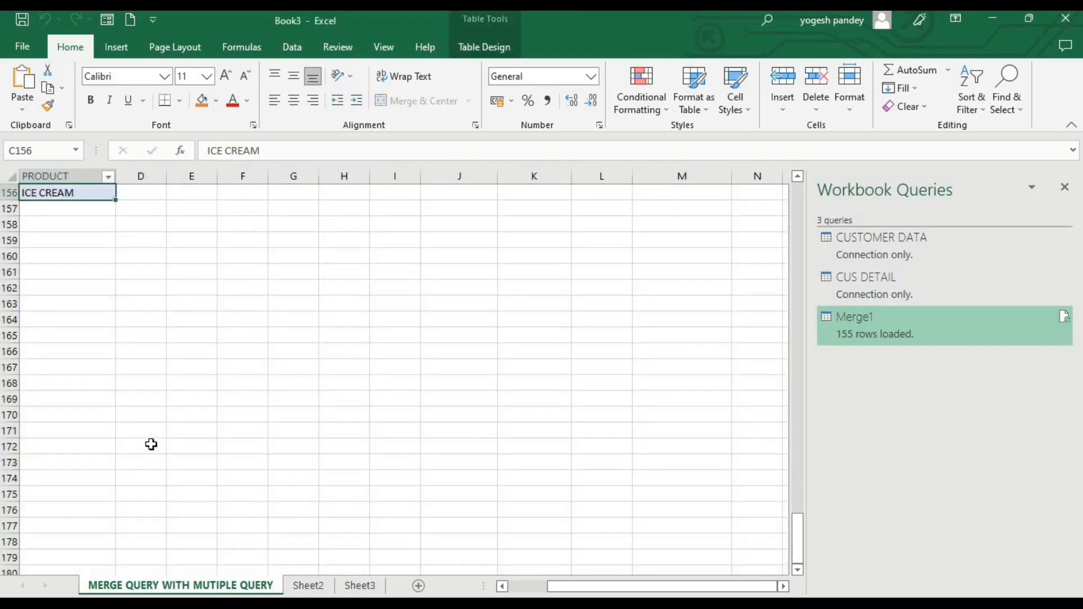
{"action": "key", "text": "Down"}
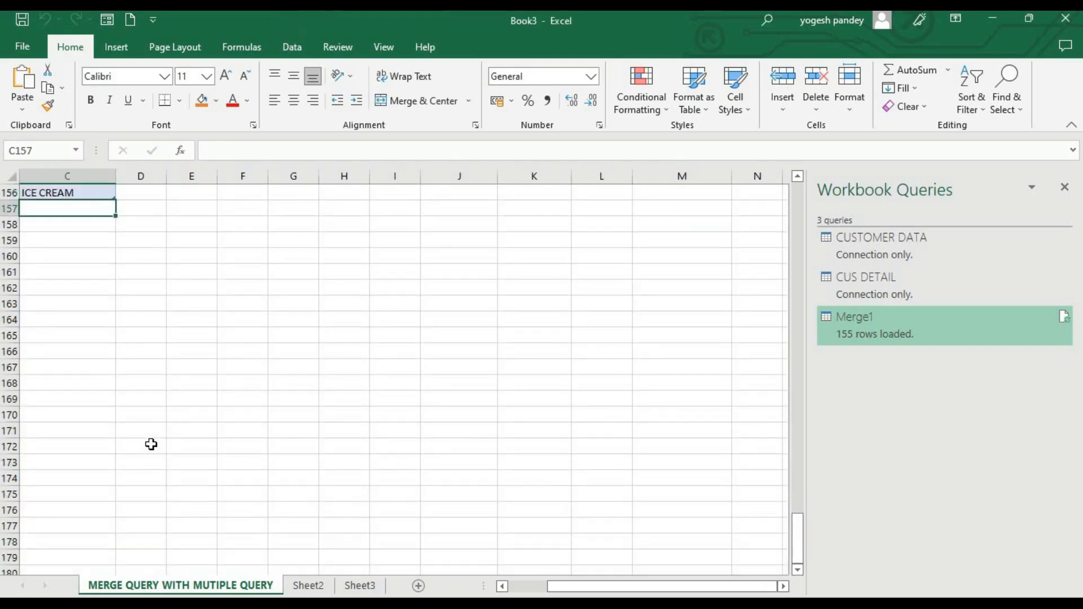
{"action": "left_click", "coordinate": [520, 590]}
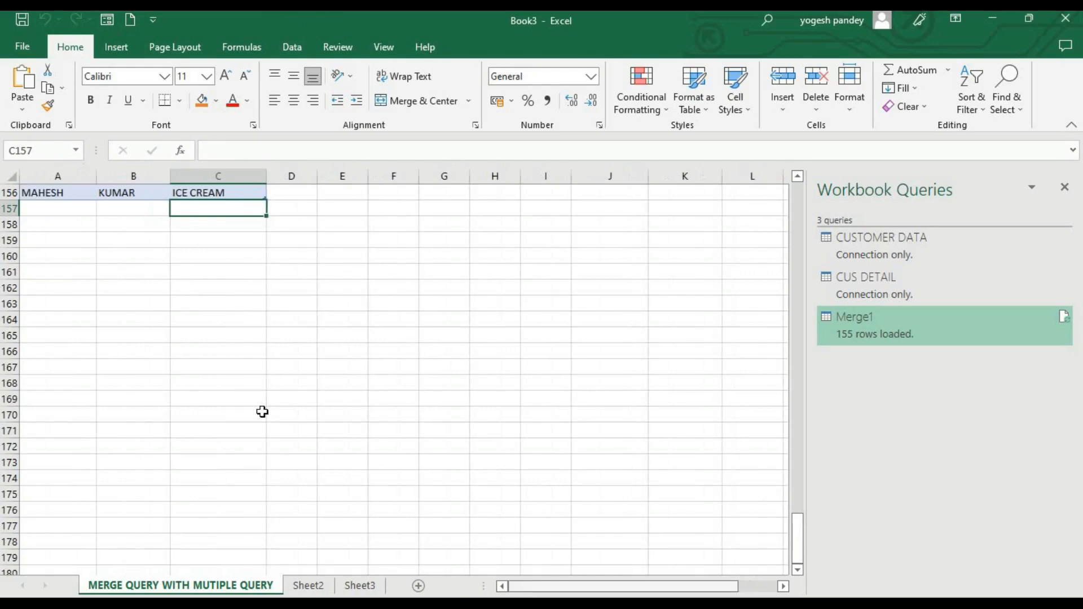
{"action": "left_click", "coordinate": [75, 212]}
{"action": "type", "text": "R"}
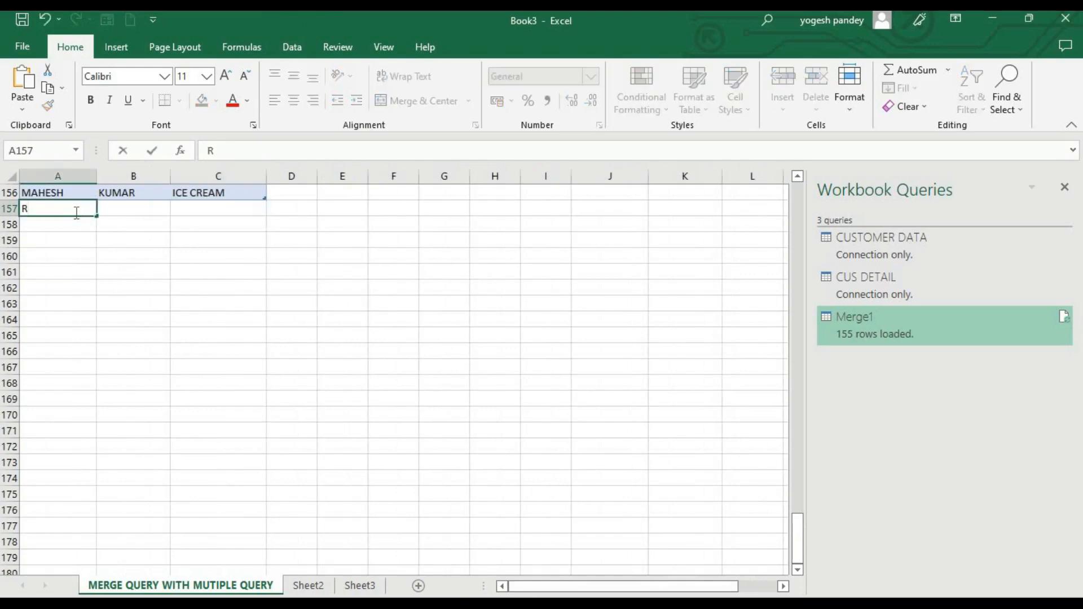
{"action": "type", "text": "AMESH"}
{"action": "key", "text": "Tab"}
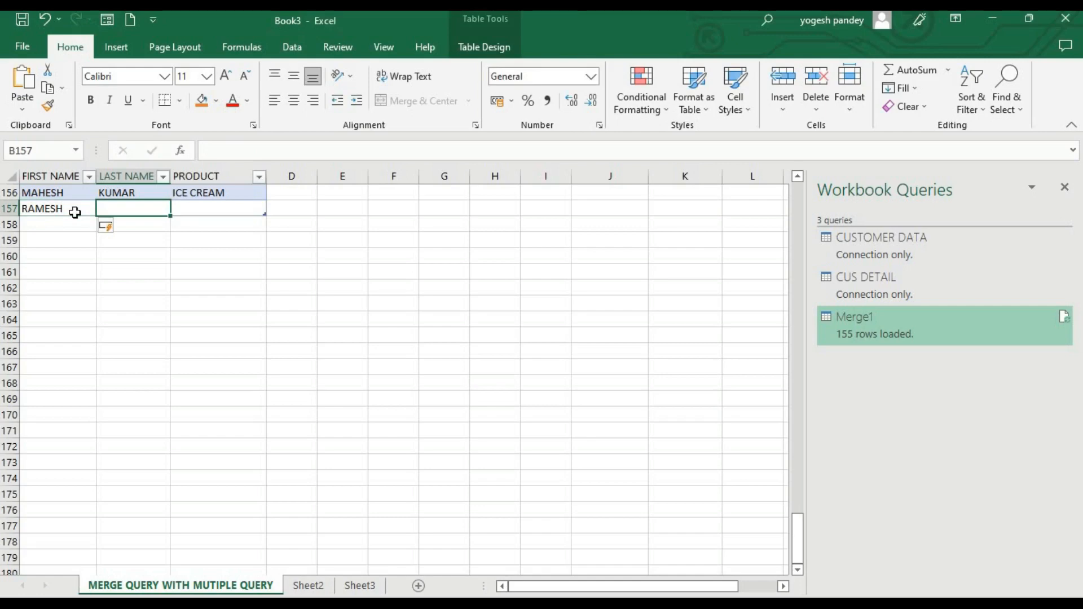
{"action": "key", "text": "Up"}
{"action": "key", "text": "Up"}
{"action": "key", "text": "Down"}
{"action": "key", "text": "Down"}
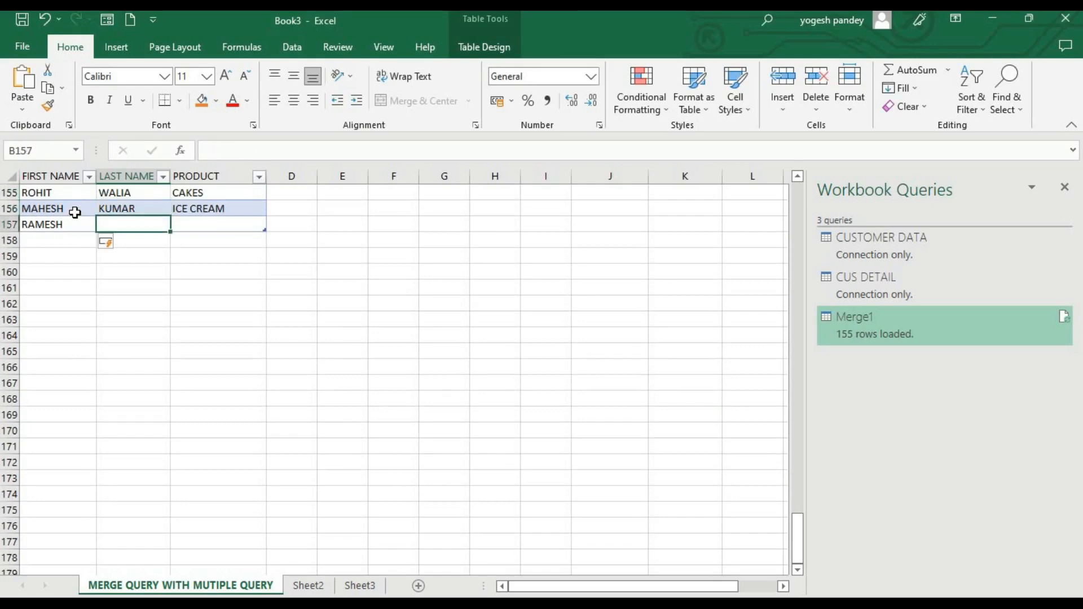
Add a record in row 157 with the same customer's first and last name as row 155 and the product ICE CREAM.
{"action": "key", "text": "Left"}
{"action": "type", "text": "ROHIT"}
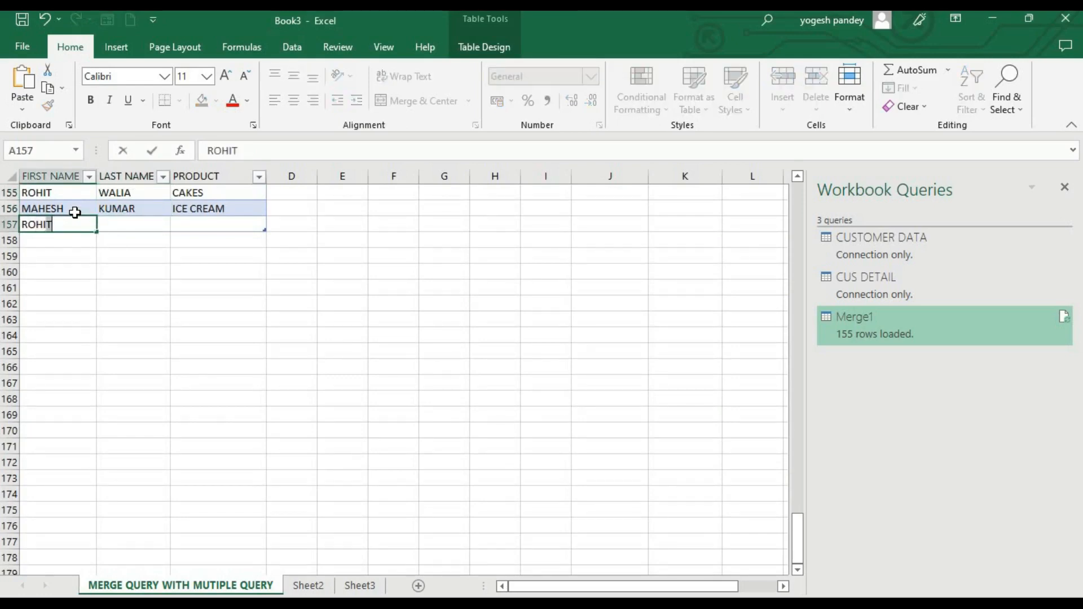
{"action": "key", "text": "Tab"}
{"action": "type", "text": "W"}
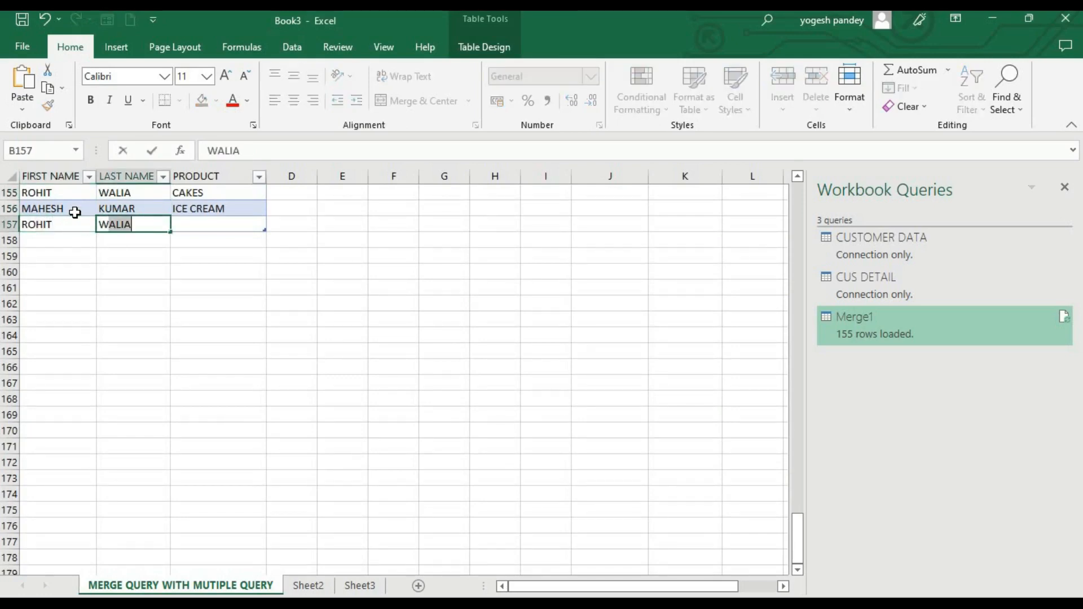
{"action": "key", "text": "Tab"}
{"action": "type", "text": "ICE"}
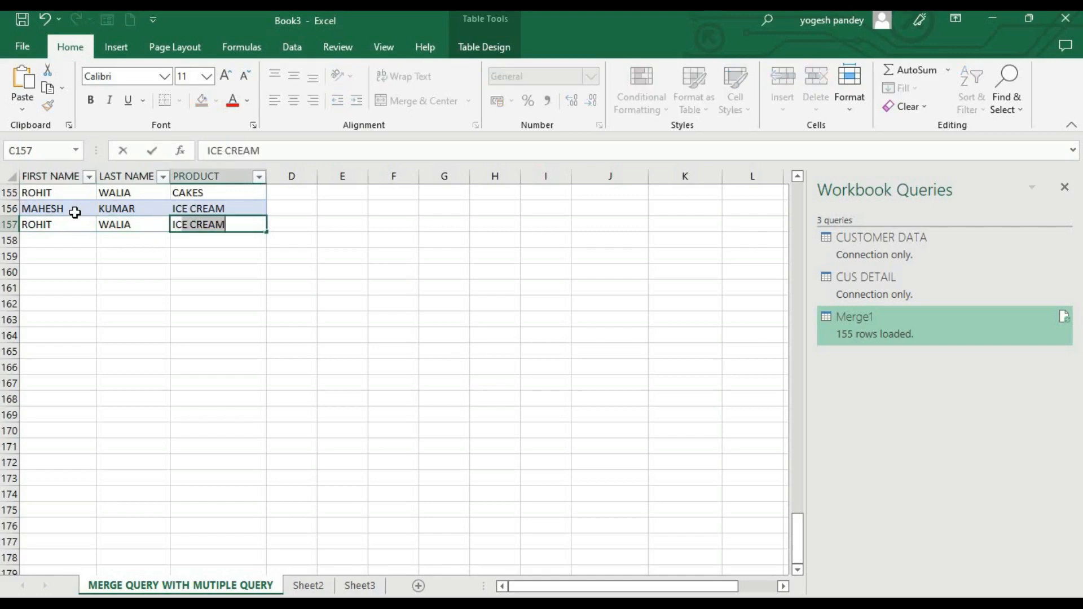
{"action": "key", "text": "Return"}
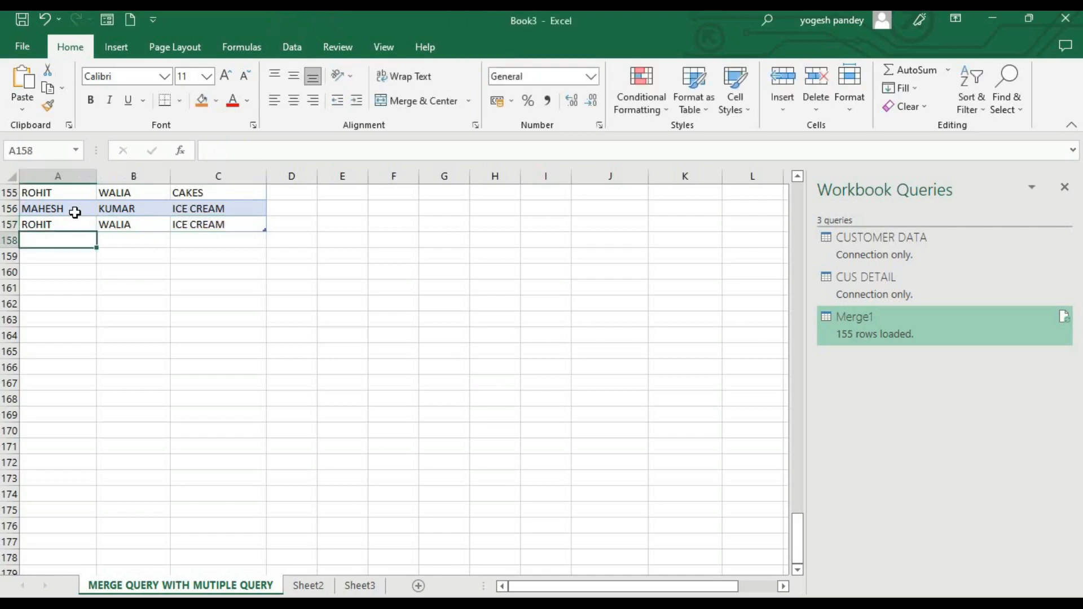
Refresh the merged query table on Sheet3 to pull in the record added to the source table.
{"action": "left_click", "coordinate": [360, 585]}
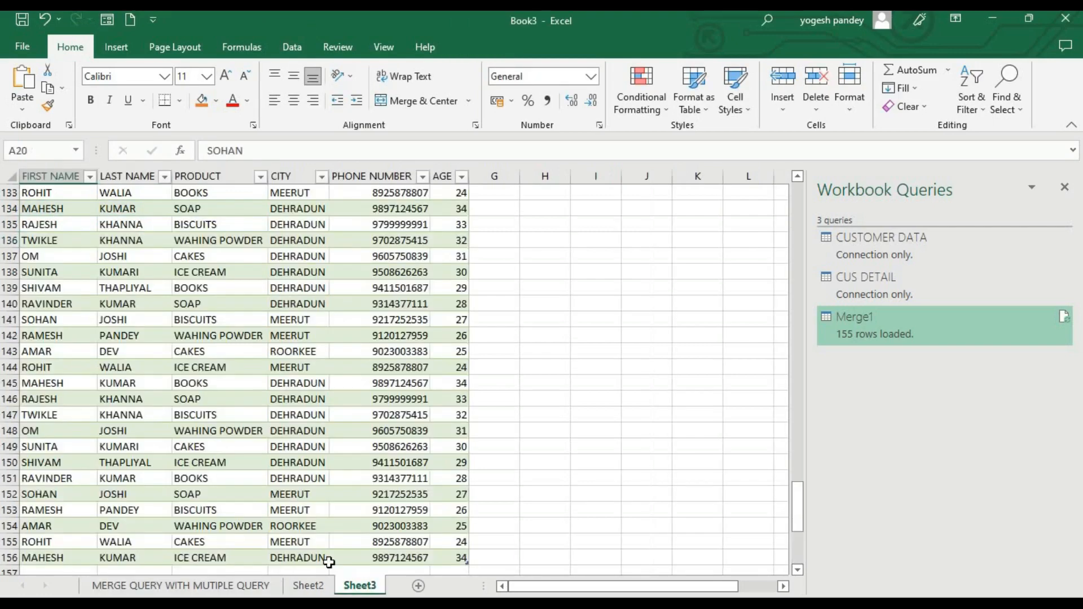
{"action": "left_click", "coordinate": [230, 397]}
{"action": "right_click", "coordinate": [230, 397]}
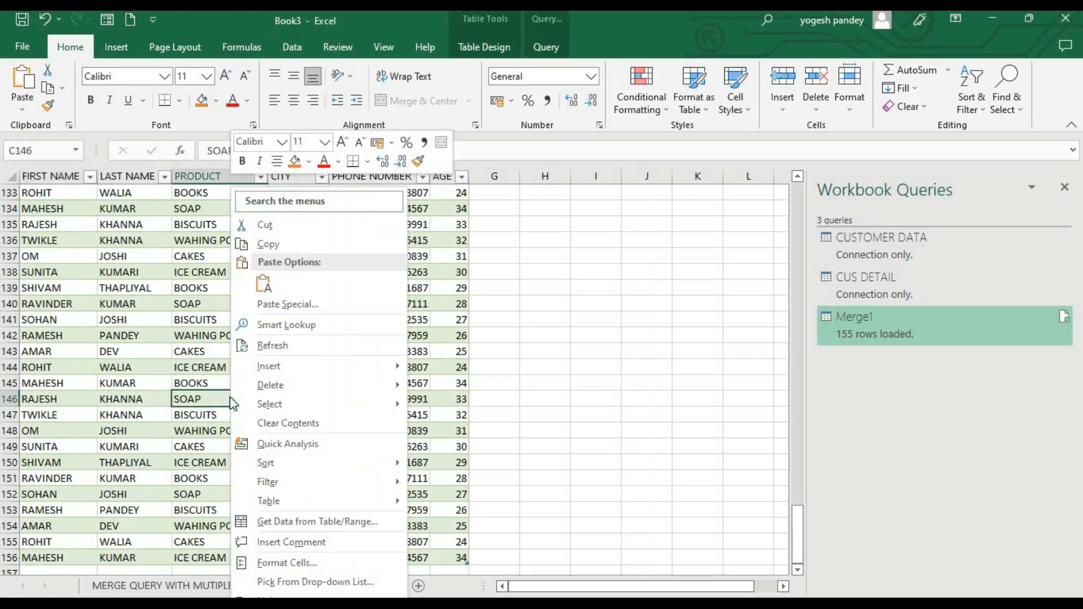
{"action": "left_click", "coordinate": [276, 344]}
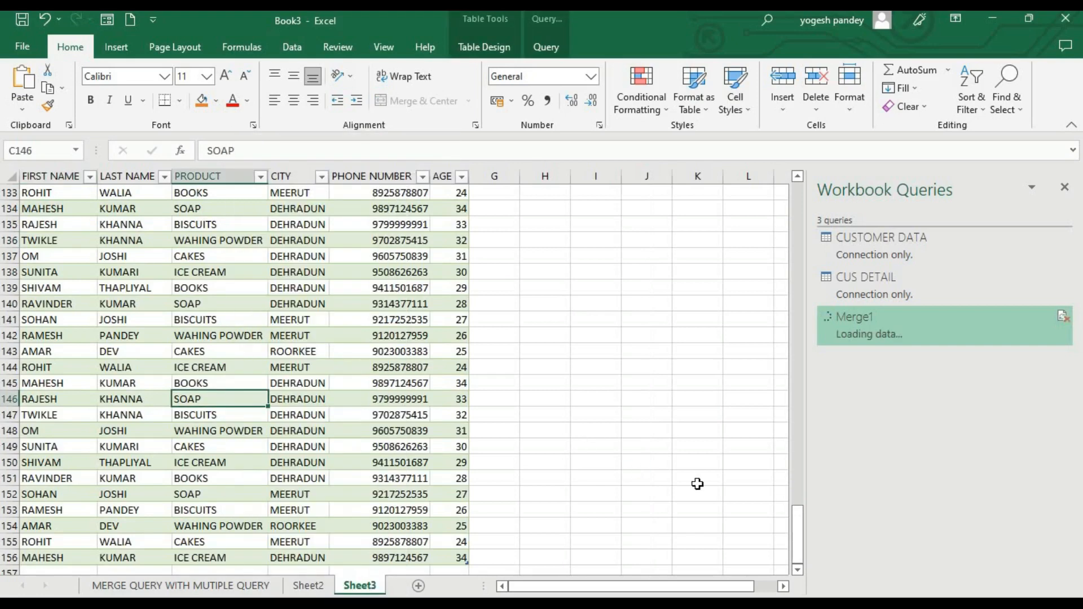
Examine every field of the refreshed merged table's last record, and return to the first rows of the source tables' sheet.
{"action": "left_click_drag", "start_coordinate": [803, 530], "coordinate": [805, 564]}
{"action": "left_click", "coordinate": [85, 557]}
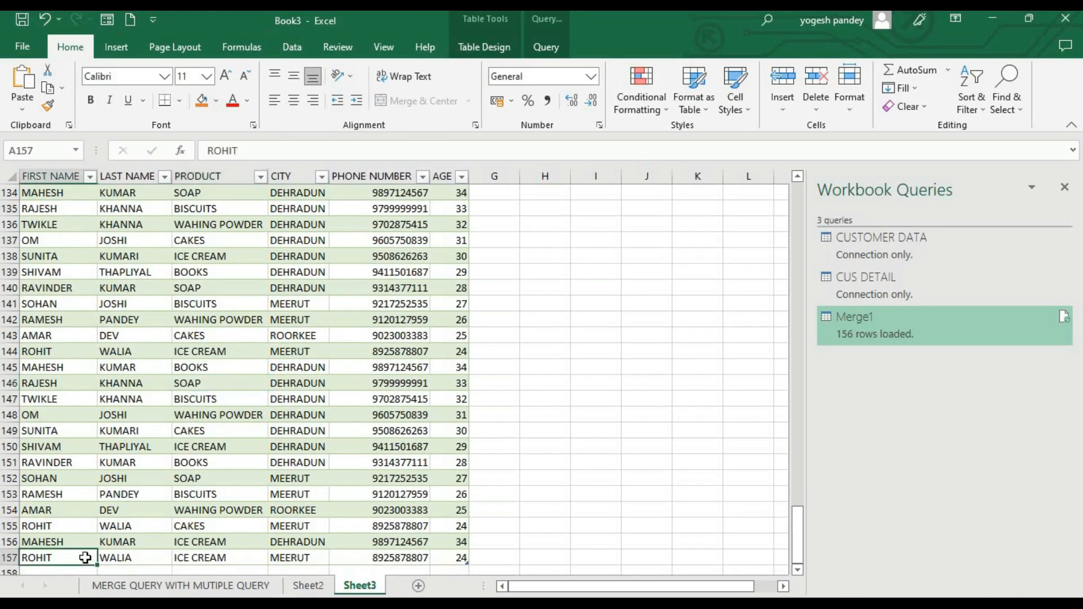
{"action": "left_click", "coordinate": [127, 557]}
{"action": "left_click", "coordinate": [222, 556]}
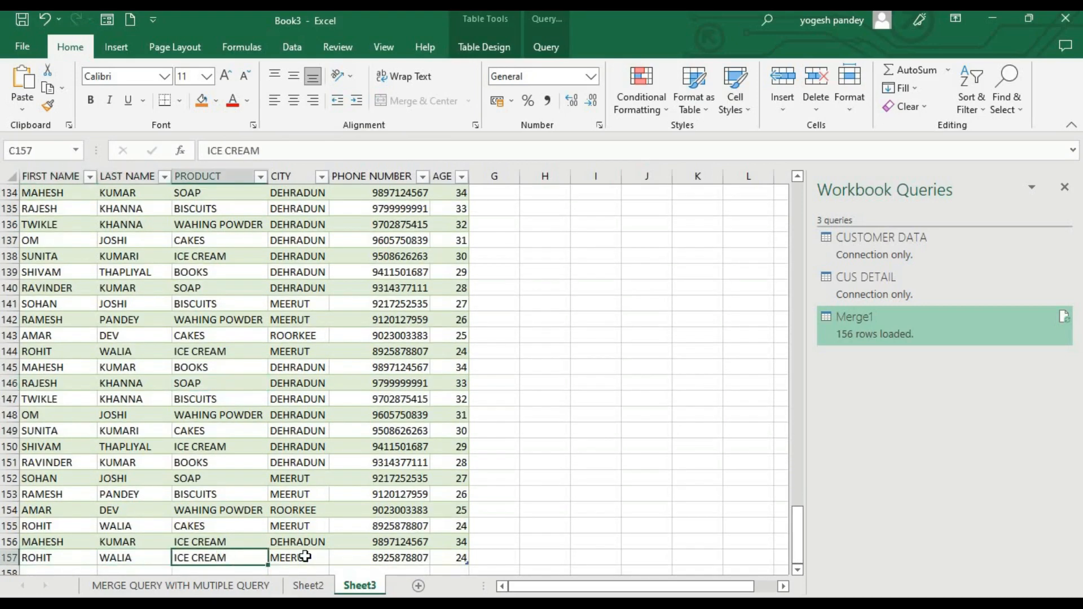
{"action": "left_click", "coordinate": [296, 557]}
{"action": "left_click", "coordinate": [395, 557]}
{"action": "left_click", "coordinate": [456, 555]}
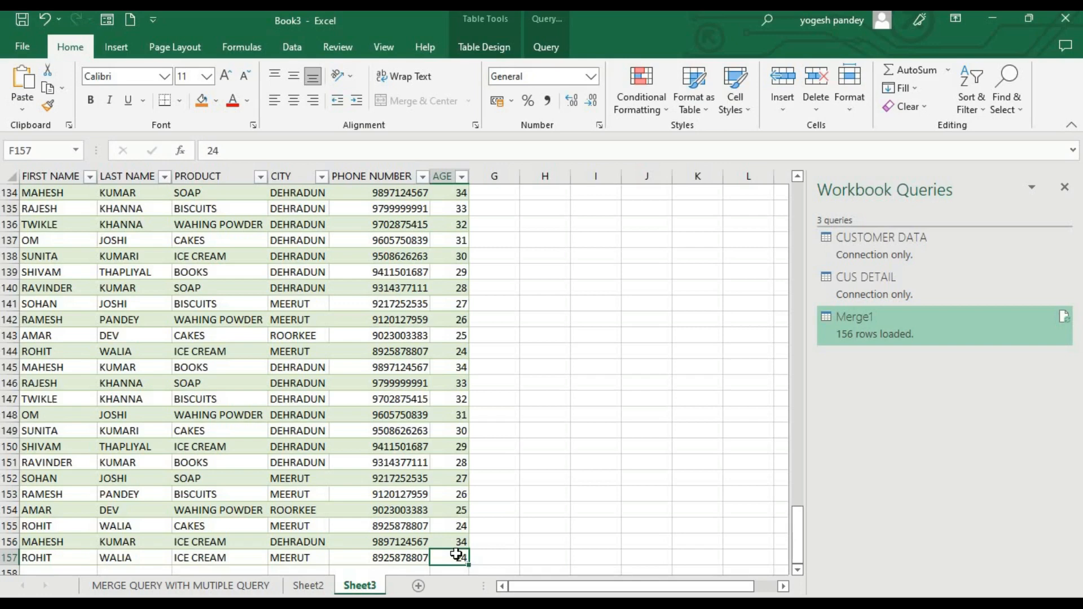
{"action": "left_click", "coordinate": [180, 586]}
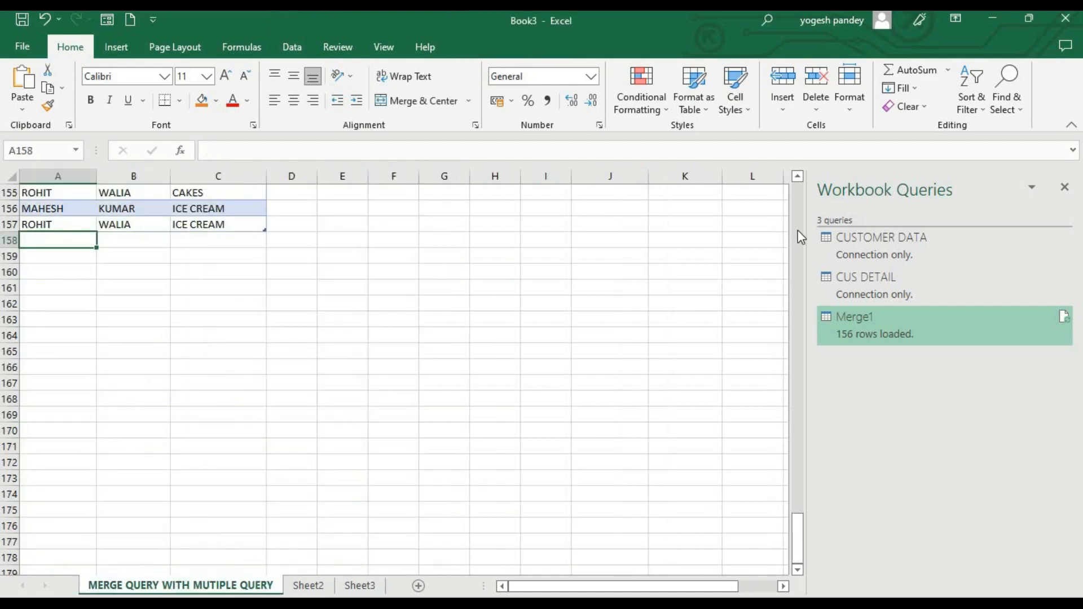
{"action": "left_click_drag", "start_coordinate": [801, 237], "coordinate": [799, 200]}
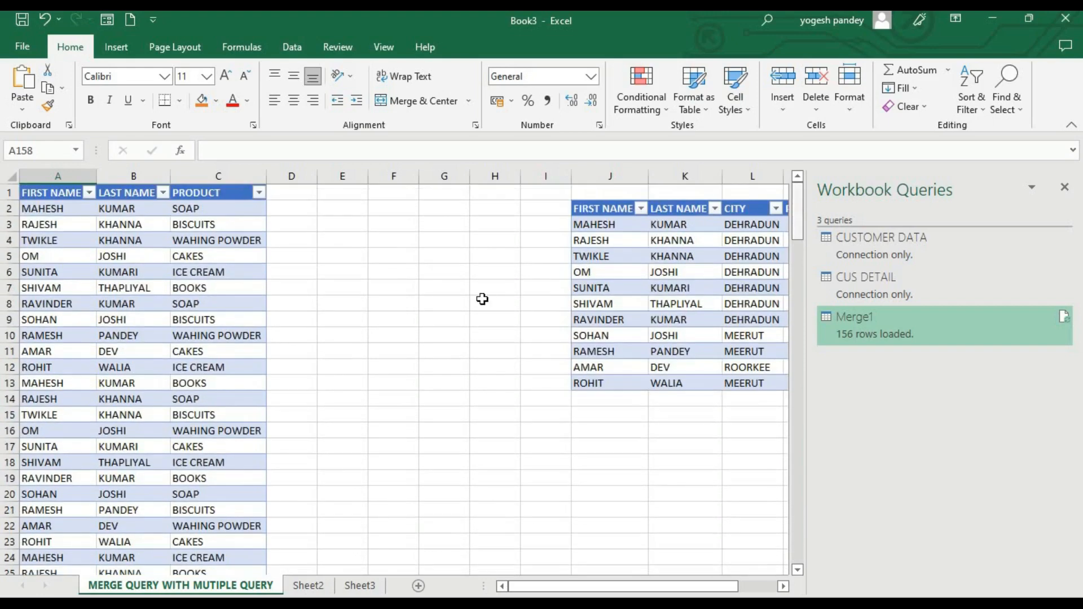
{"action": "left_click", "coordinate": [482, 299]}
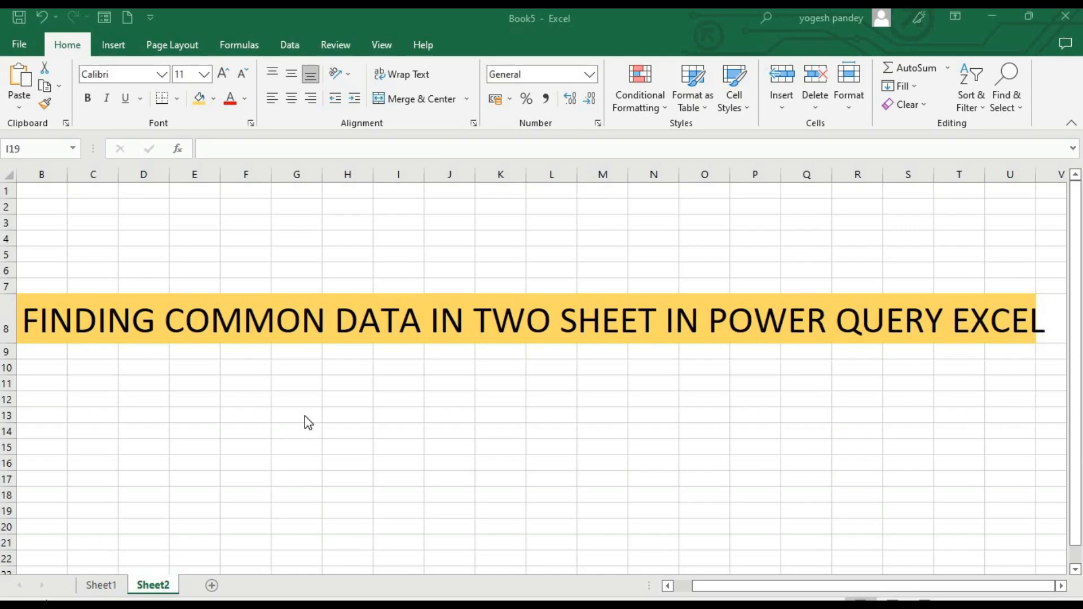
Examine the two customer lists on Sheet1 of Book5, from their column headings down to the last rows.
{"action": "left_click", "coordinate": [105, 588]}
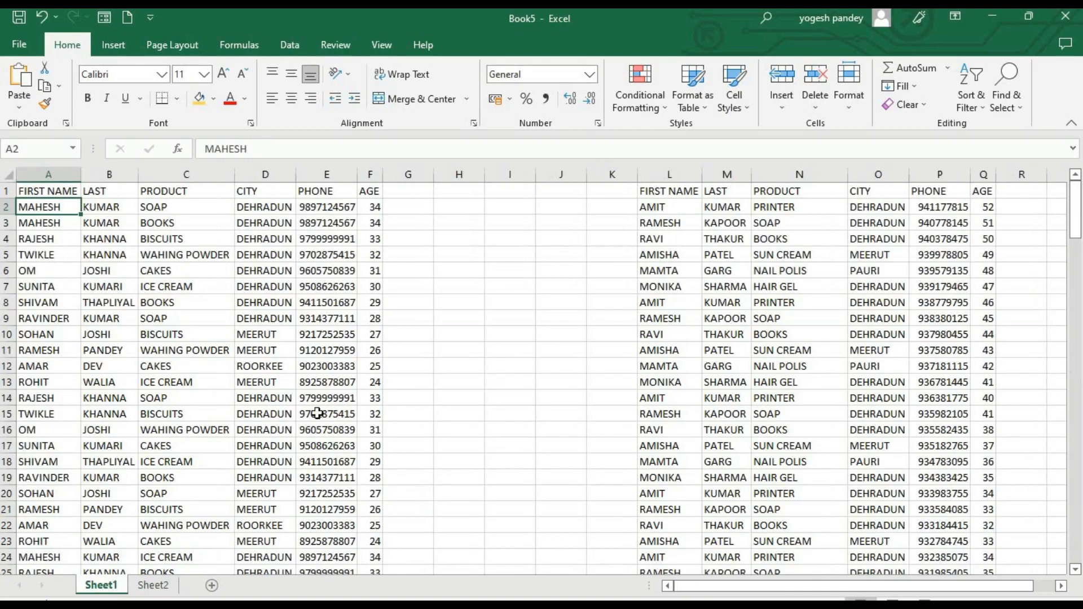
{"action": "left_click", "coordinate": [375, 379]}
{"action": "left_click", "coordinate": [243, 316]}
{"action": "left_click", "coordinate": [134, 275]}
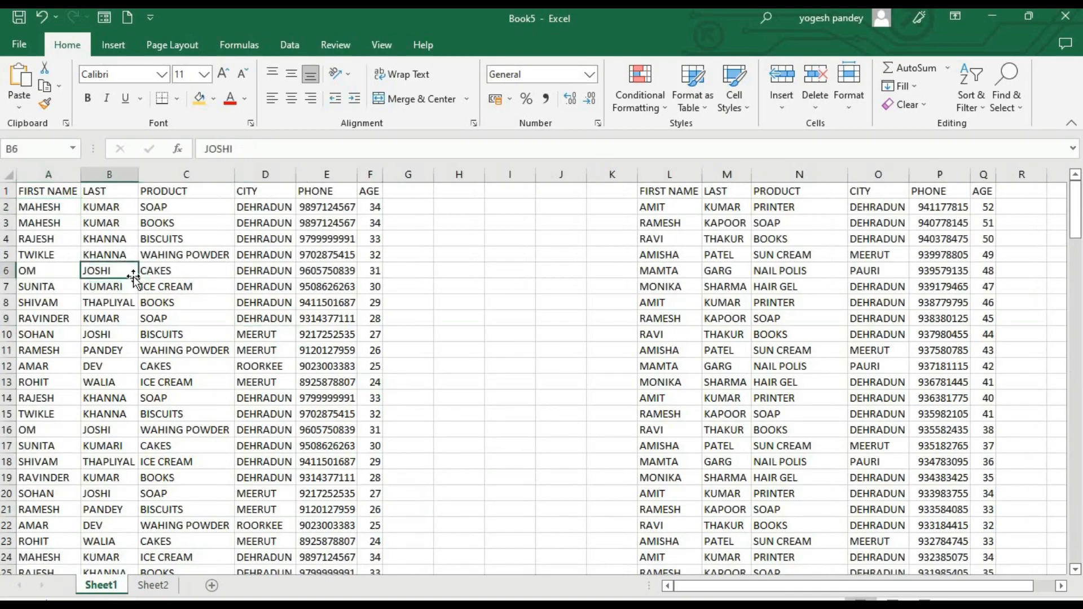
{"action": "left_click", "coordinate": [51, 195]}
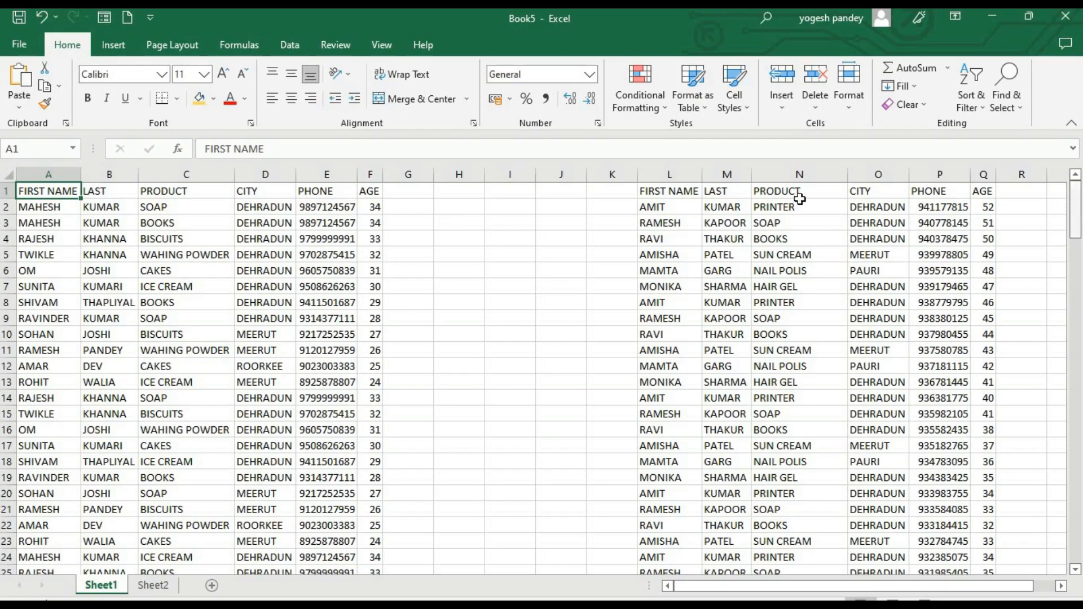
{"action": "left_click", "coordinate": [190, 252]}
{"action": "left_click", "coordinate": [86, 241]}
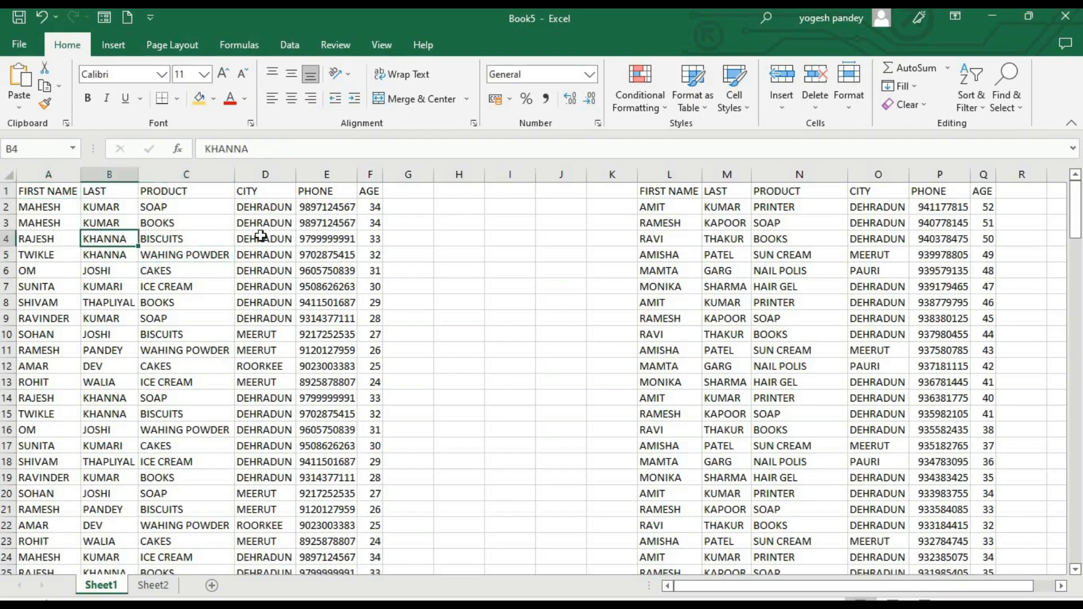
{"action": "left_click", "coordinate": [257, 237]}
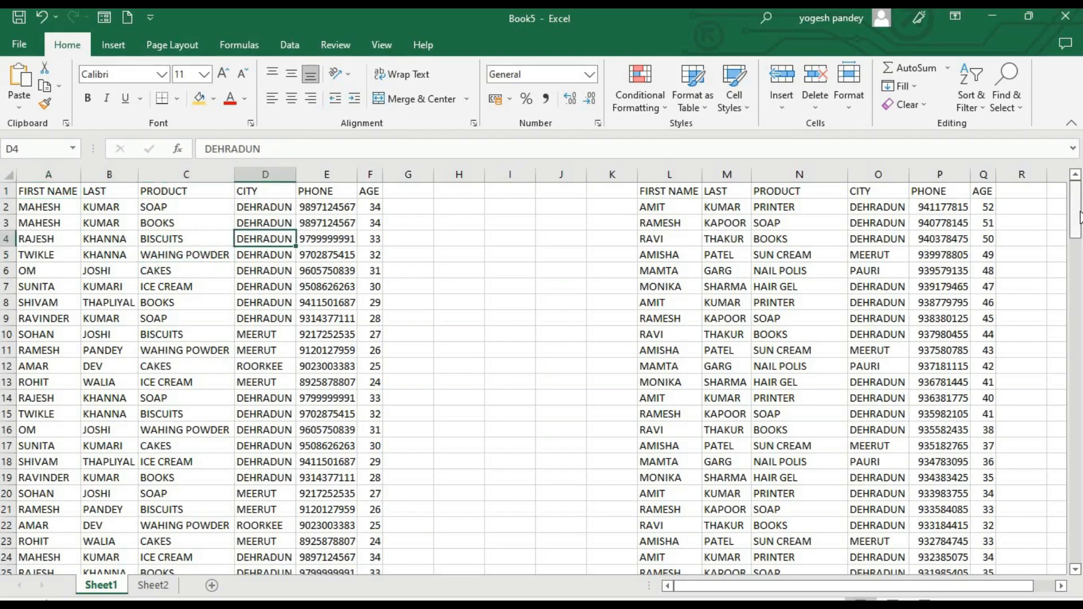
{"action": "left_click_drag", "start_coordinate": [1080, 218], "coordinate": [1079, 542]}
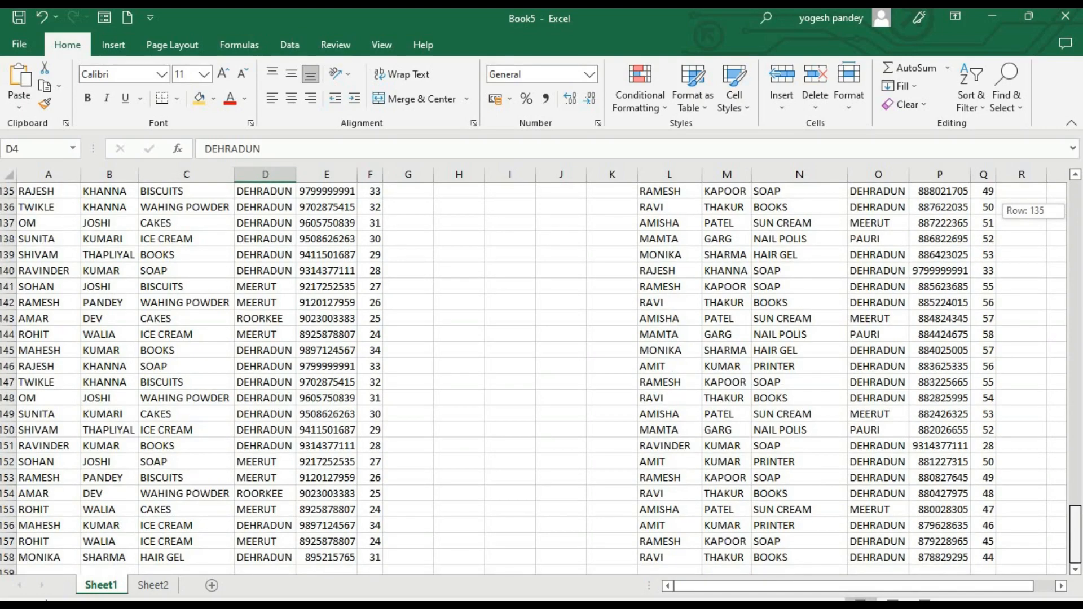
{"action": "left_click_drag", "start_coordinate": [1082, 471], "coordinate": [1079, 186]}
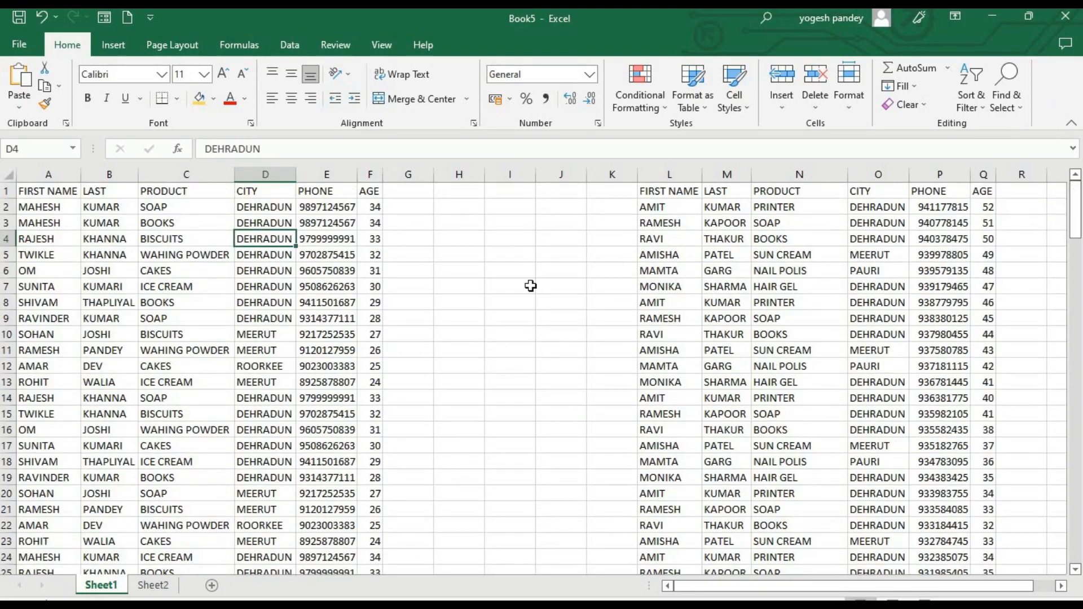
Create a table with headers from the first customer list, $A$1:$F$158, and bring it into Power Query.
{"action": "left_click", "coordinate": [69, 193]}
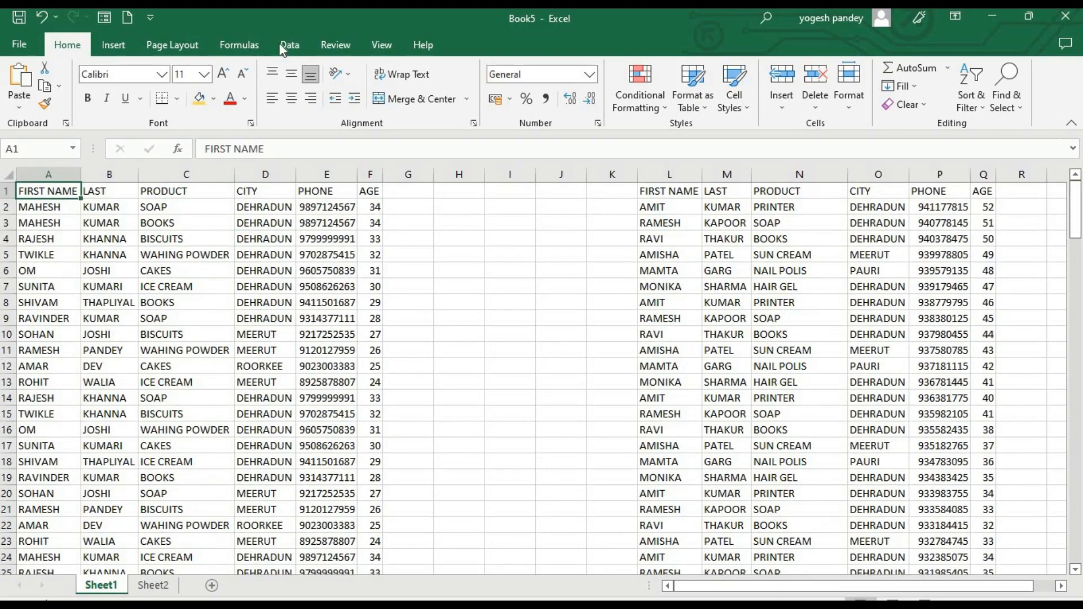
{"action": "left_click", "coordinate": [303, 43]}
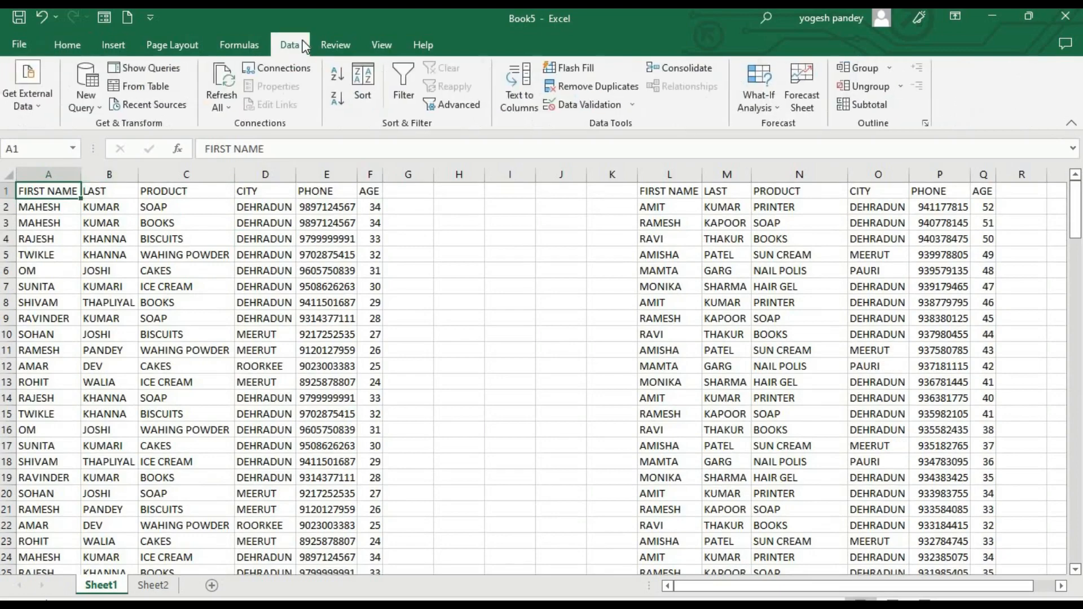
{"action": "left_click", "coordinate": [167, 87]}
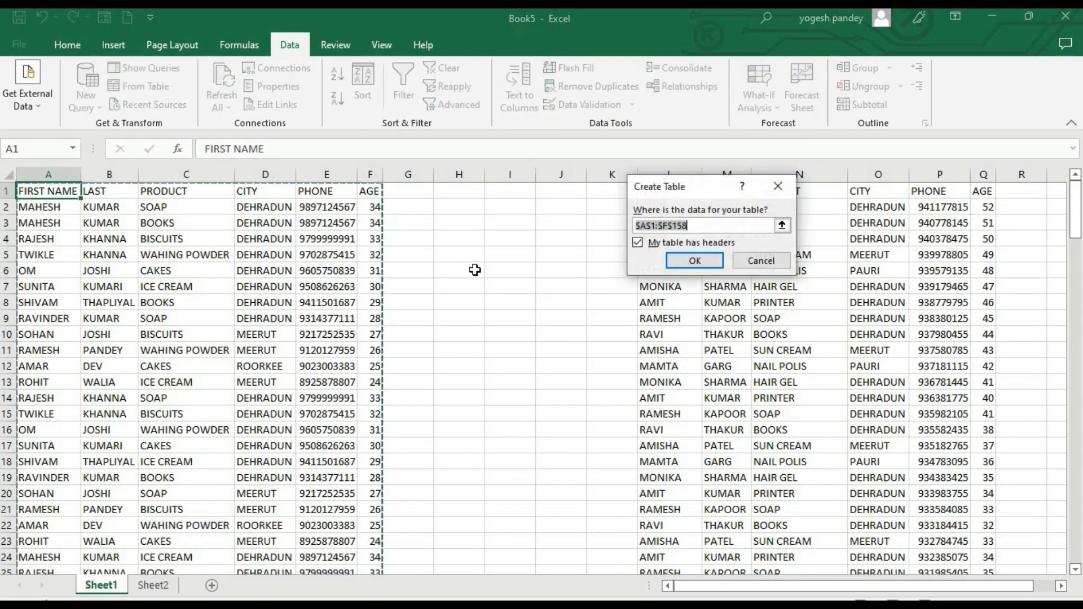
{"action": "left_click", "coordinate": [695, 260]}
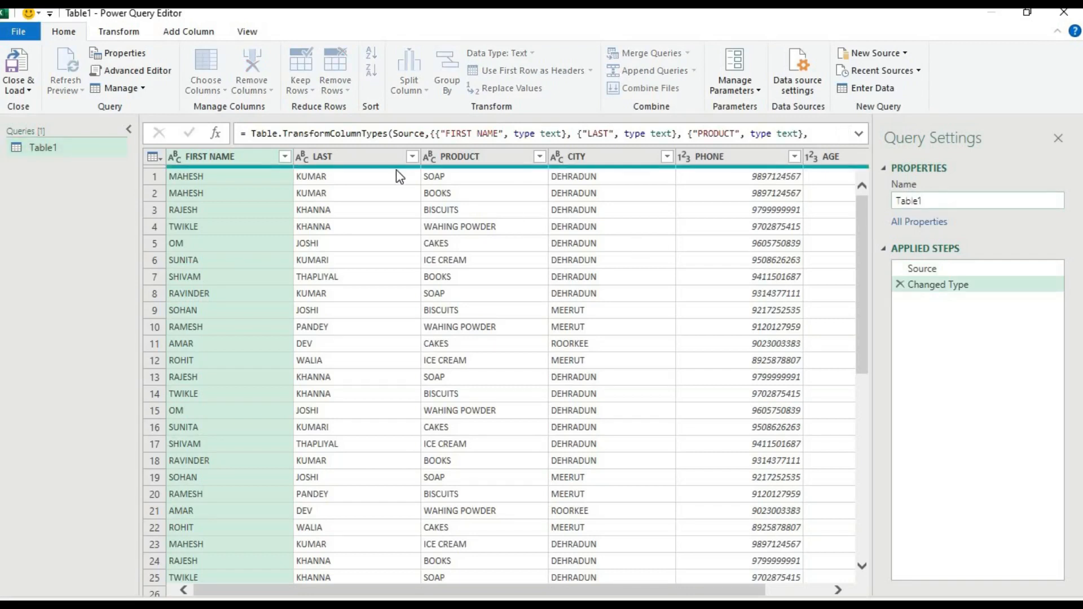
Close the query editor and load the Table1 query as a connection only.
{"action": "left_click", "coordinate": [36, 95]}
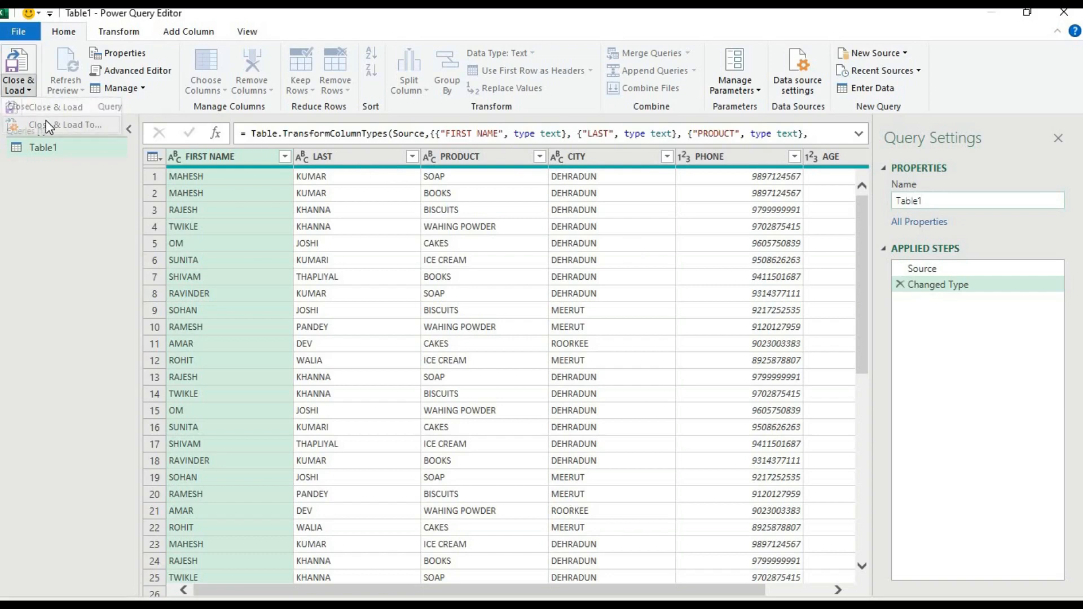
{"action": "left_click", "coordinate": [45, 120]}
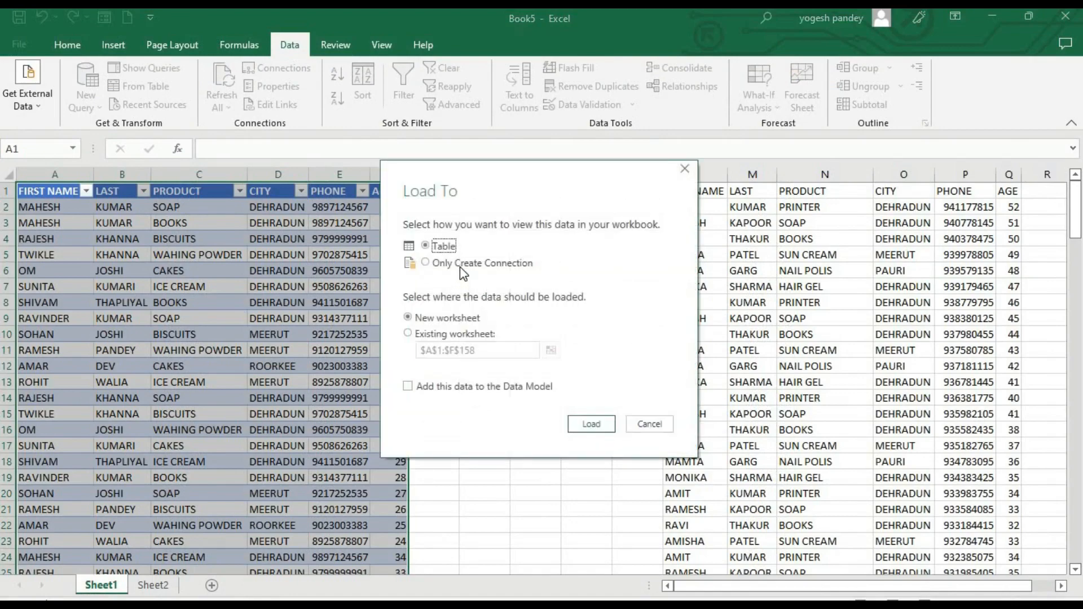
{"action": "left_click", "coordinate": [459, 266]}
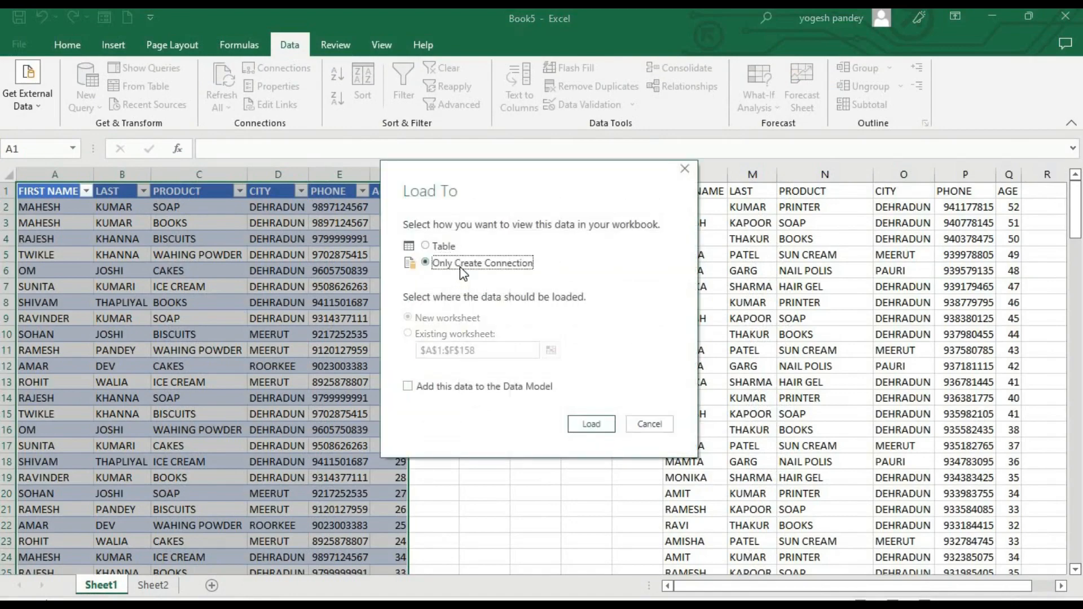
{"action": "left_click", "coordinate": [581, 427]}
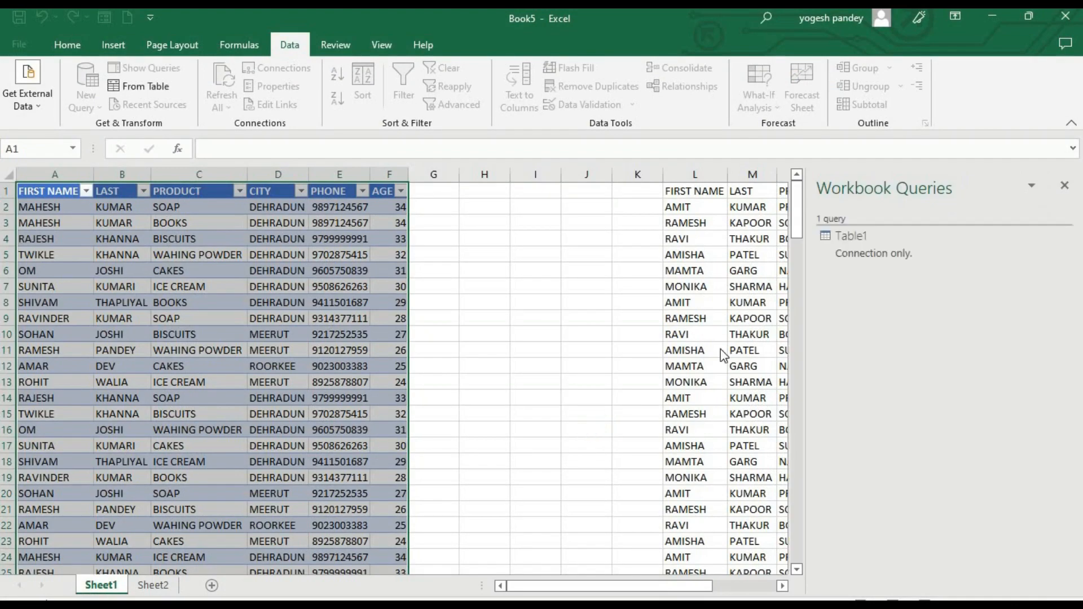
Create a table with headers from the second customer list, $L$1:$Q$158, and bring it into Power Query.
{"action": "left_click", "coordinate": [705, 190]}
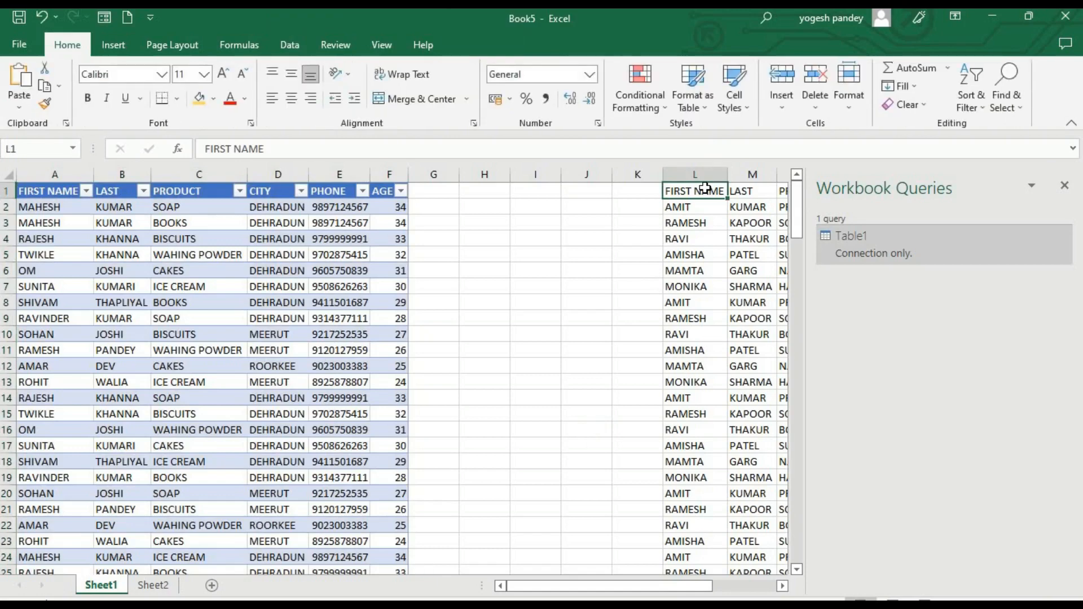
{"action": "left_click", "coordinate": [296, 40]}
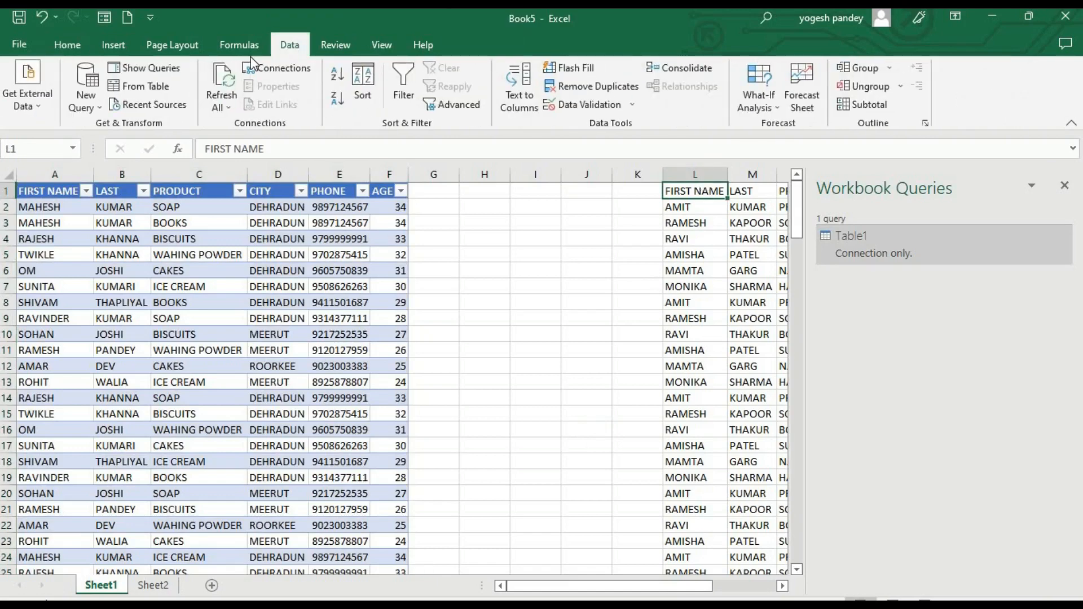
{"action": "left_click", "coordinate": [168, 86]}
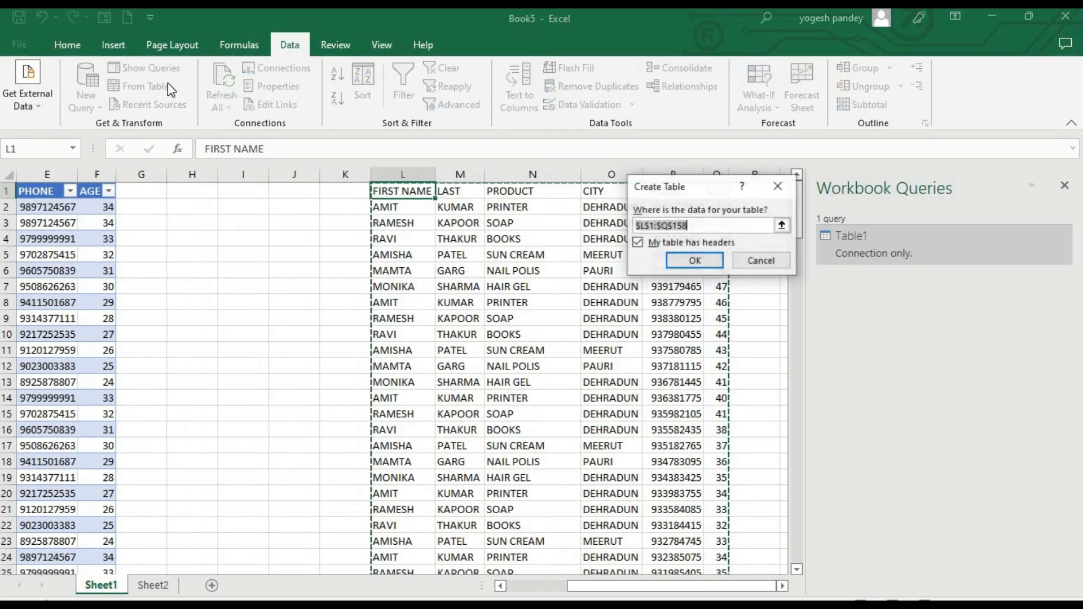
{"action": "left_click", "coordinate": [673, 258]}
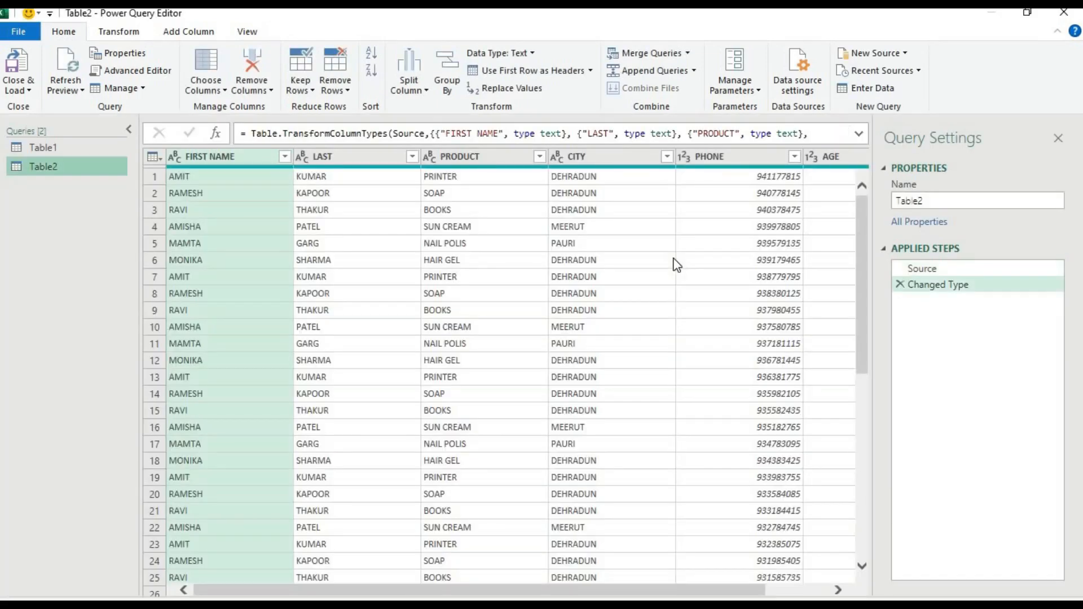
Close the query editor and load the Table2 query as a connection only.
{"action": "left_click", "coordinate": [29, 88]}
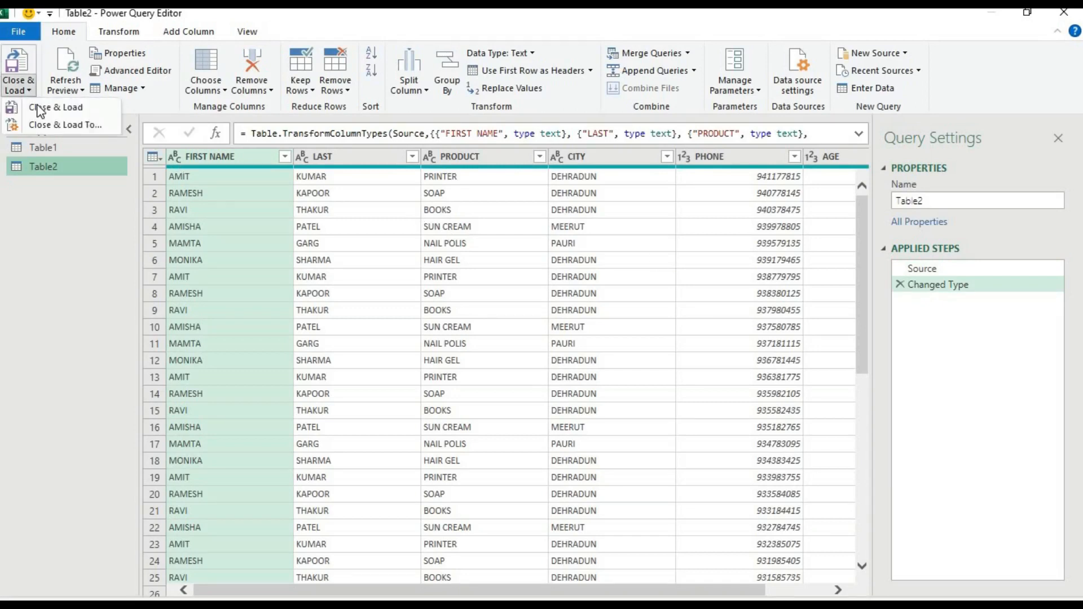
{"action": "left_click", "coordinate": [50, 123]}
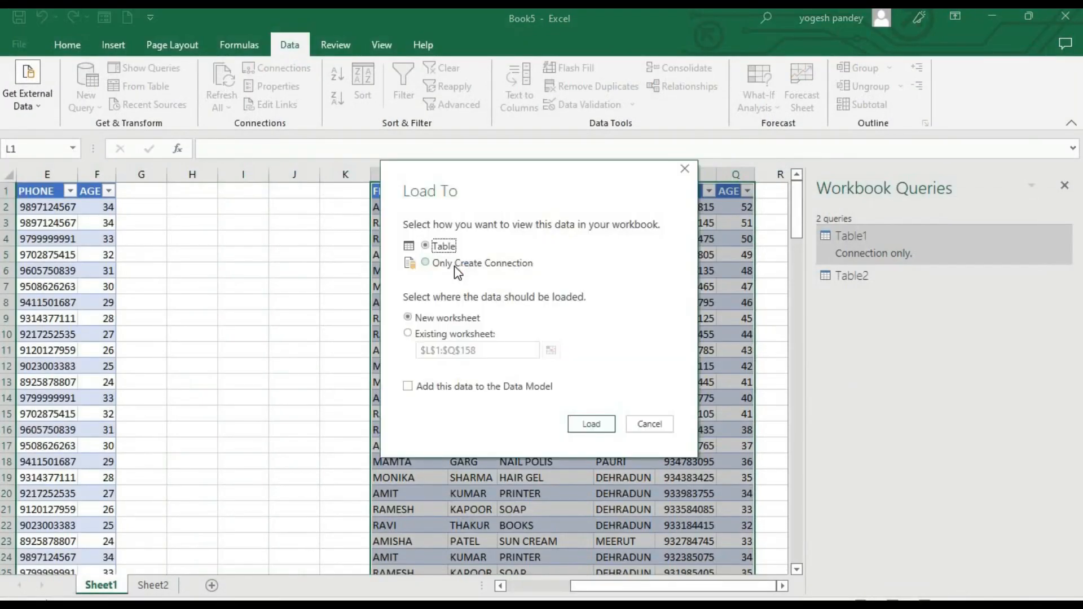
{"action": "left_click", "coordinate": [456, 265]}
{"action": "left_click", "coordinate": [590, 424]}
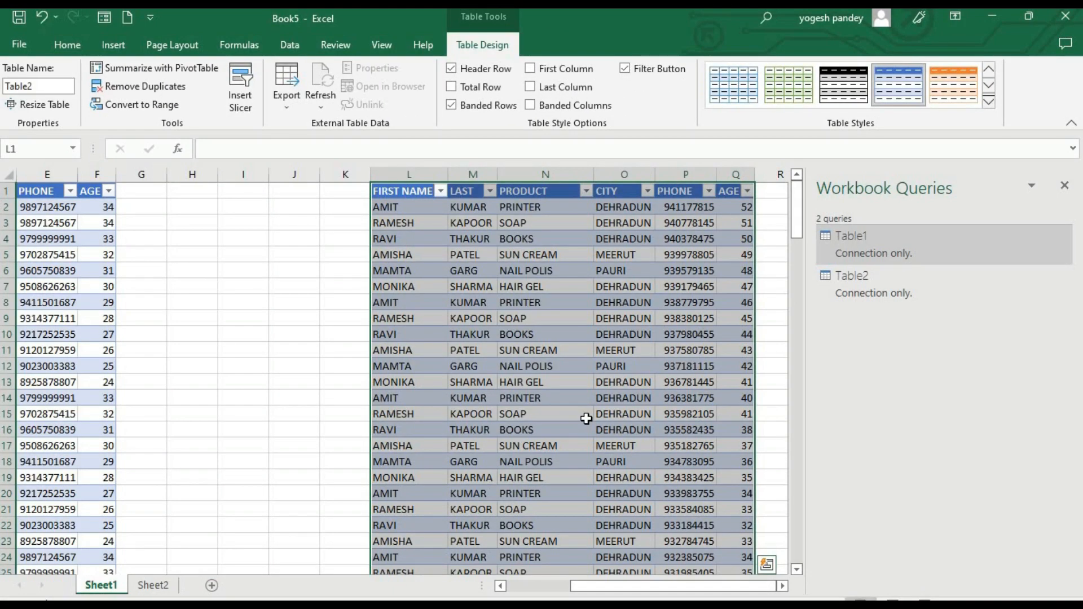
Start a merge of the workbook queries with Table1 as the first table and Table2 as the second.
{"action": "left_click", "coordinate": [293, 49]}
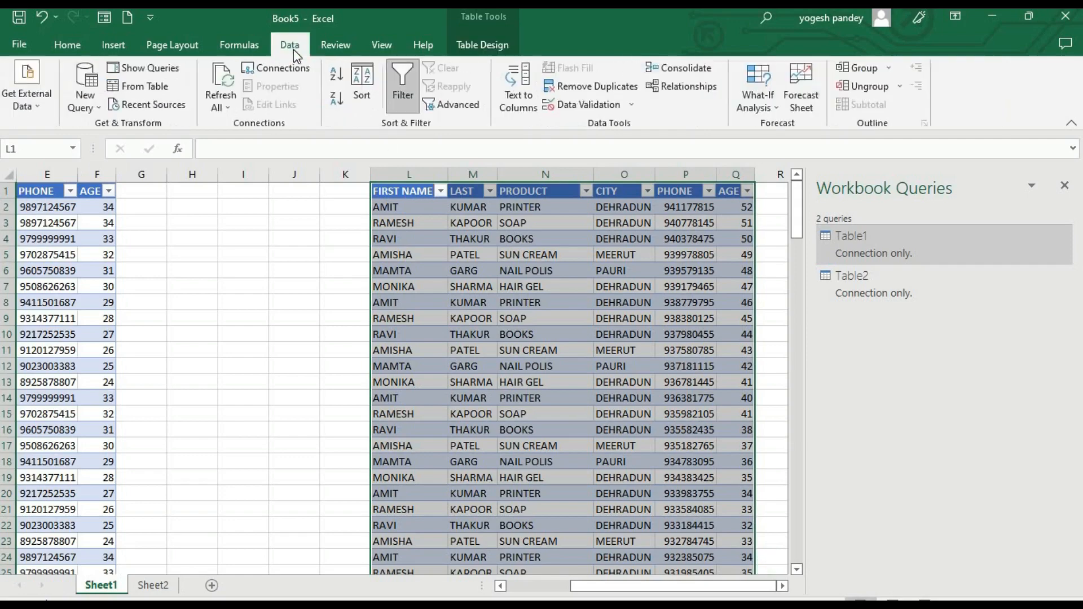
{"action": "left_click", "coordinate": [92, 107]}
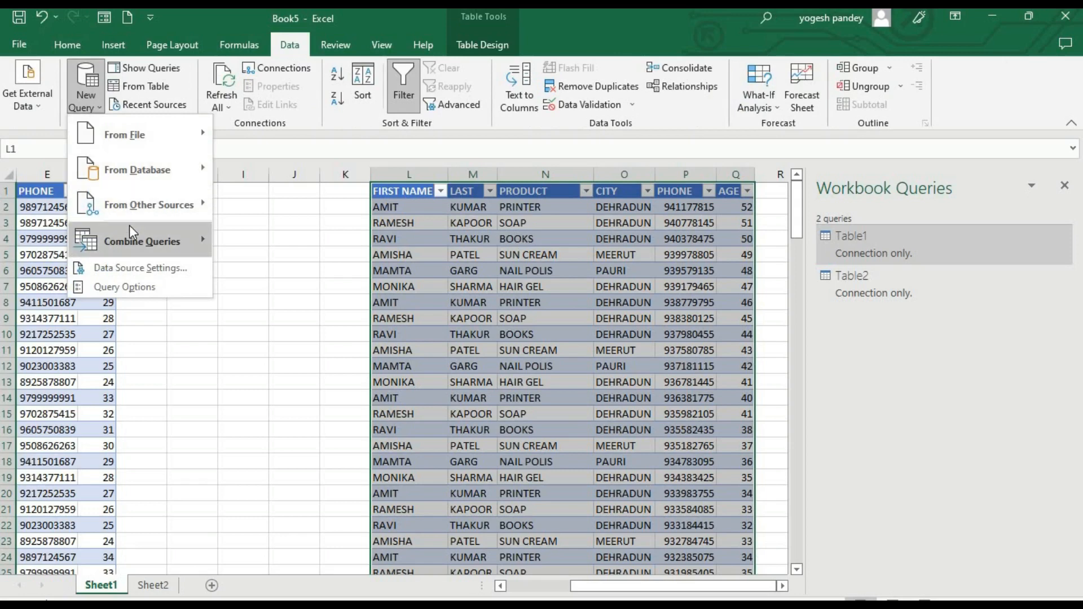
{"action": "mouse_move", "coordinate": [130, 229]}
{"action": "left_click", "coordinate": [241, 249]}
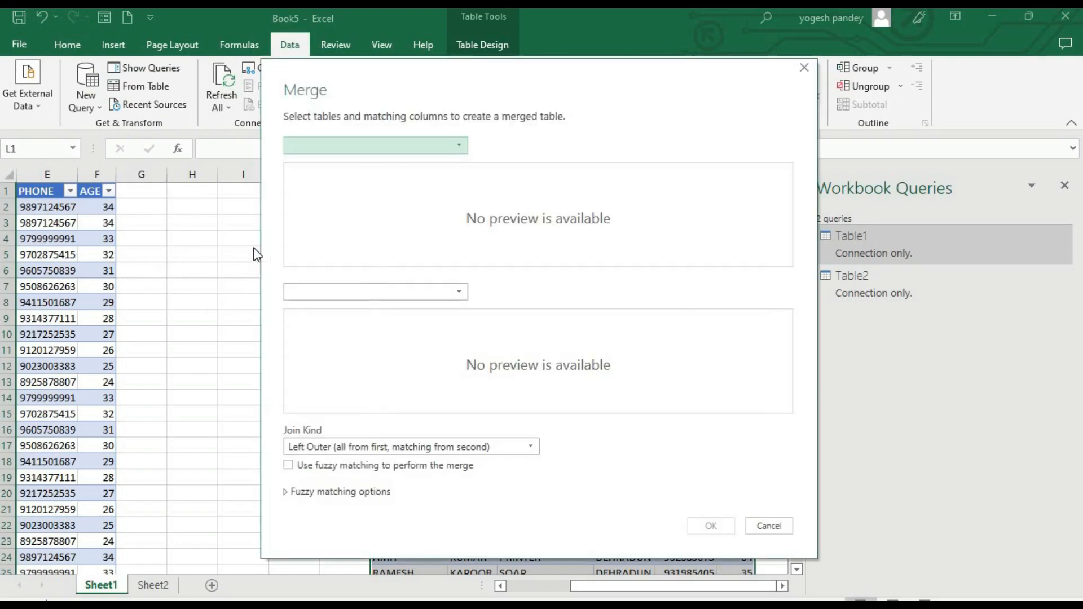
{"action": "left_click", "coordinate": [436, 151]}
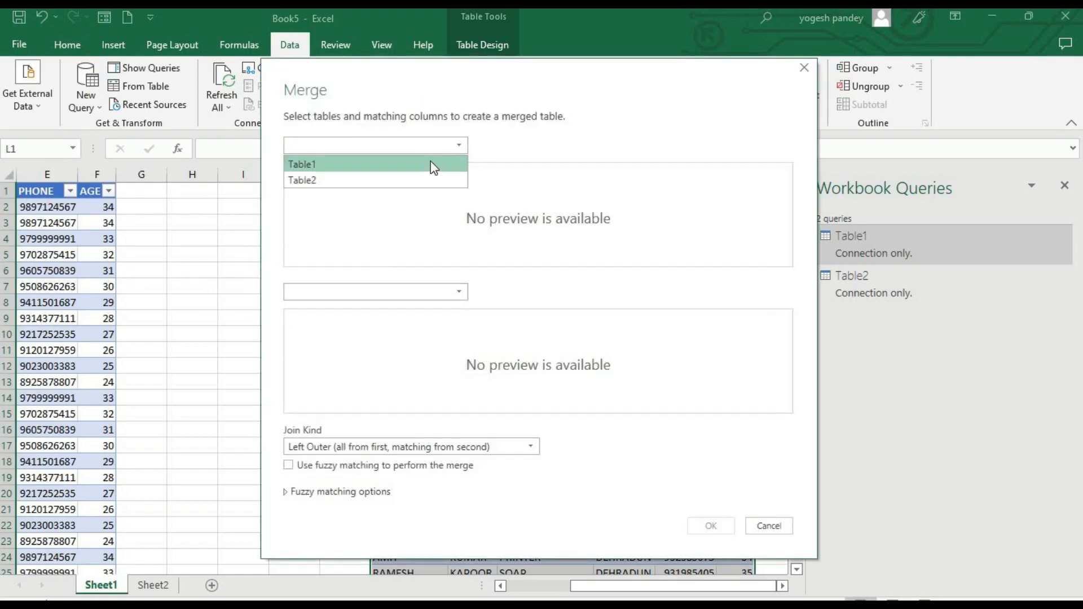
{"action": "left_click", "coordinate": [434, 167]}
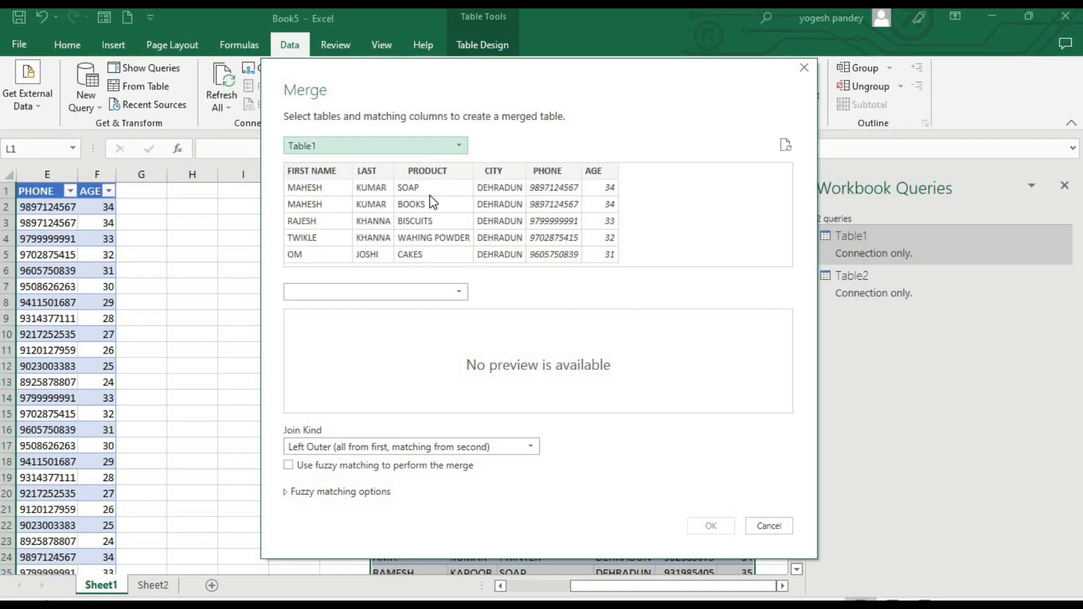
{"action": "left_click", "coordinate": [443, 293]}
{"action": "left_click", "coordinate": [439, 323]}
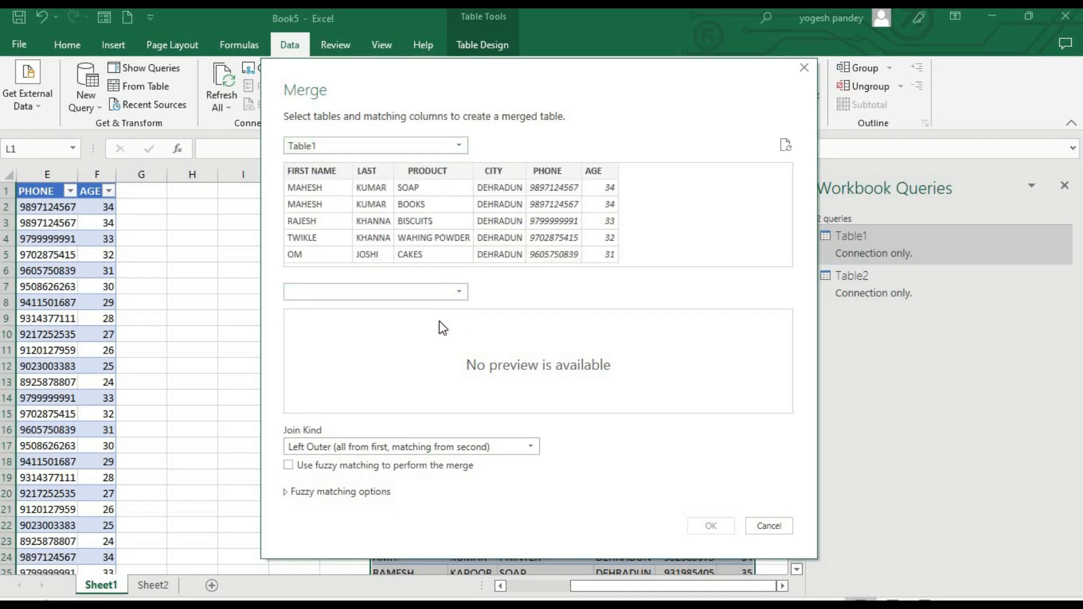
Select FIRST NAME, LAST, PRODUCT, CITY, PHONE and AGE, in that order, as Table1's matching columns.
{"action": "left_click", "coordinate": [309, 178]}
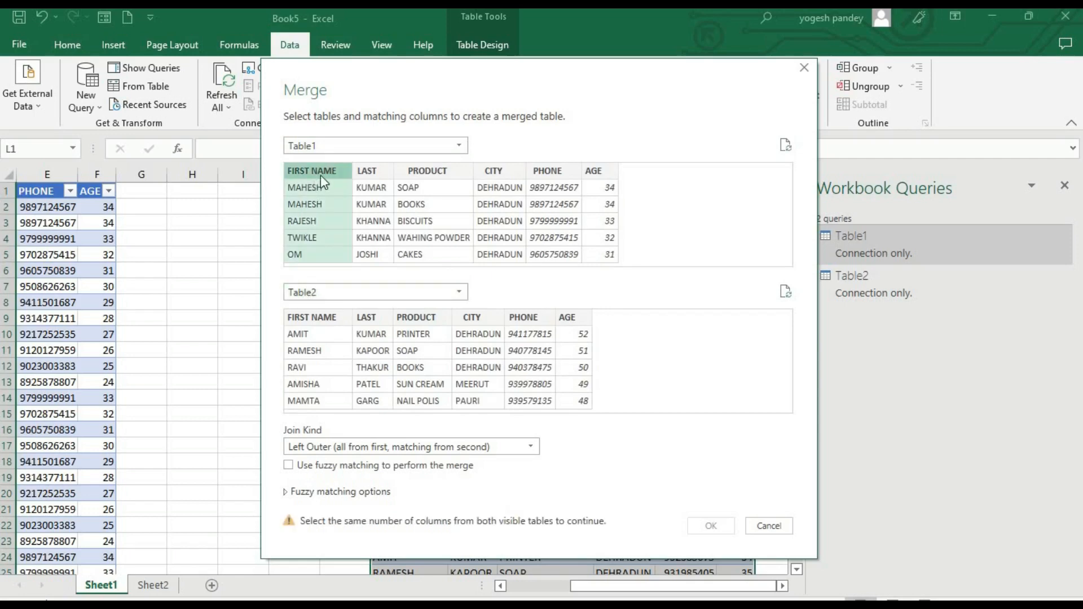
{"action": "left_click", "coordinate": [365, 176]}
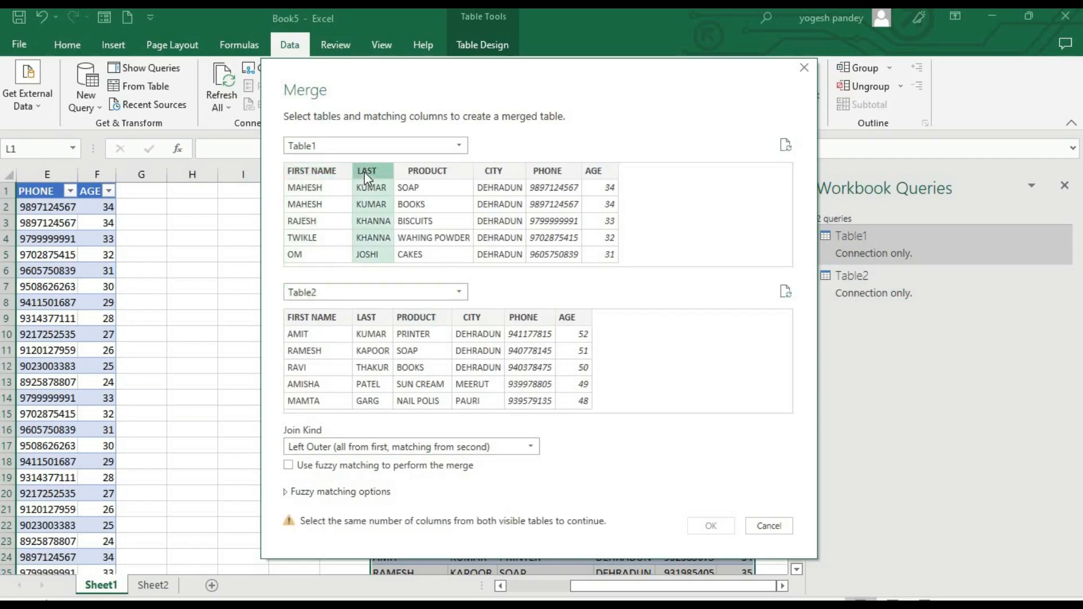
{"action": "left_click", "coordinate": [323, 171]}
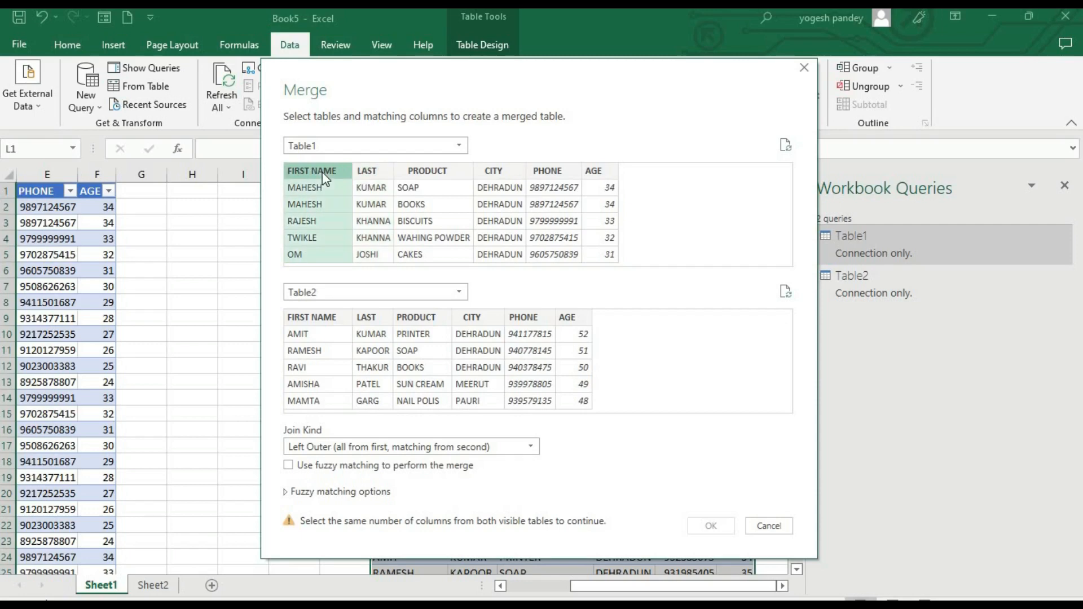
{"action": "left_click", "coordinate": [384, 175], "text": "ctrl"}
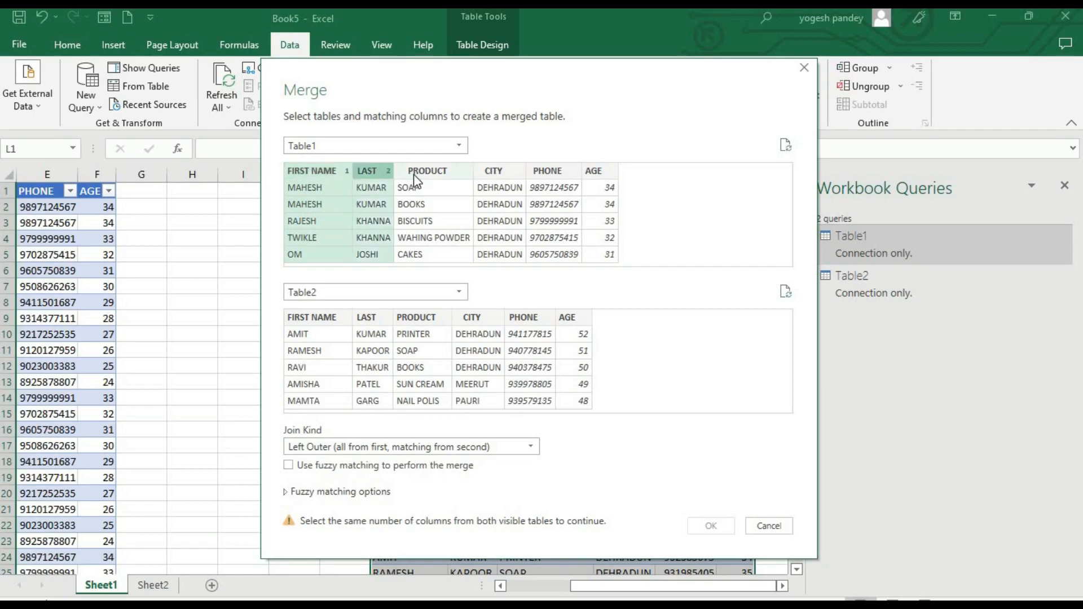
{"action": "left_click", "coordinate": [415, 178], "text": "ctrl"}
{"action": "left_click", "coordinate": [493, 176], "text": "ctrl"}
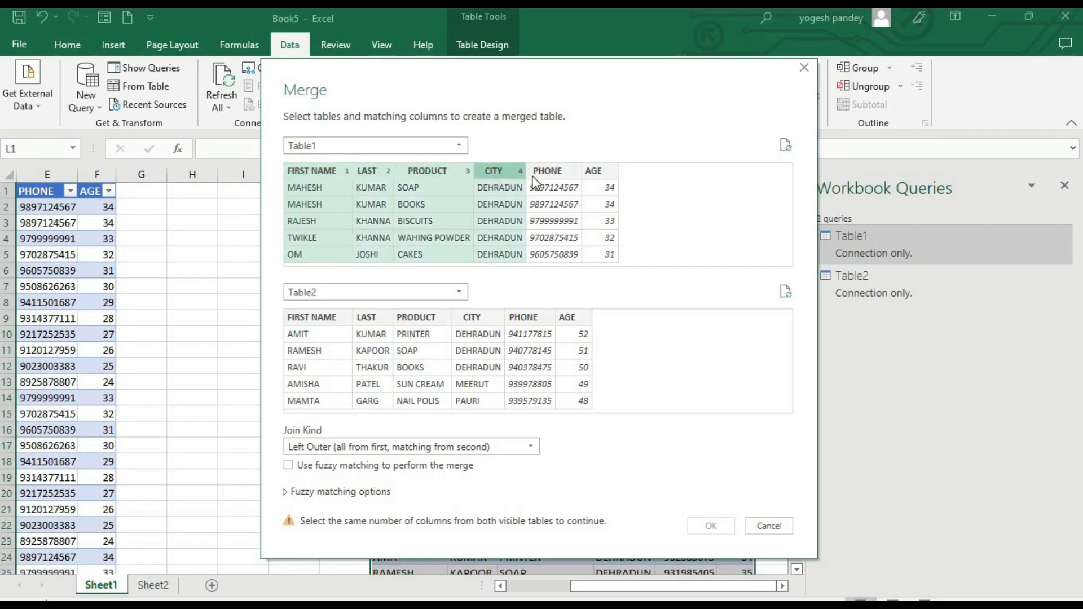
{"action": "left_click", "coordinate": [564, 175], "text": "ctrl"}
{"action": "left_click", "coordinate": [591, 175], "text": "ctrl"}
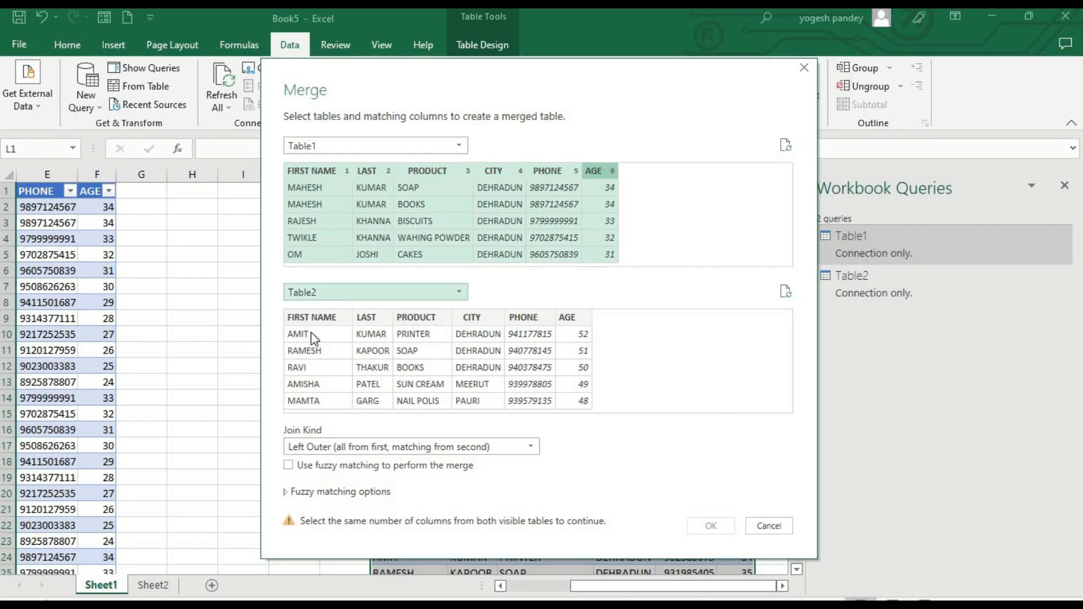
Select FIRST NAME, LAST, PRODUCT, CITY, PHONE and AGE of Table2 as matching columns in the same order.
{"action": "left_click", "coordinate": [311, 317]}
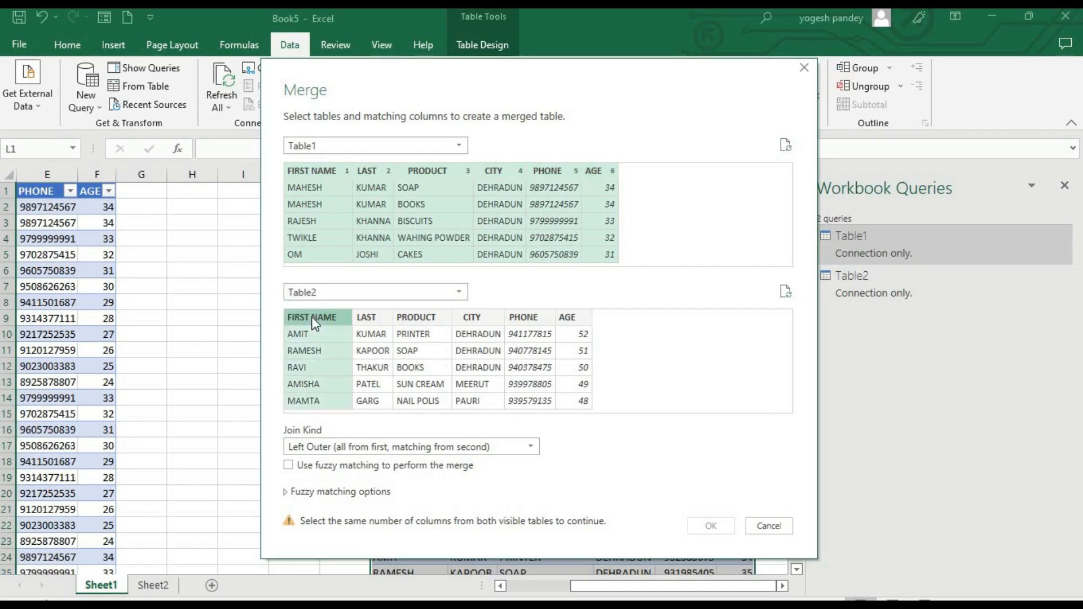
{"action": "left_click", "coordinate": [370, 319], "text": "ctrl"}
{"action": "left_click", "coordinate": [409, 317], "text": "ctrl"}
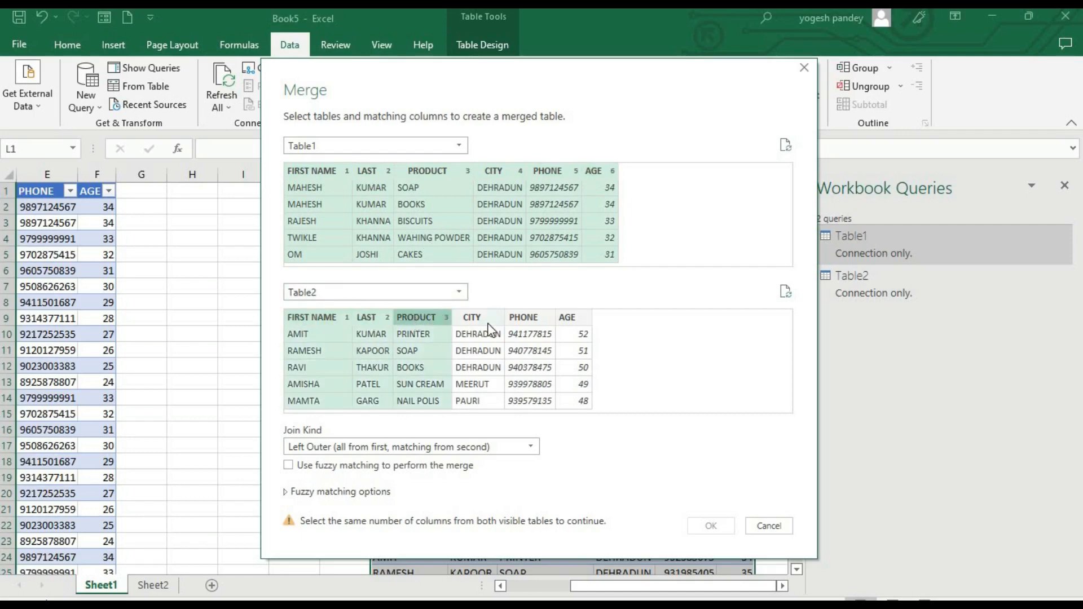
{"action": "left_click", "coordinate": [488, 324], "text": "ctrl"}
{"action": "left_click", "coordinate": [520, 320], "text": "ctrl"}
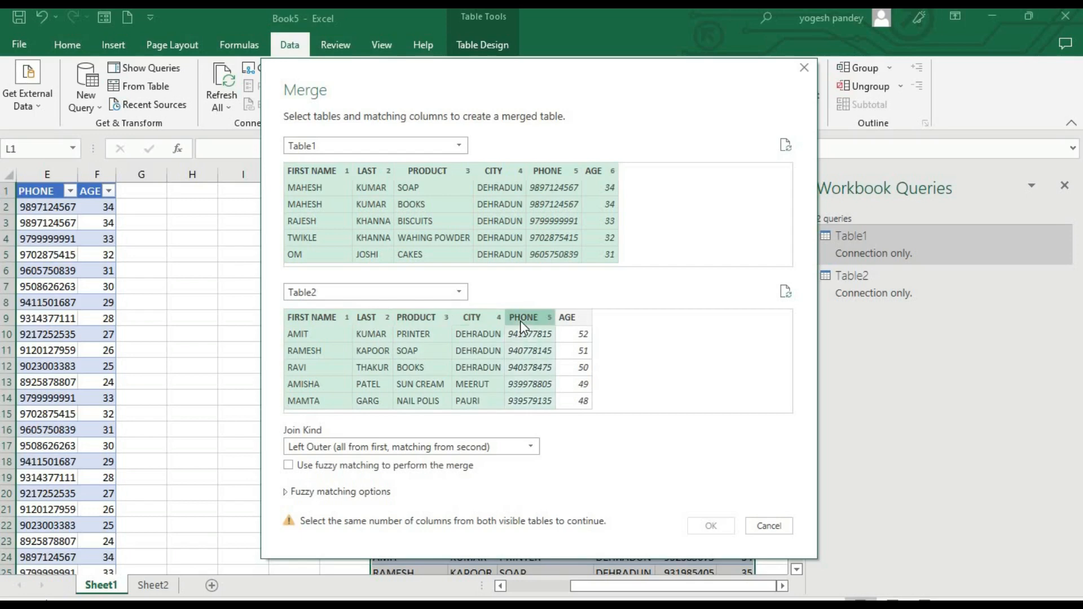
{"action": "left_click", "coordinate": [566, 322], "text": "ctrl"}
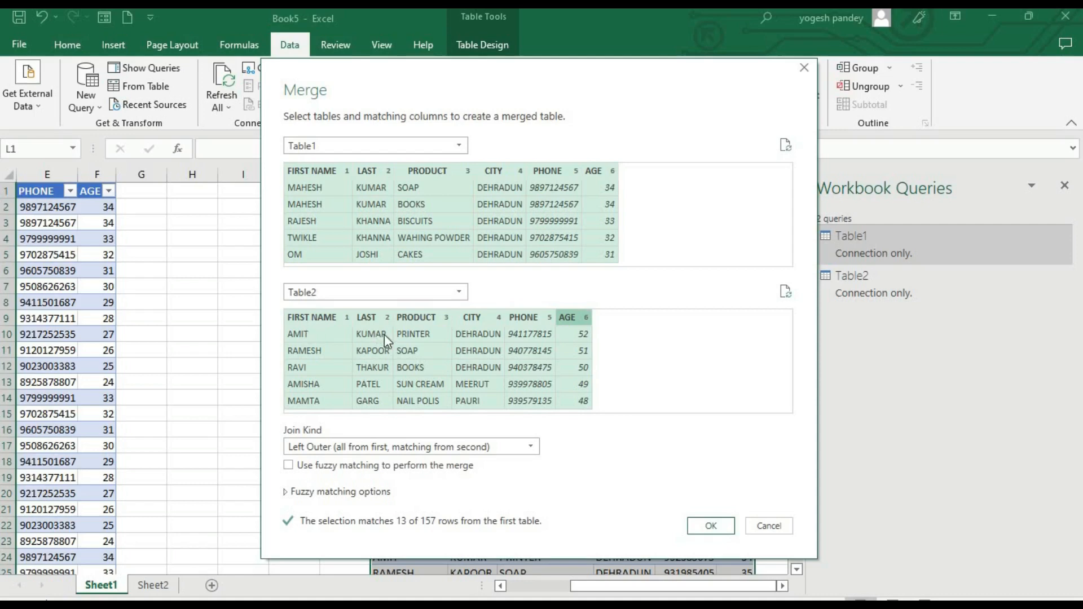
Set the join kind to Inner (only matching rows) and create the merged query.
{"action": "left_click", "coordinate": [386, 447]}
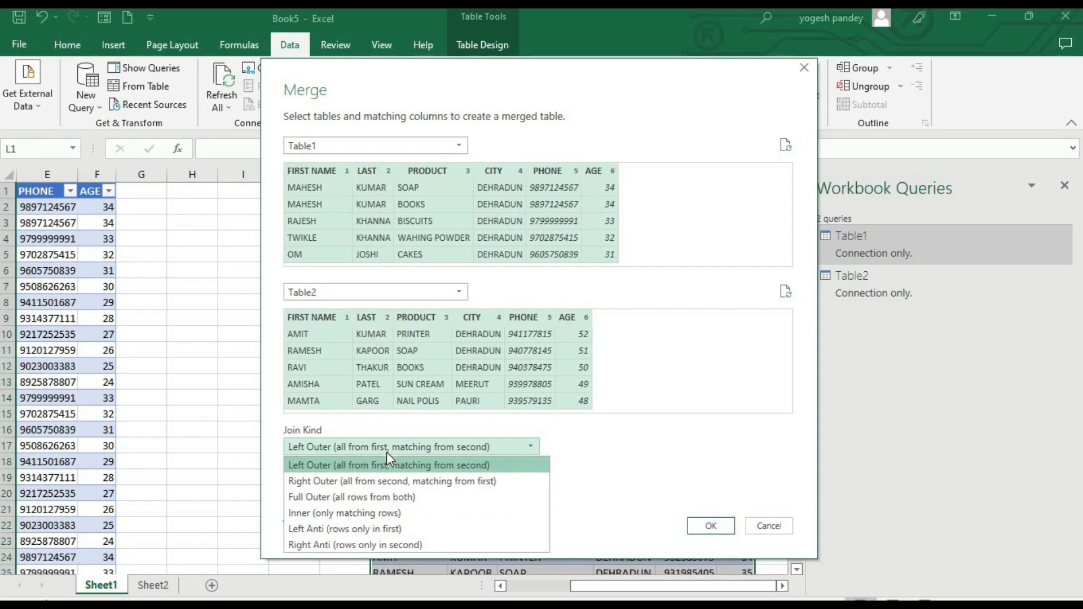
{"action": "left_click", "coordinate": [390, 512]}
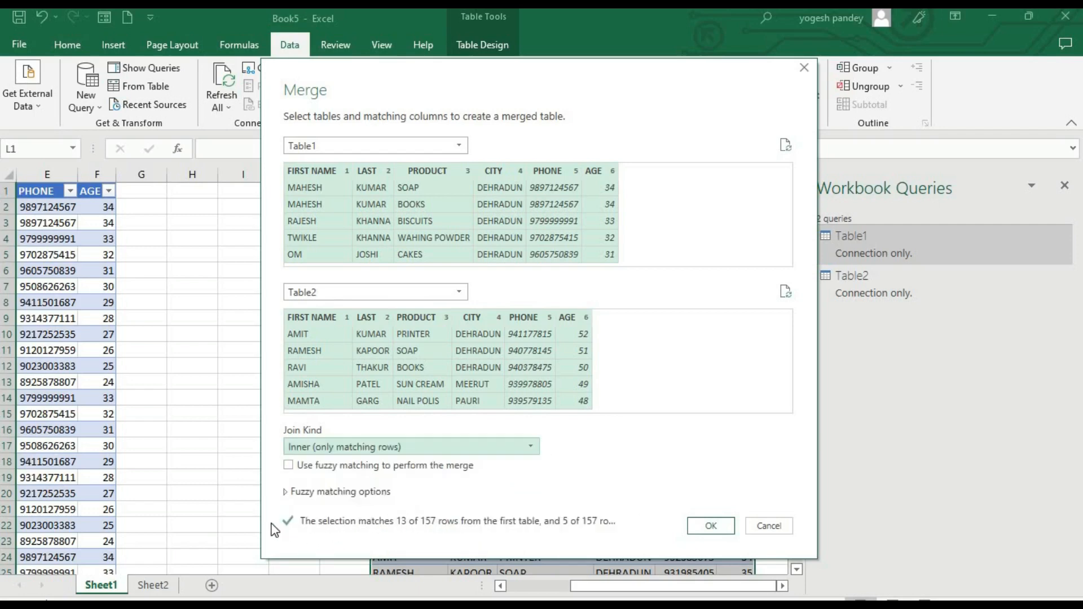
{"action": "left_click", "coordinate": [712, 525]}
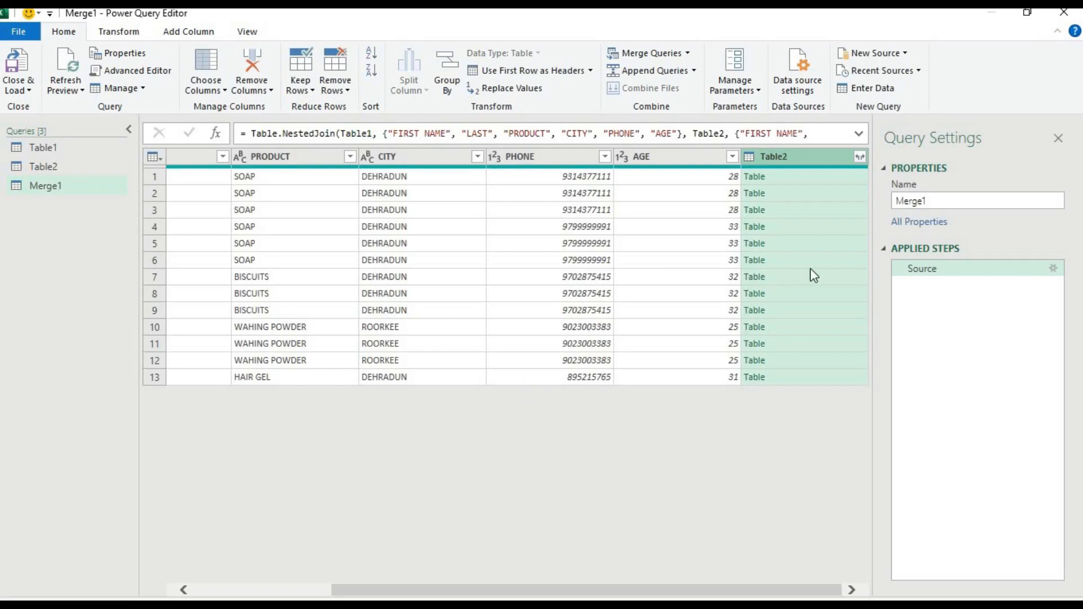
Remove the Table2 column from the merged query and check the remaining columns from FIRST NAME onward.
{"action": "right_click", "coordinate": [794, 158]}
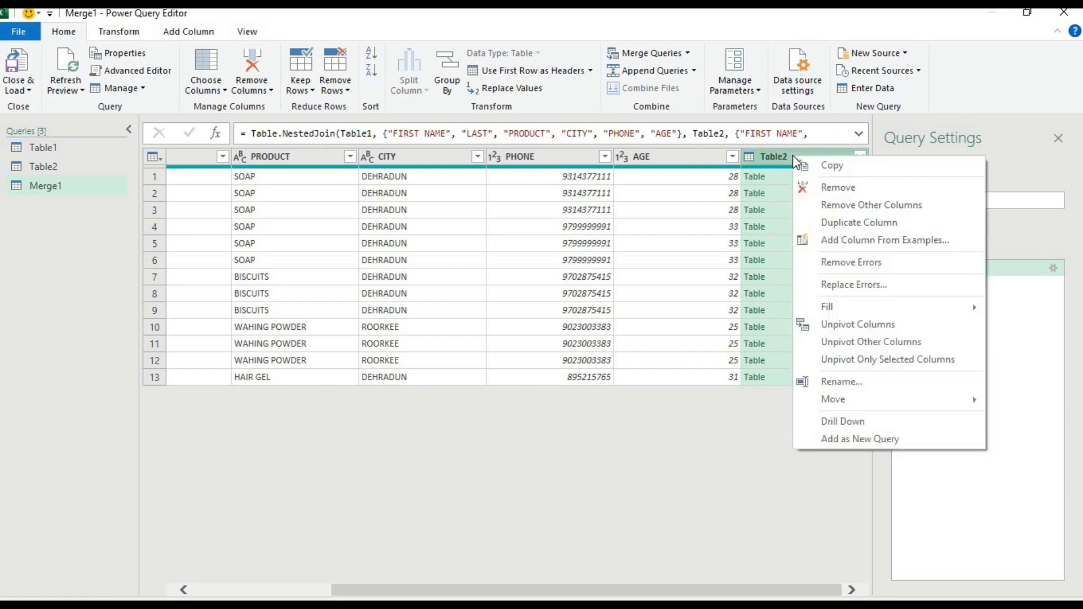
{"action": "left_click", "coordinate": [801, 187]}
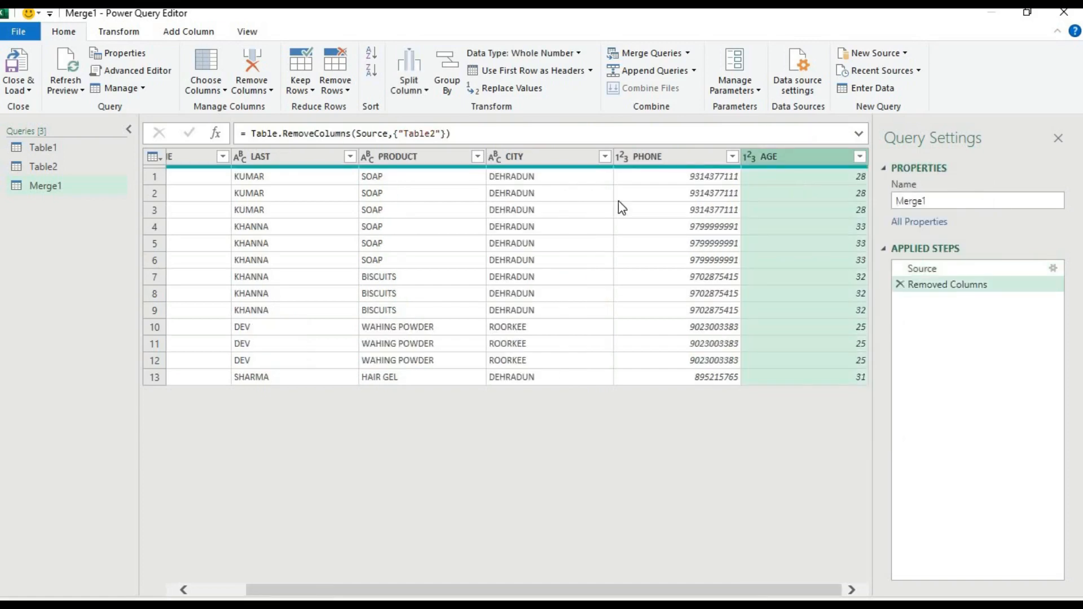
{"action": "left_click", "coordinate": [287, 194]}
{"action": "scroll", "coordinate": [286, 190], "scroll_direction": "left", "scroll_amount": 3}
{"action": "left_click", "coordinate": [286, 193]}
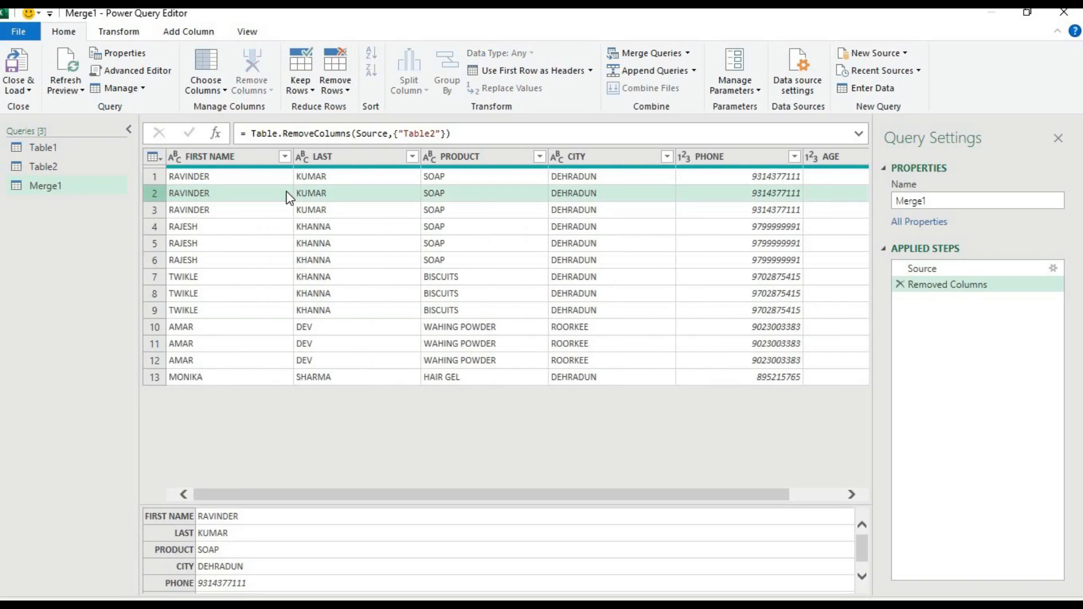
Close the query editor and load the merged query to a new worksheet, dismissing the browser notification.
{"action": "left_click", "coordinate": [22, 86]}
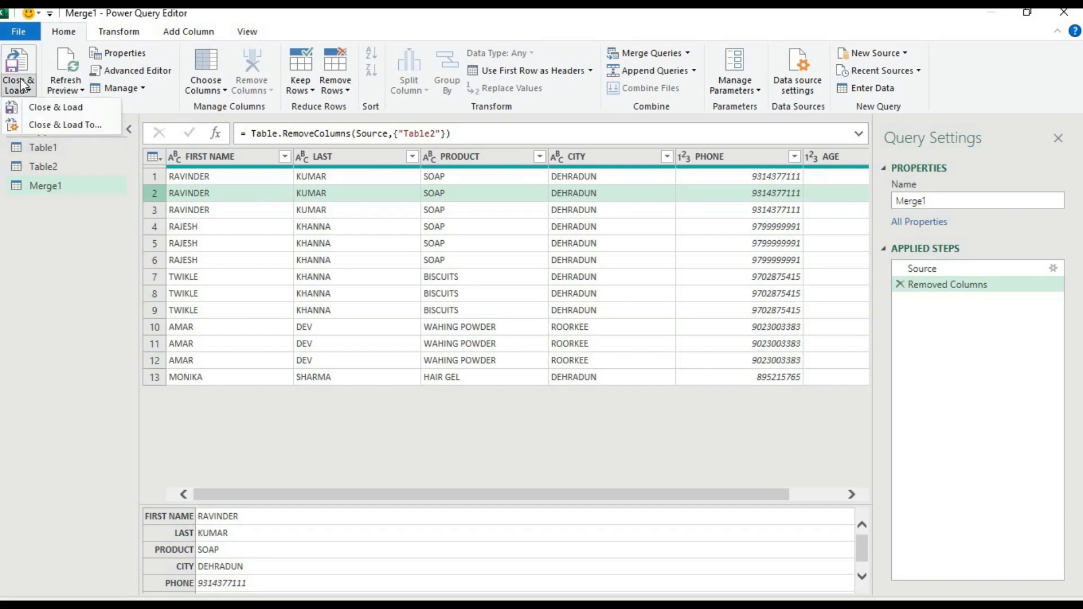
{"action": "left_click", "coordinate": [47, 108]}
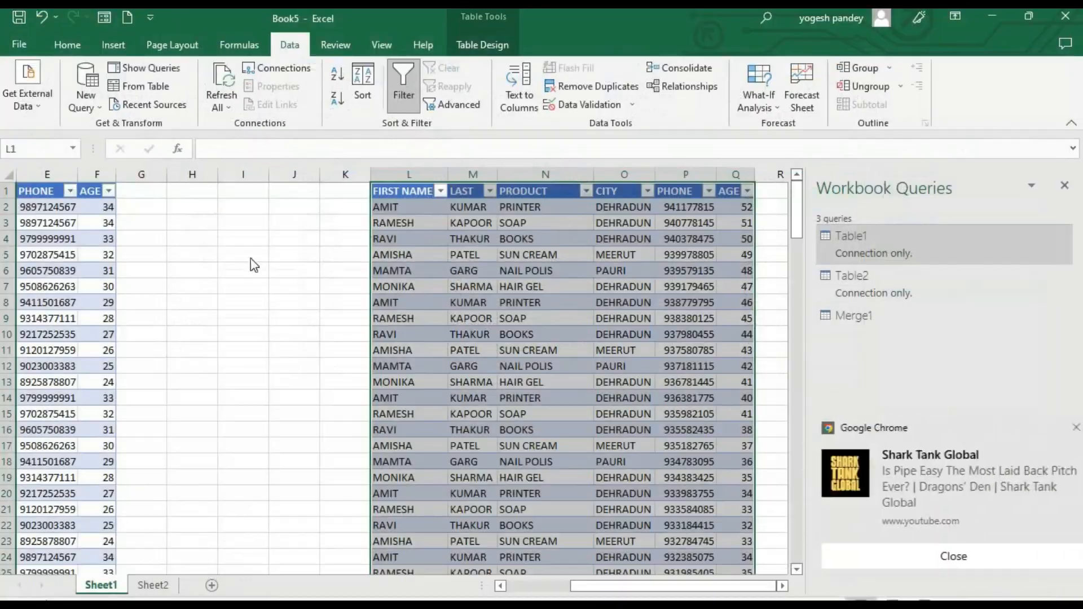
{"action": "left_click", "coordinate": [949, 552]}
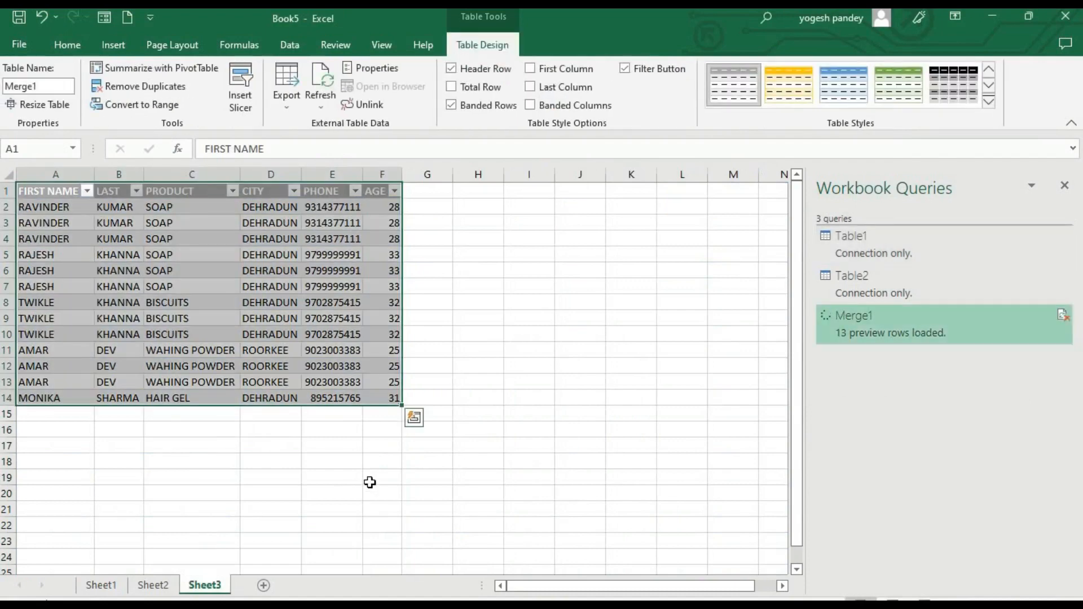
{"action": "left_click", "coordinate": [372, 478]}
{"action": "left_click", "coordinate": [163, 455]}
{"action": "left_click", "coordinate": [23, 460]}
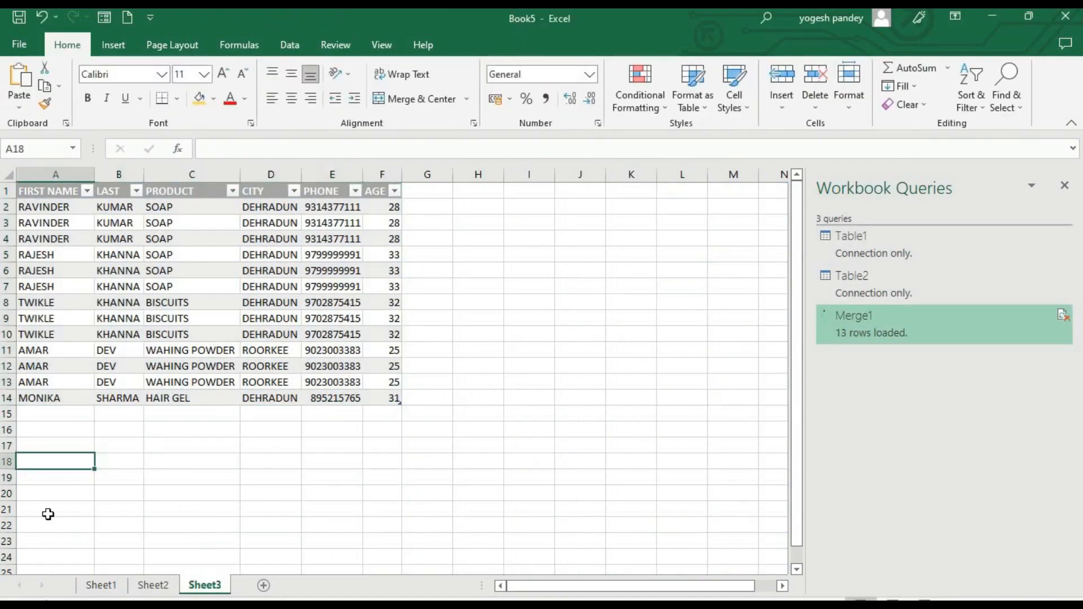
Copy the record in L3:Q3 of the second customer list on Sheet1.
{"action": "left_click", "coordinate": [90, 584]}
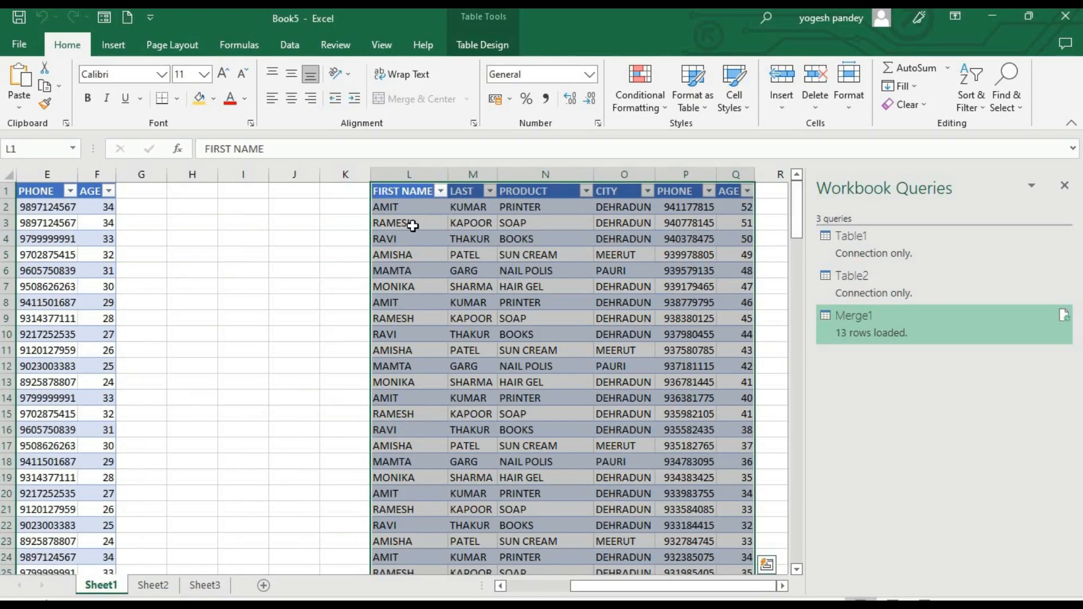
{"action": "left_click_drag", "start_coordinate": [407, 223], "coordinate": [729, 222]}
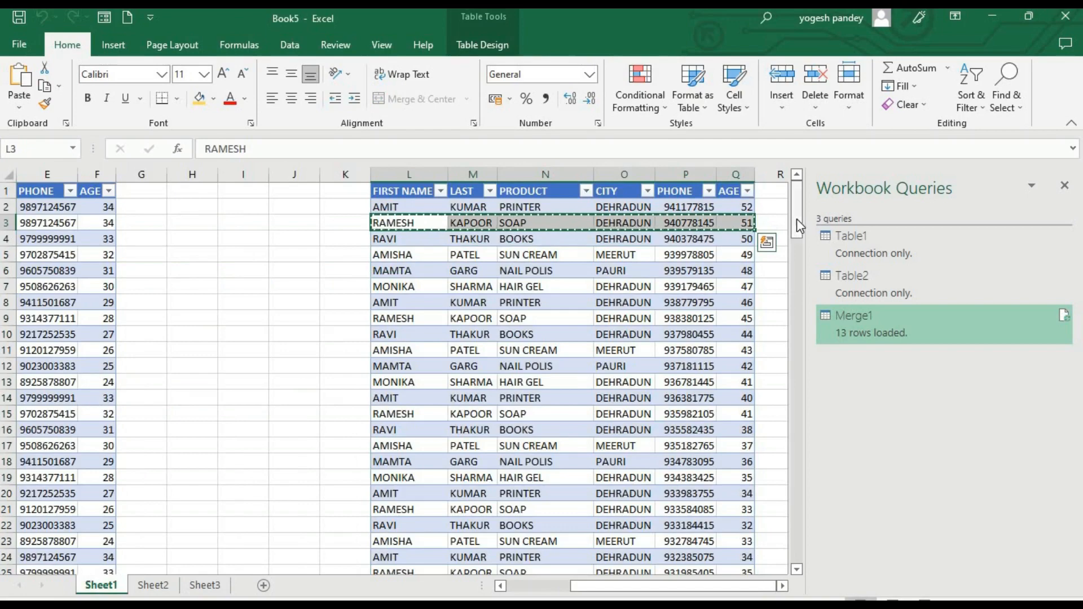
{"action": "left_click_drag", "start_coordinate": [797, 219], "coordinate": [806, 592]}
{"action": "left_click", "coordinate": [91, 557]}
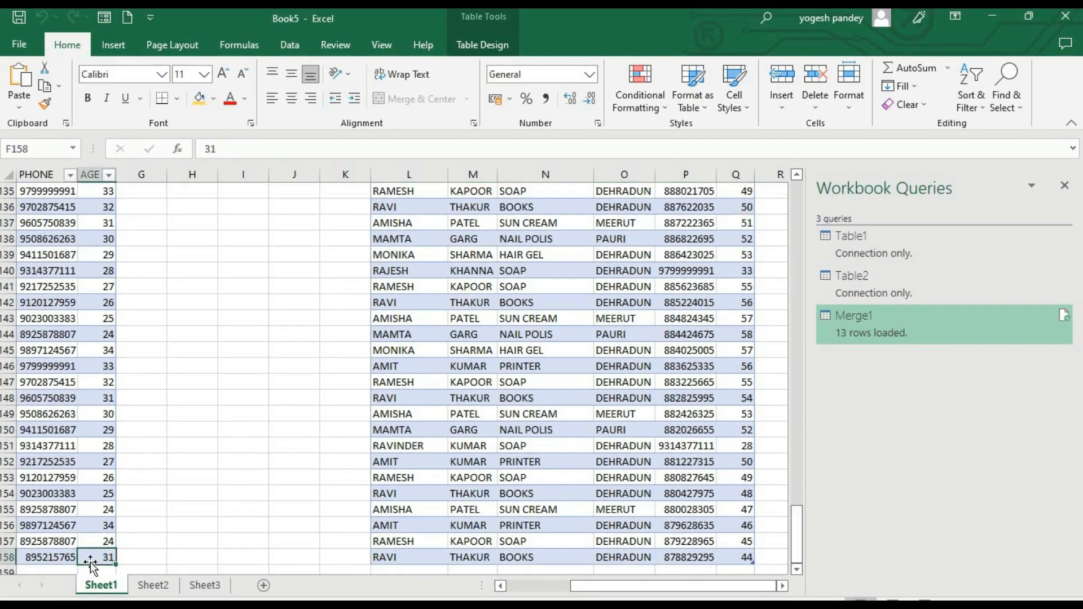
{"action": "type", "text": "RAMESH\tKAPOOR\tSOAP\tDEHRADUN\t9.41E+08\t51"}
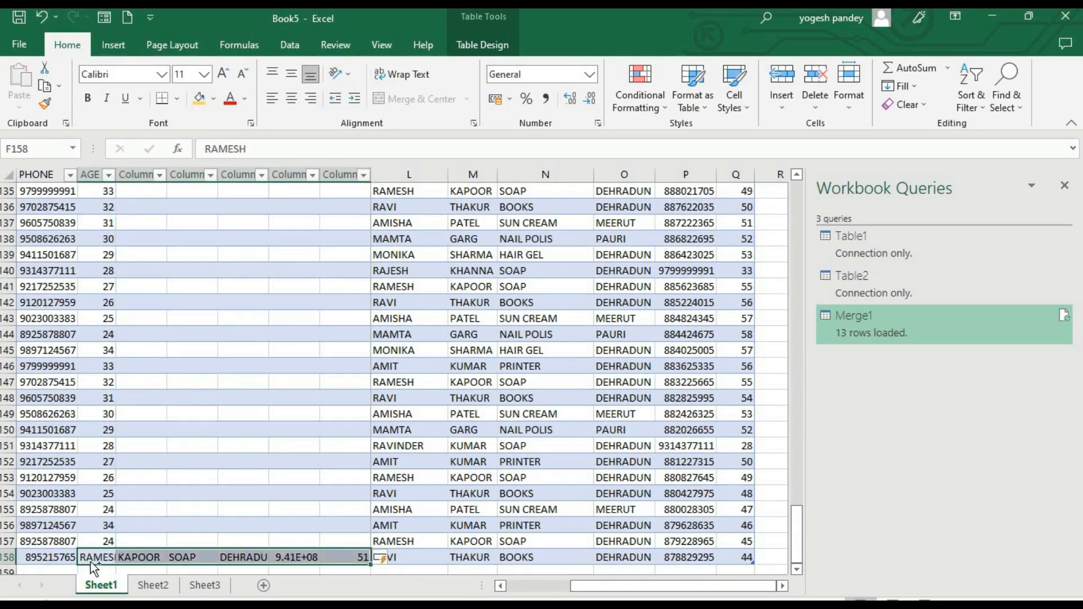
{"action": "key", "text": "ctrl+z"}
{"action": "key", "text": "ctrl+z"}
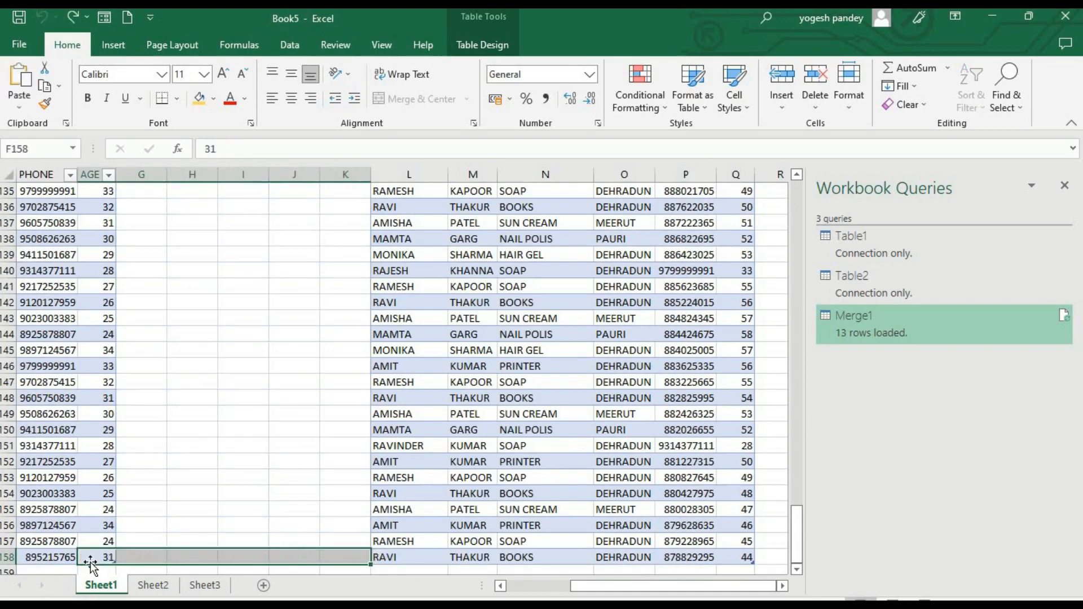
Paste the copied record at A159, directly below the last row of the first customer list.
{"action": "left_click", "coordinate": [157, 534]}
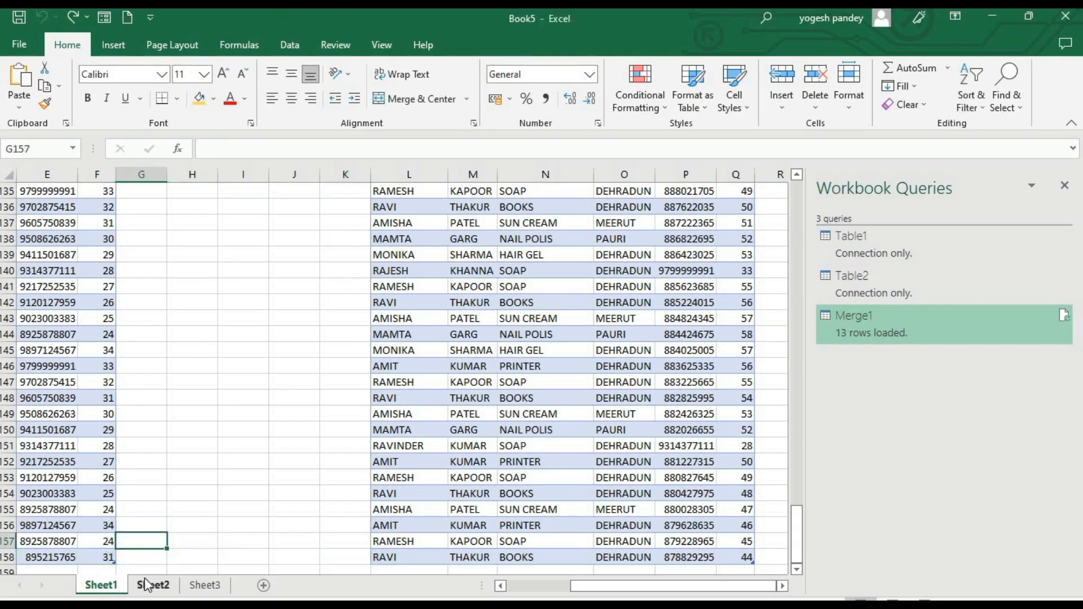
{"action": "key", "text": "Down"}
{"action": "key", "text": "Down"}
{"action": "key", "text": "Down"}
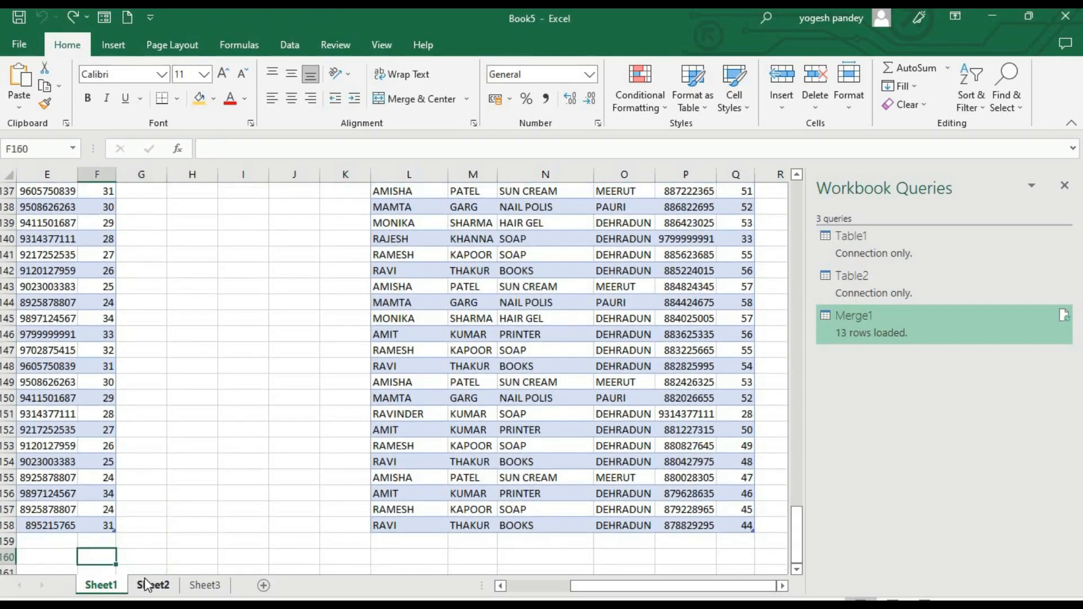
{"action": "key", "text": "Home"}
{"action": "key", "text": "Up"}
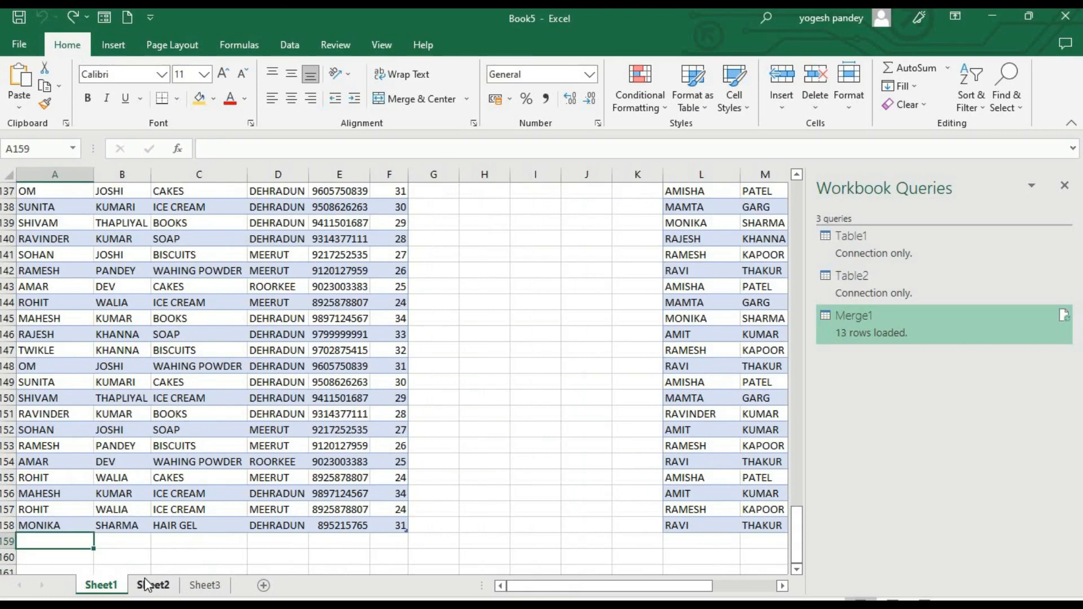
{"action": "key", "text": "ctrl+v"}
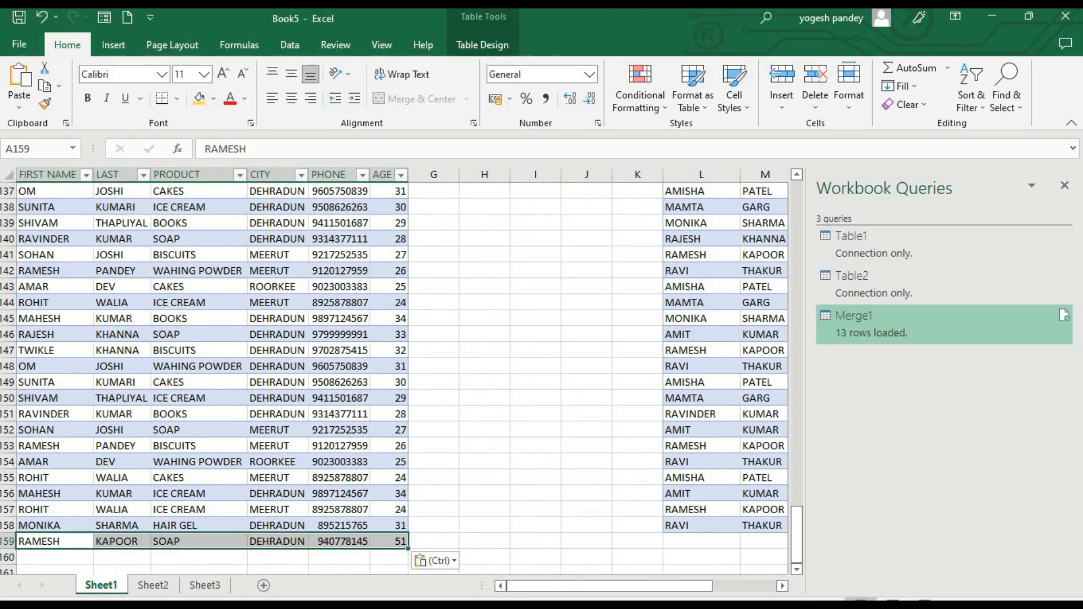
Refresh the merged table on Sheet3 to include the record added to the first customer list.
{"action": "left_click", "coordinate": [205, 587]}
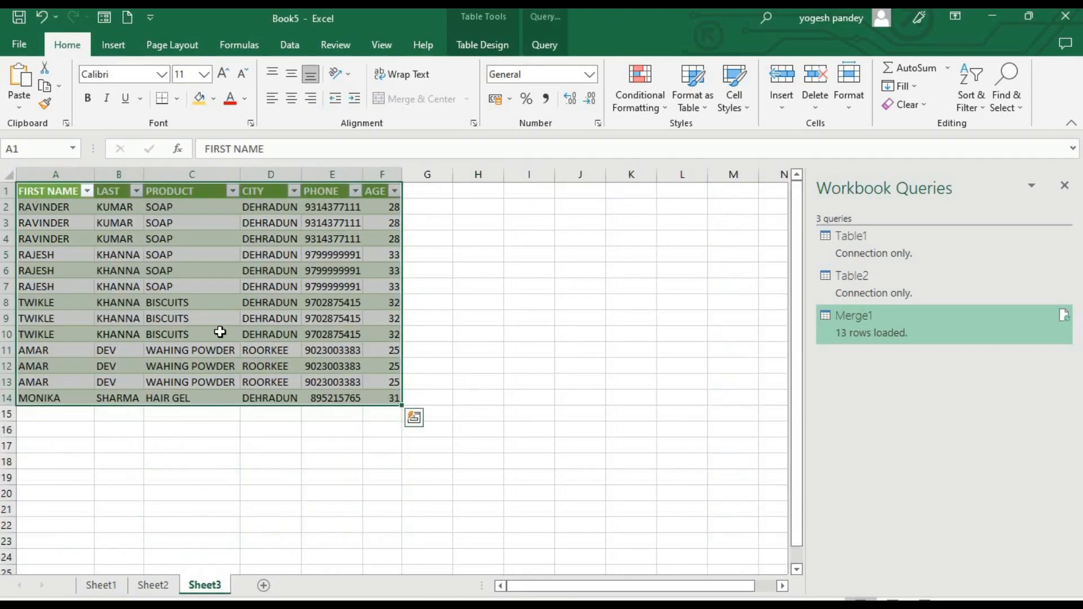
{"action": "left_click", "coordinate": [220, 332]}
{"action": "right_click", "coordinate": [220, 333]}
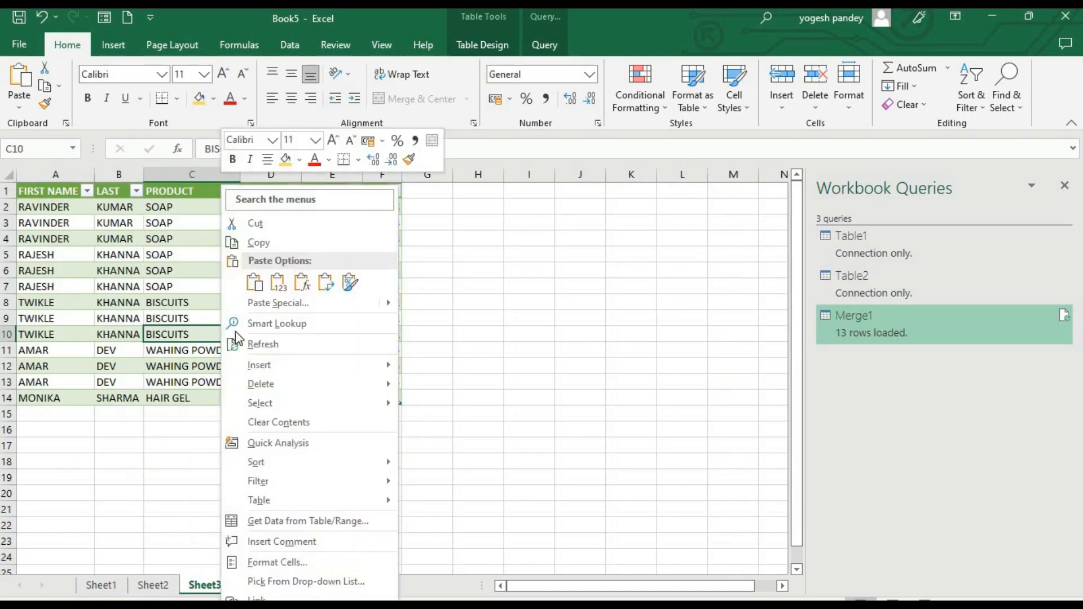
{"action": "left_click", "coordinate": [250, 344]}
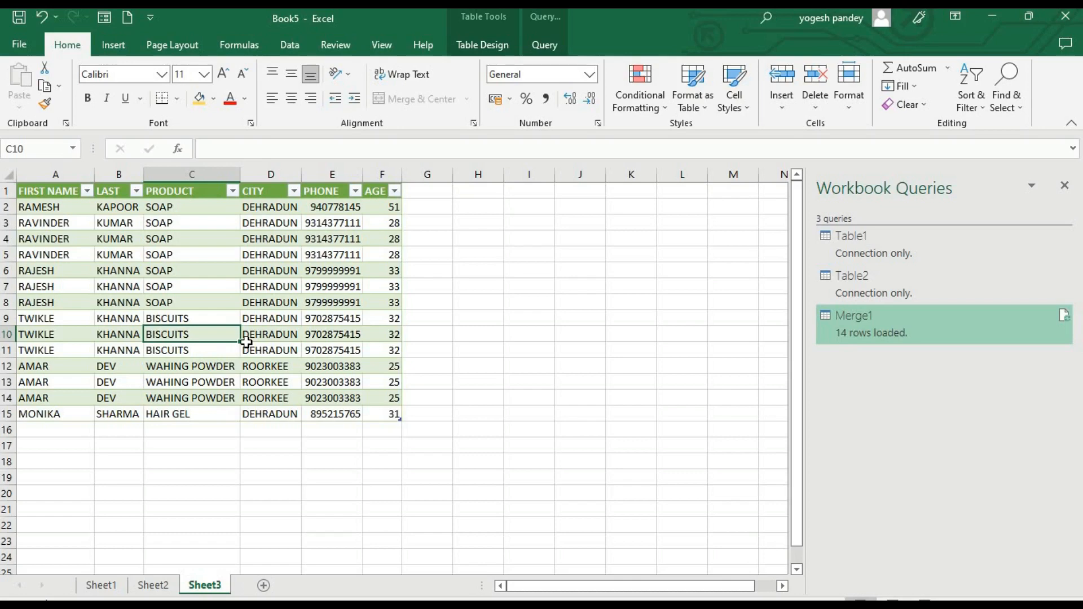
Copy the record in A155:F155 of the first customer list on Sheet1 to L159, directly below the second customer list.
{"action": "left_click", "coordinate": [101, 585]}
{"action": "left_click", "coordinate": [338, 460]}
{"action": "left_click", "coordinate": [496, 430]}
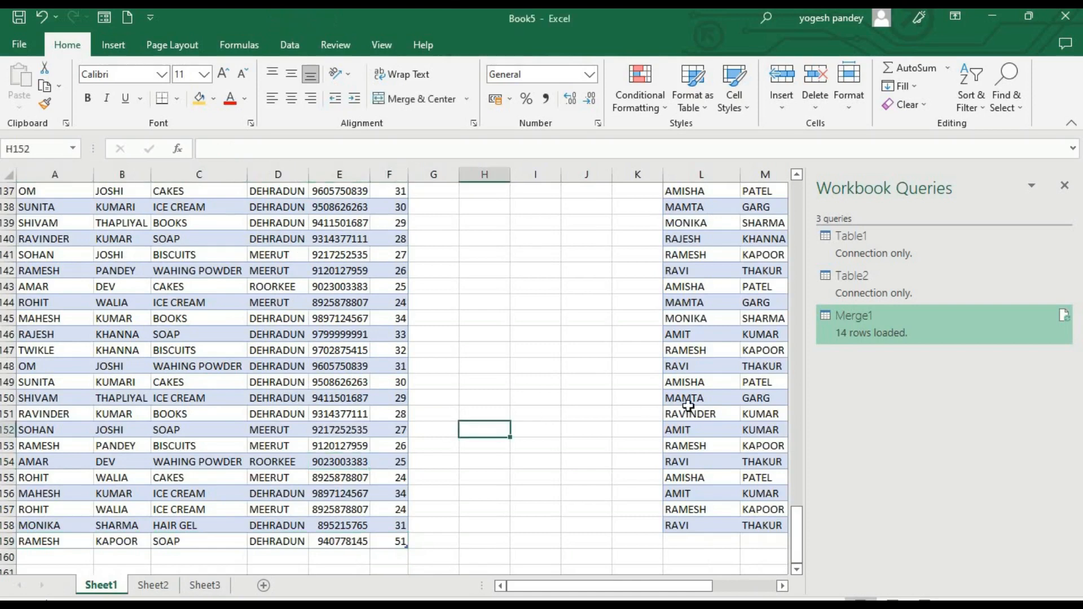
{"action": "left_click", "coordinate": [697, 409]}
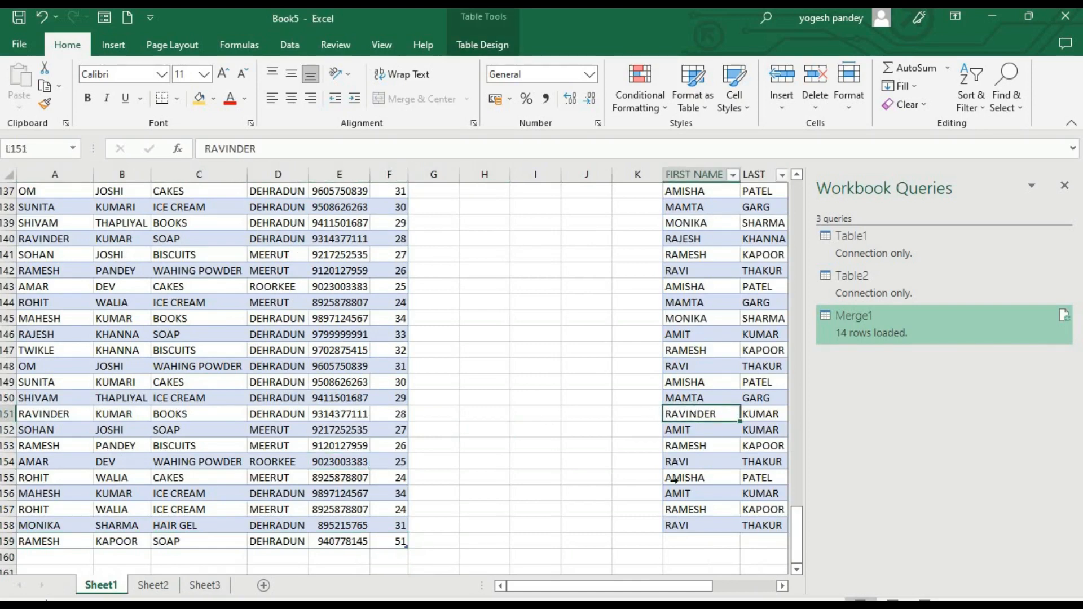
{"action": "left_click", "coordinate": [25, 478]}
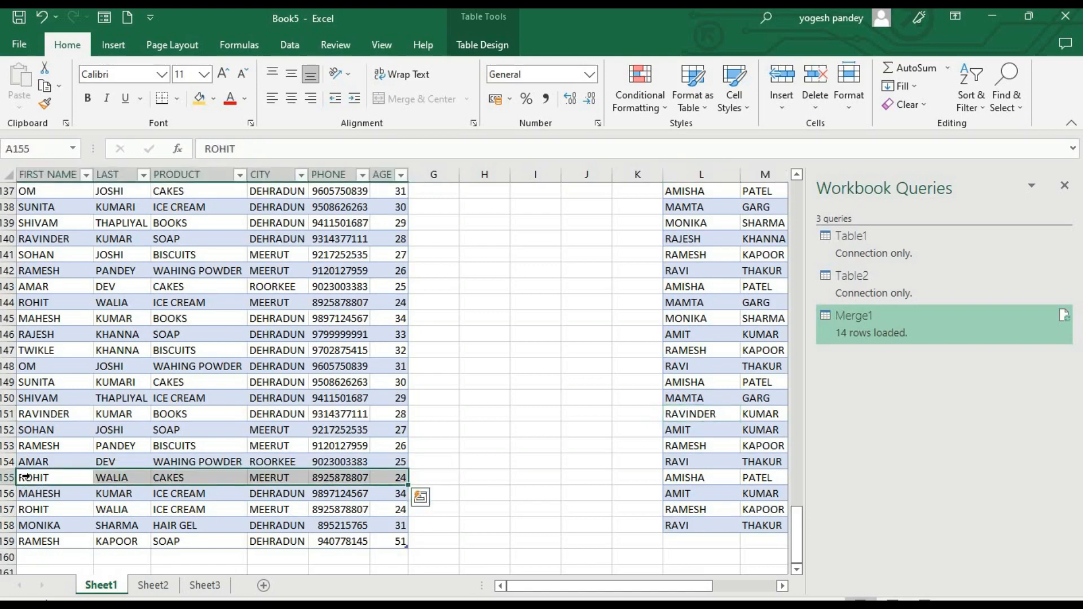
{"action": "key", "text": "ctrl+c"}
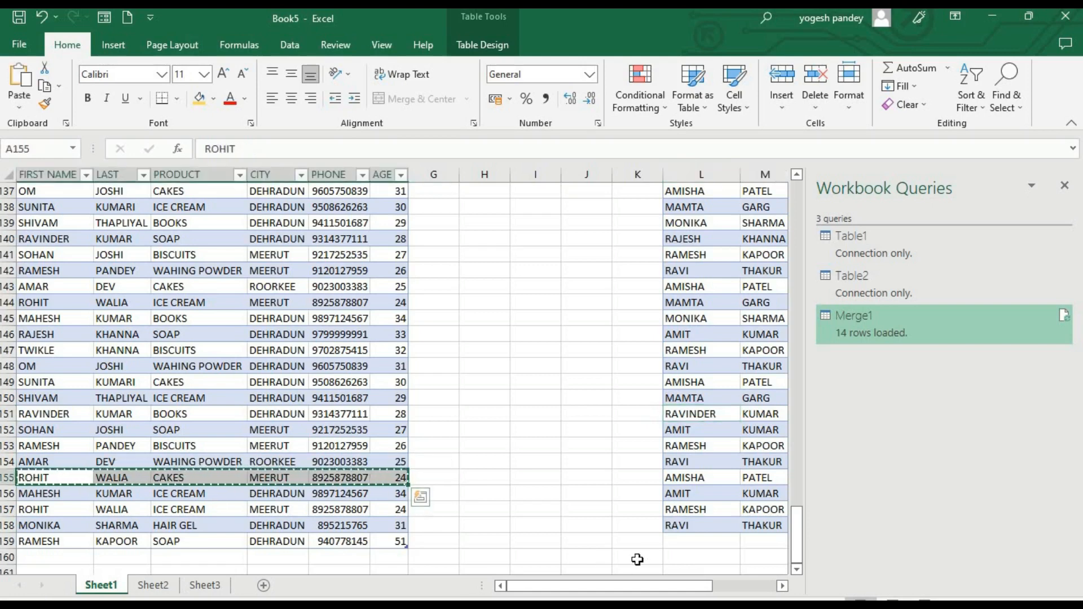
{"action": "left_click", "coordinate": [674, 553]}
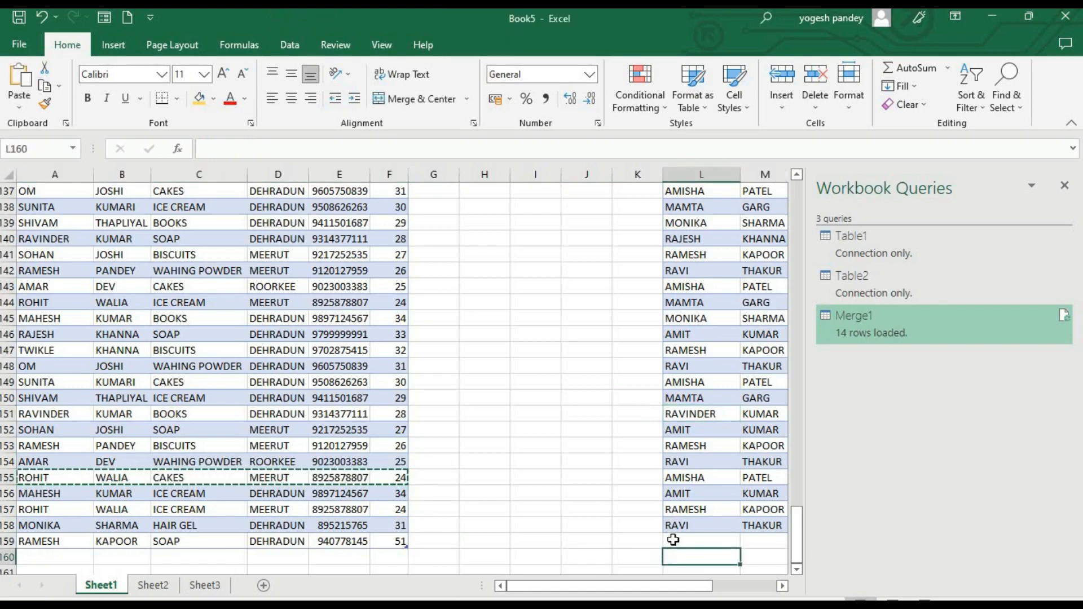
{"action": "left_click", "coordinate": [669, 541]}
{"action": "key", "text": "ctrl+v"}
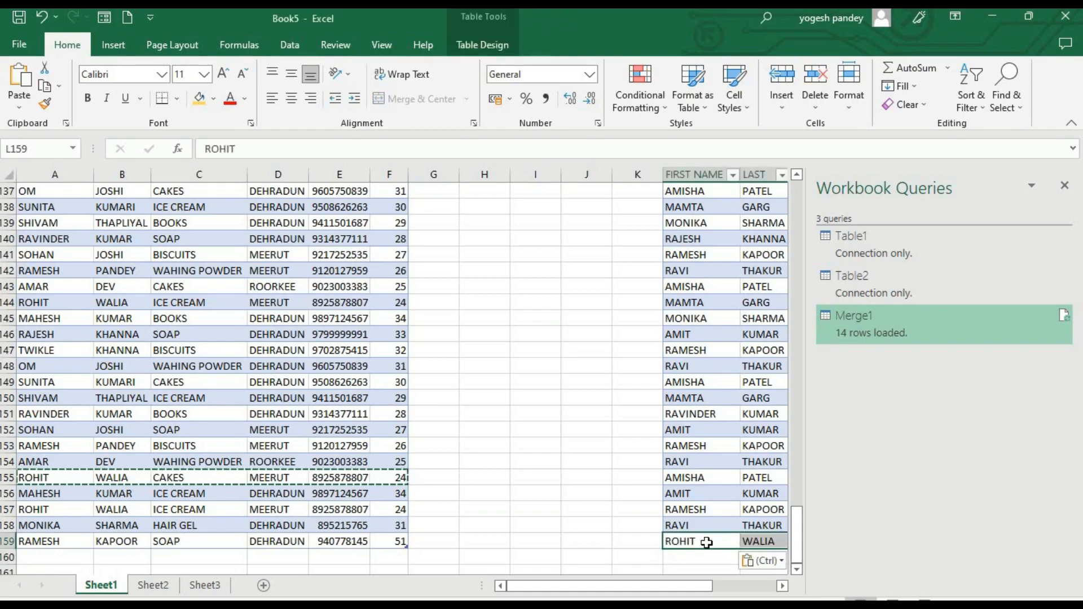
Refresh the merged table on Sheet3 again to include the record added to the second list, and check its last rows.
{"action": "left_click", "coordinate": [205, 587]}
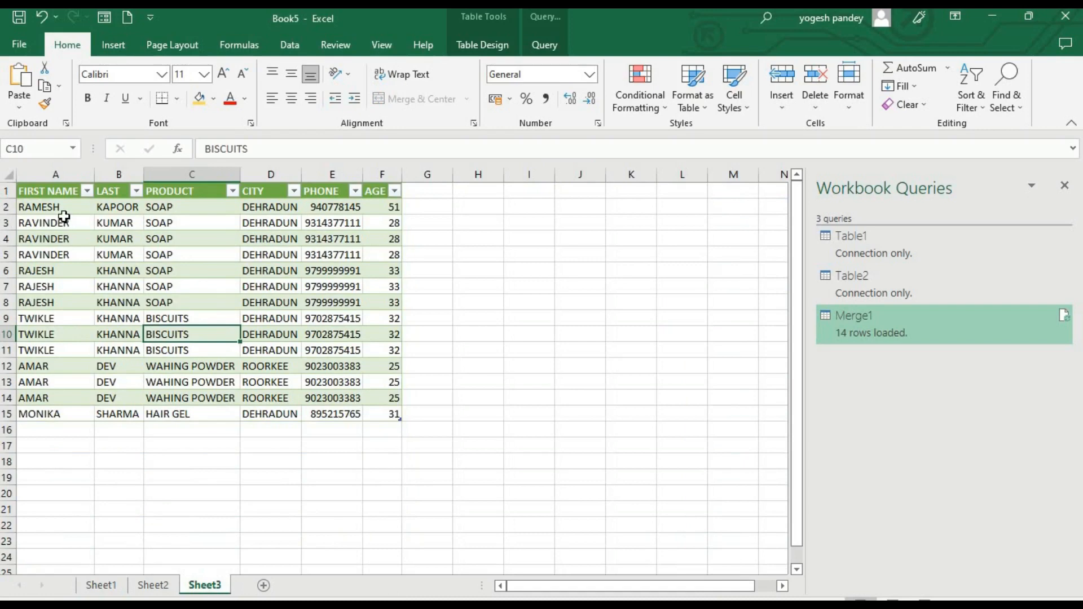
{"action": "left_click", "coordinate": [66, 244]}
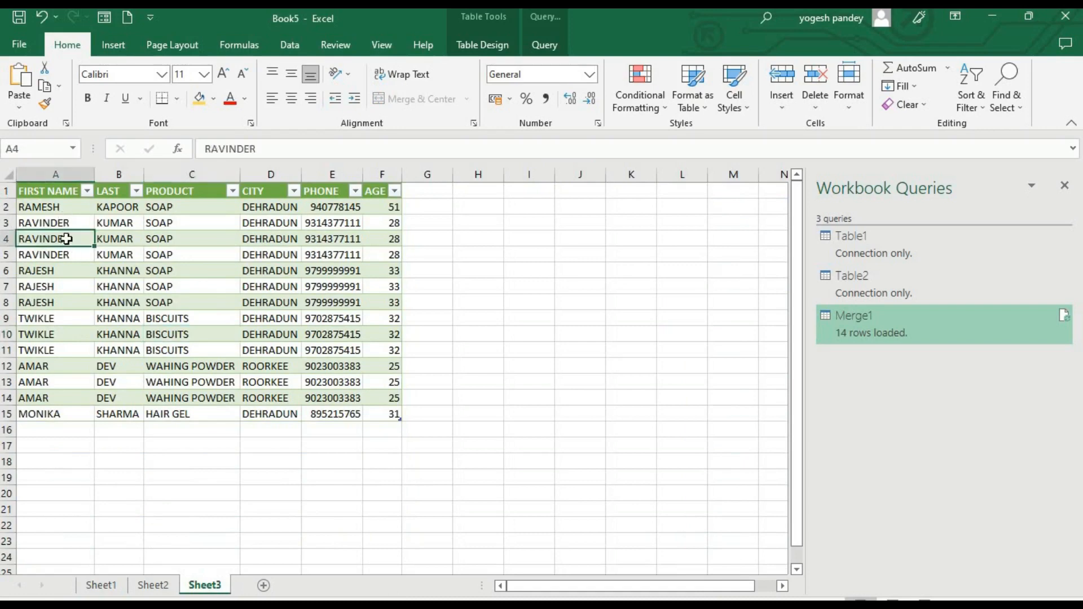
{"action": "right_click", "coordinate": [69, 241]}
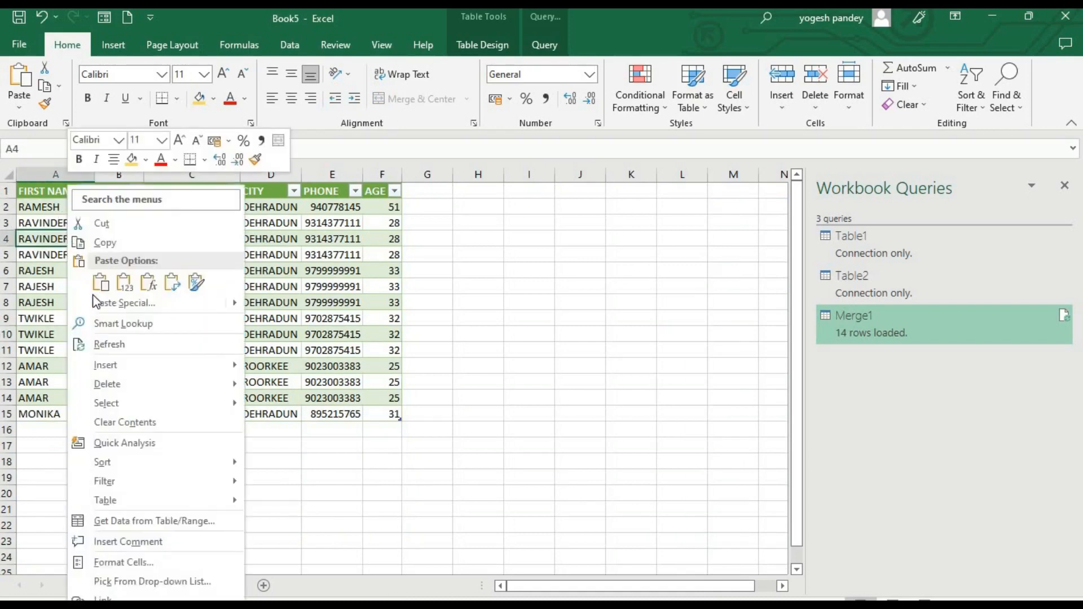
{"action": "left_click", "coordinate": [104, 345]}
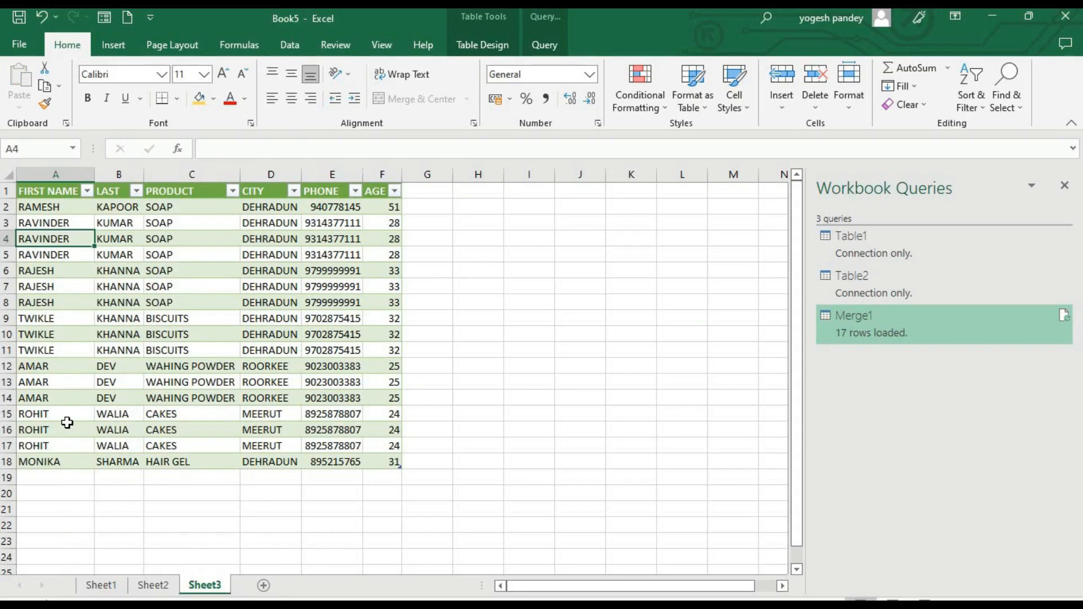
{"action": "left_click", "coordinate": [60, 459]}
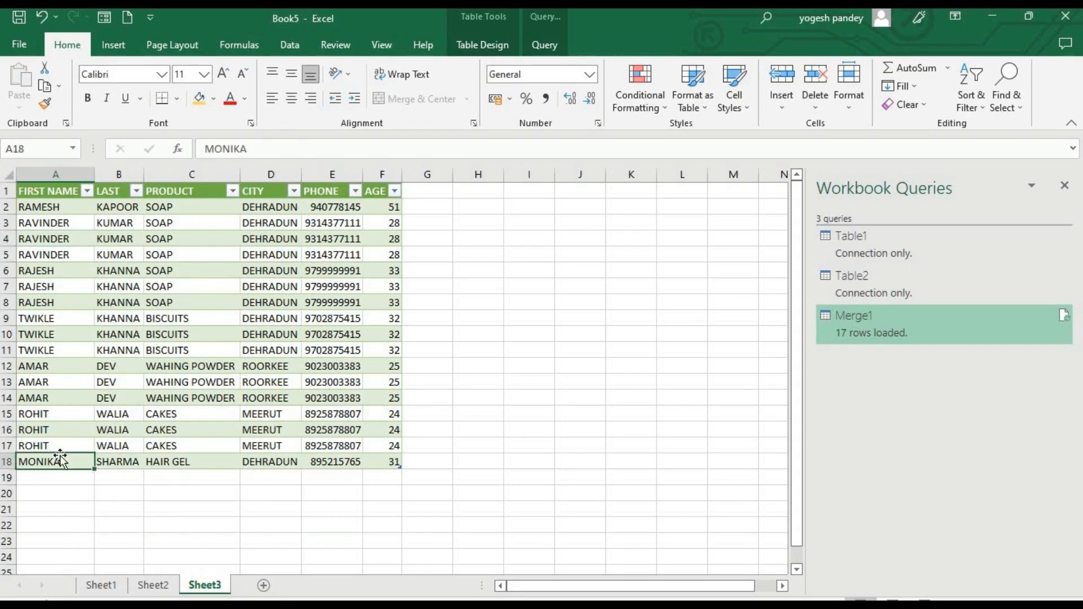